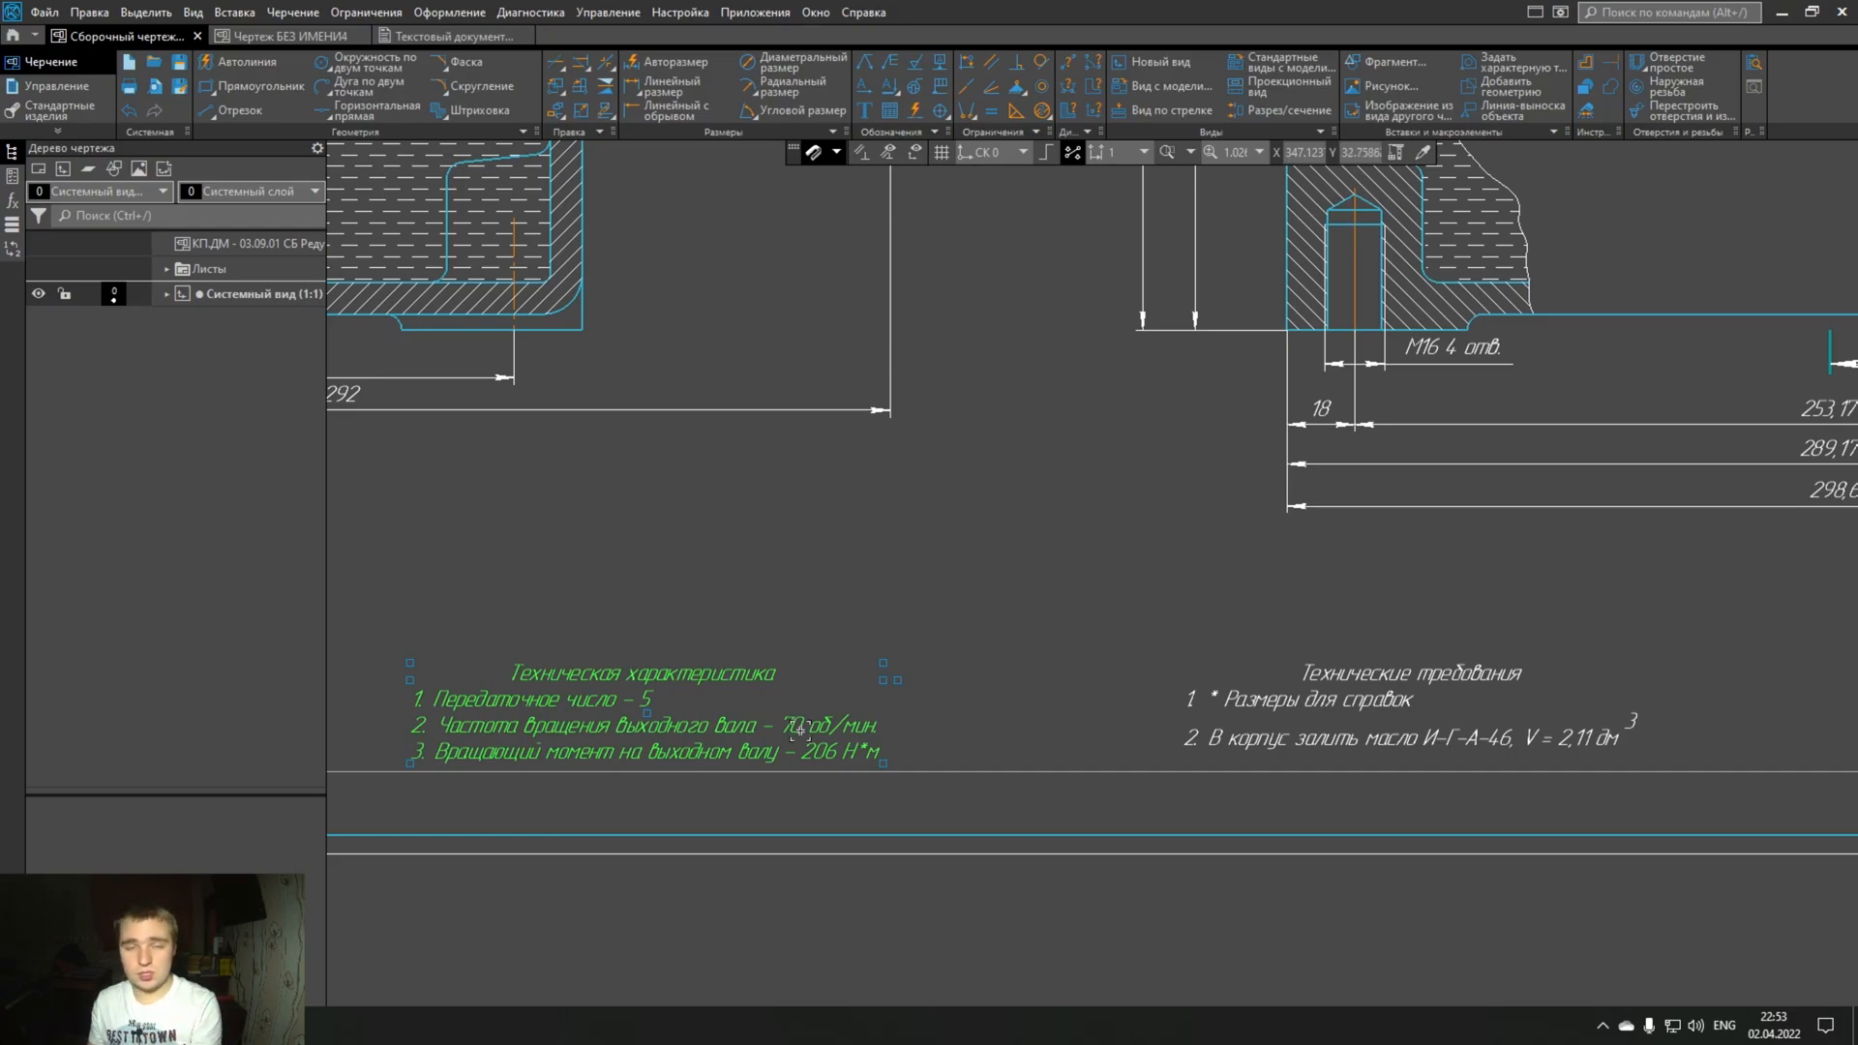
- Copy the entire "Техническая характеристика" text block from the assembly drawing and leave its editing mode
double_click(593, 671)
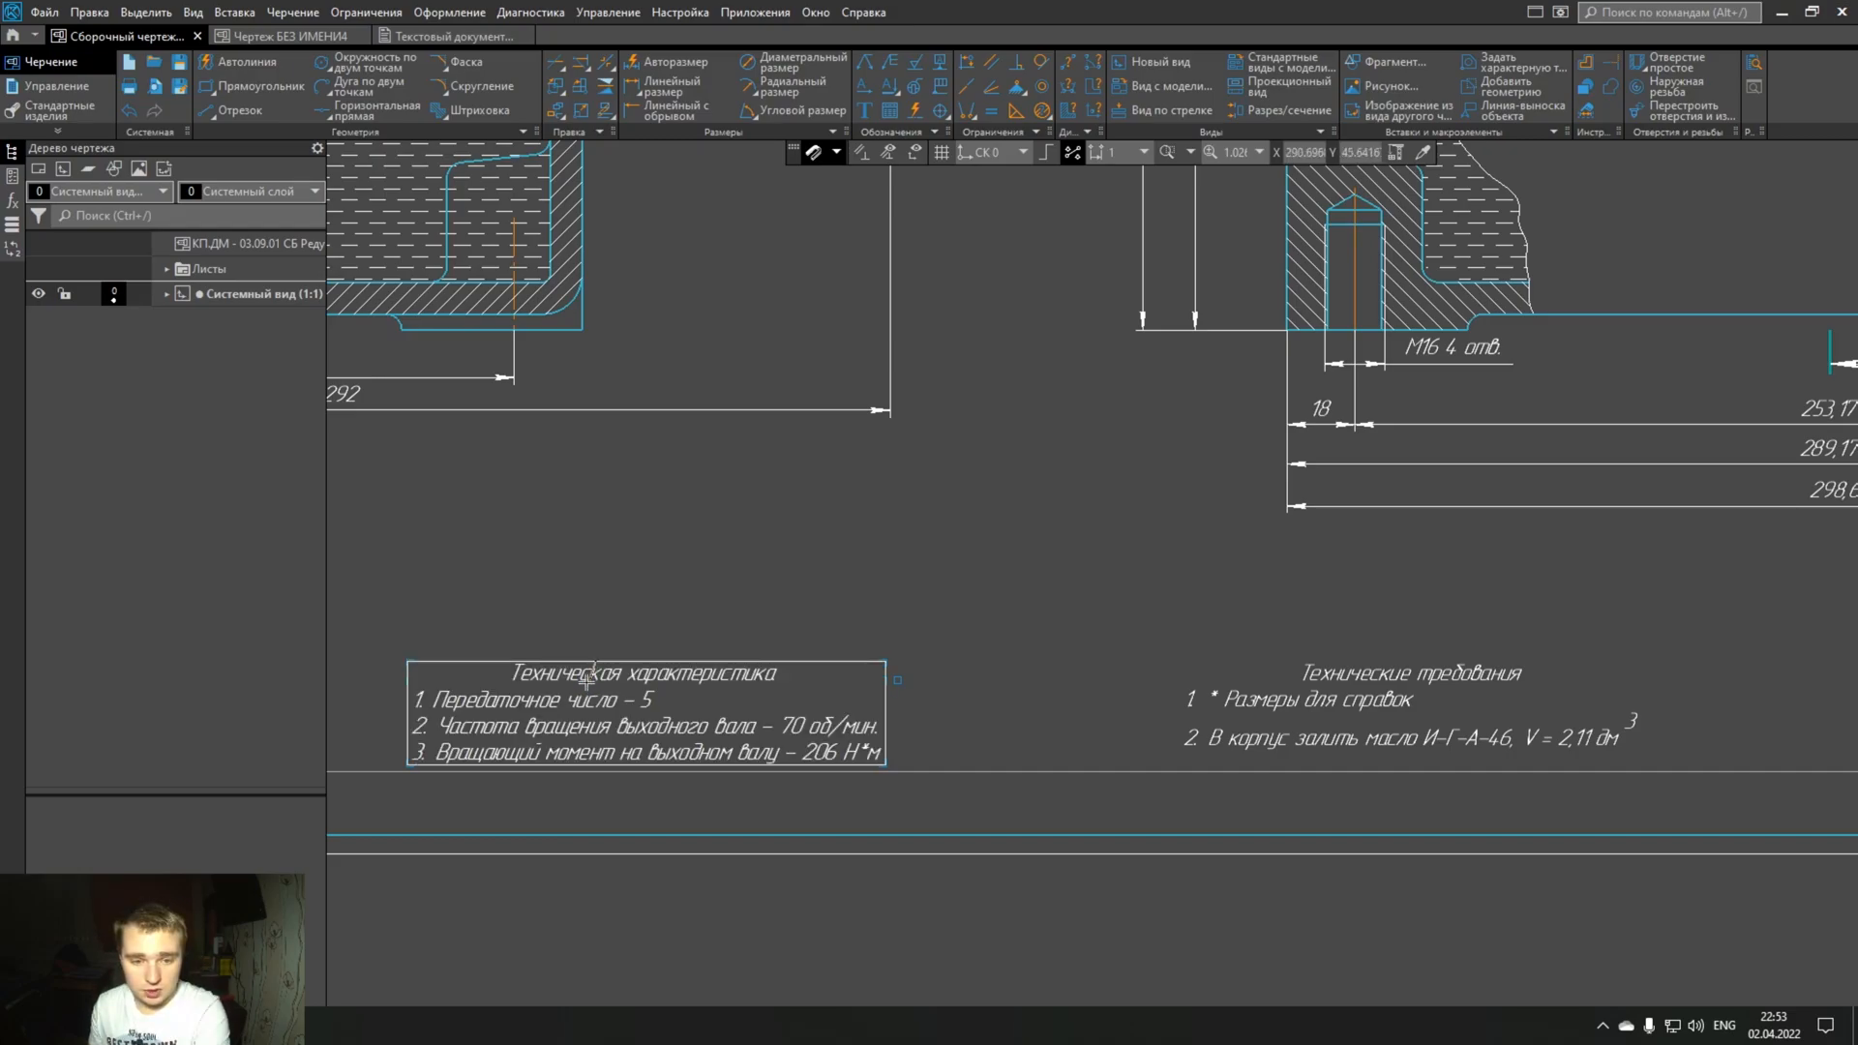
click(513, 671)
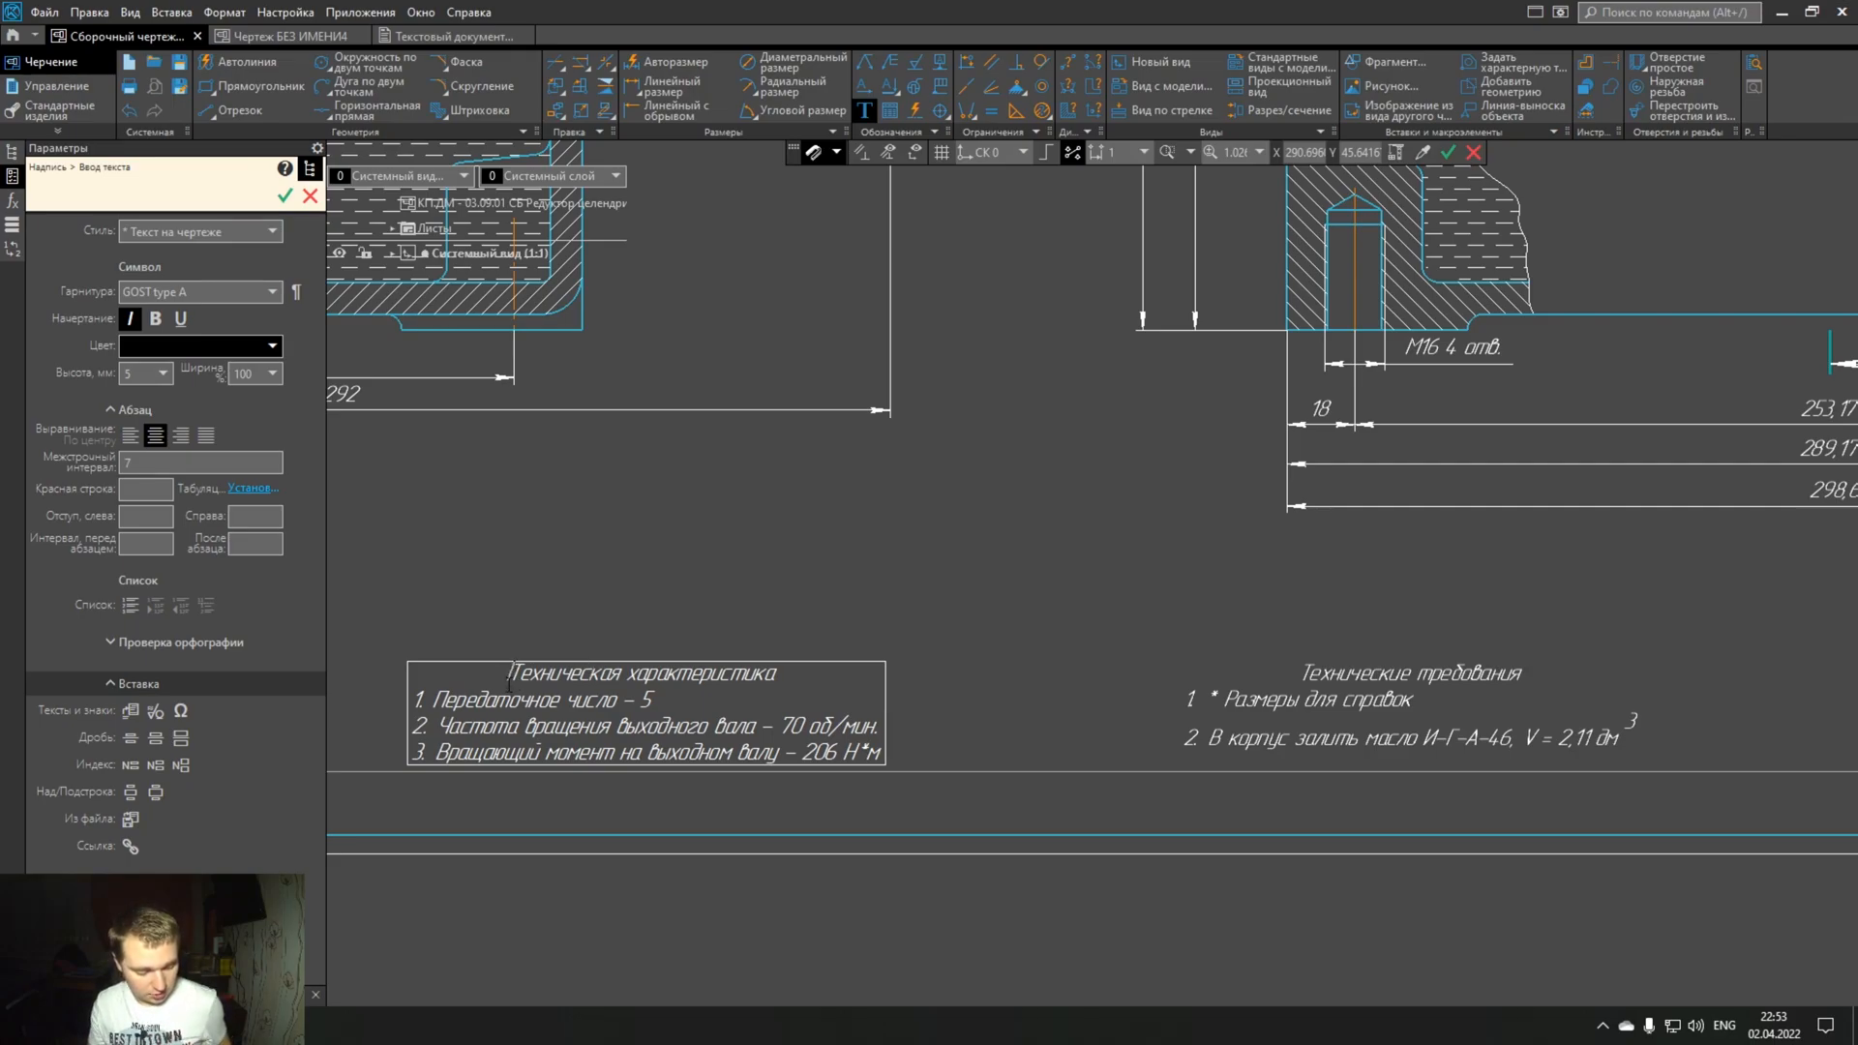
key(ctrl+a)
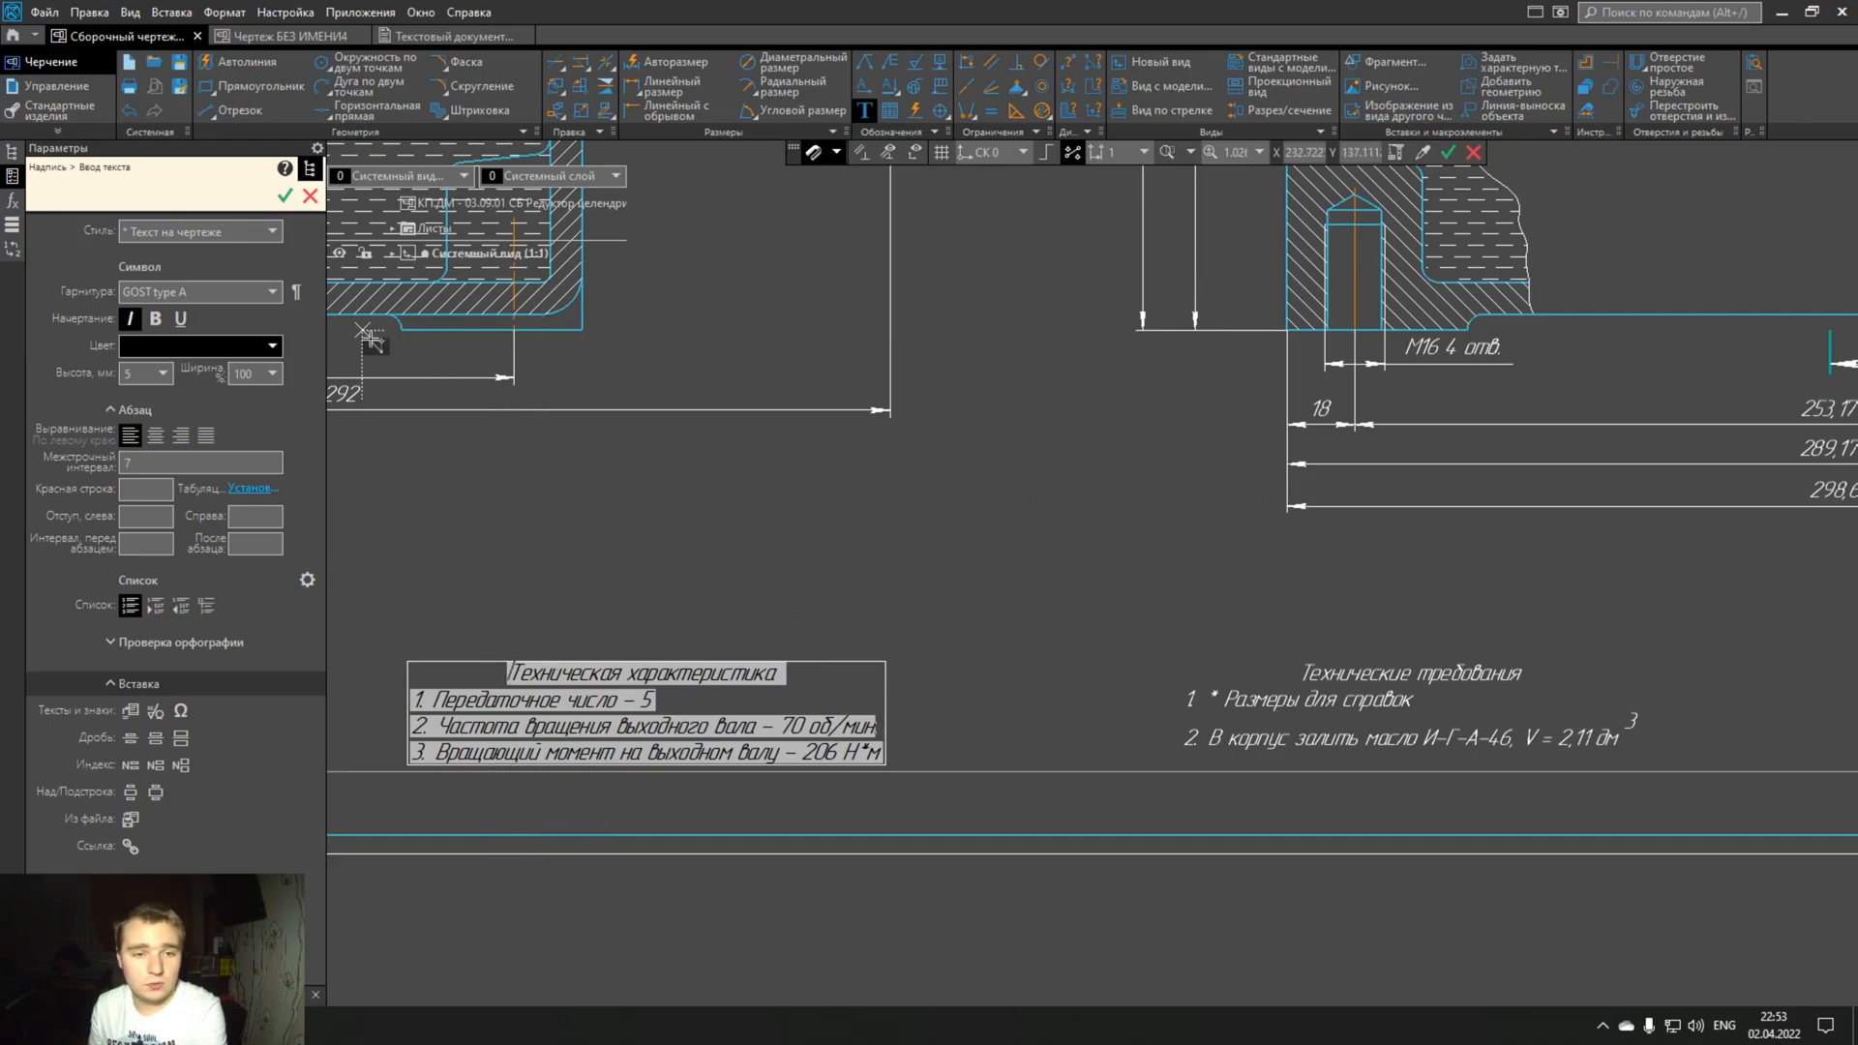
click(308, 196)
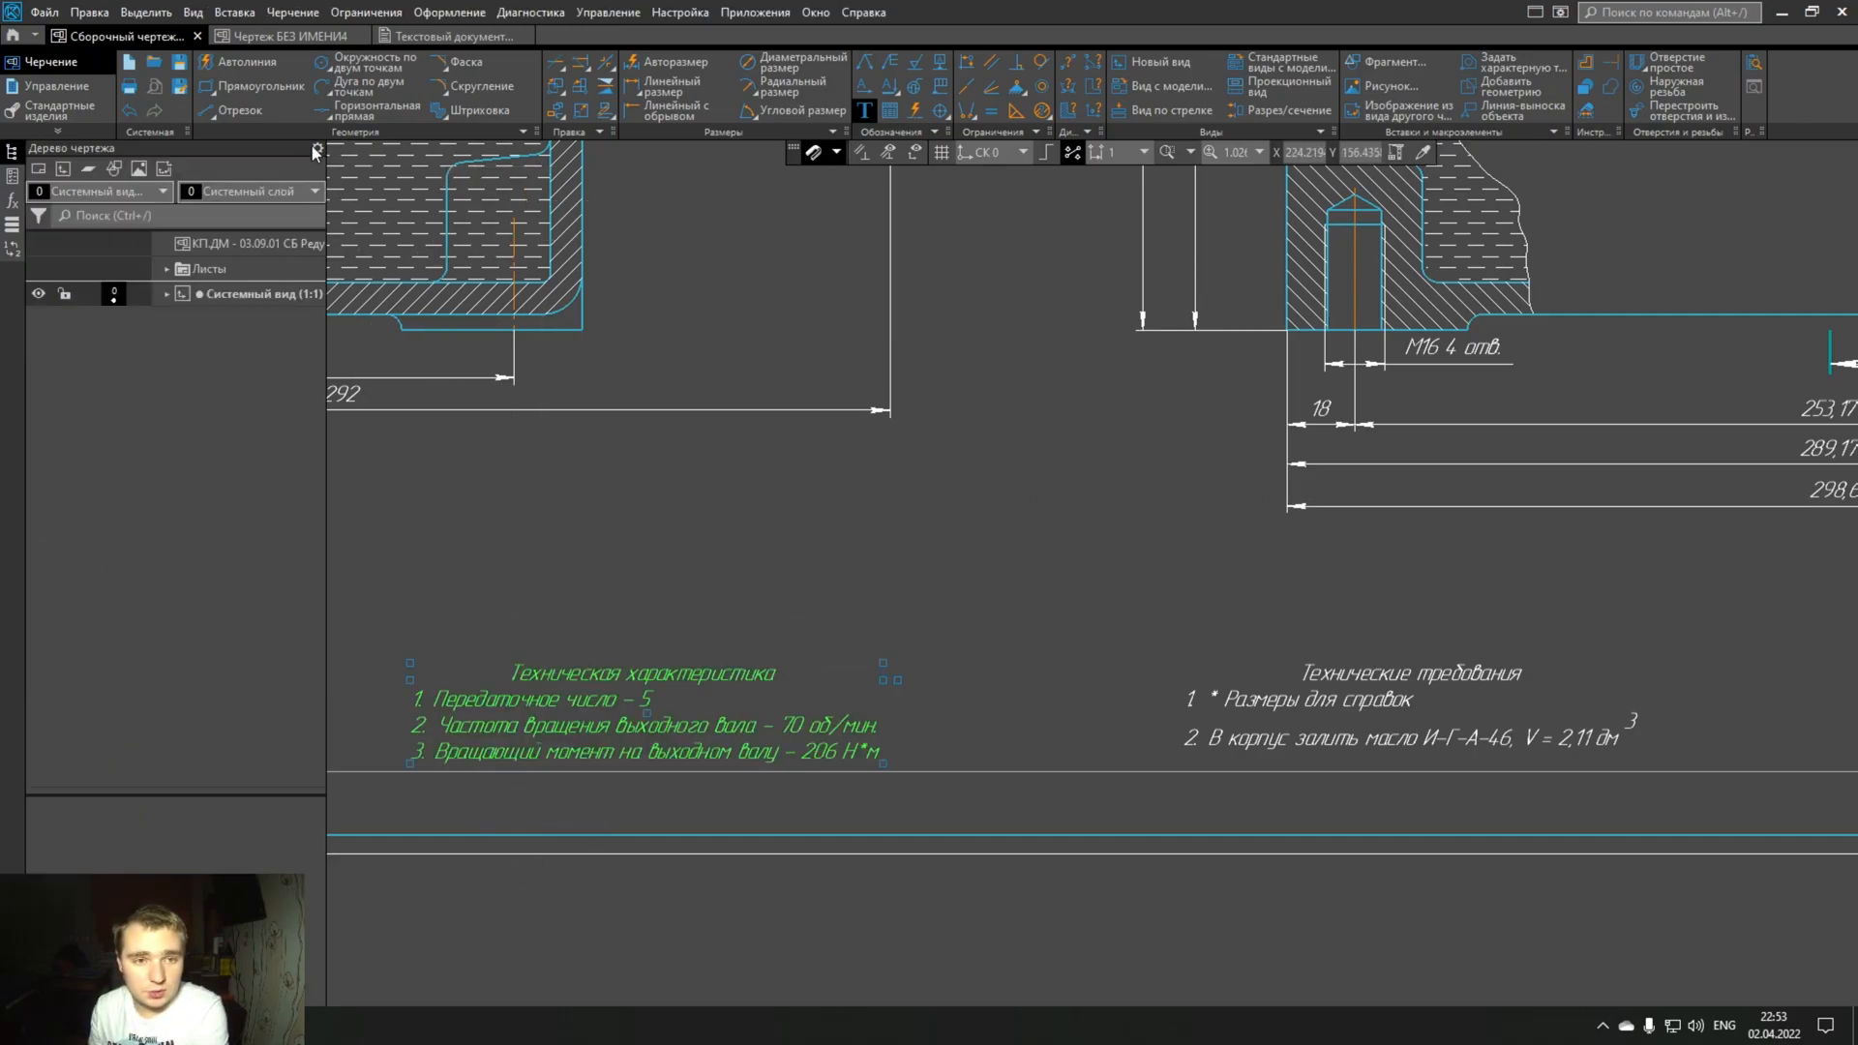
- Paste the copied technical characteristics text into the blank text document
click(445, 36)
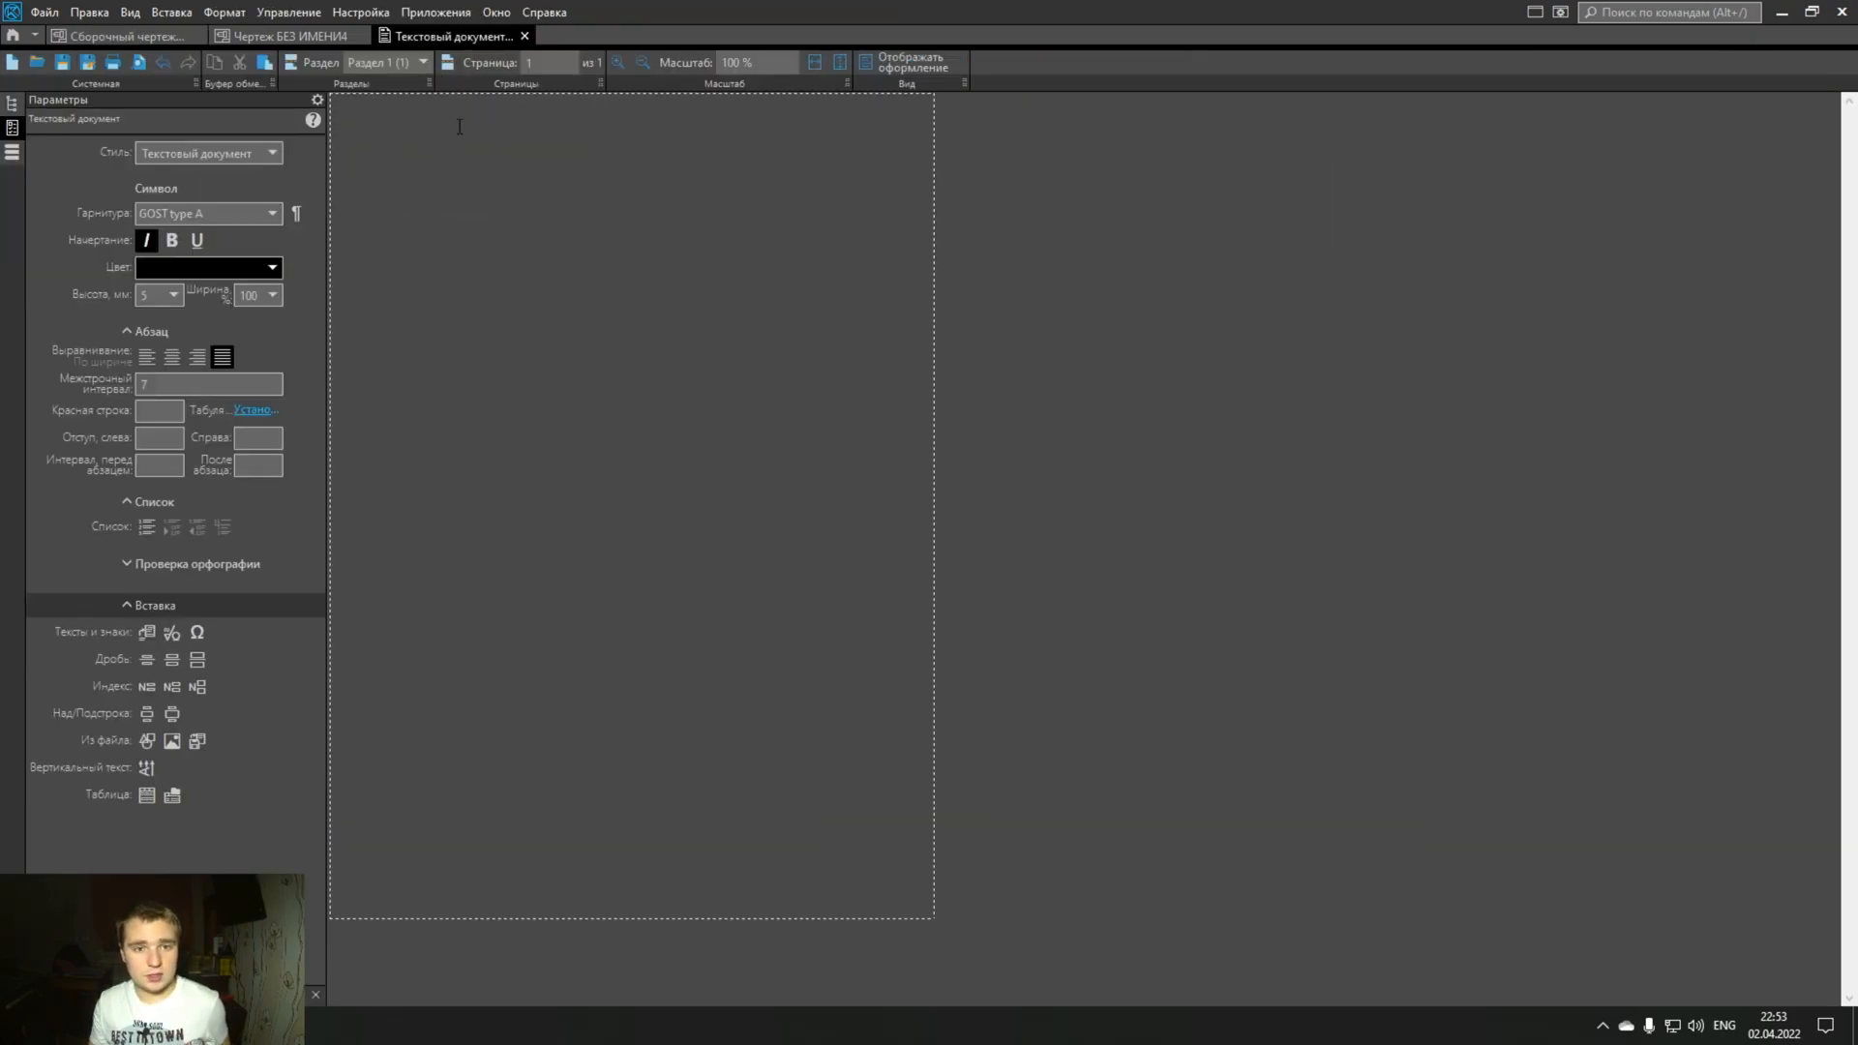
click(21, 38)
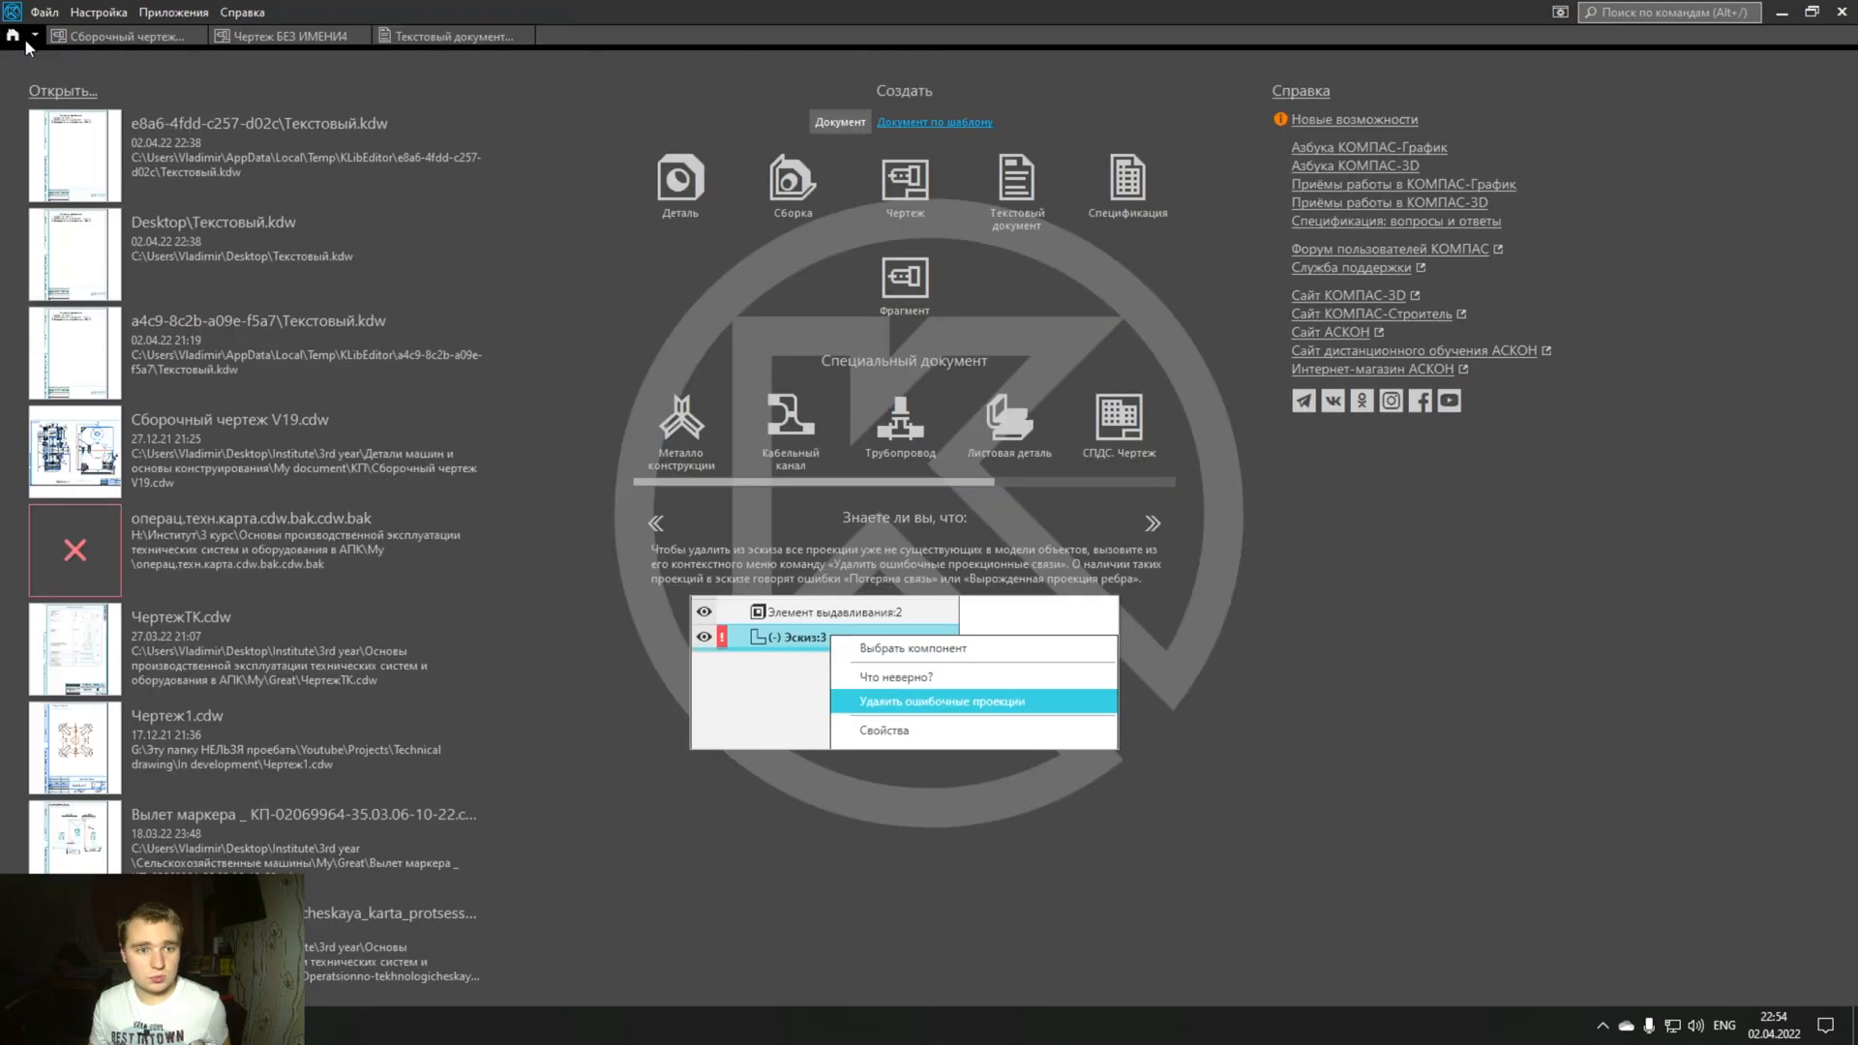
click(34, 37)
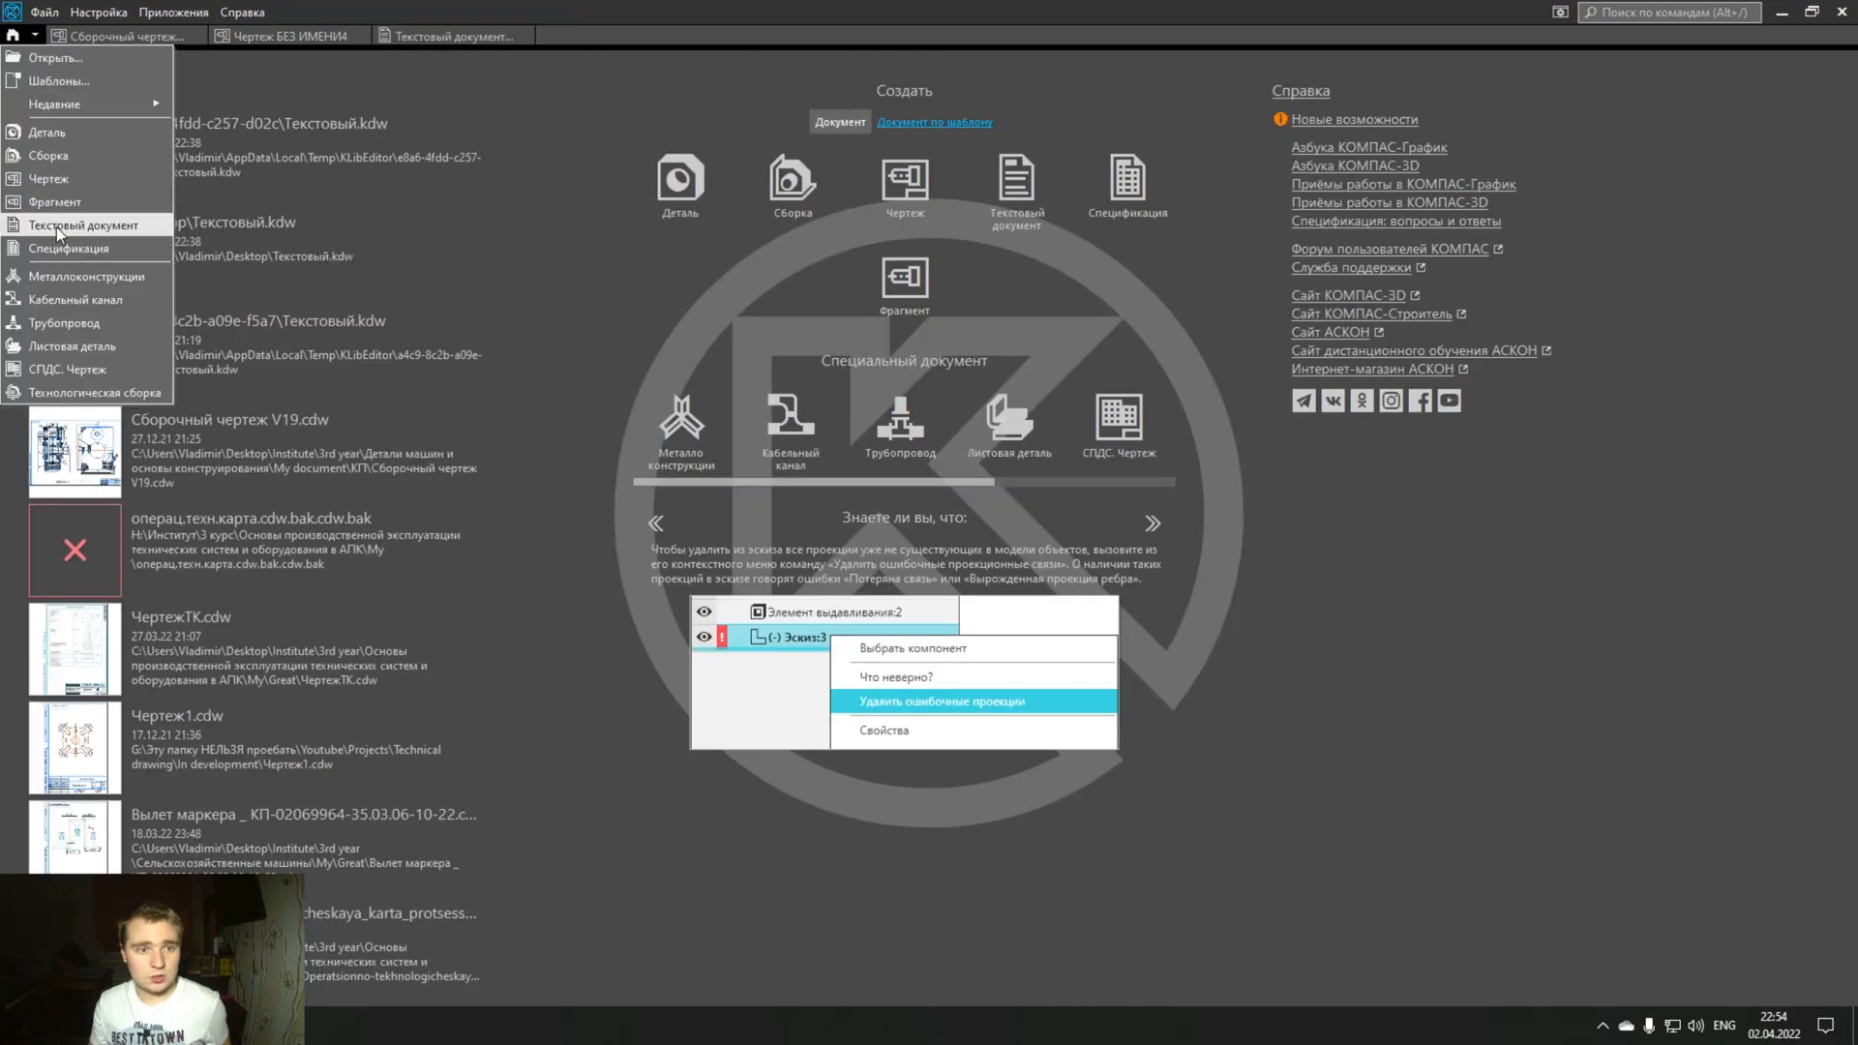
click(462, 37)
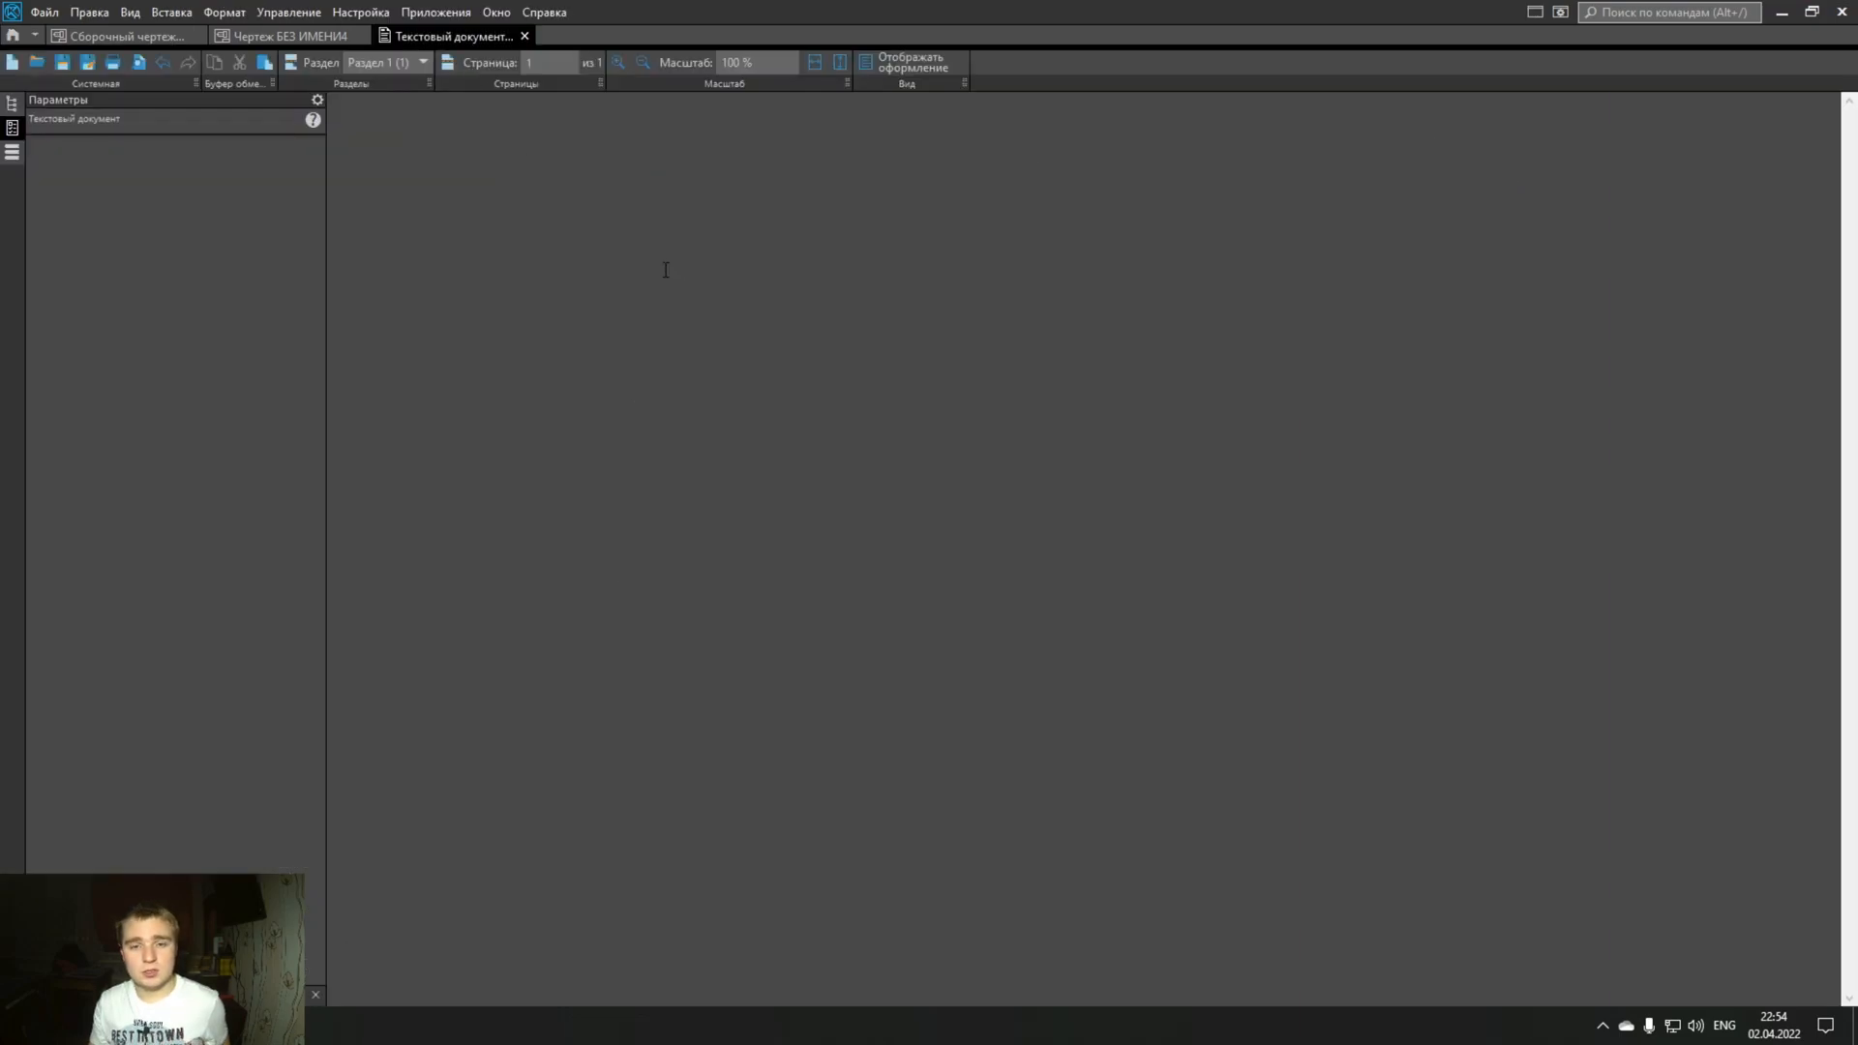
text(Техническая характеристика Передаточное число – 5 Частота вращения выходного вала – 70 об/мин. Вращающий момент на выходном валу – 206 Н*м)
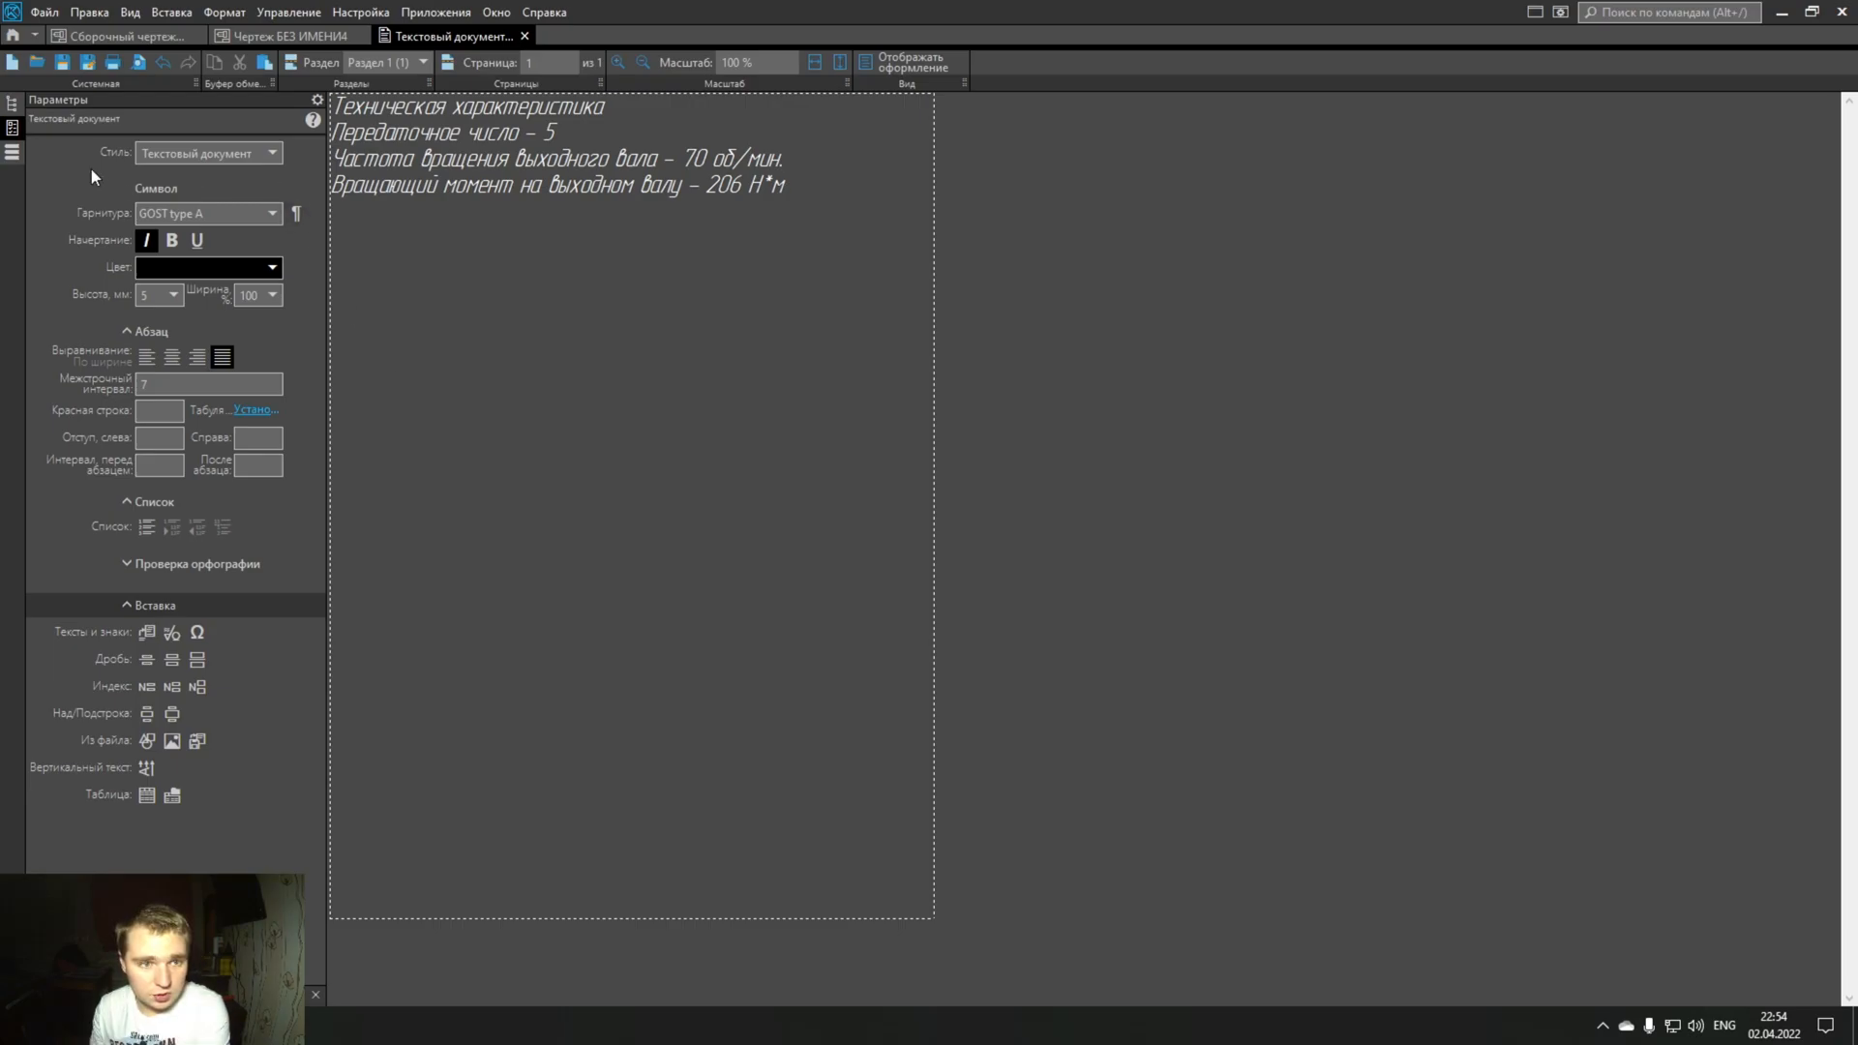
- Delete the old Текстовый file from the desktop and save the text document there under the name "Текстовый"
click(93, 65)
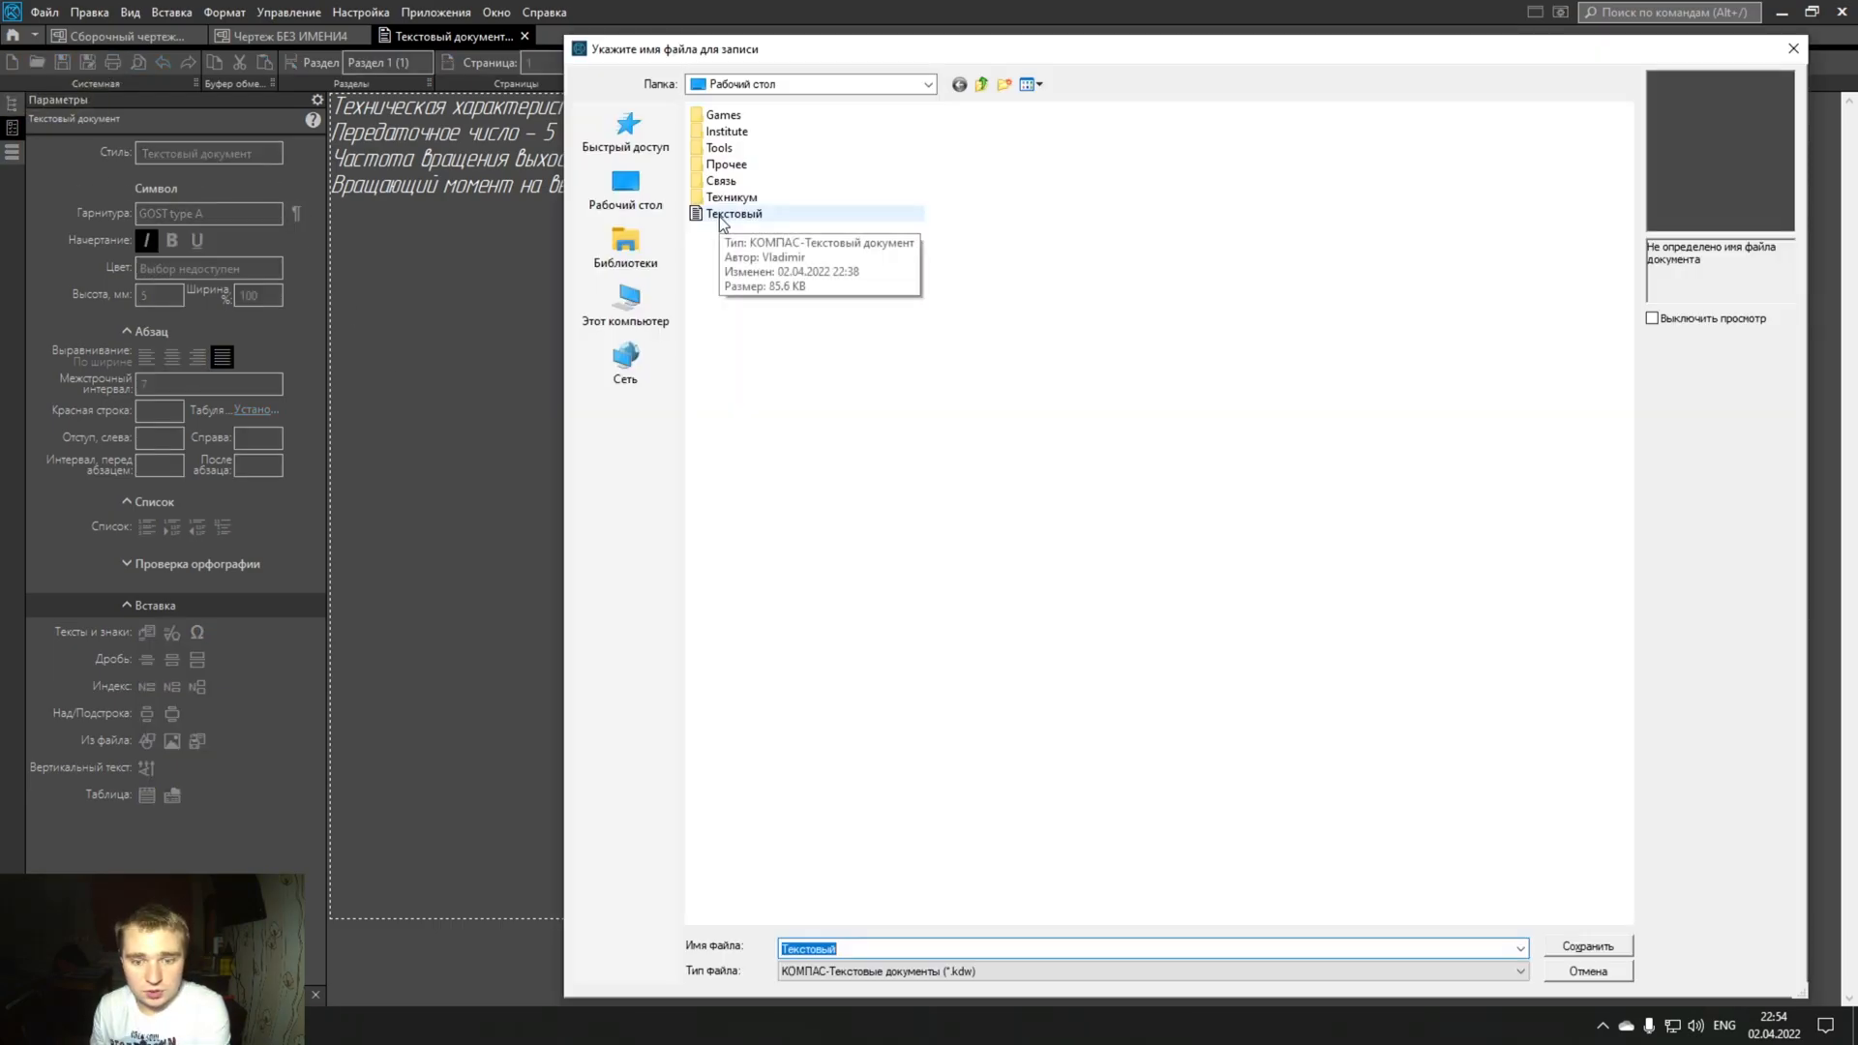
click(721, 221)
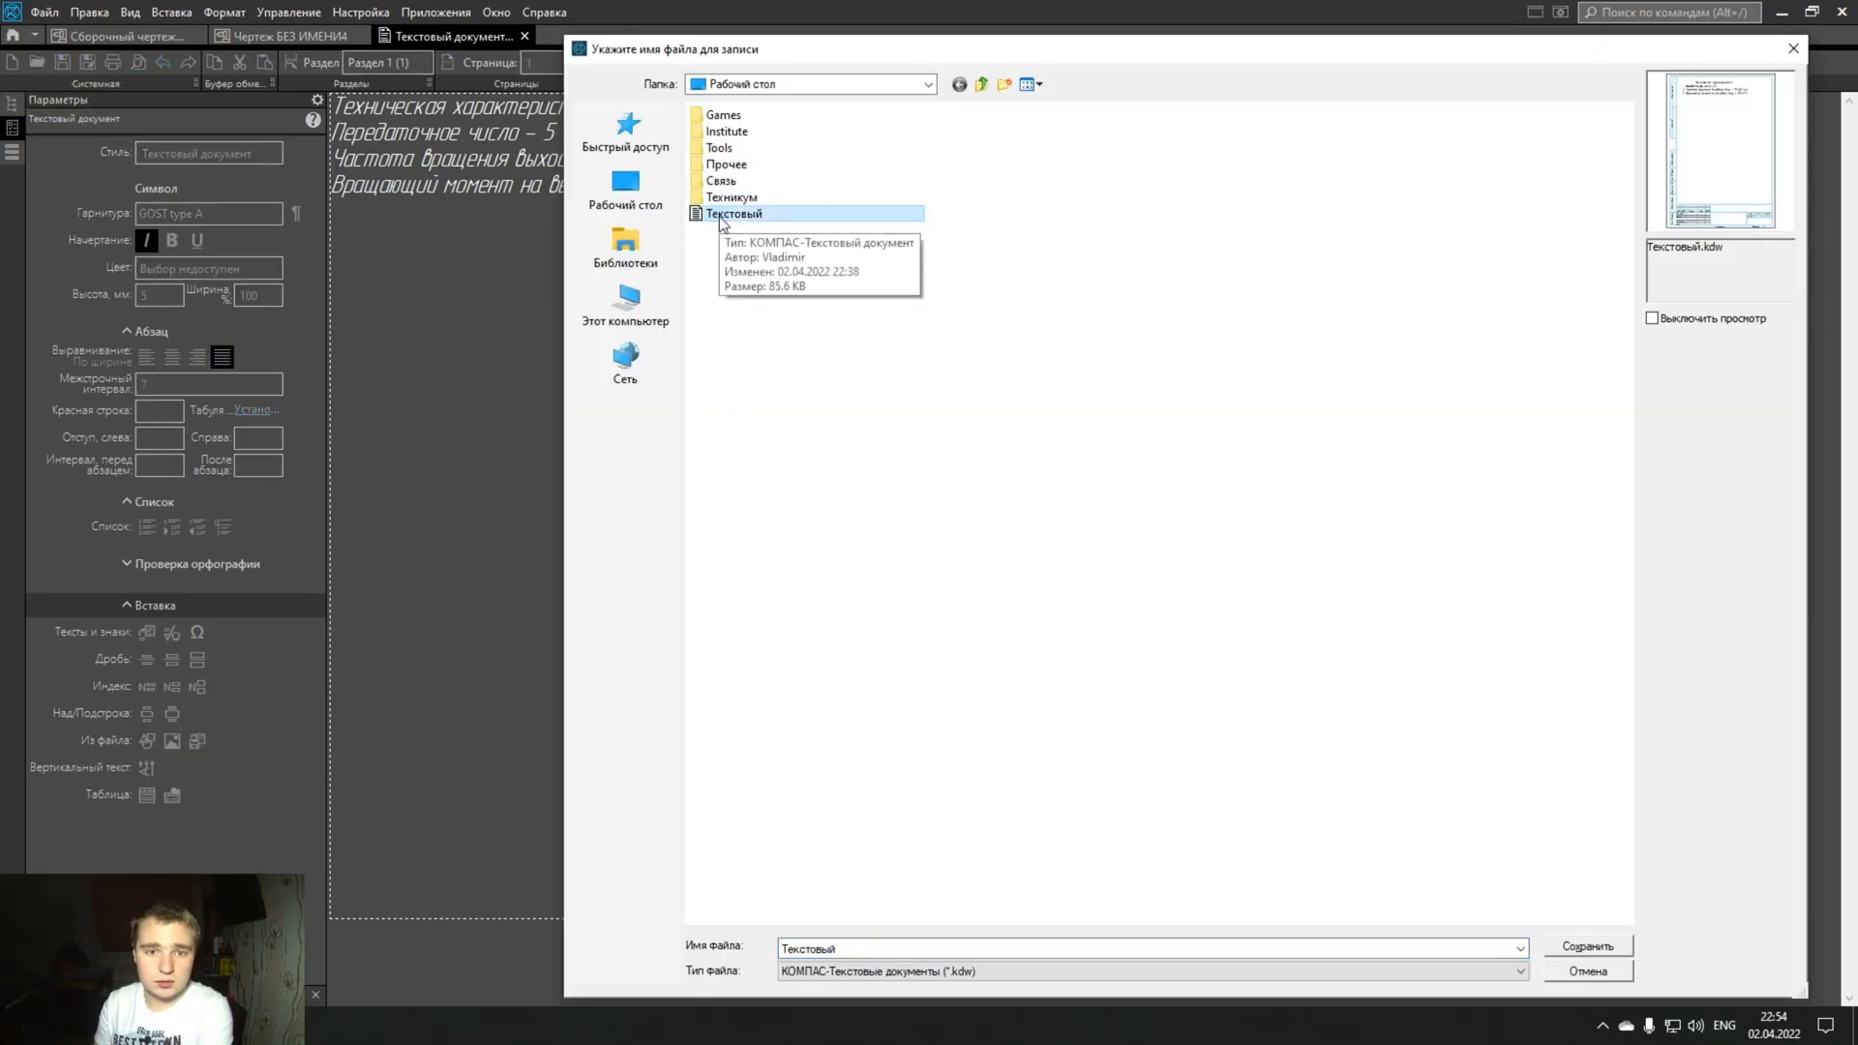
key(Delete)
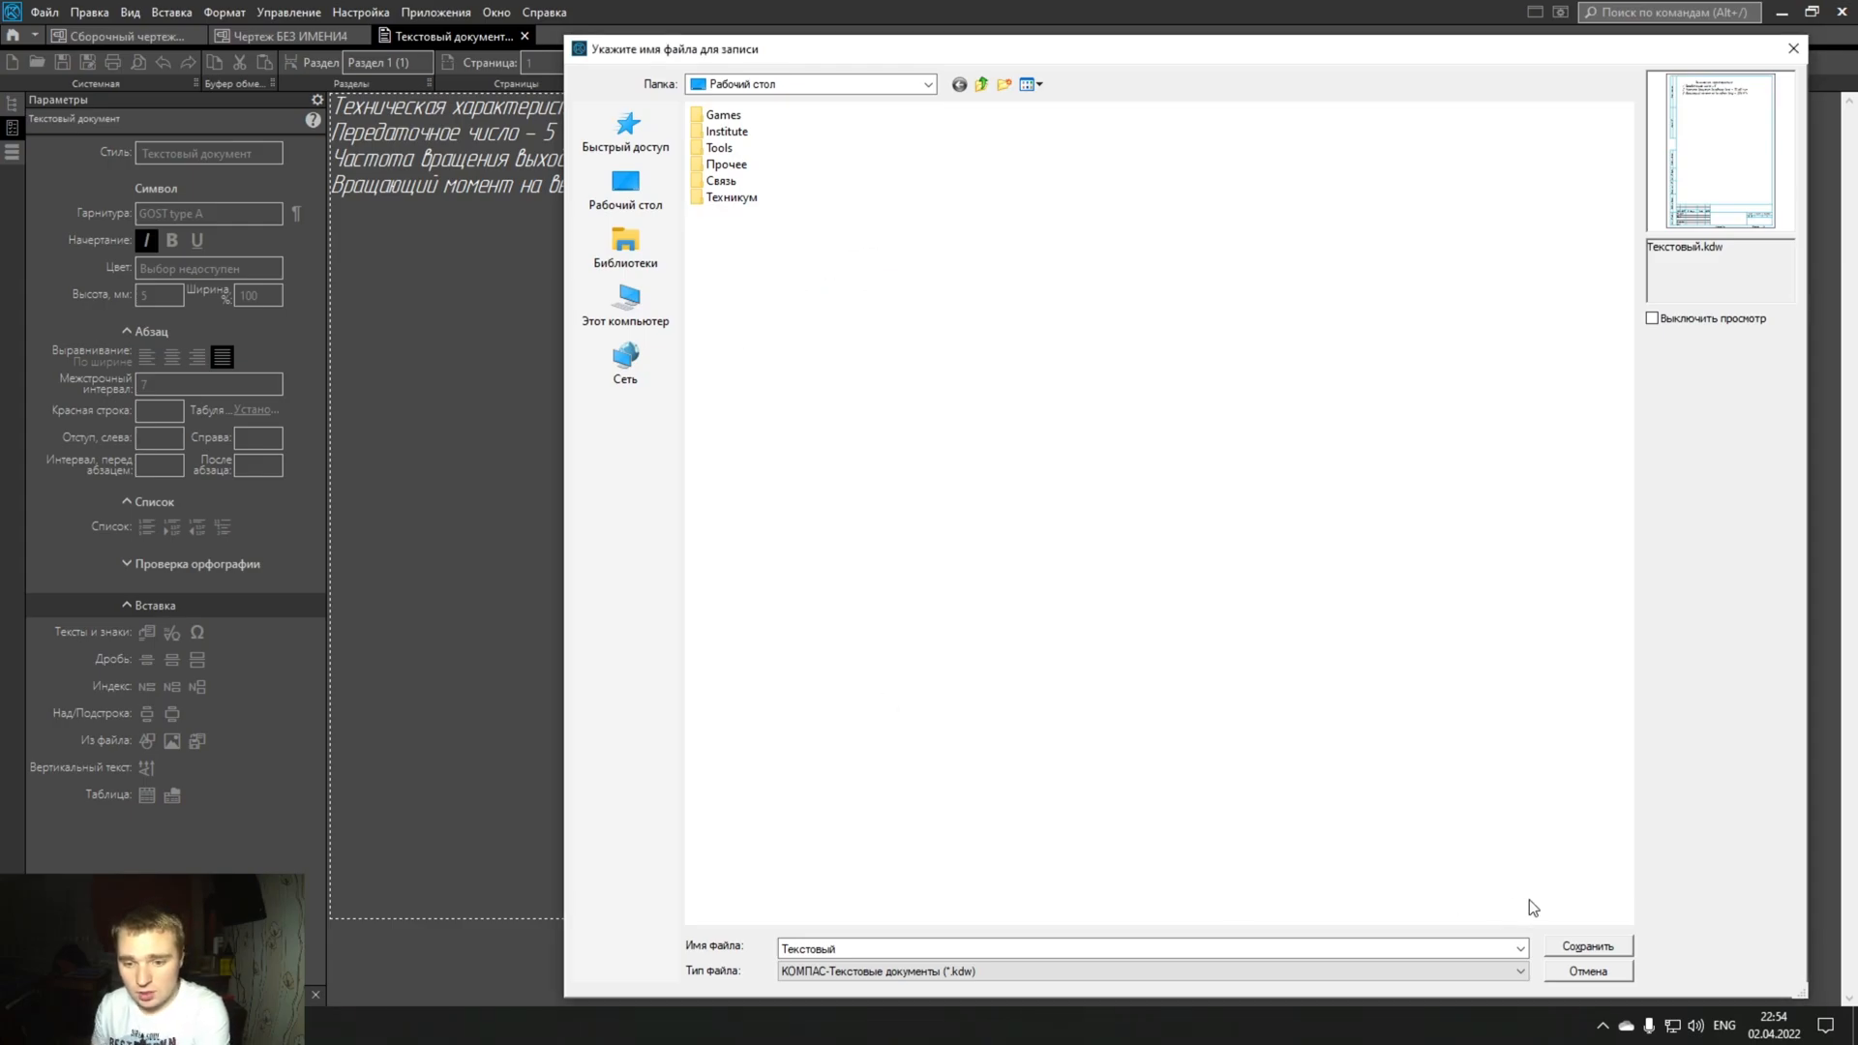
click(1587, 947)
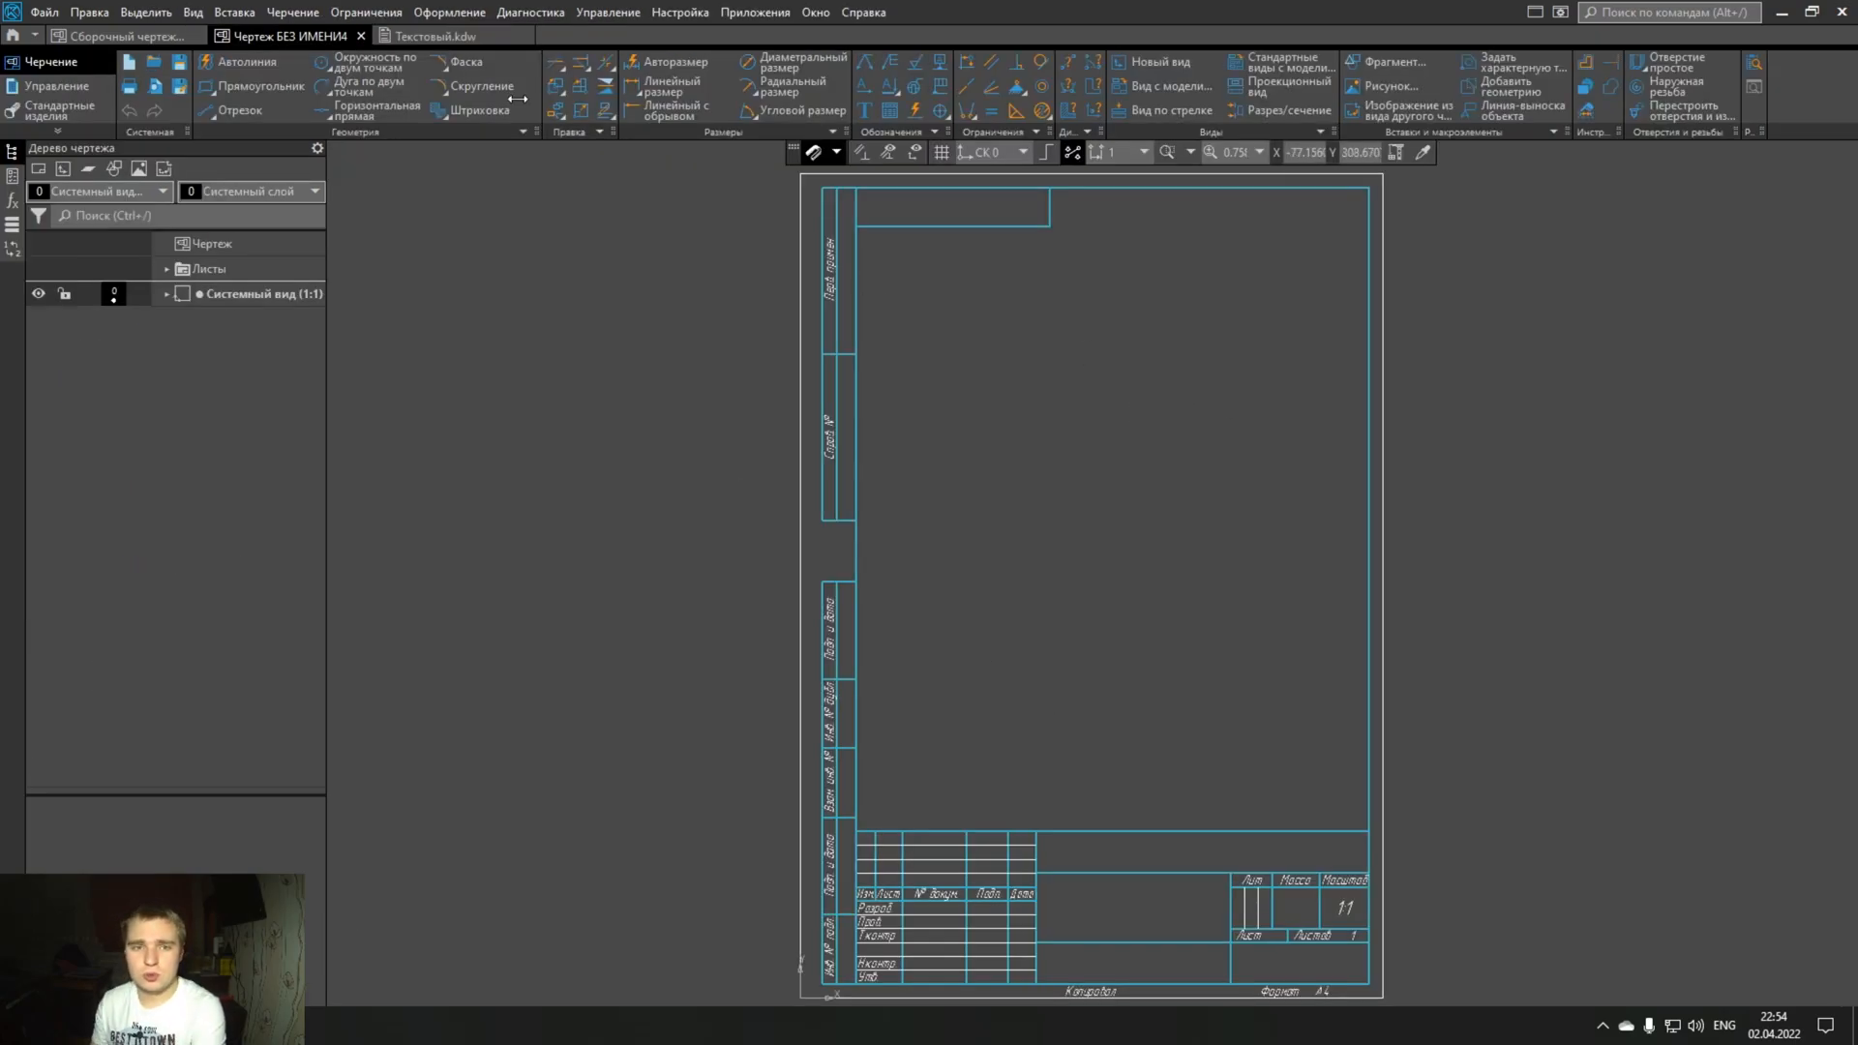
- Place the unnamed drawing last among the open documents and launch the utility "Редактор библиотек КОМПАС-3D"
drag(288, 33, 503, 31)
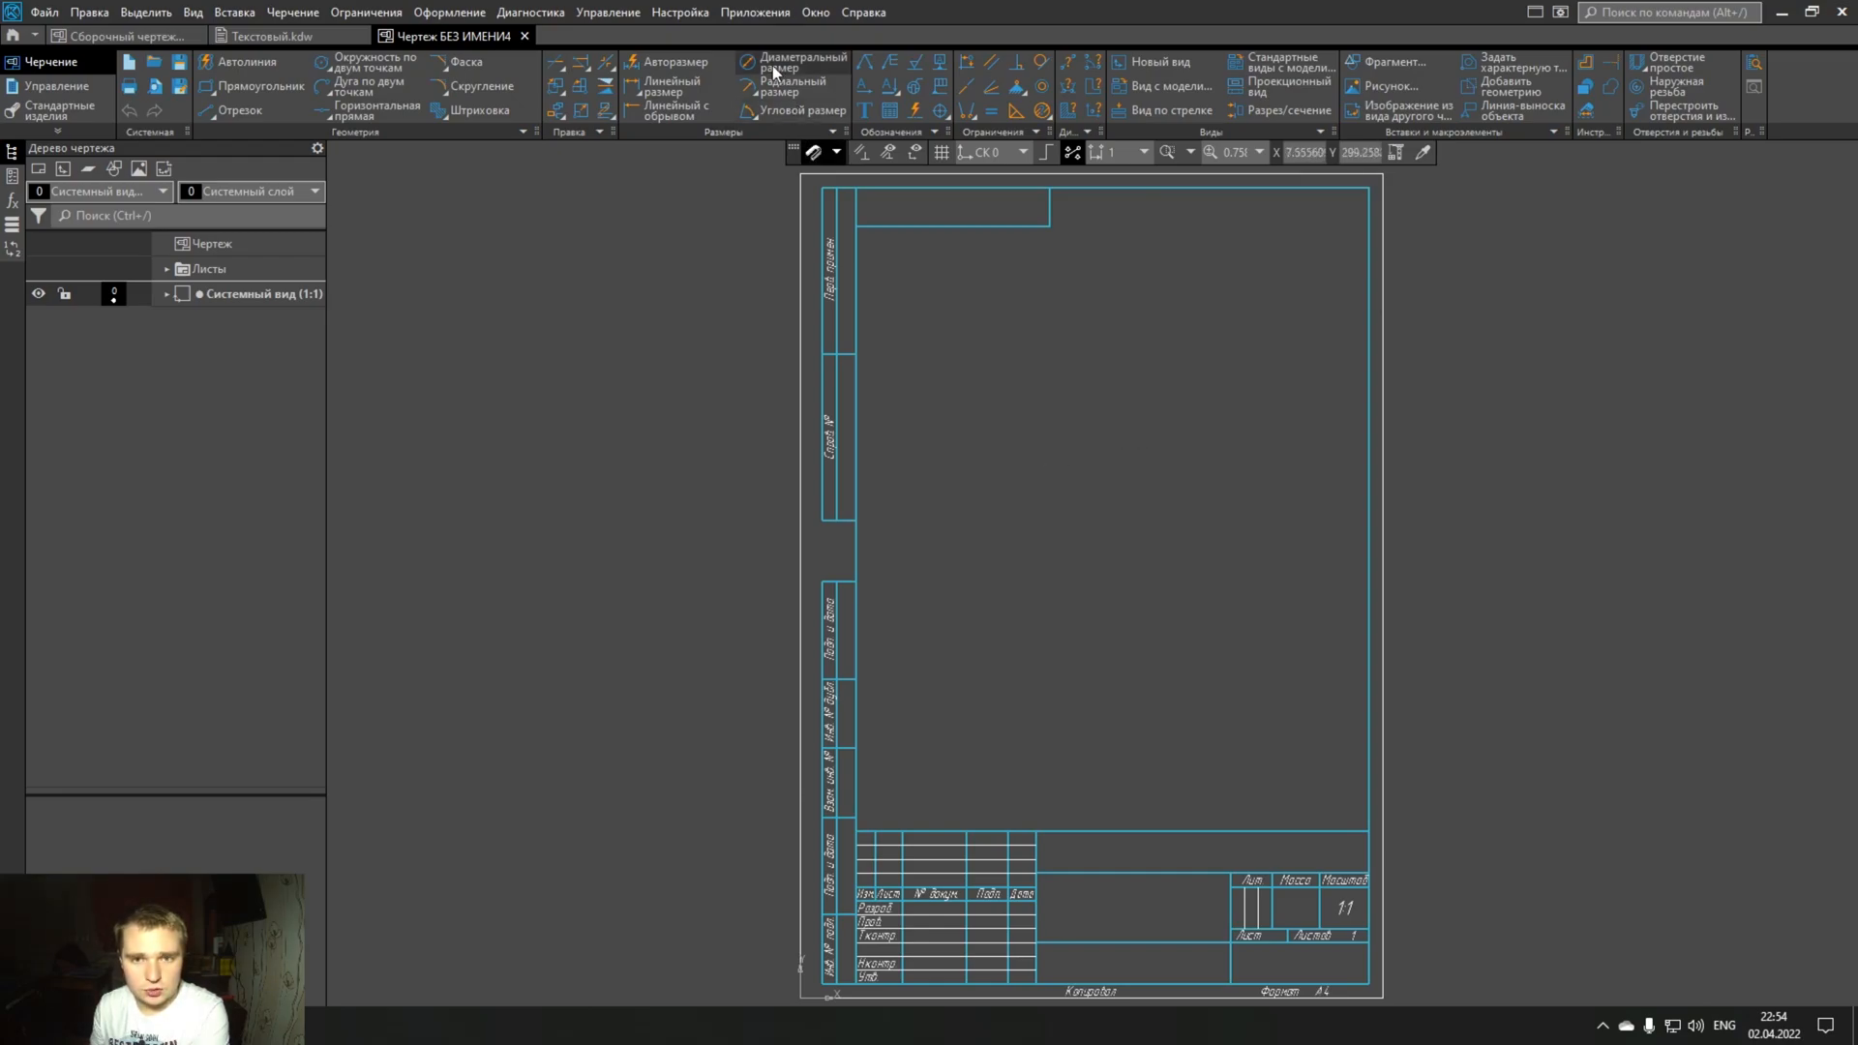
click(736, 14)
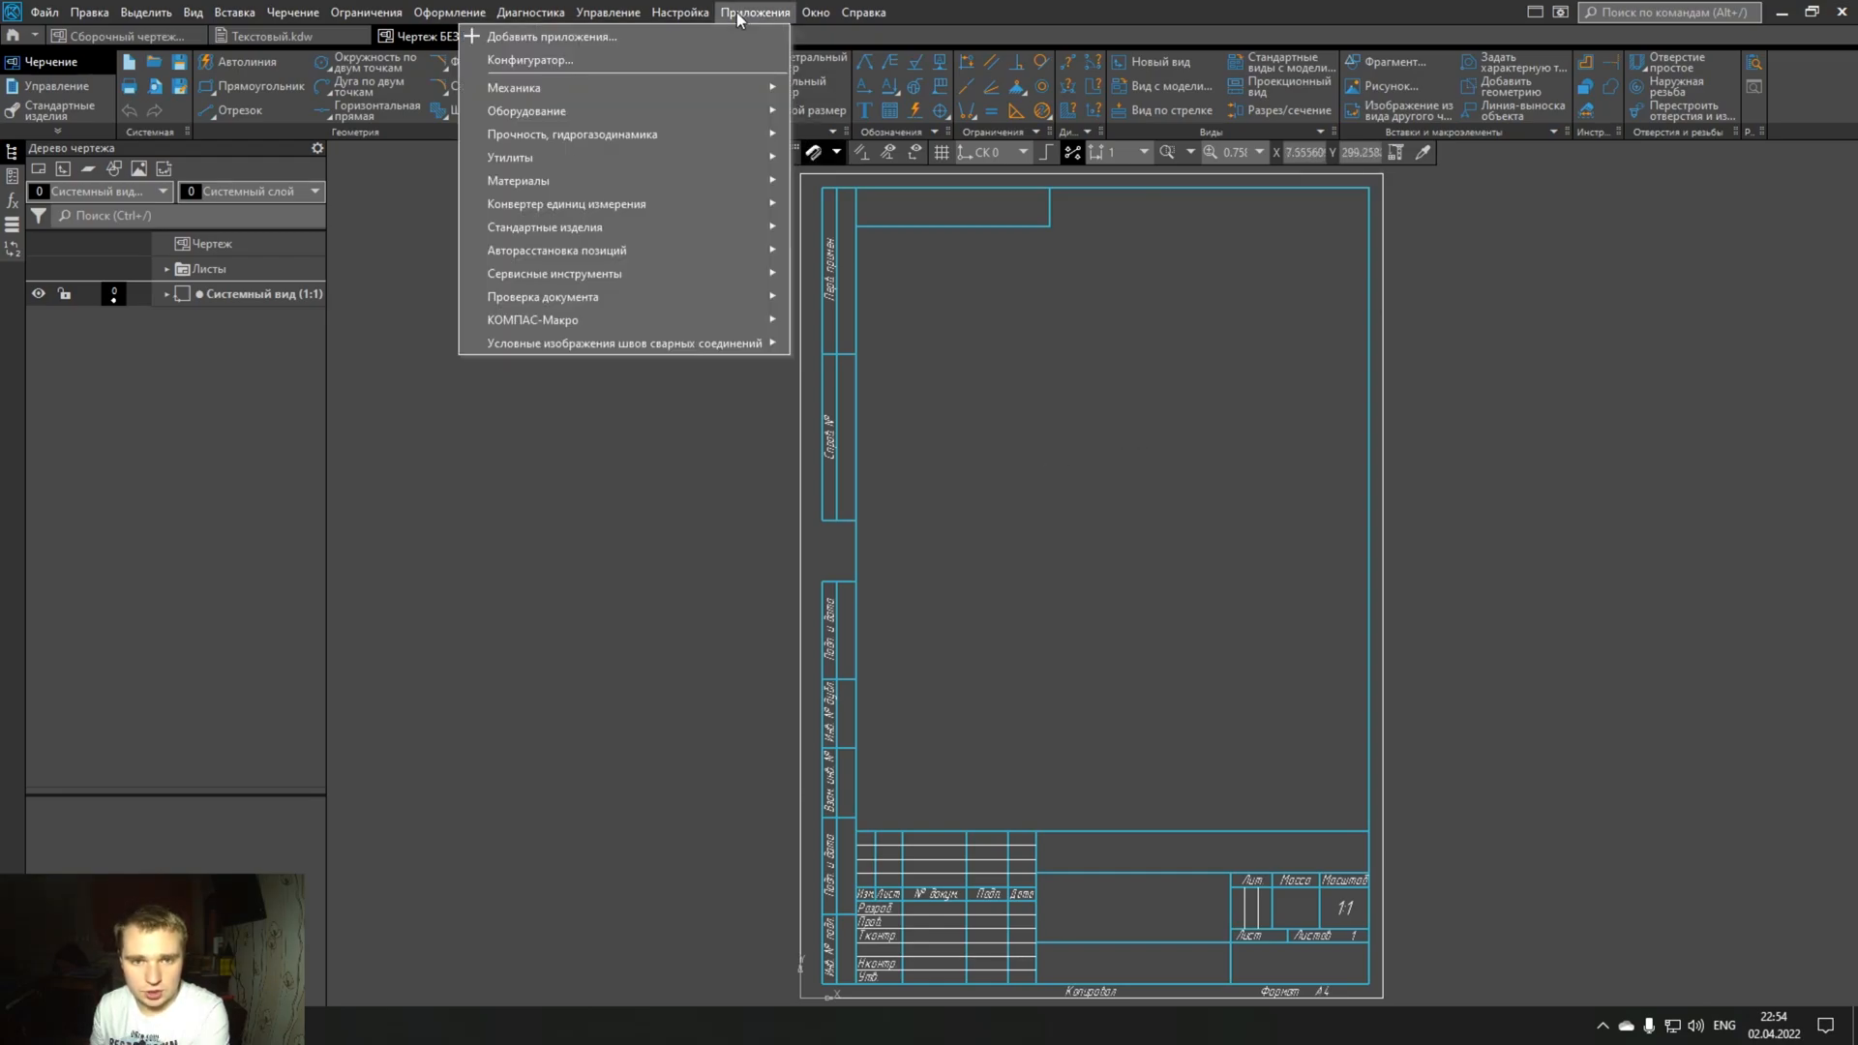
mouse_move(683, 157)
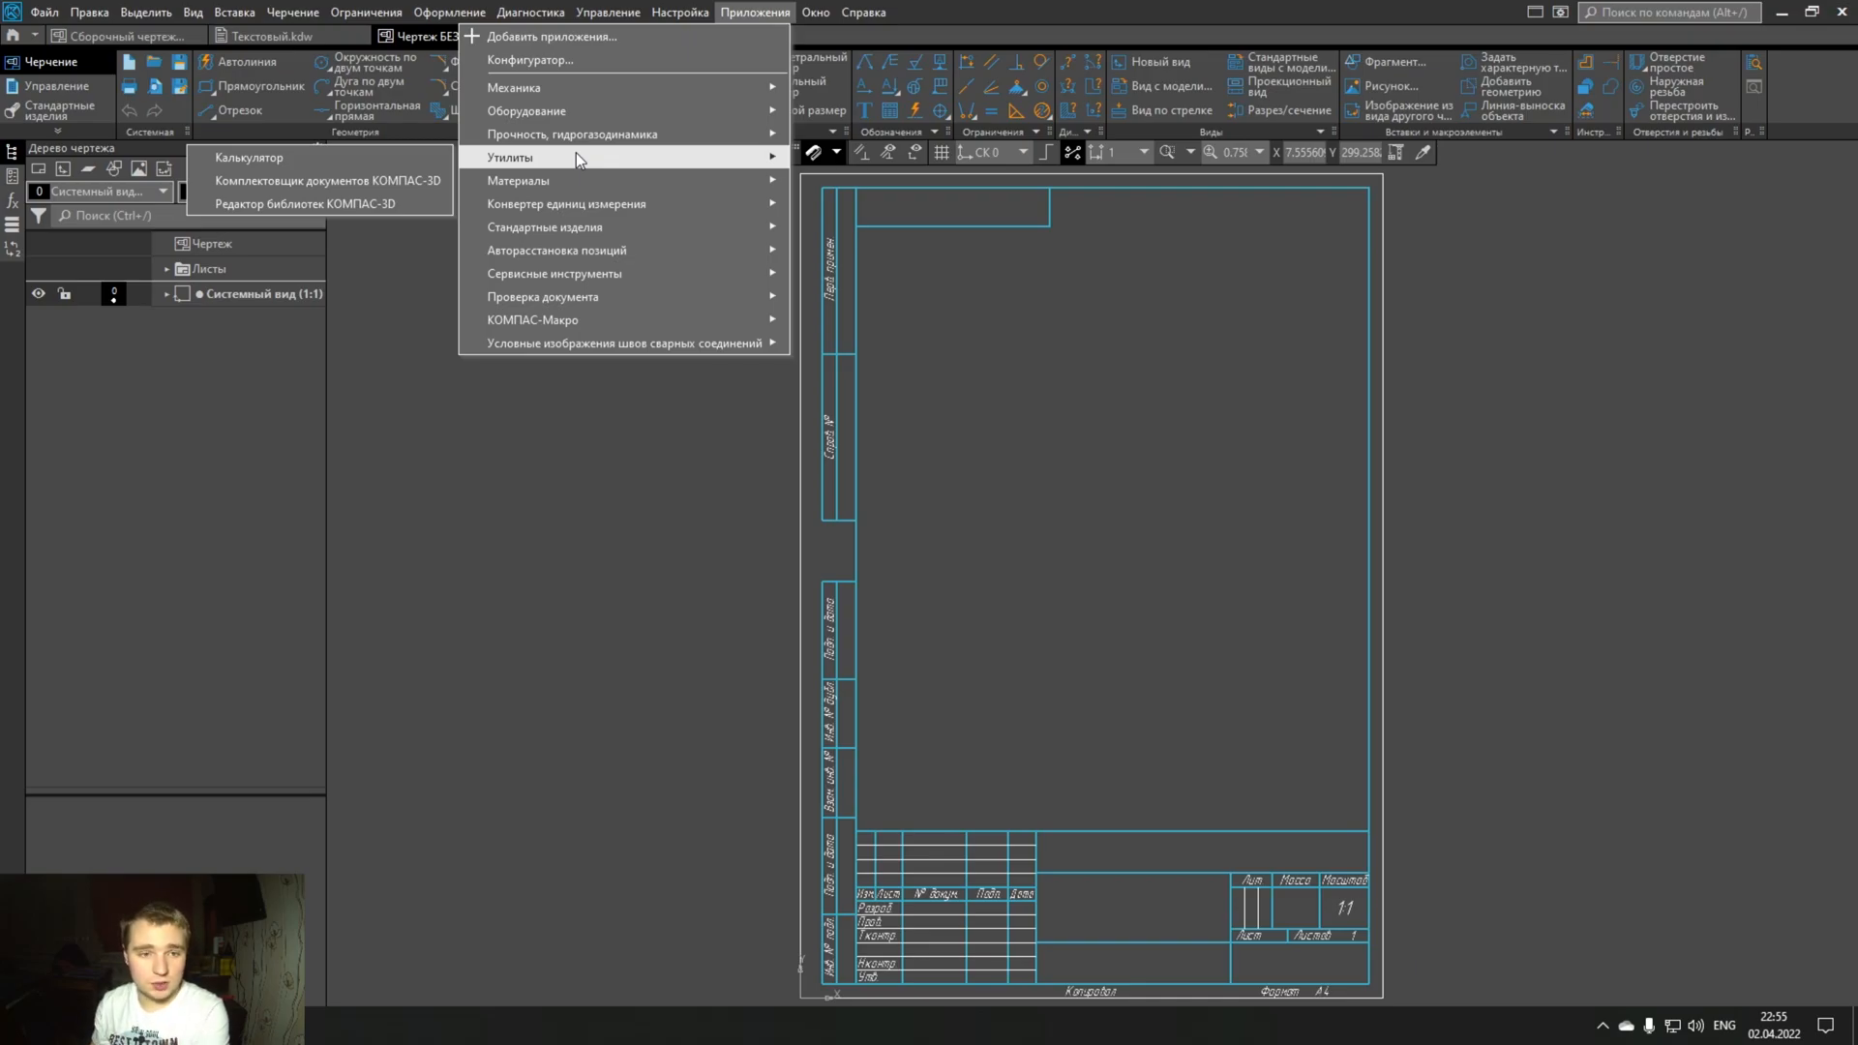
click(392, 205)
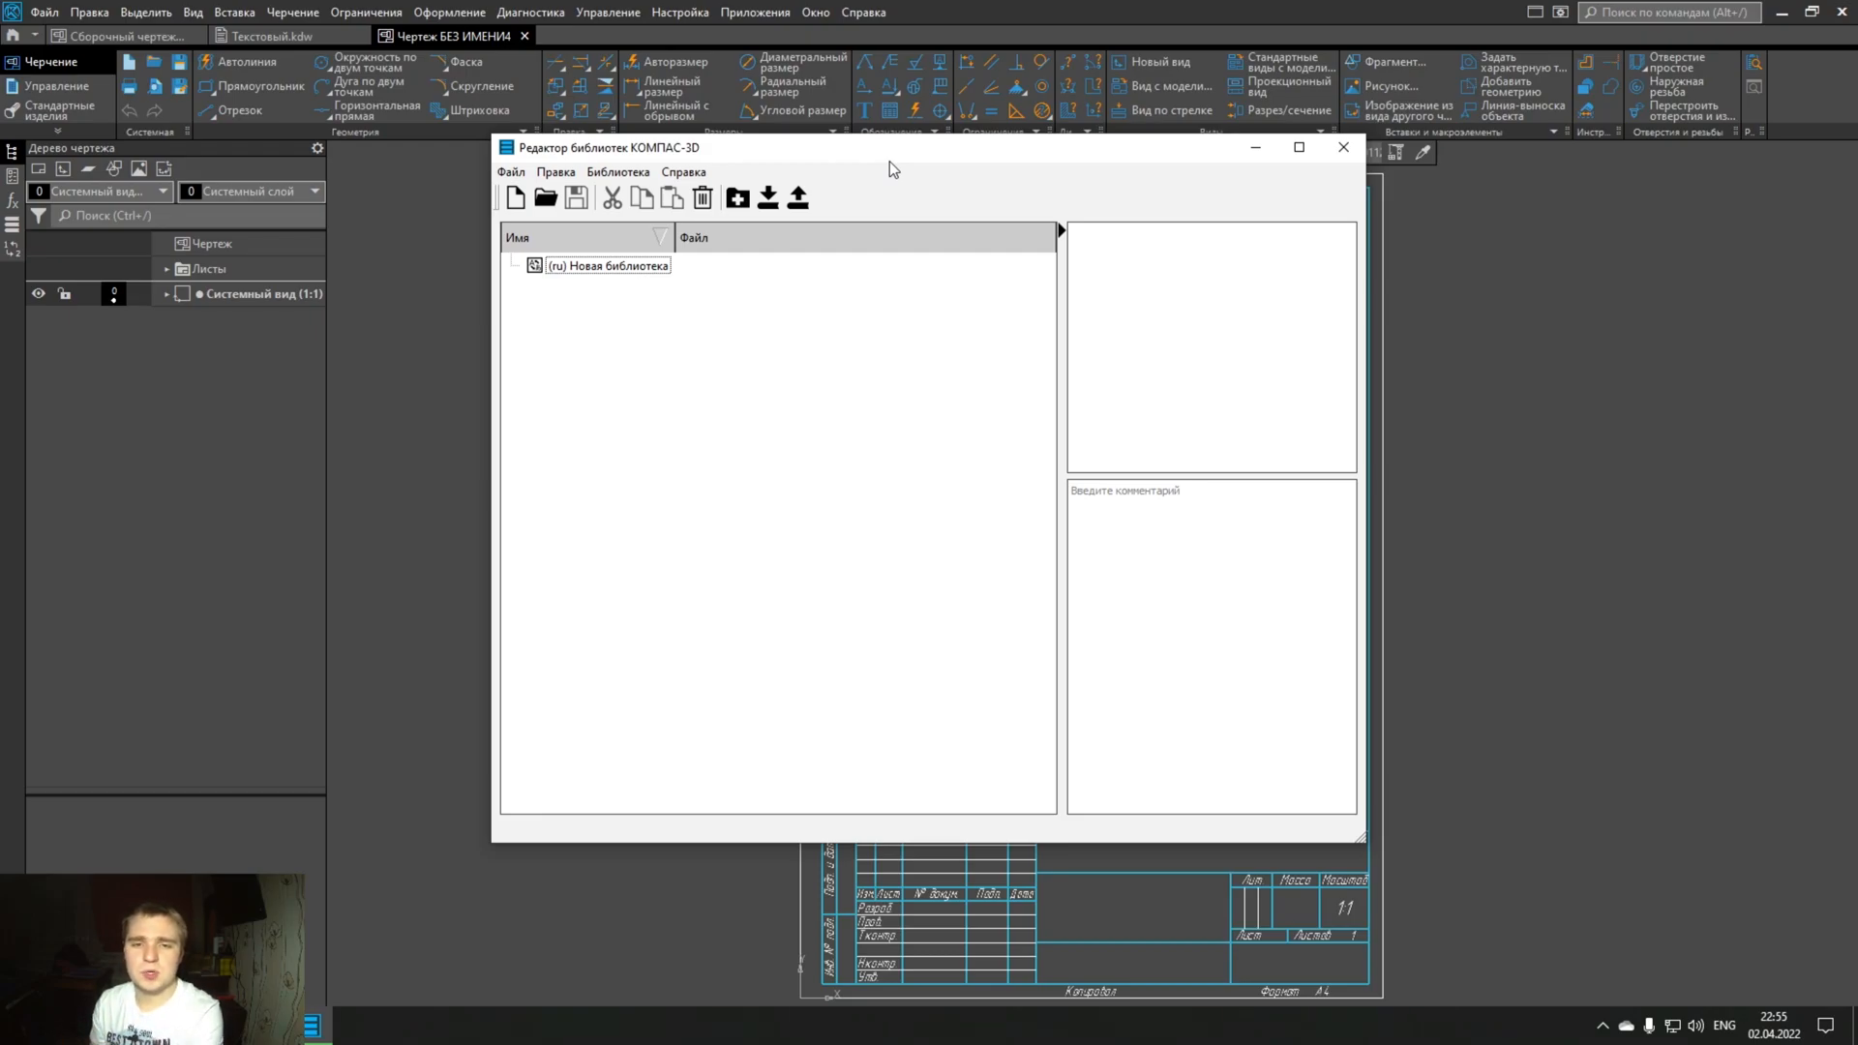
- Enter "My new libreri" as the name of the new library
click(621, 267)
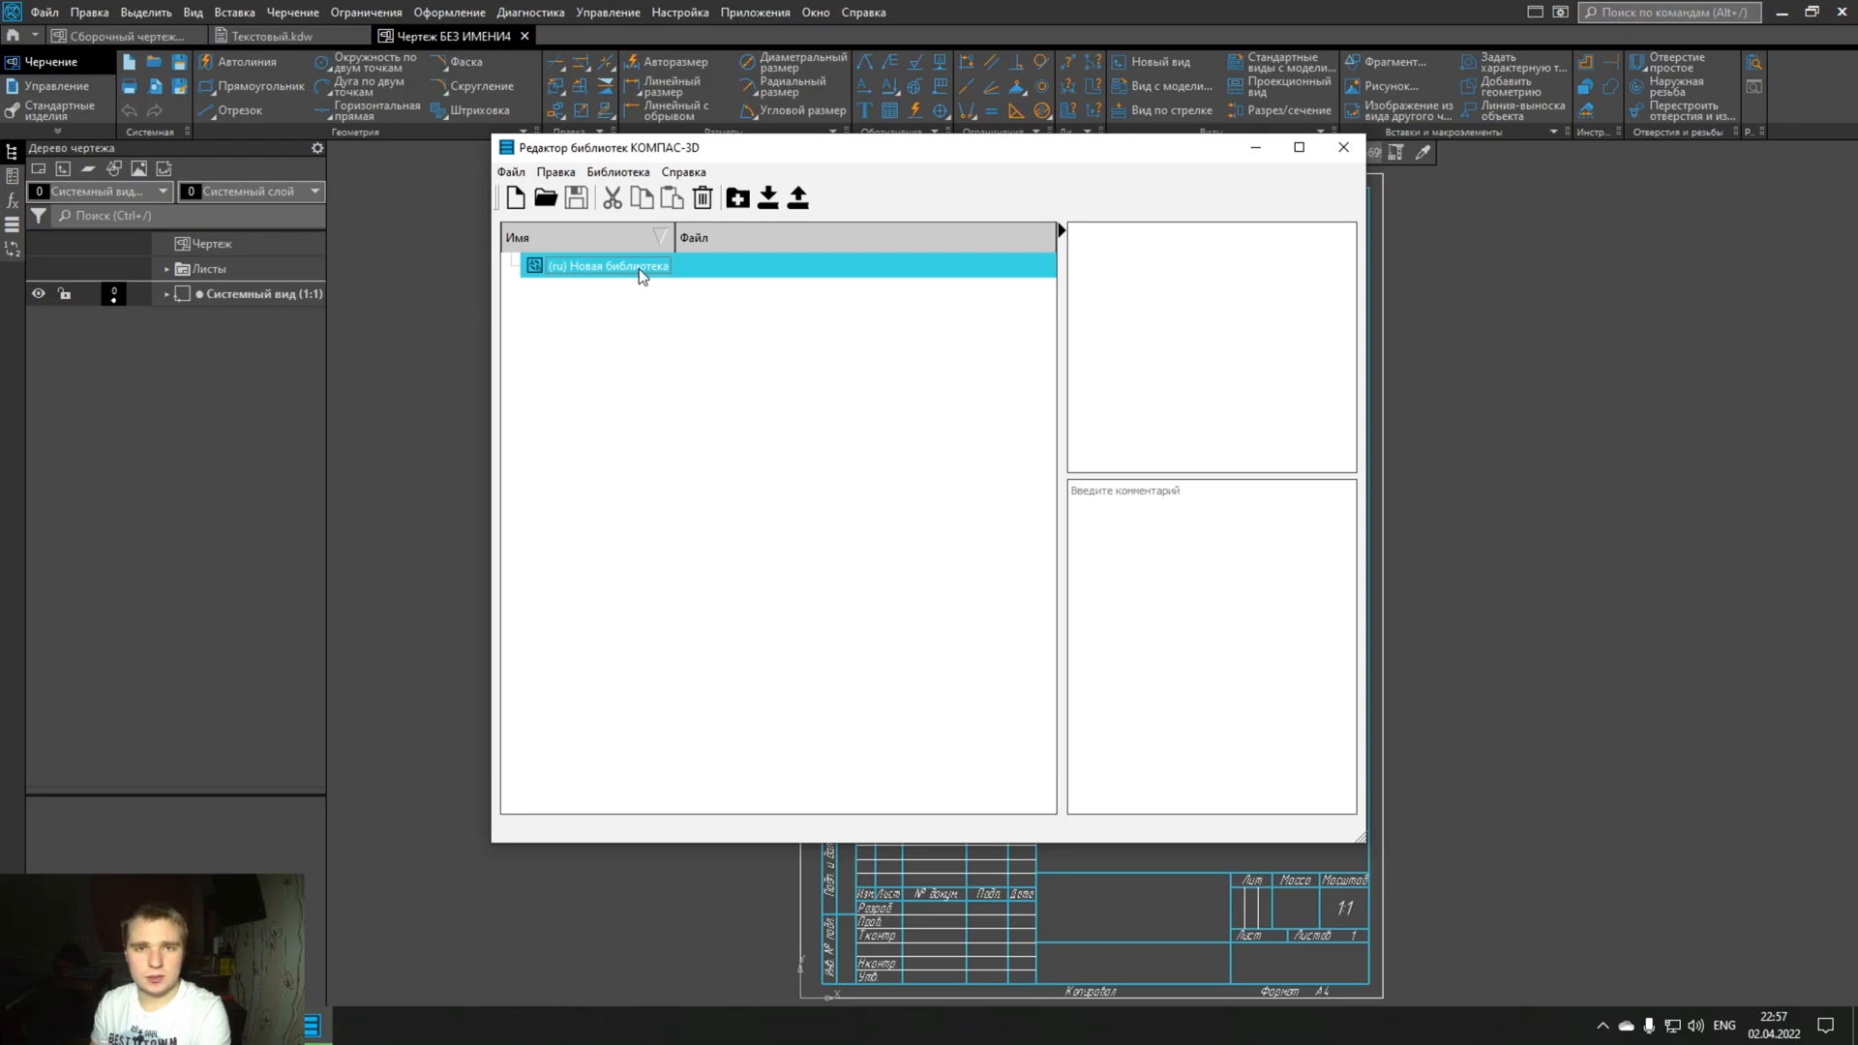
right_click(639, 269)
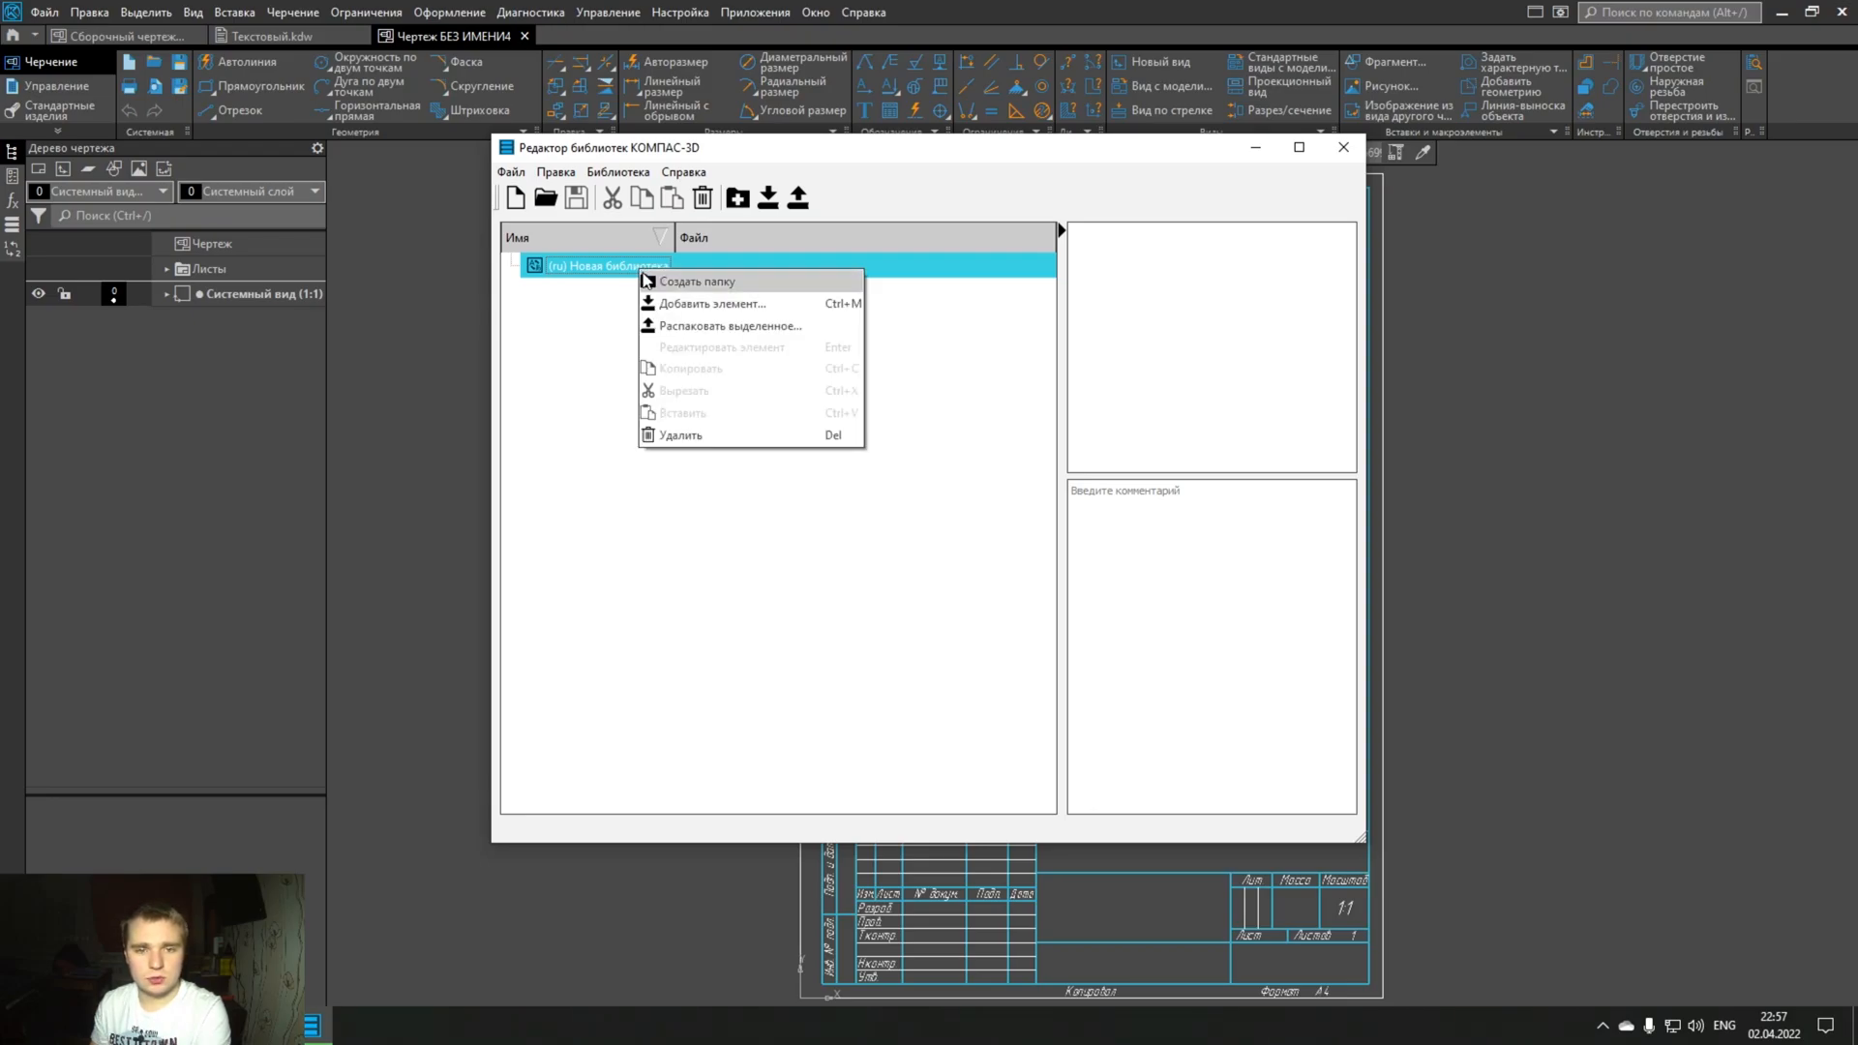
click(613, 267)
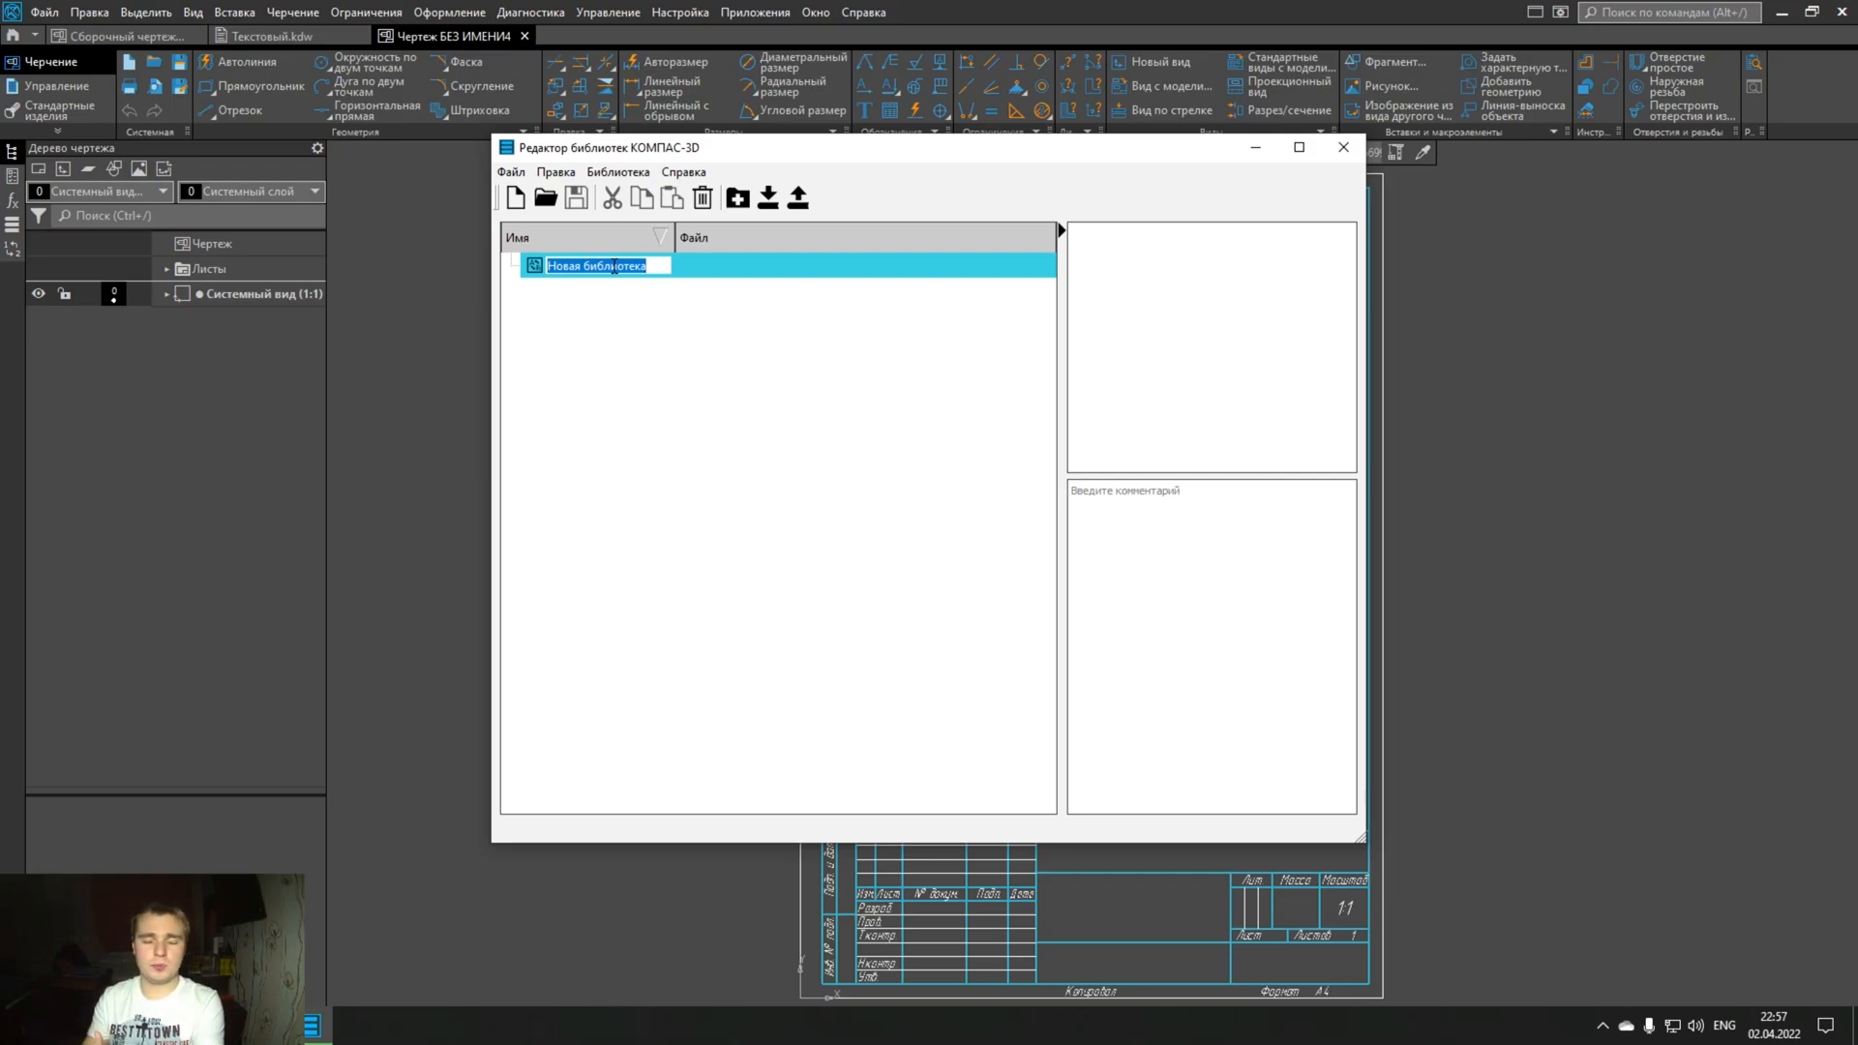
text(M)
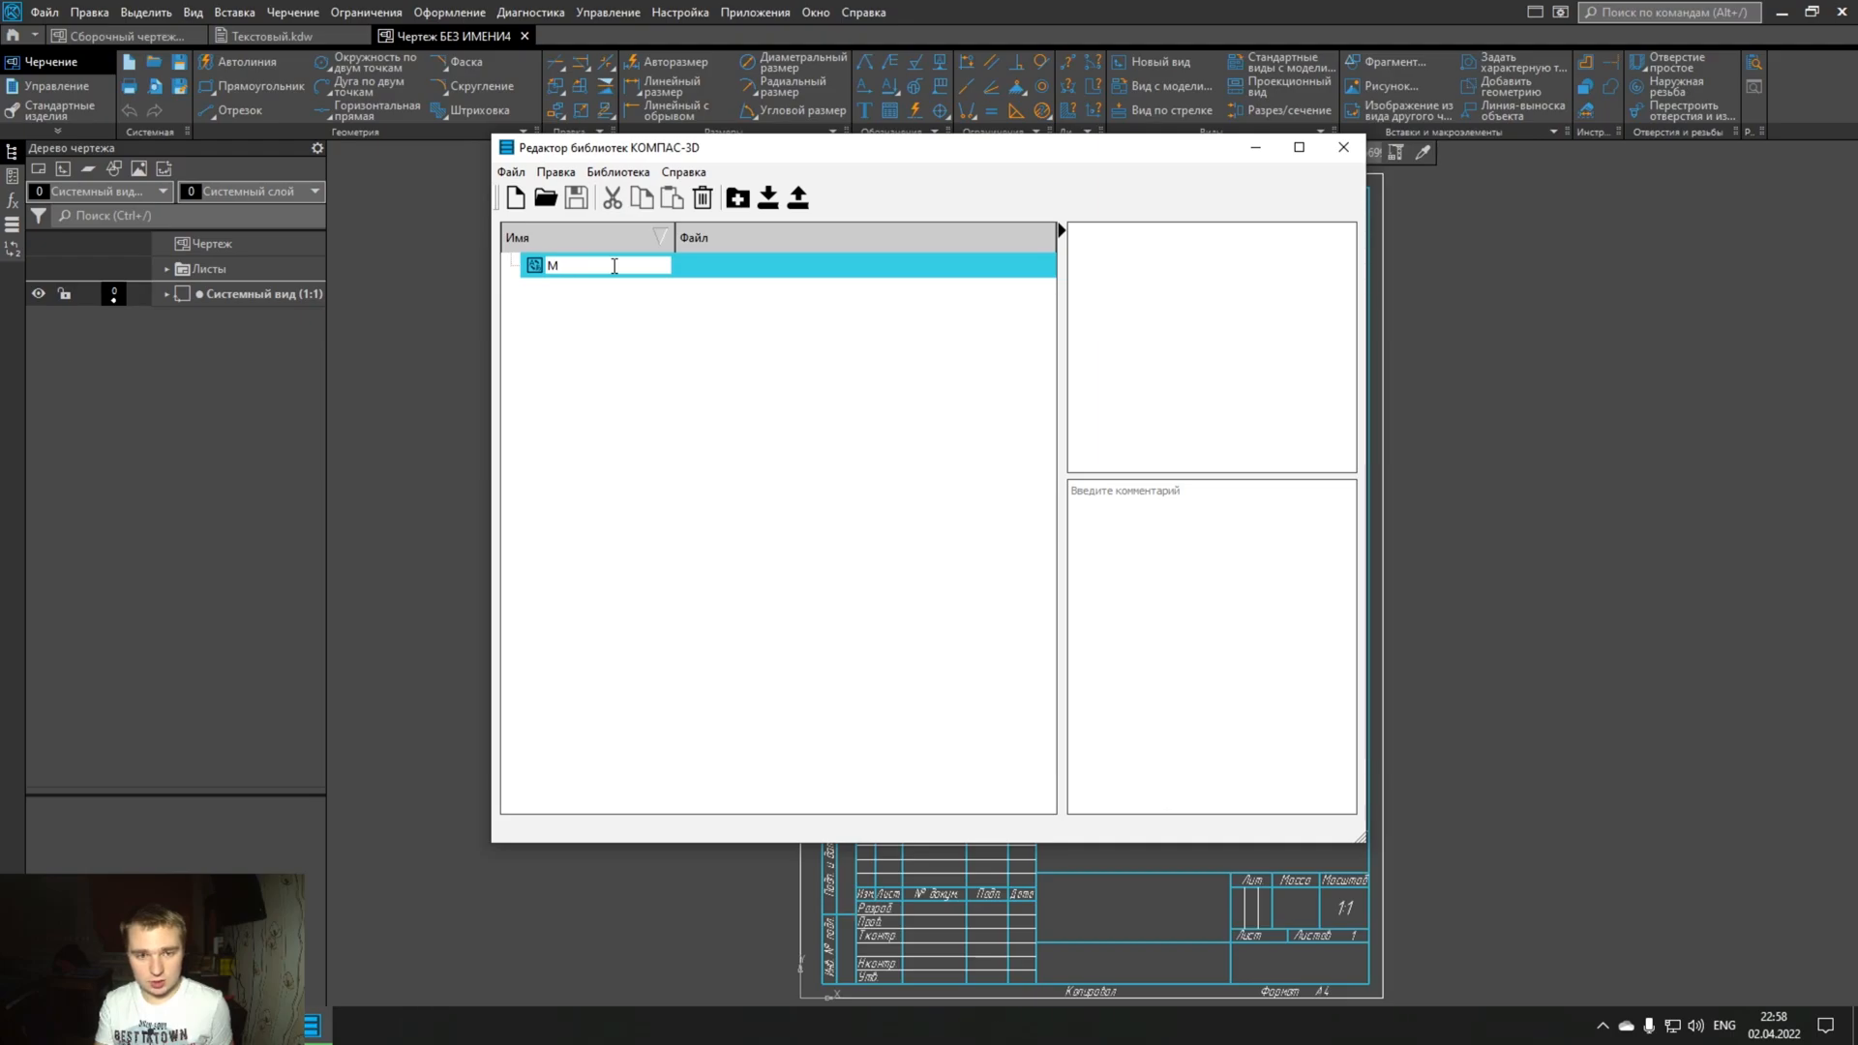
text(e)
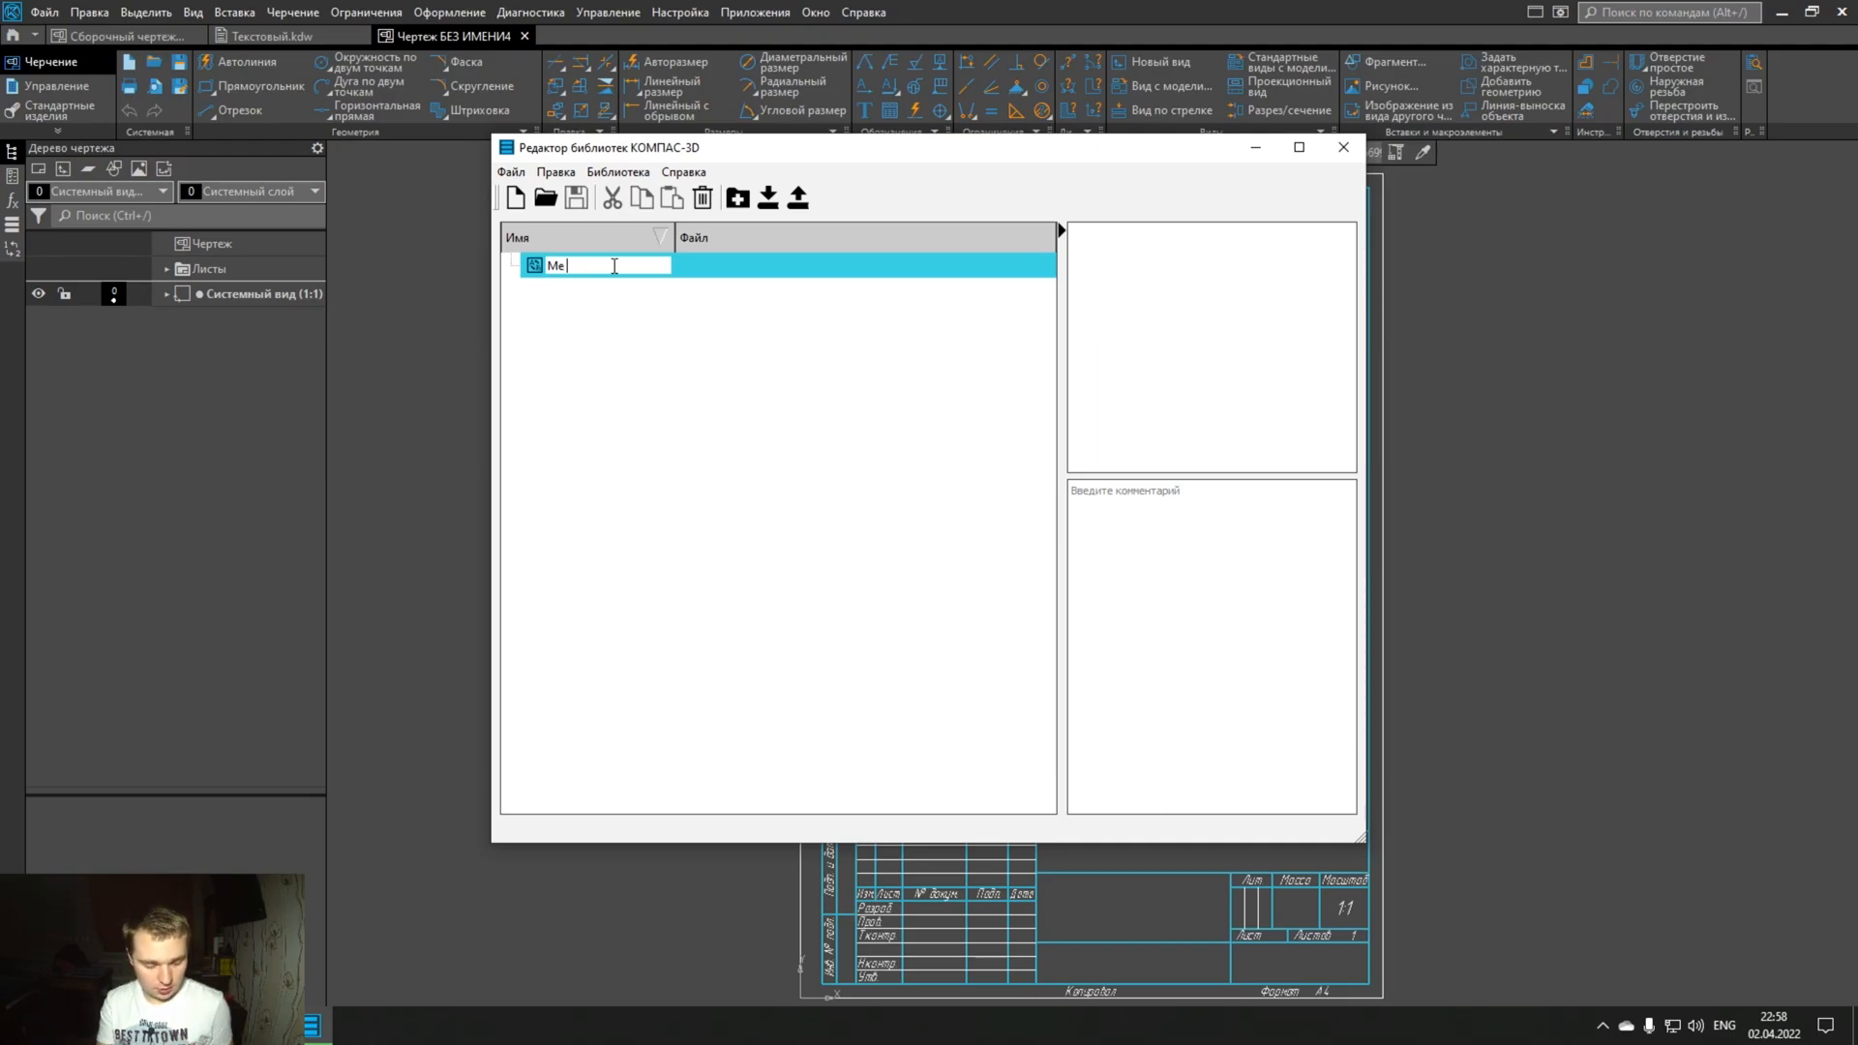
key(BackSpace)
text(y)
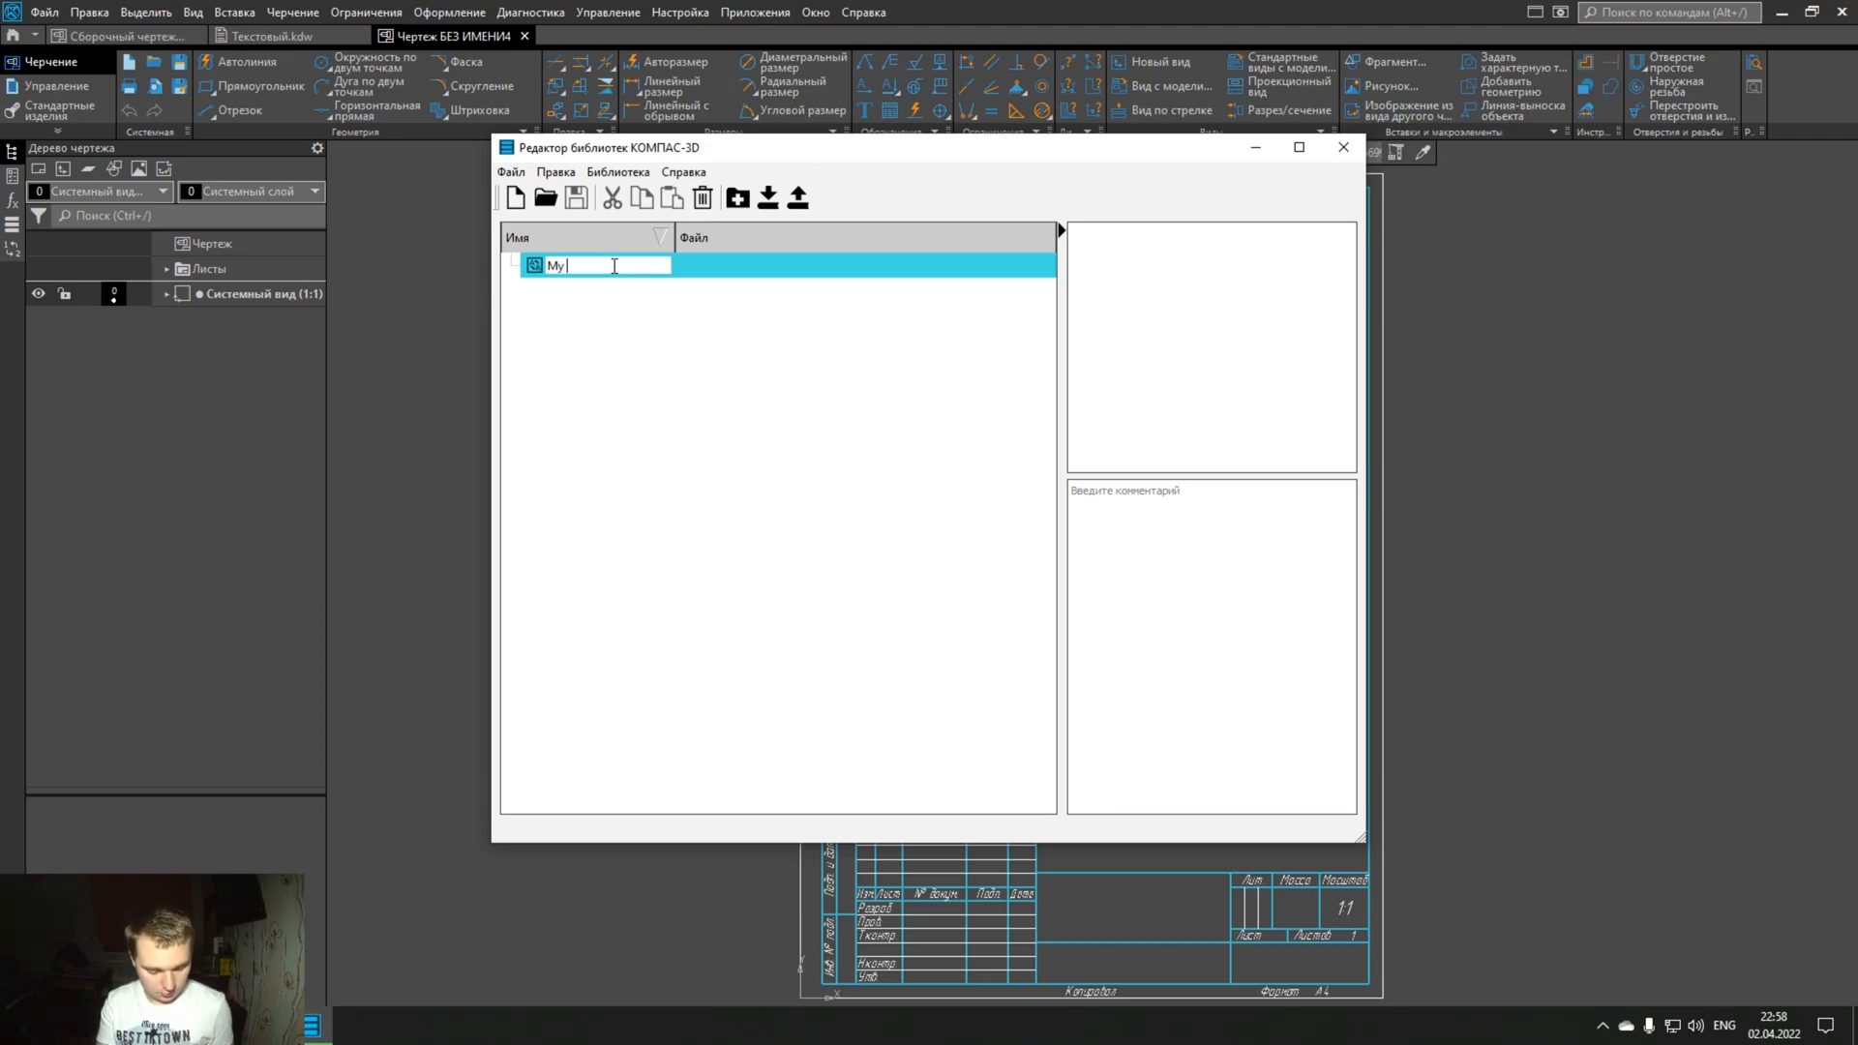
text( new libreri)
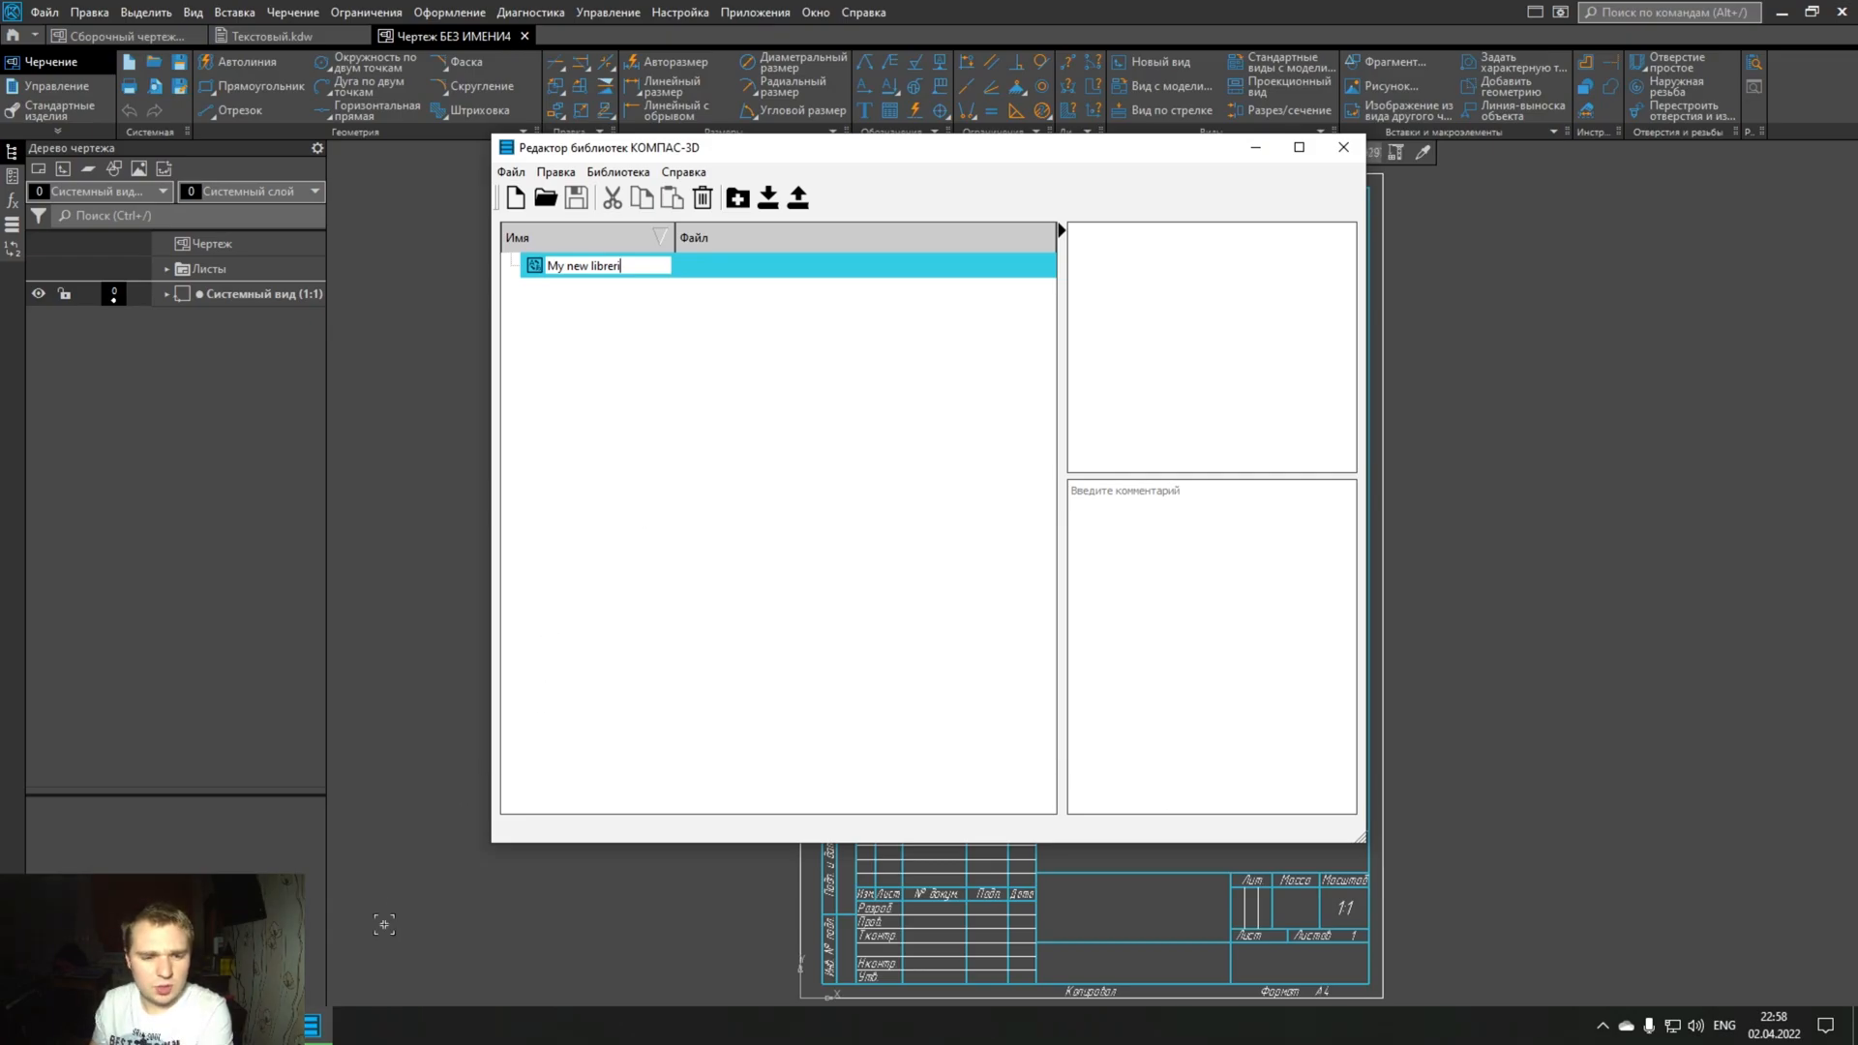
- Switch to Яндекс Переводчик in the browser to check the English word for "библиотека", and return to the library editor
key(alt+Tab)
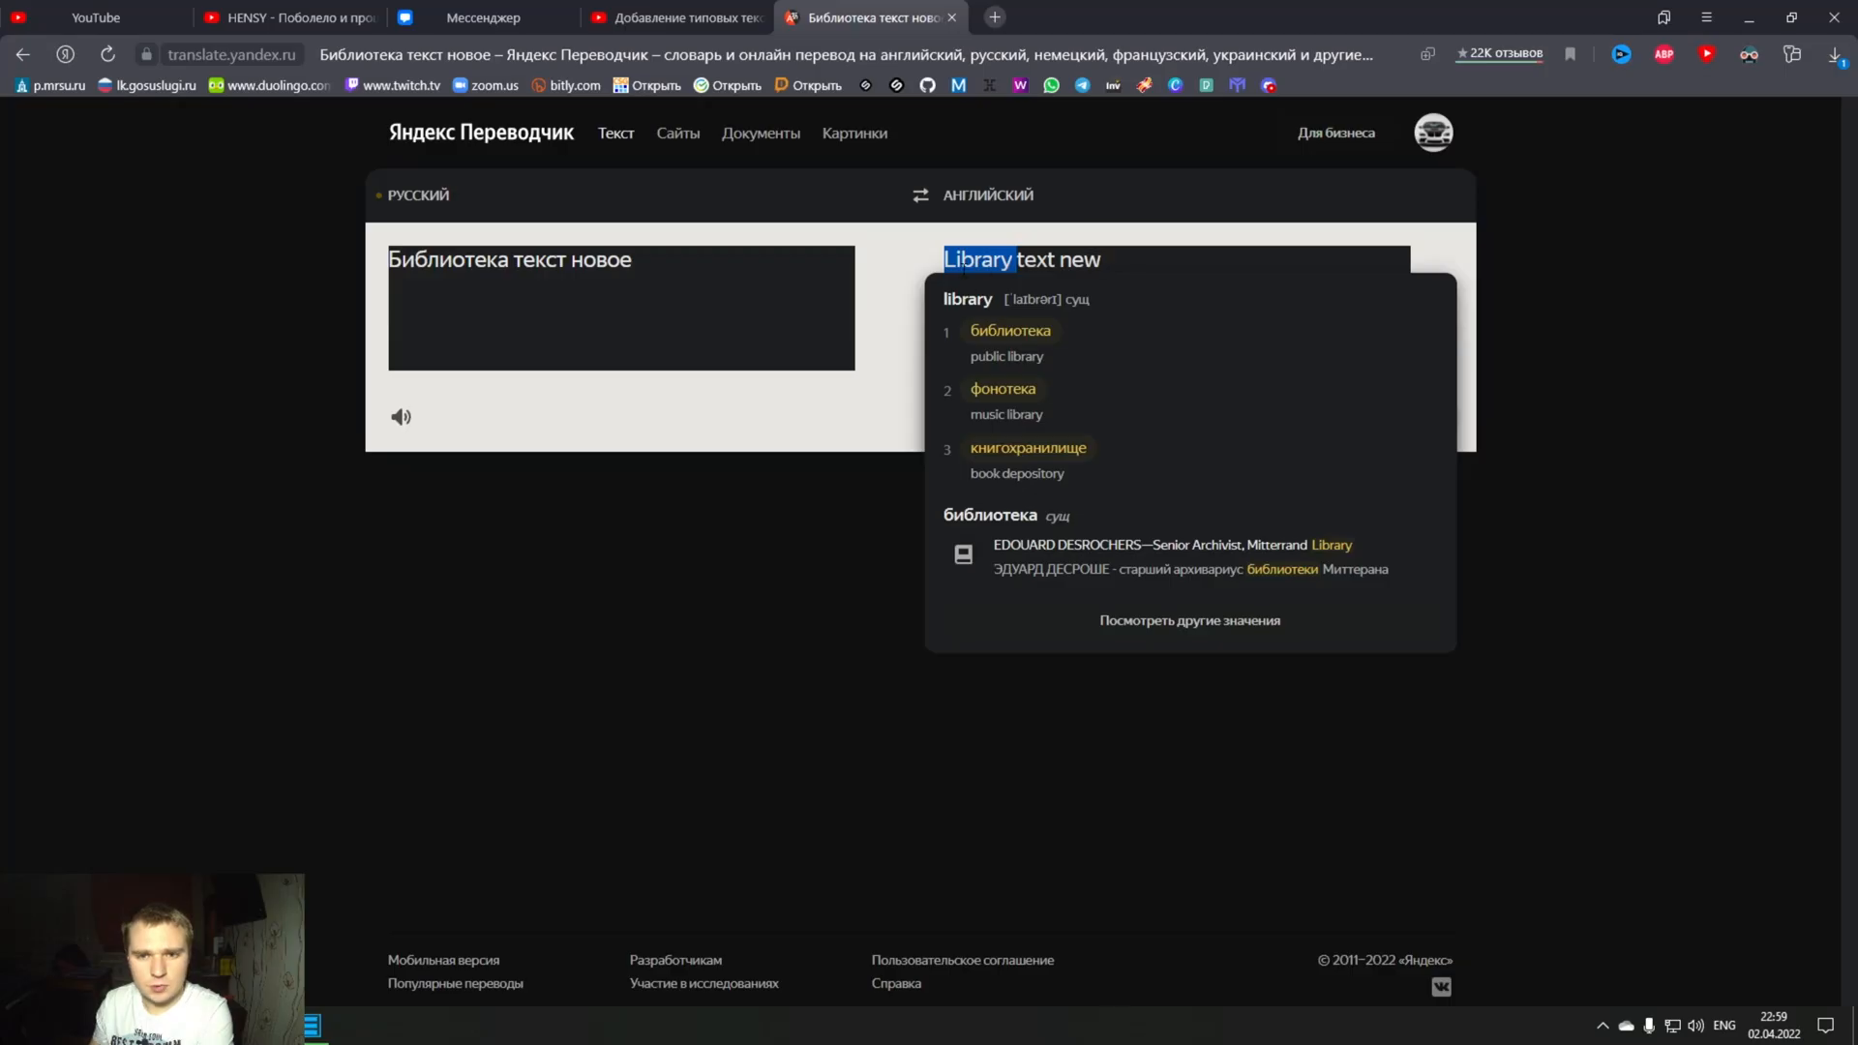
key(alt+Tab)
click(1750, 19)
- Correct the library's name to "My new library"
right_click(658, 267)
click(654, 265)
double_click(654, 266)
click(654, 266)
text(Library)
key(BackSpace)
text(l)
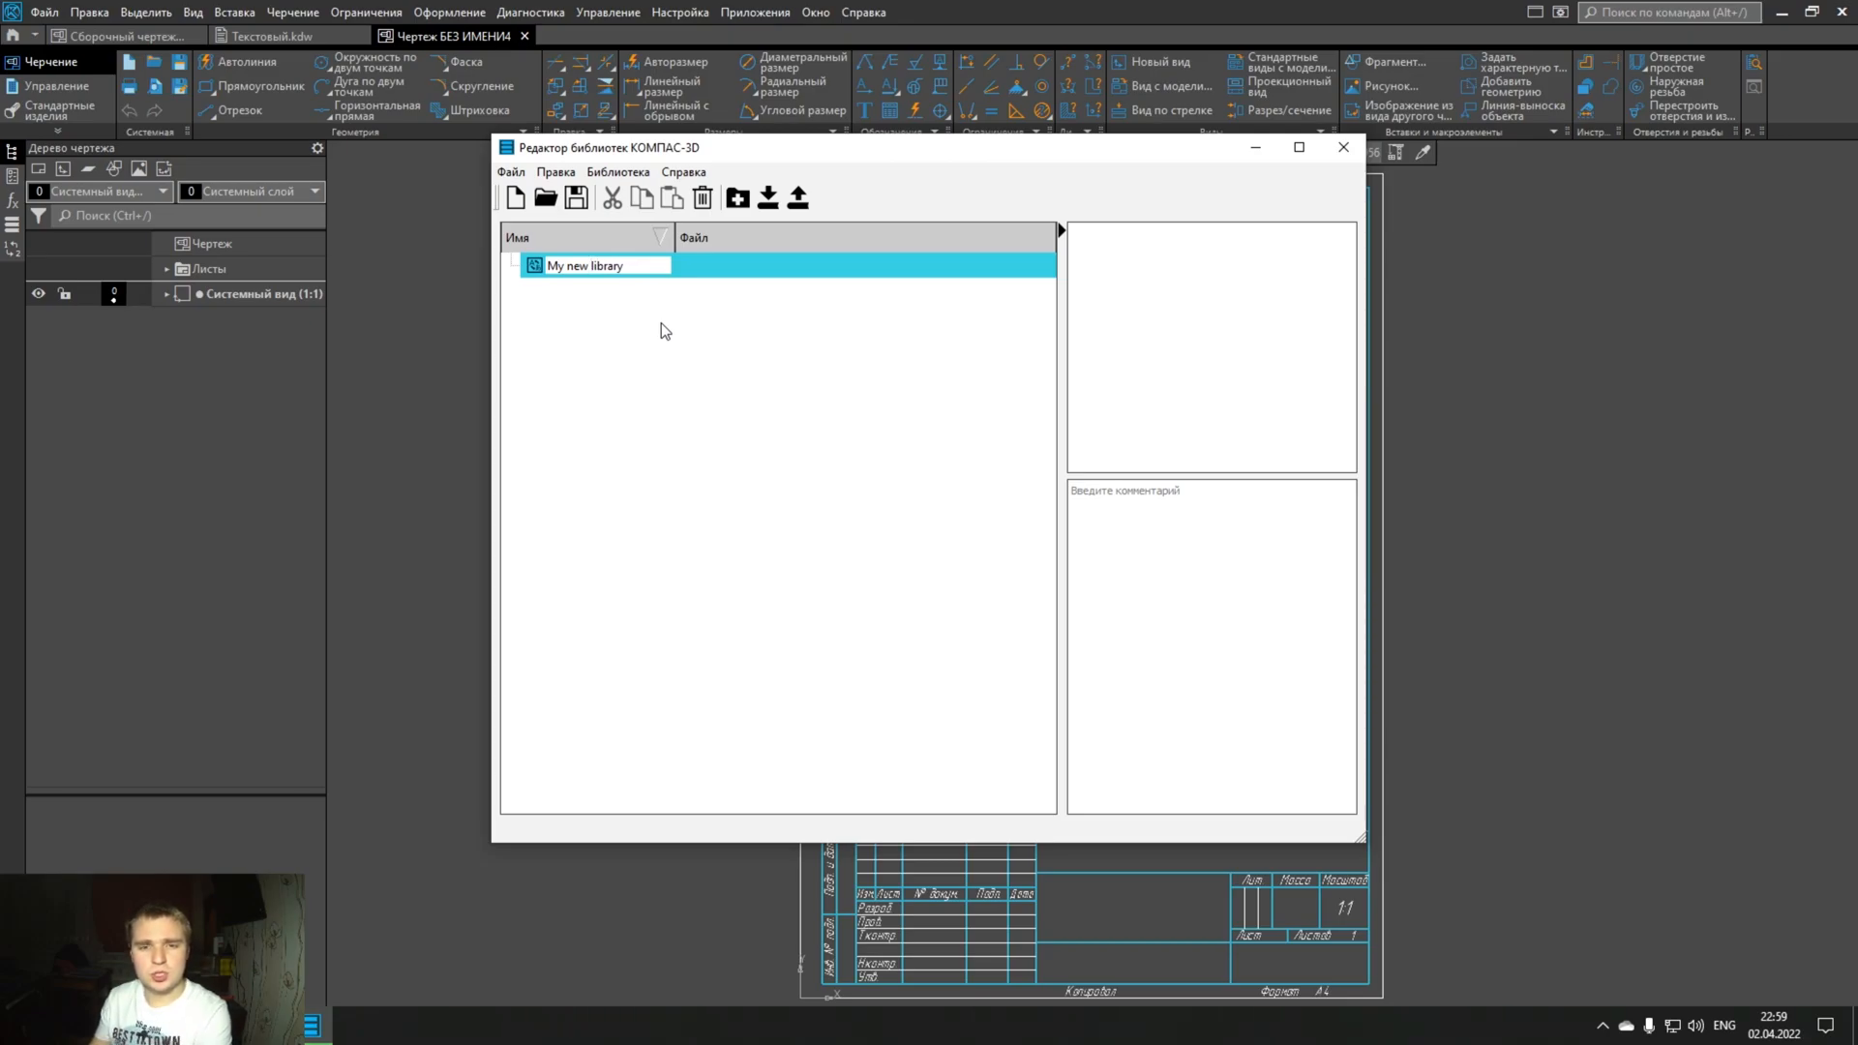
key(Return)
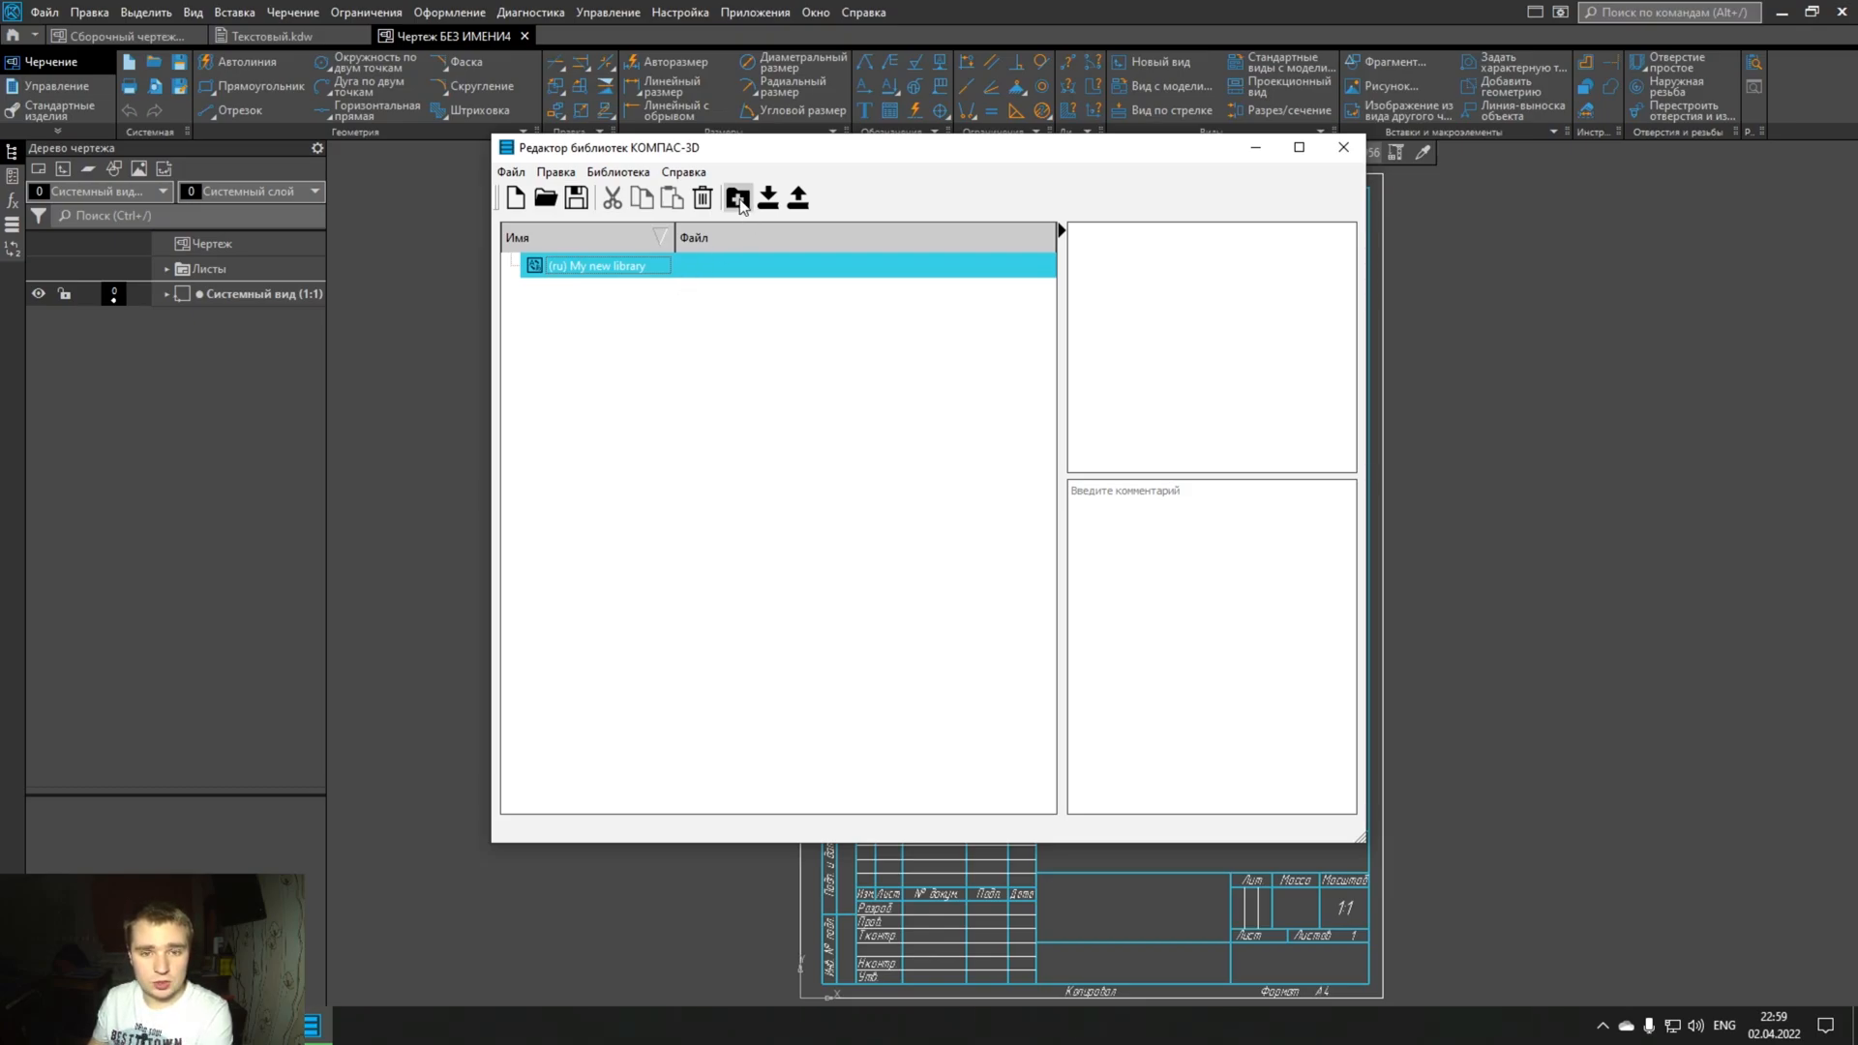
- Create a folder named "My text" inside the library
click(739, 201)
text(My text)
key(Return)
- Add the Текстовый document from the desktop as an element of the "My text" folder
right_click(691, 293)
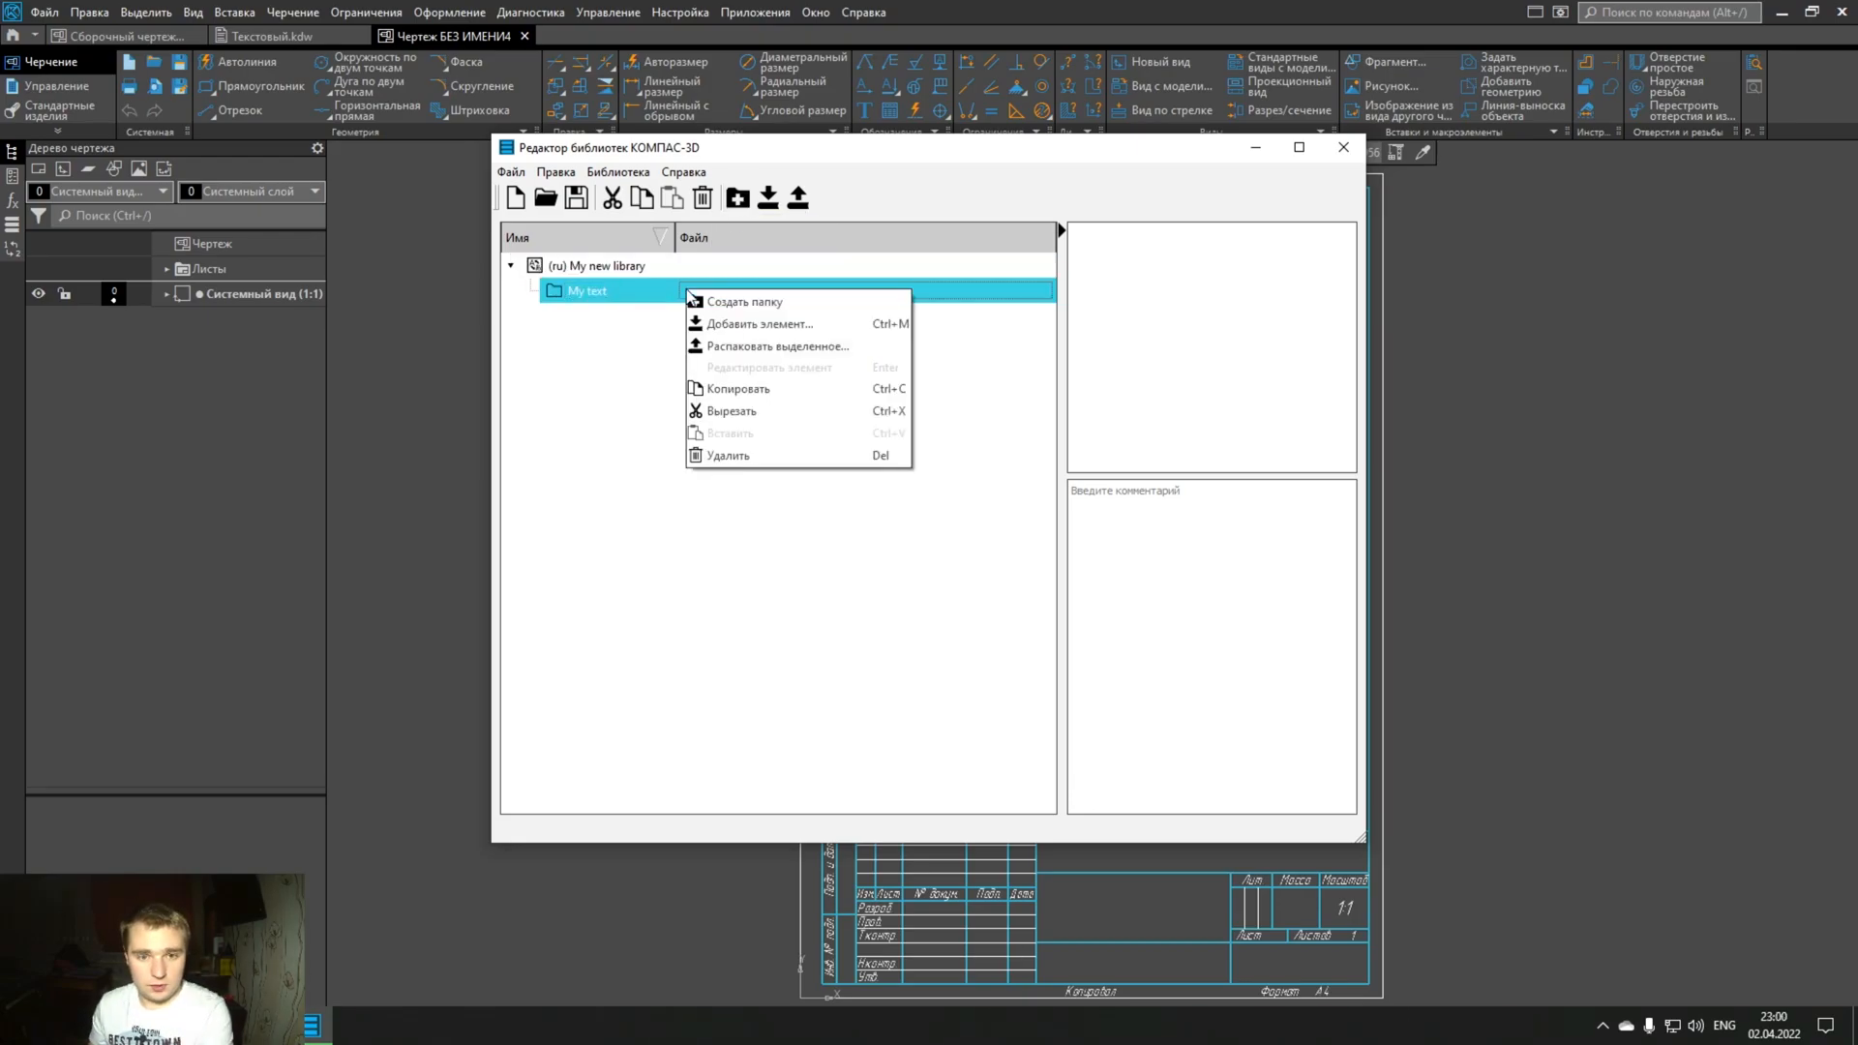
click(733, 326)
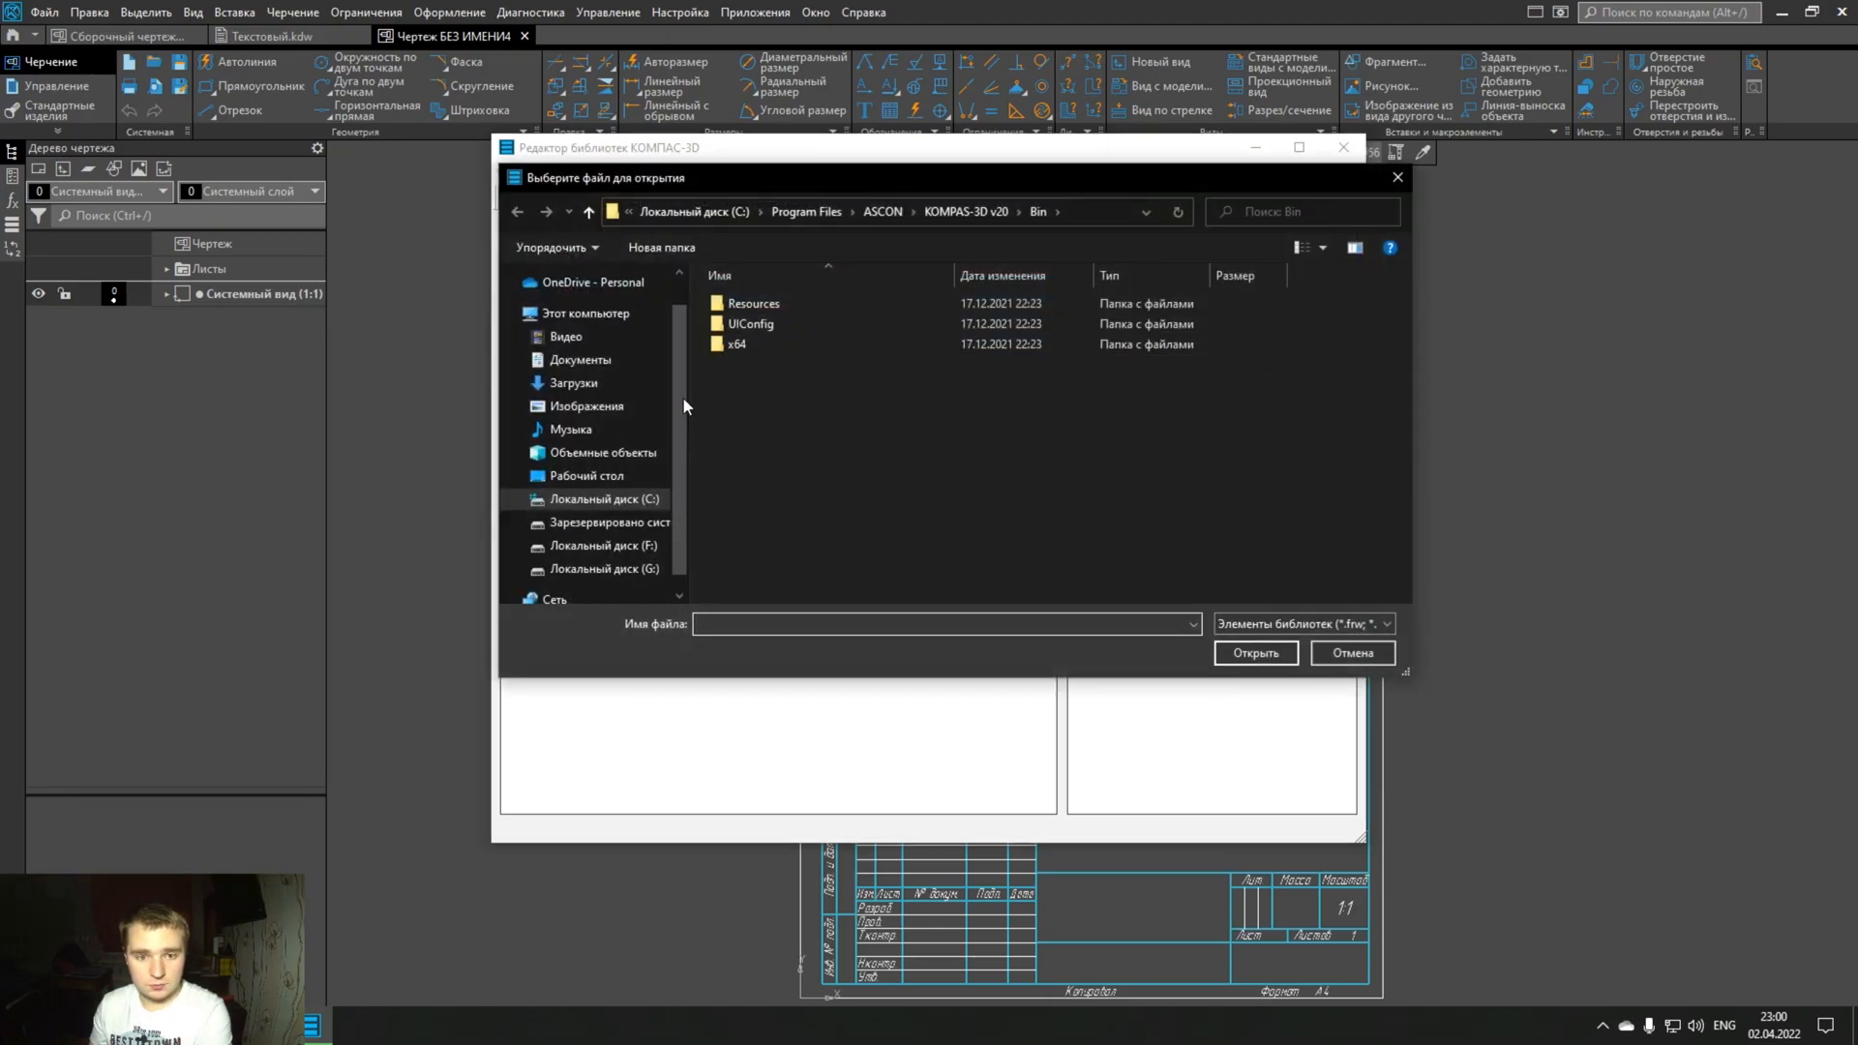
click(595, 476)
click(769, 426)
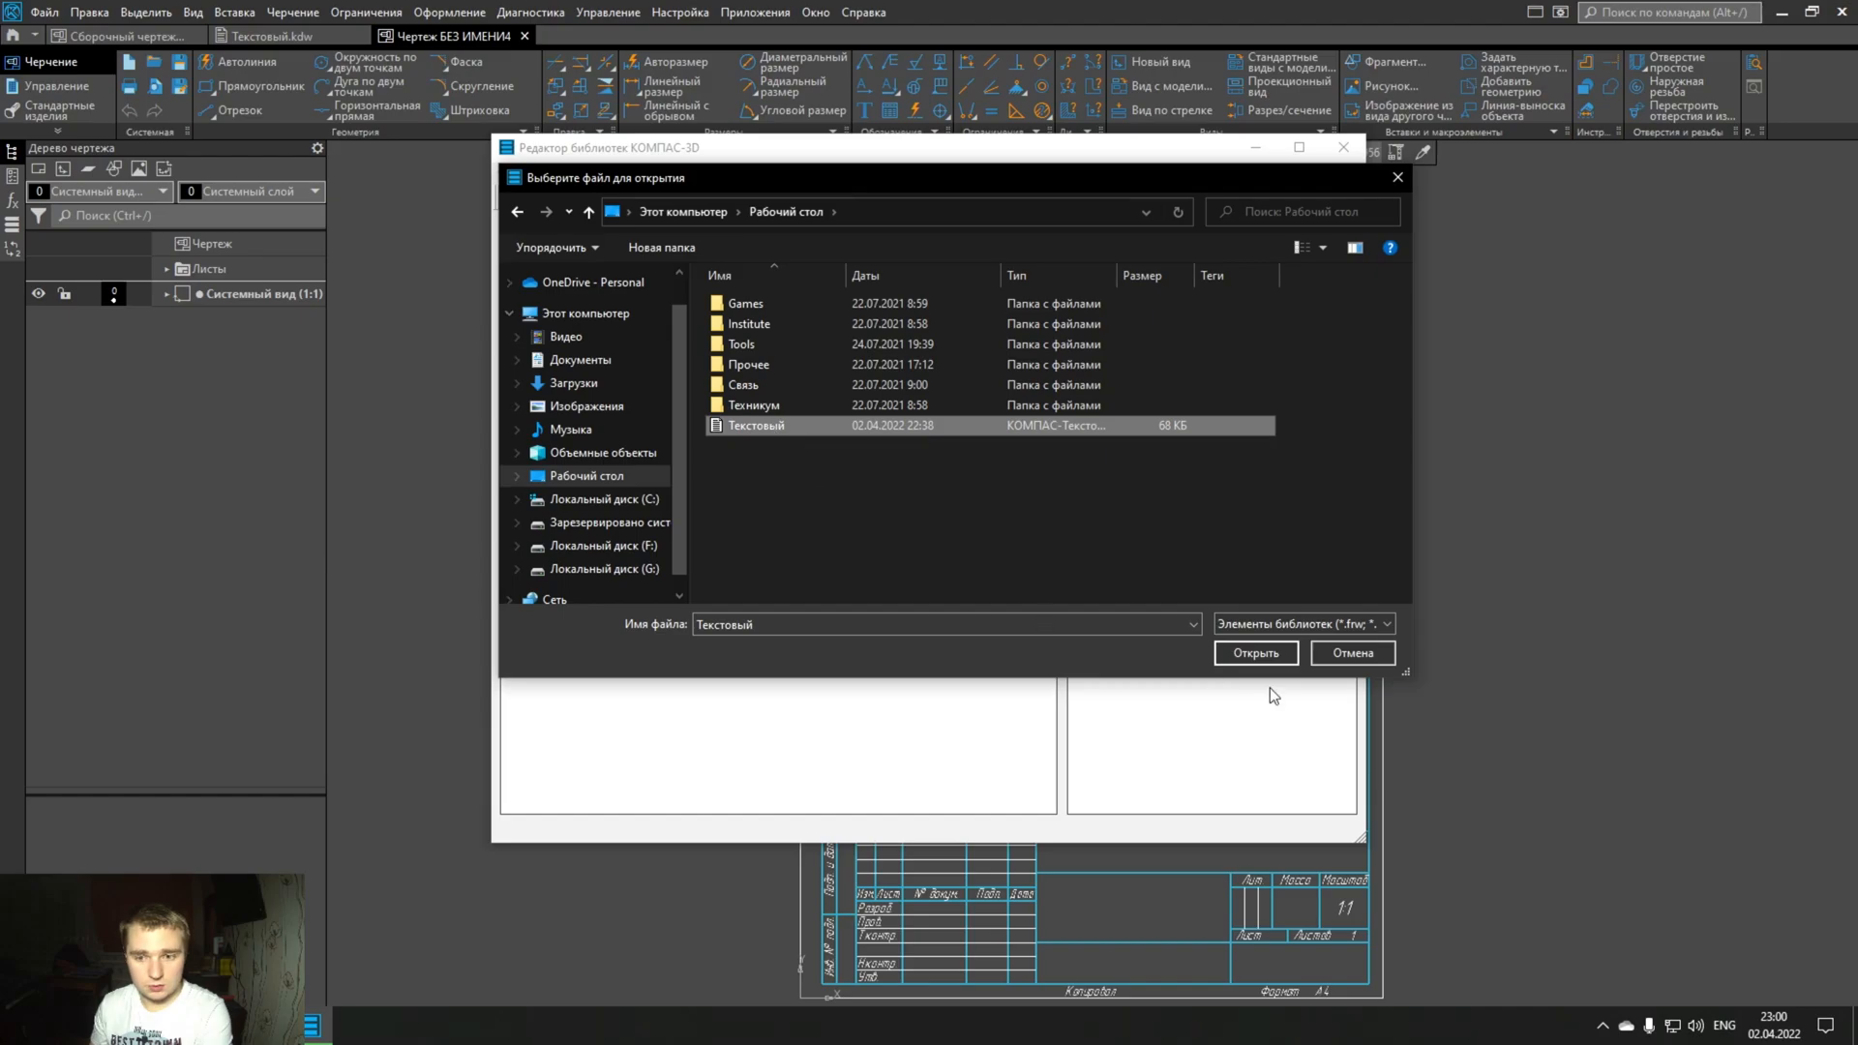
click(1272, 654)
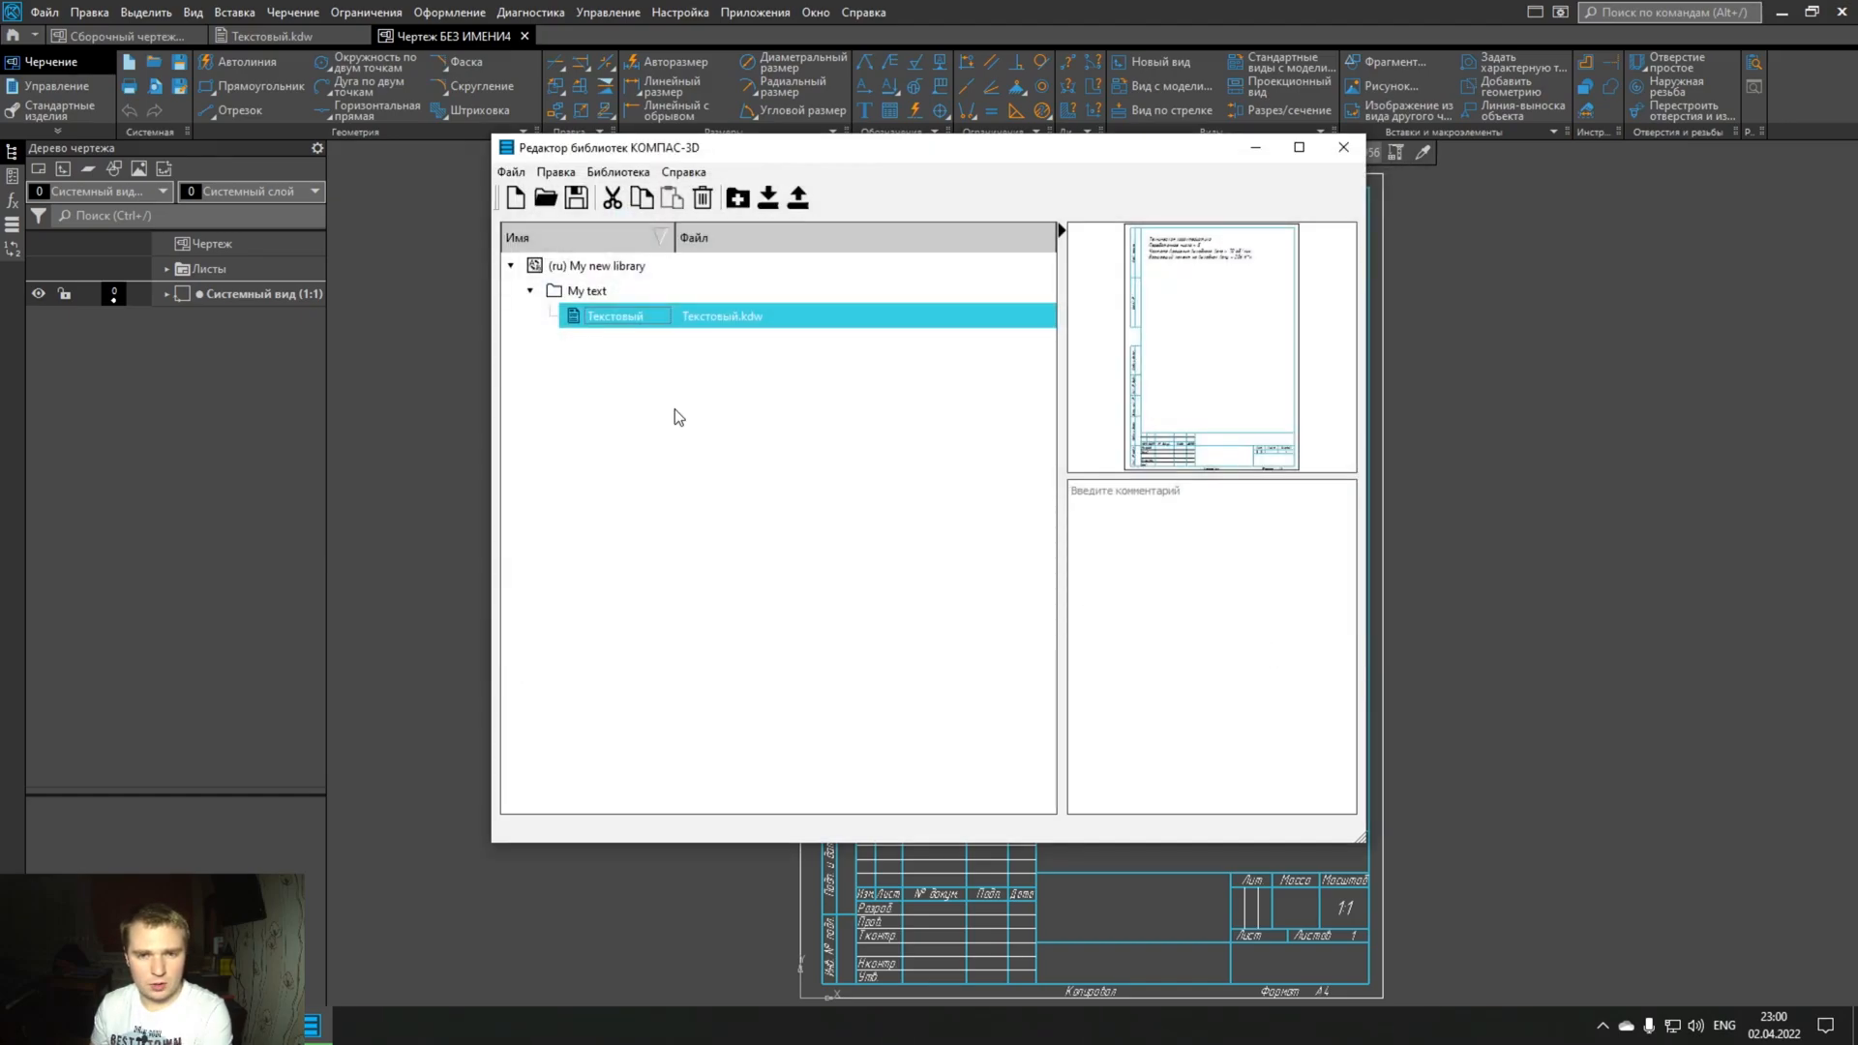
- Save the library to the desktop as a KLE file named "My" and close the library editor
key(ctrl+s)
click(587, 445)
click(721, 585)
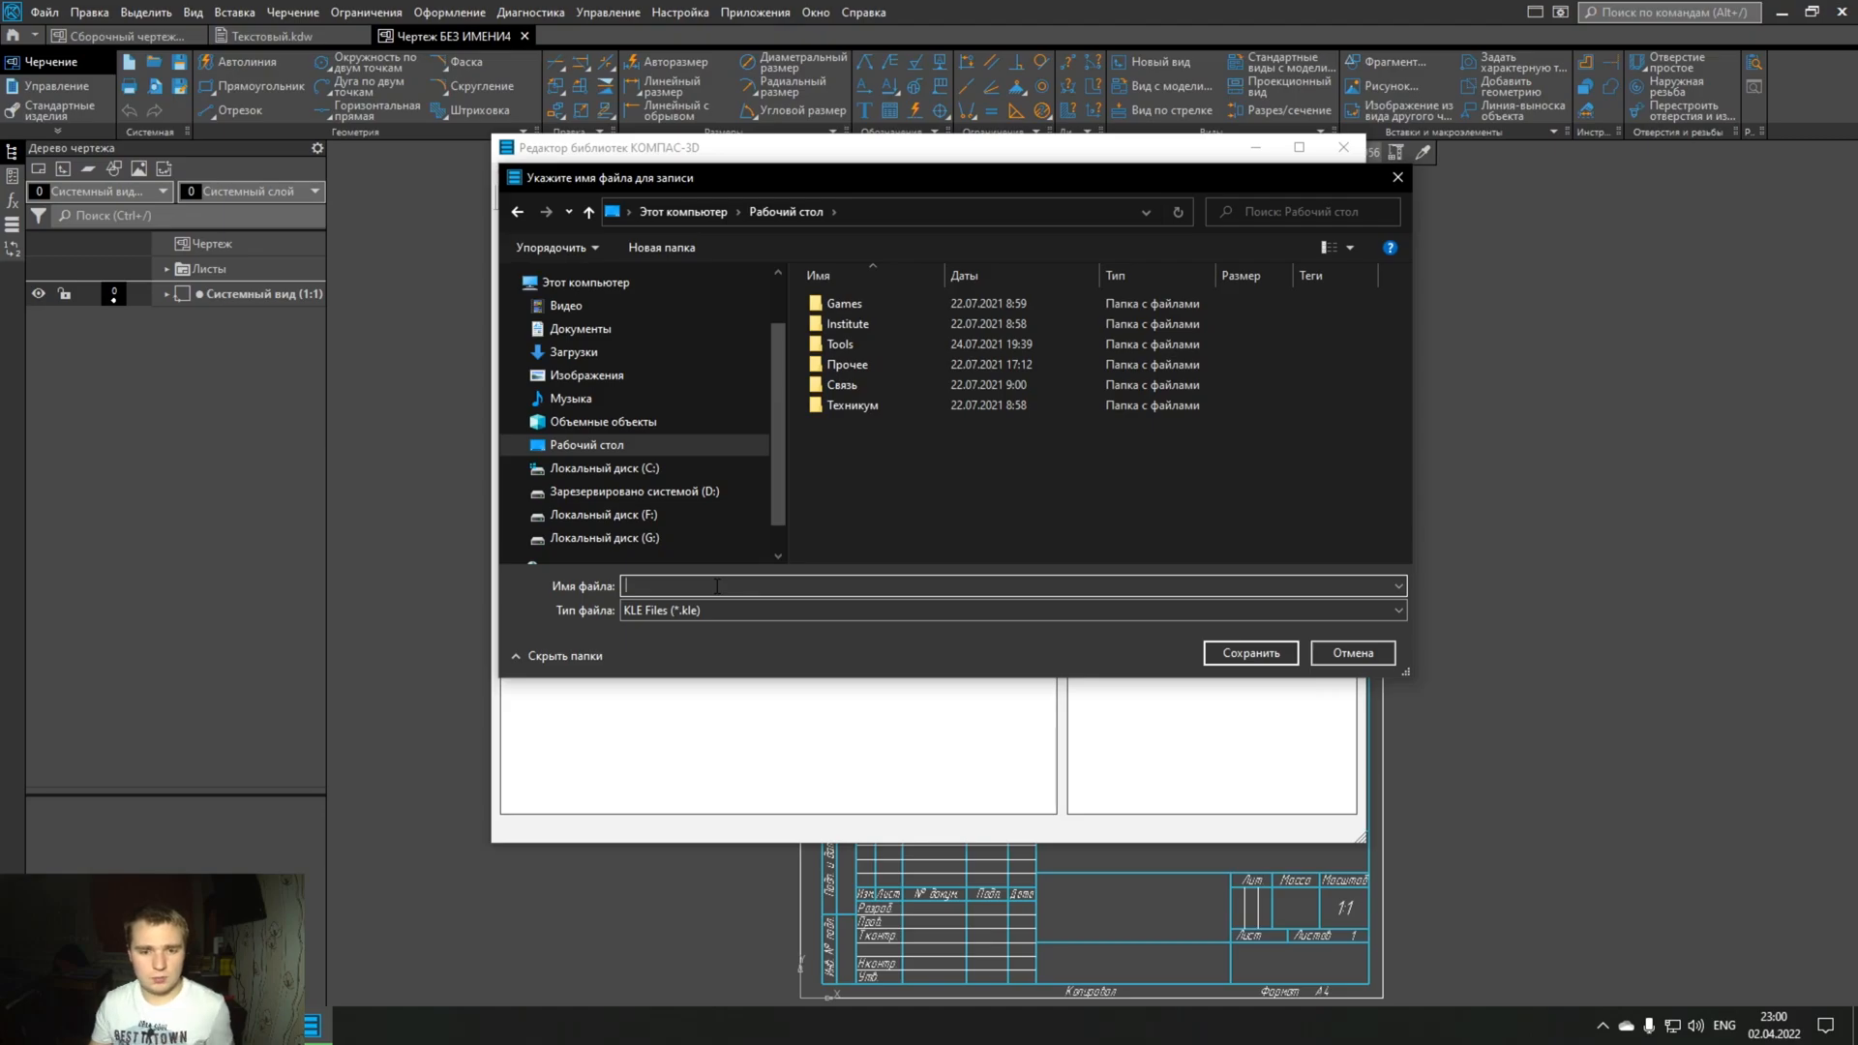
text(My)
key(Return)
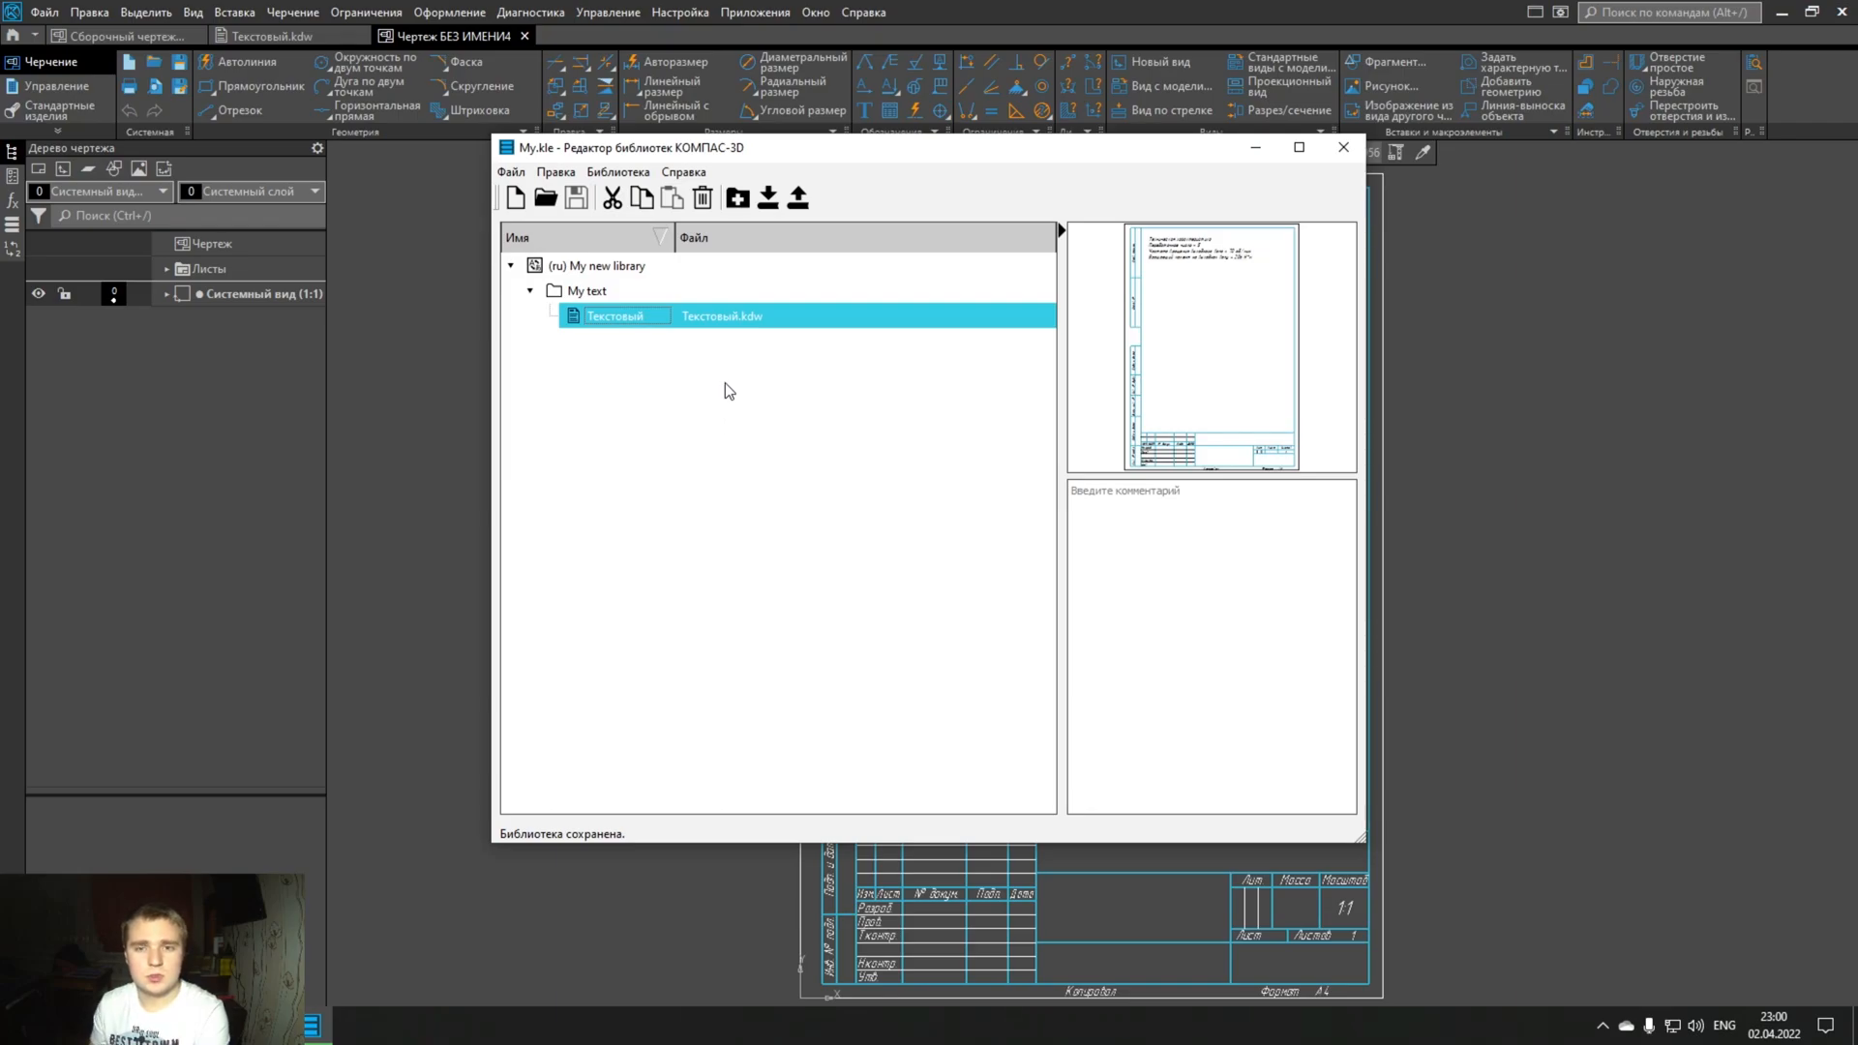
click(1343, 149)
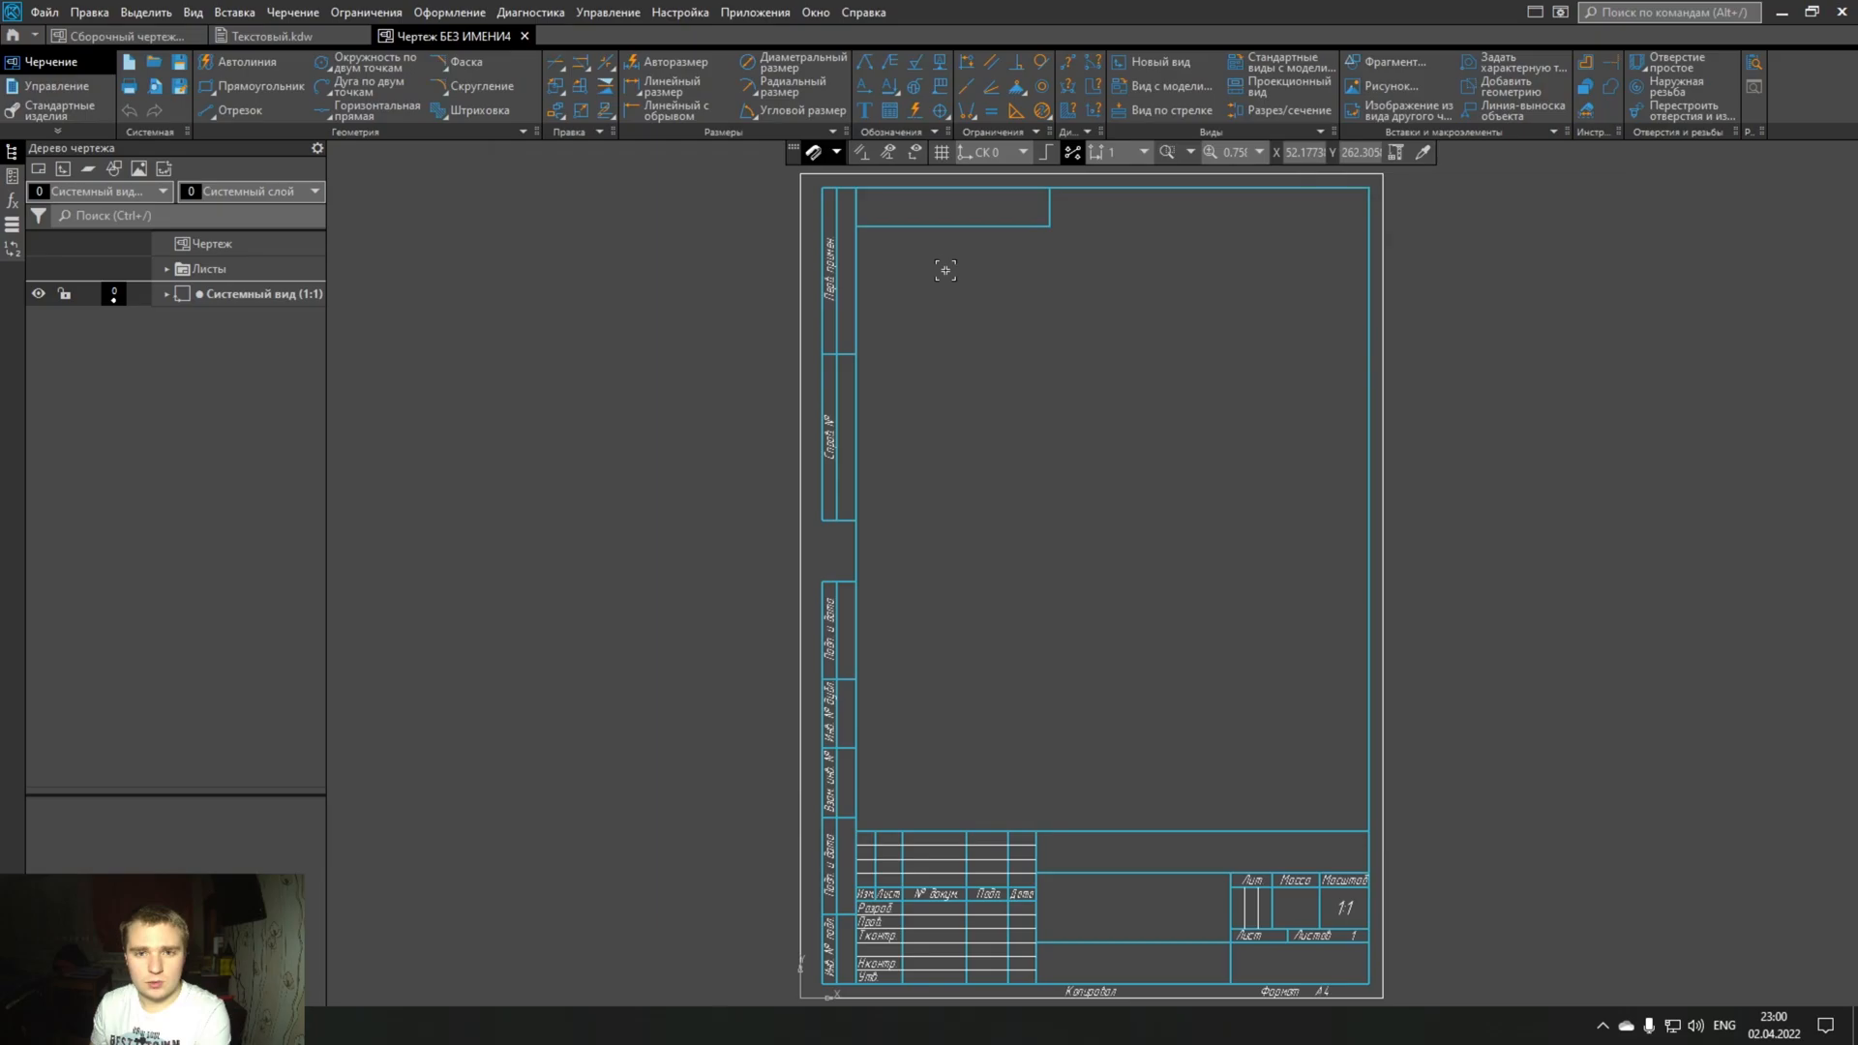
- Connect the "My" element library from the desktop through the application configurator
click(755, 13)
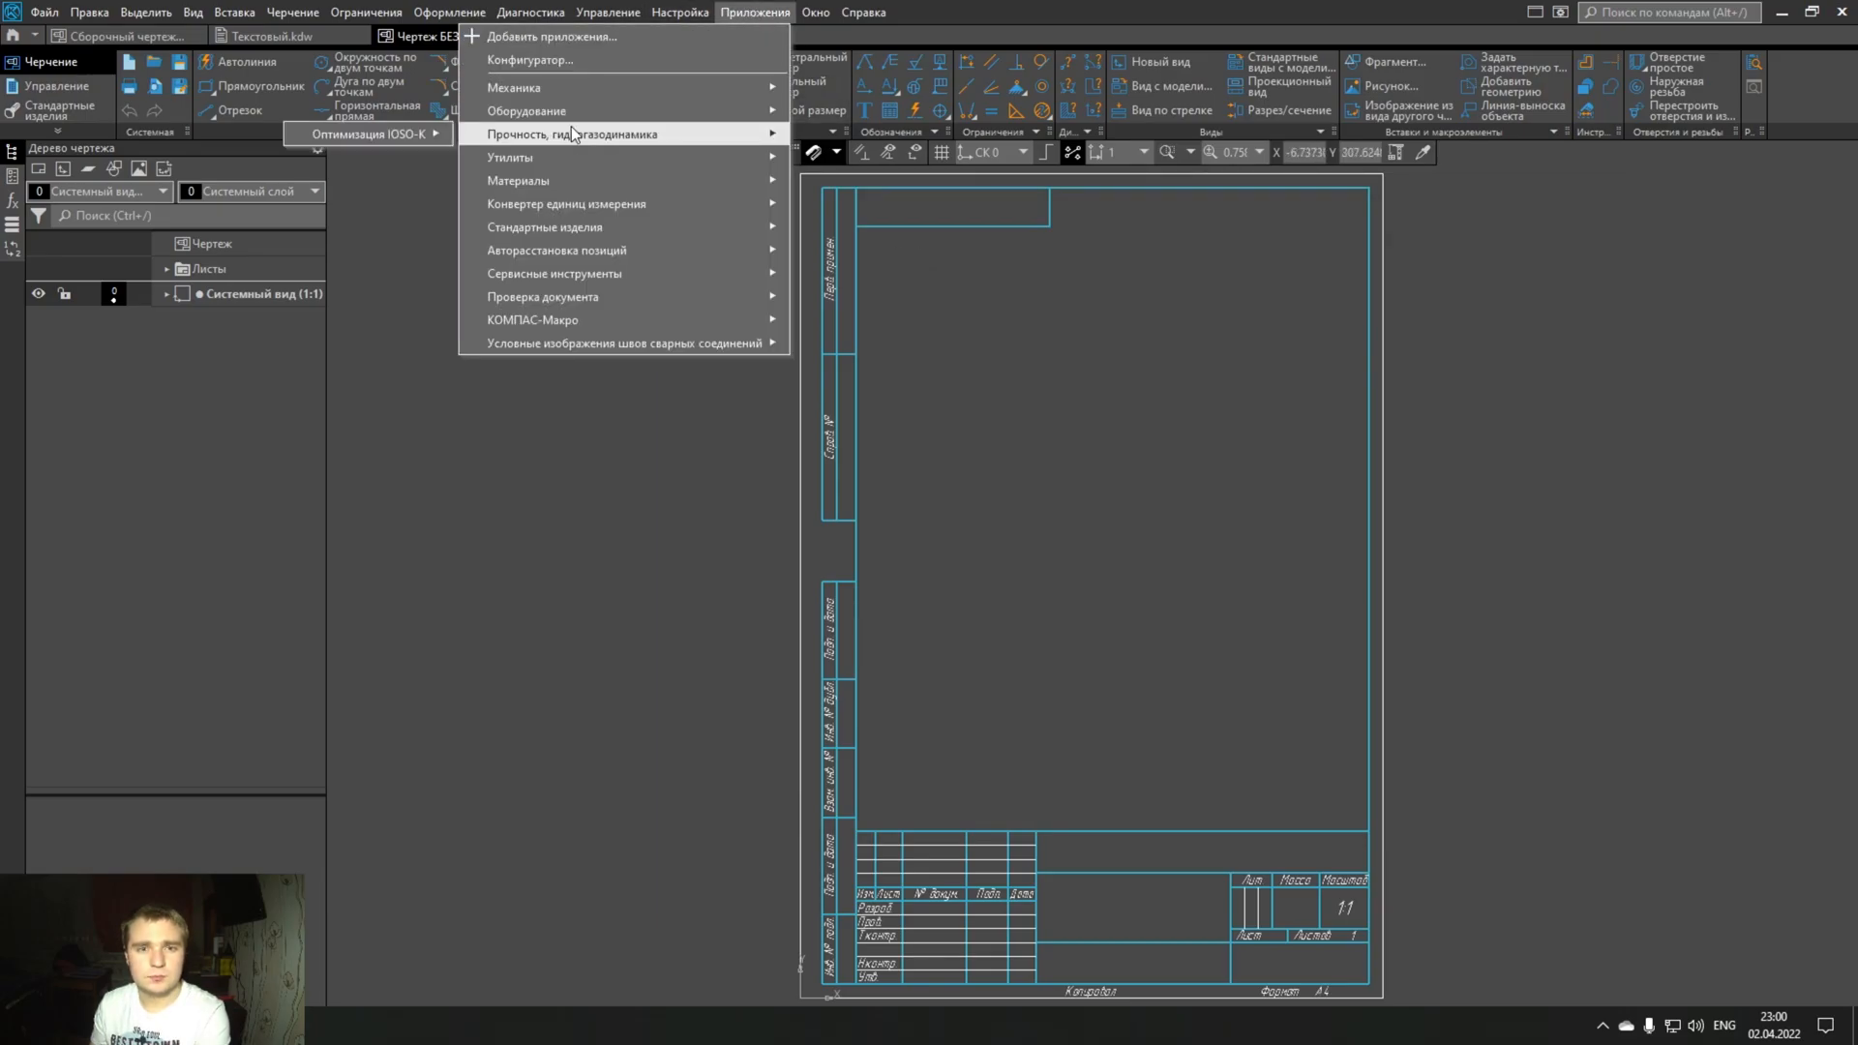
click(577, 65)
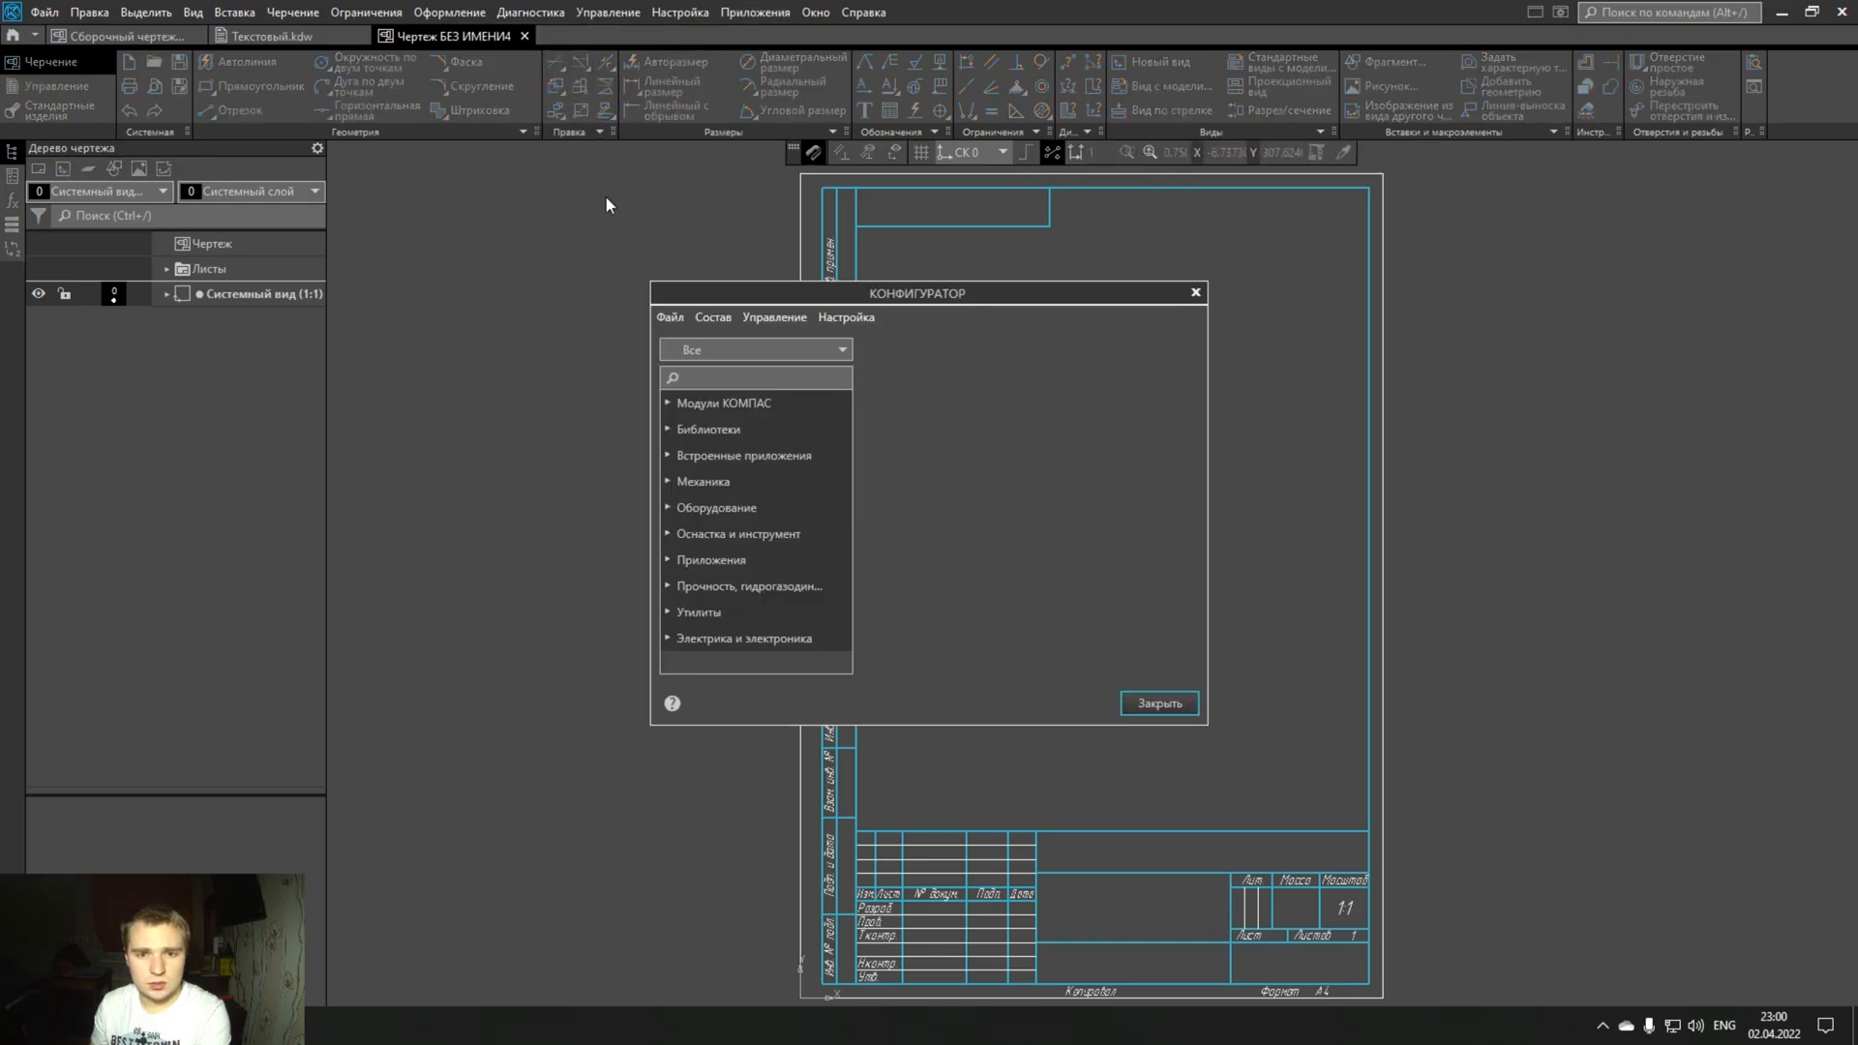
click(712, 318)
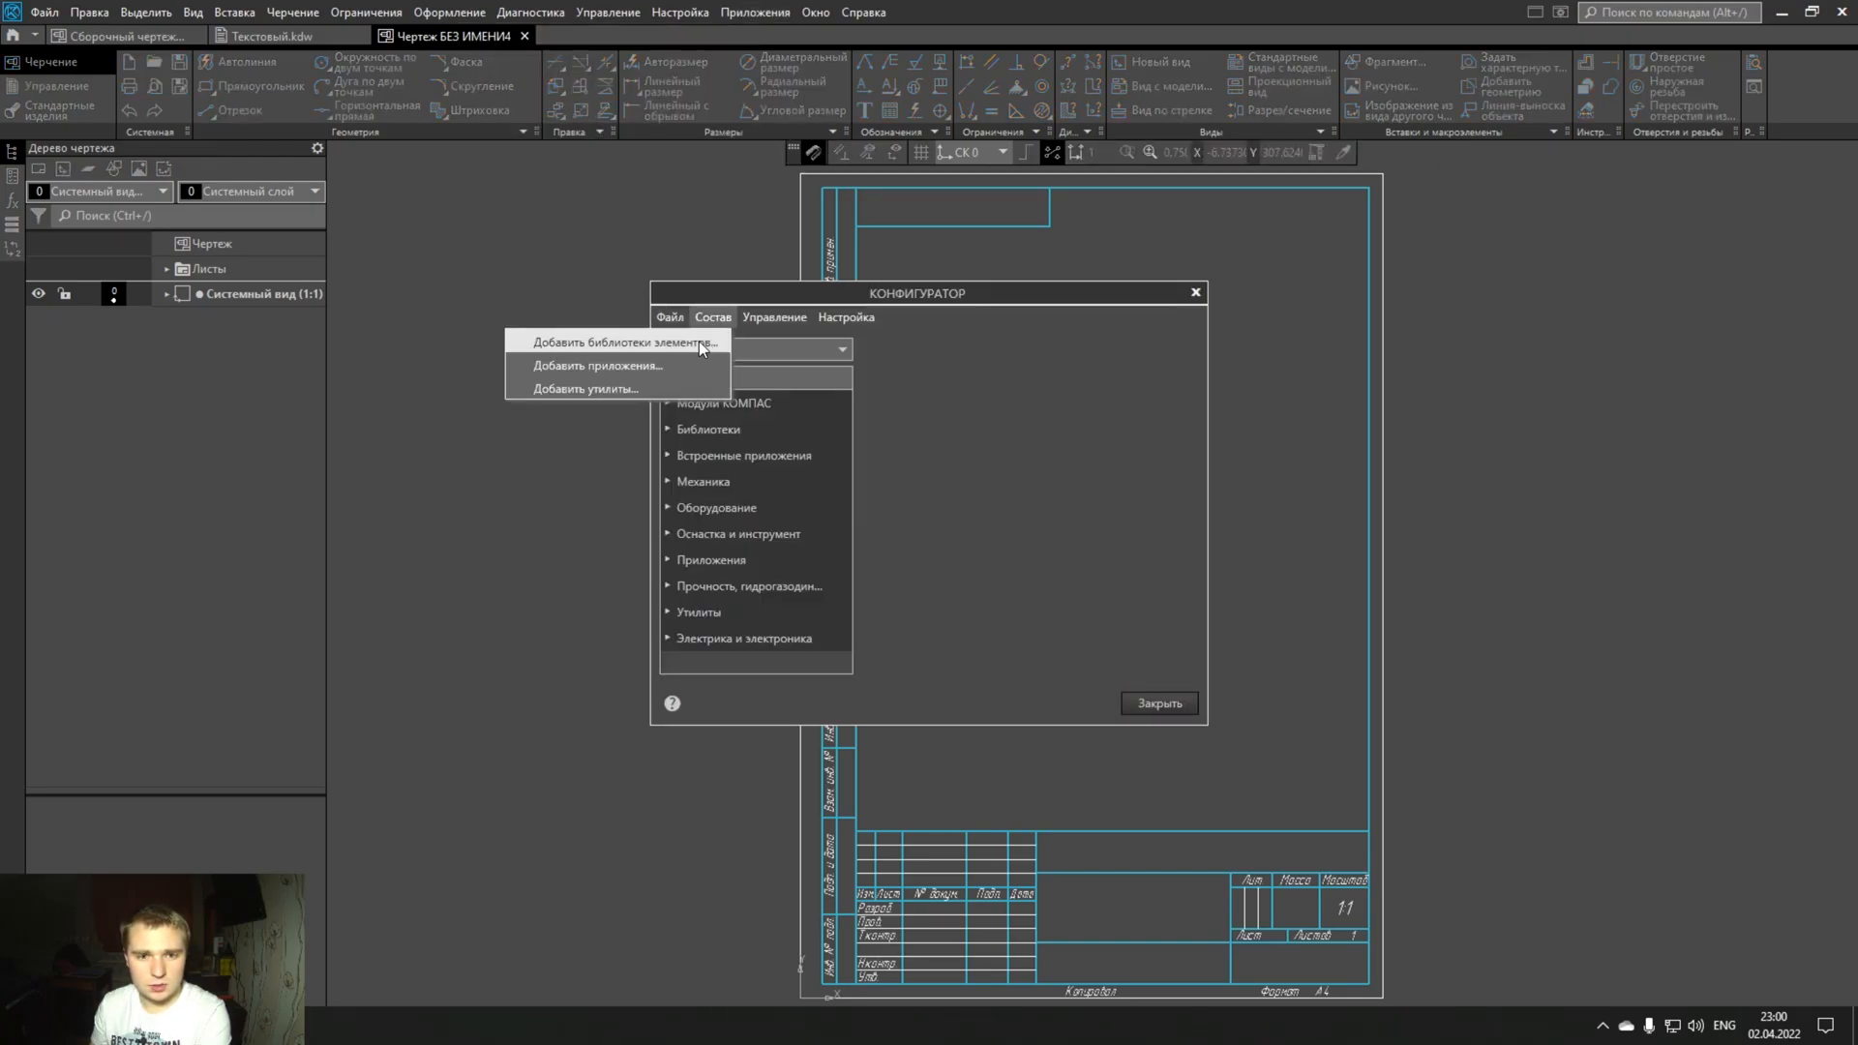
click(699, 341)
click(774, 210)
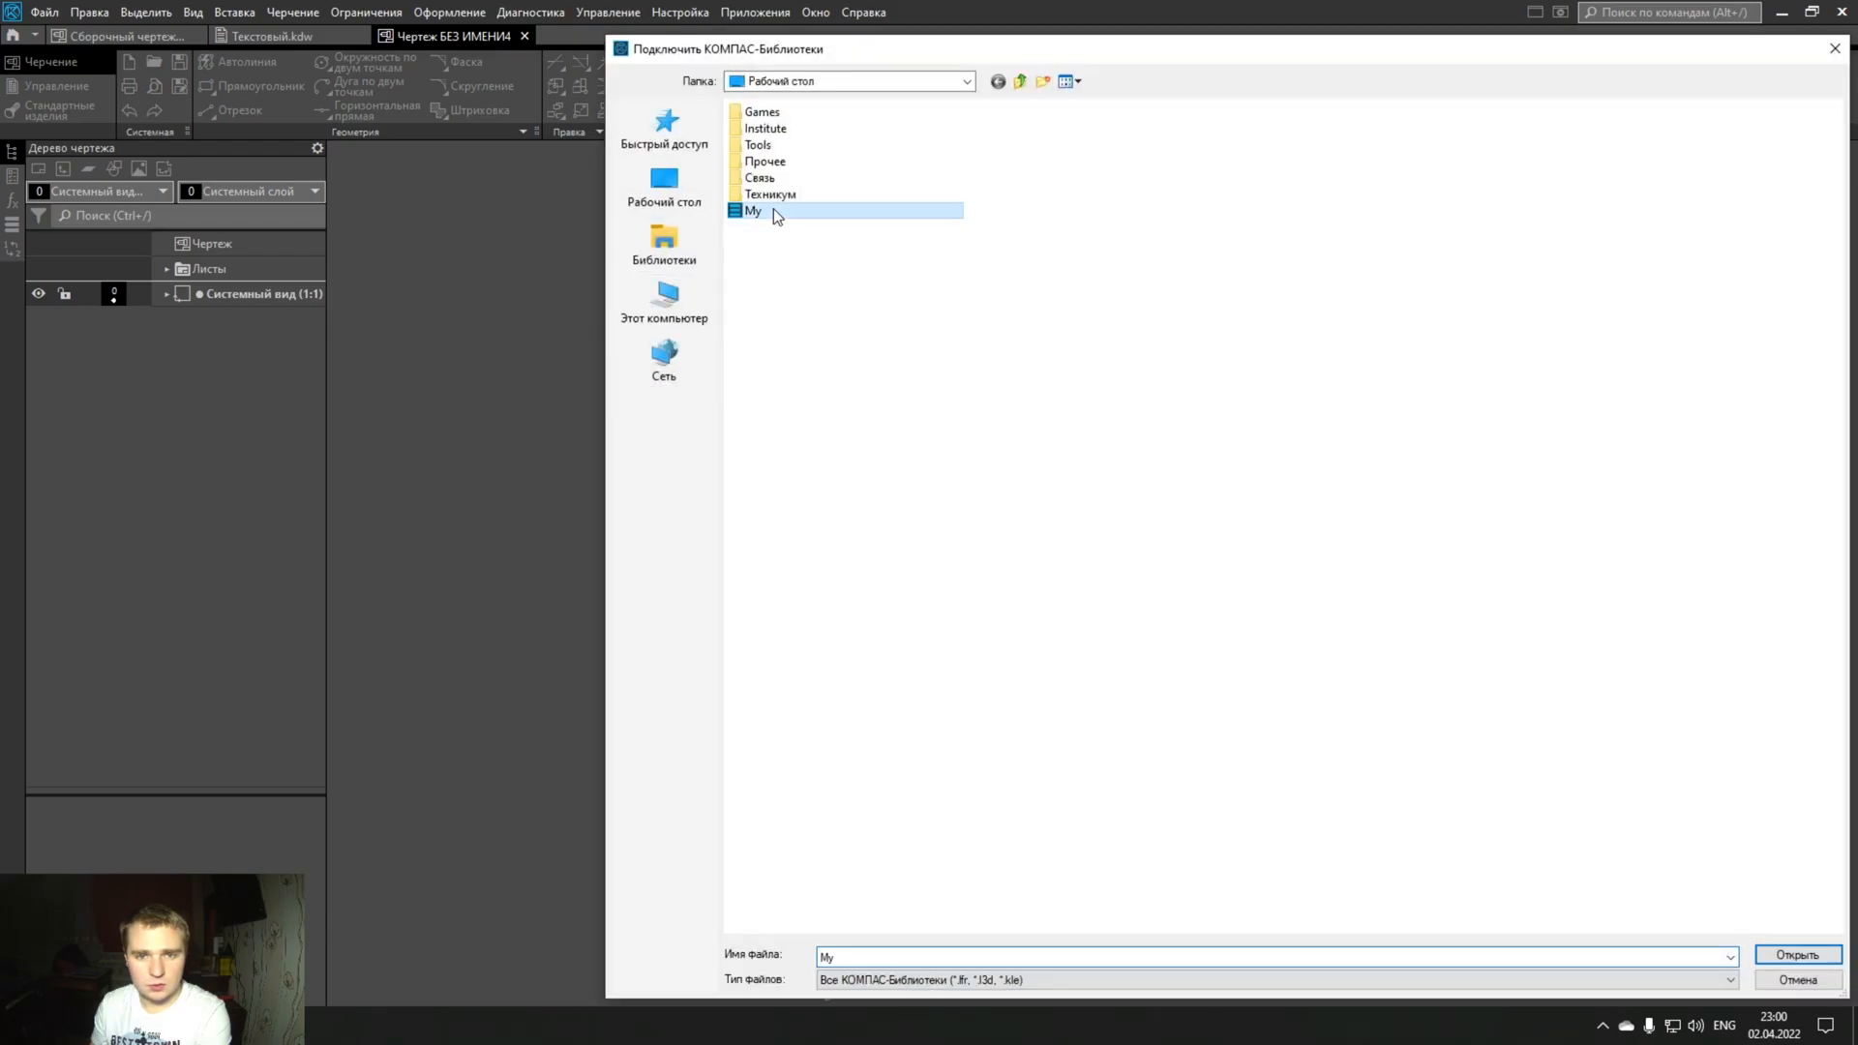
click(1815, 964)
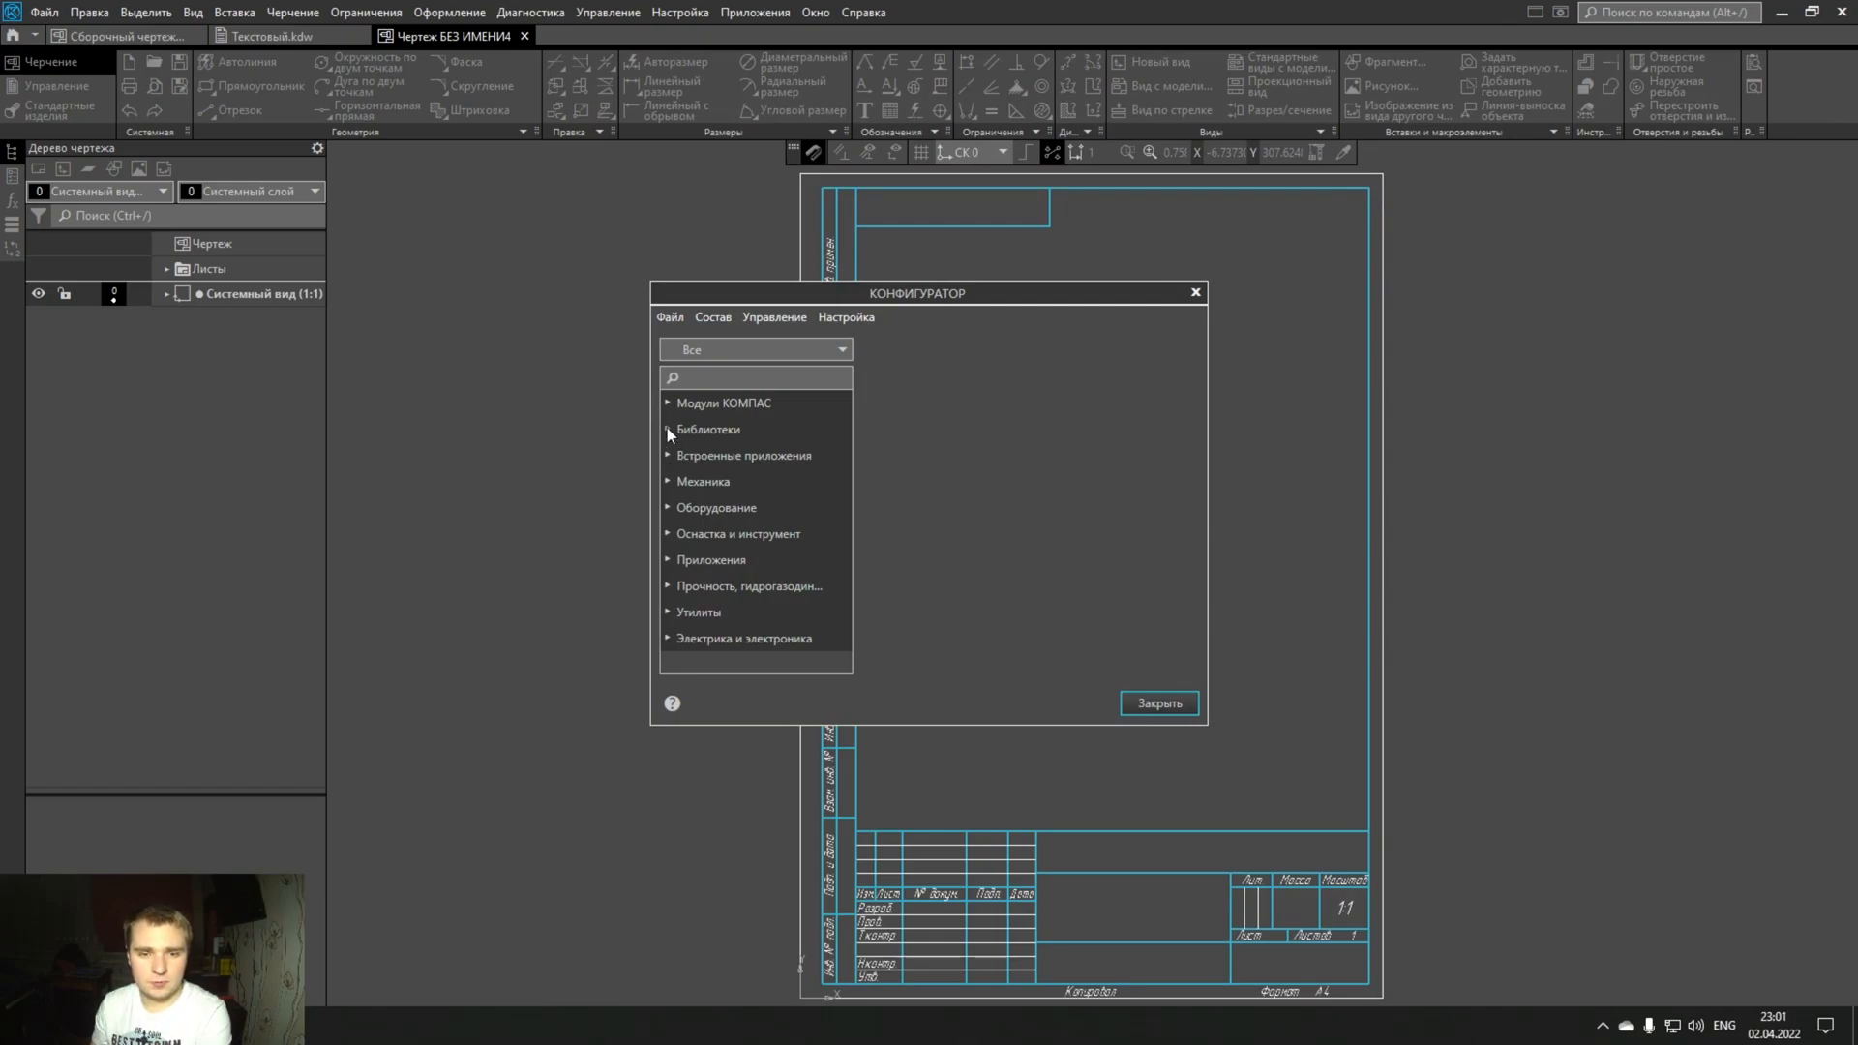
- Exclude "Новая библиотека" from the configuration's list of libraries
click(668, 429)
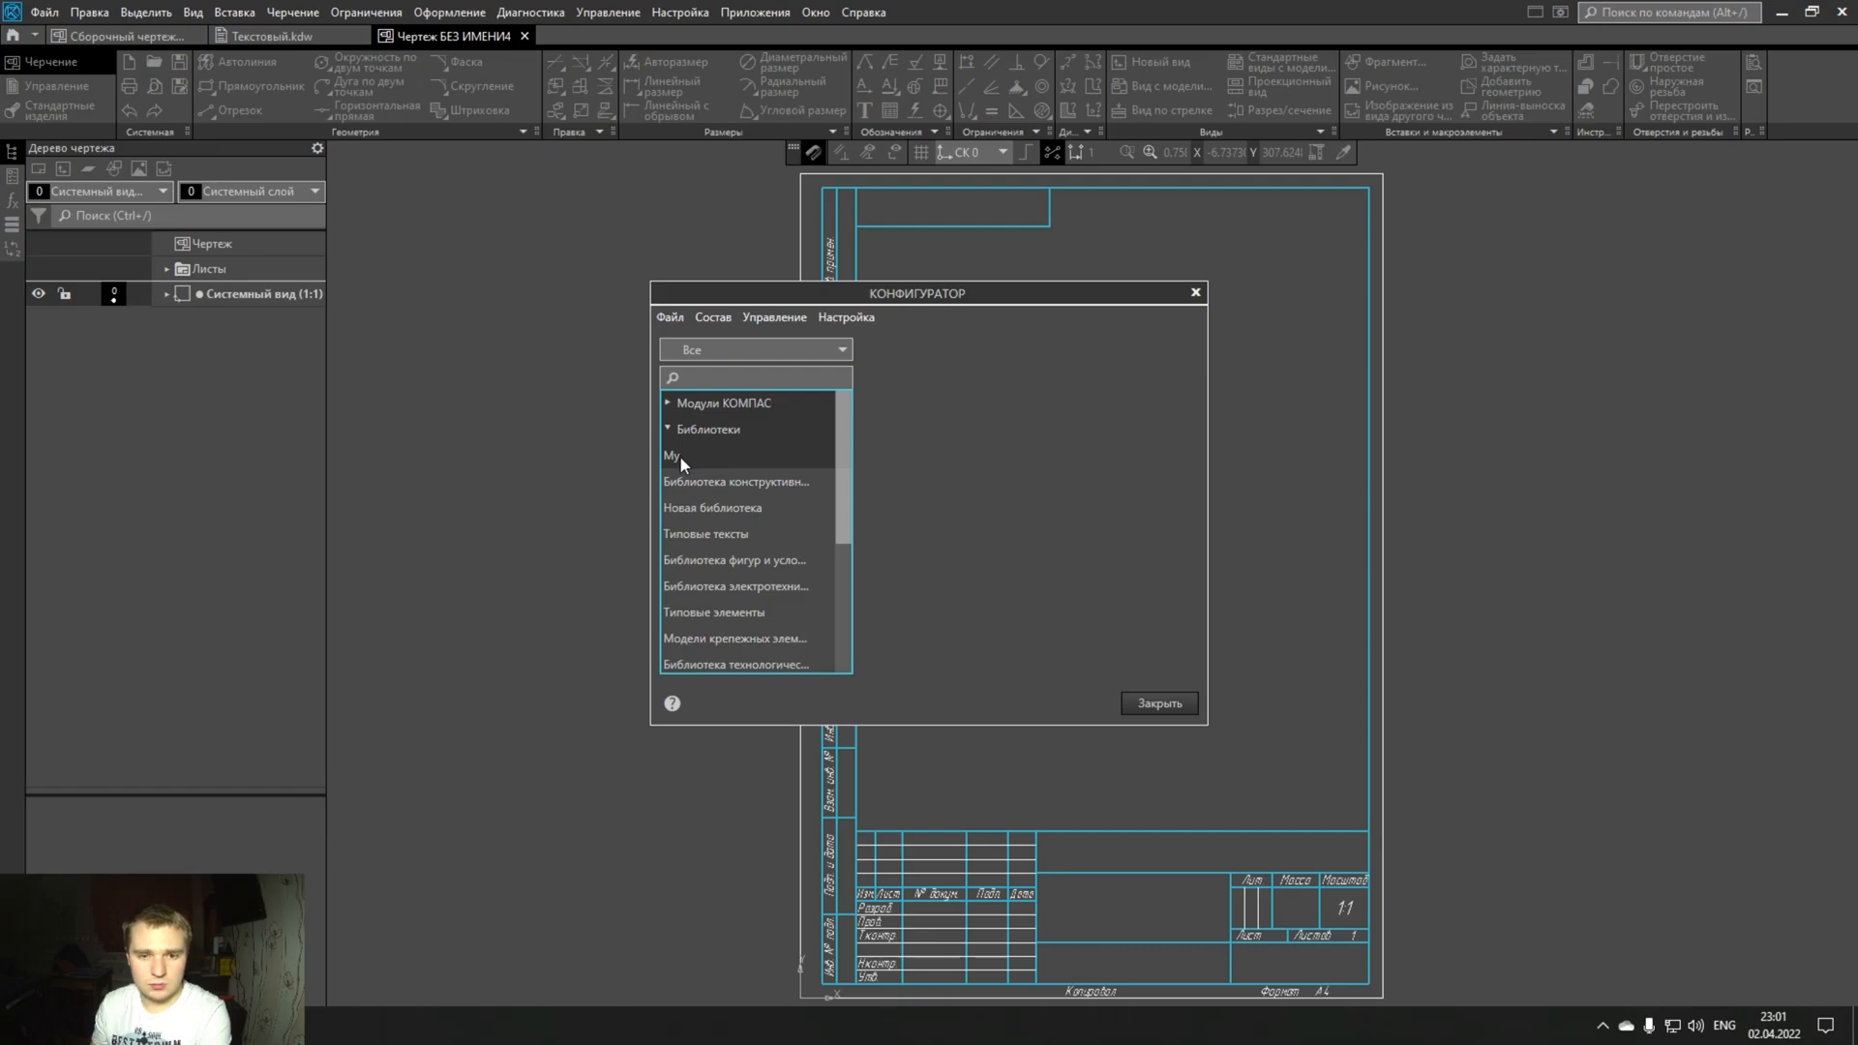
click(688, 507)
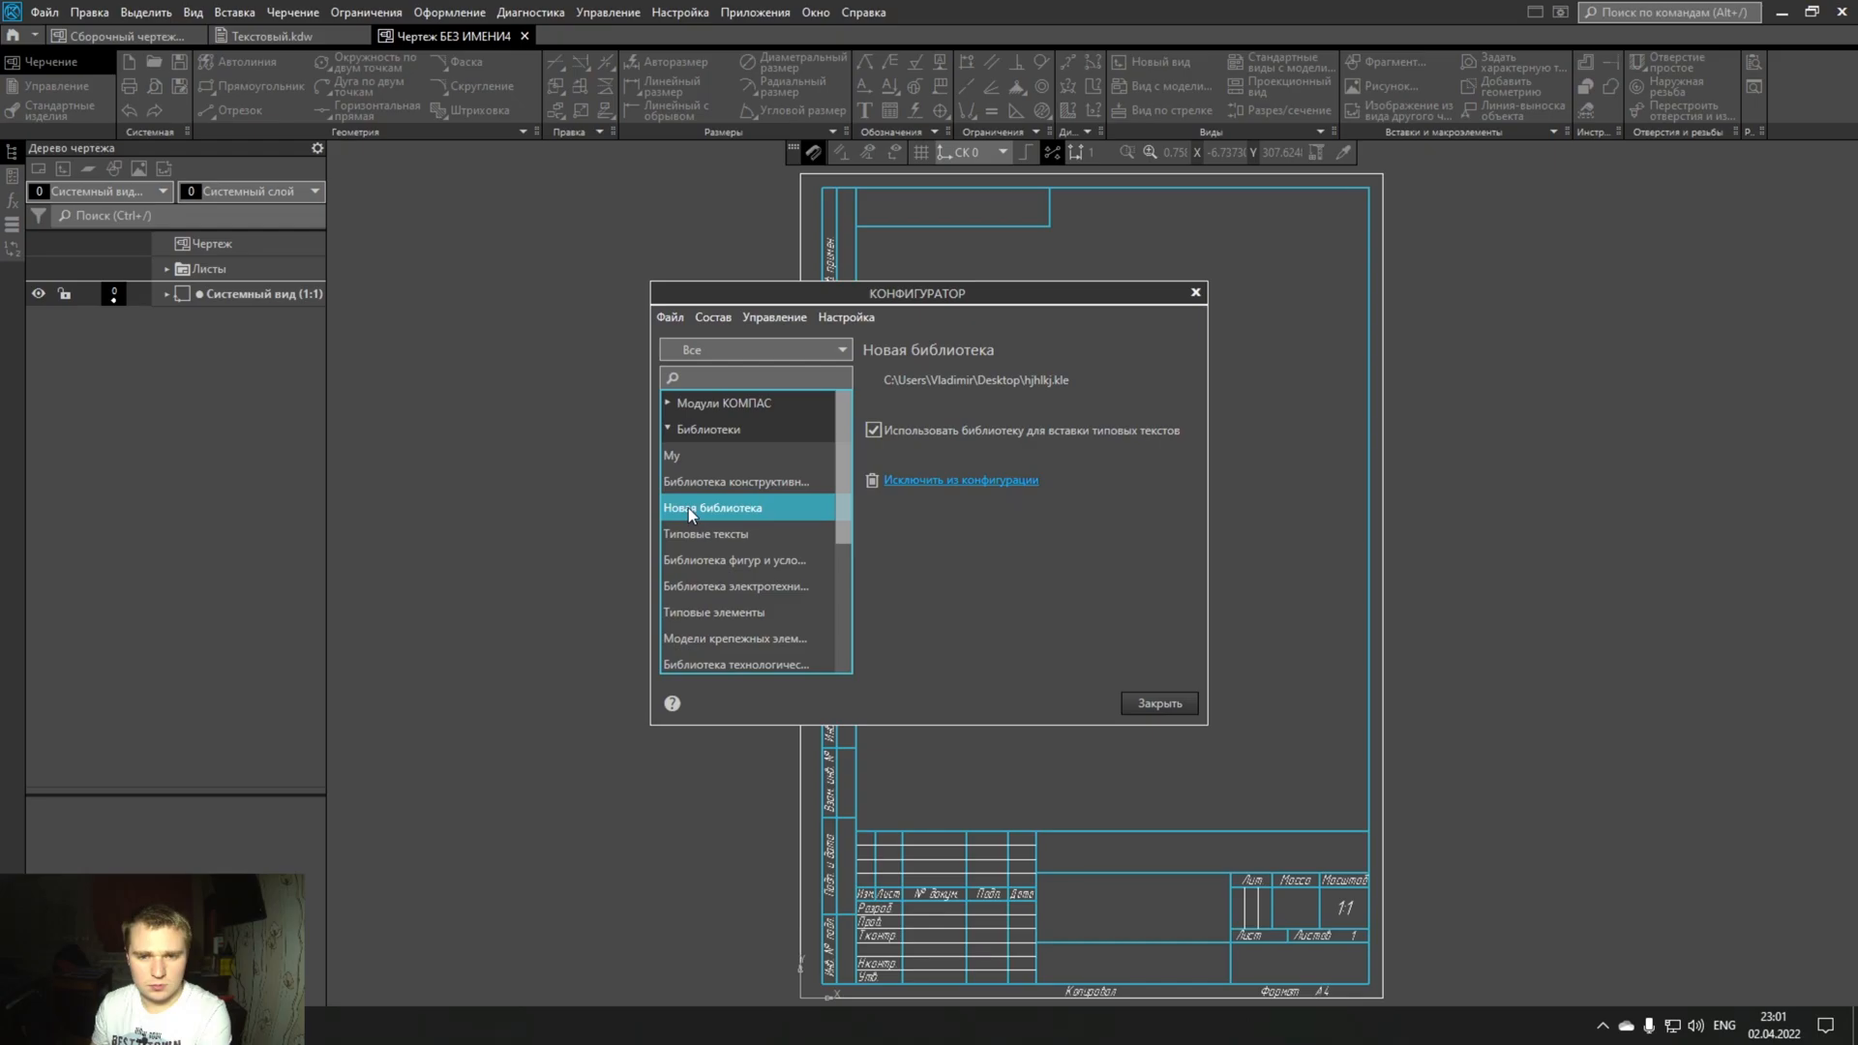
click(961, 480)
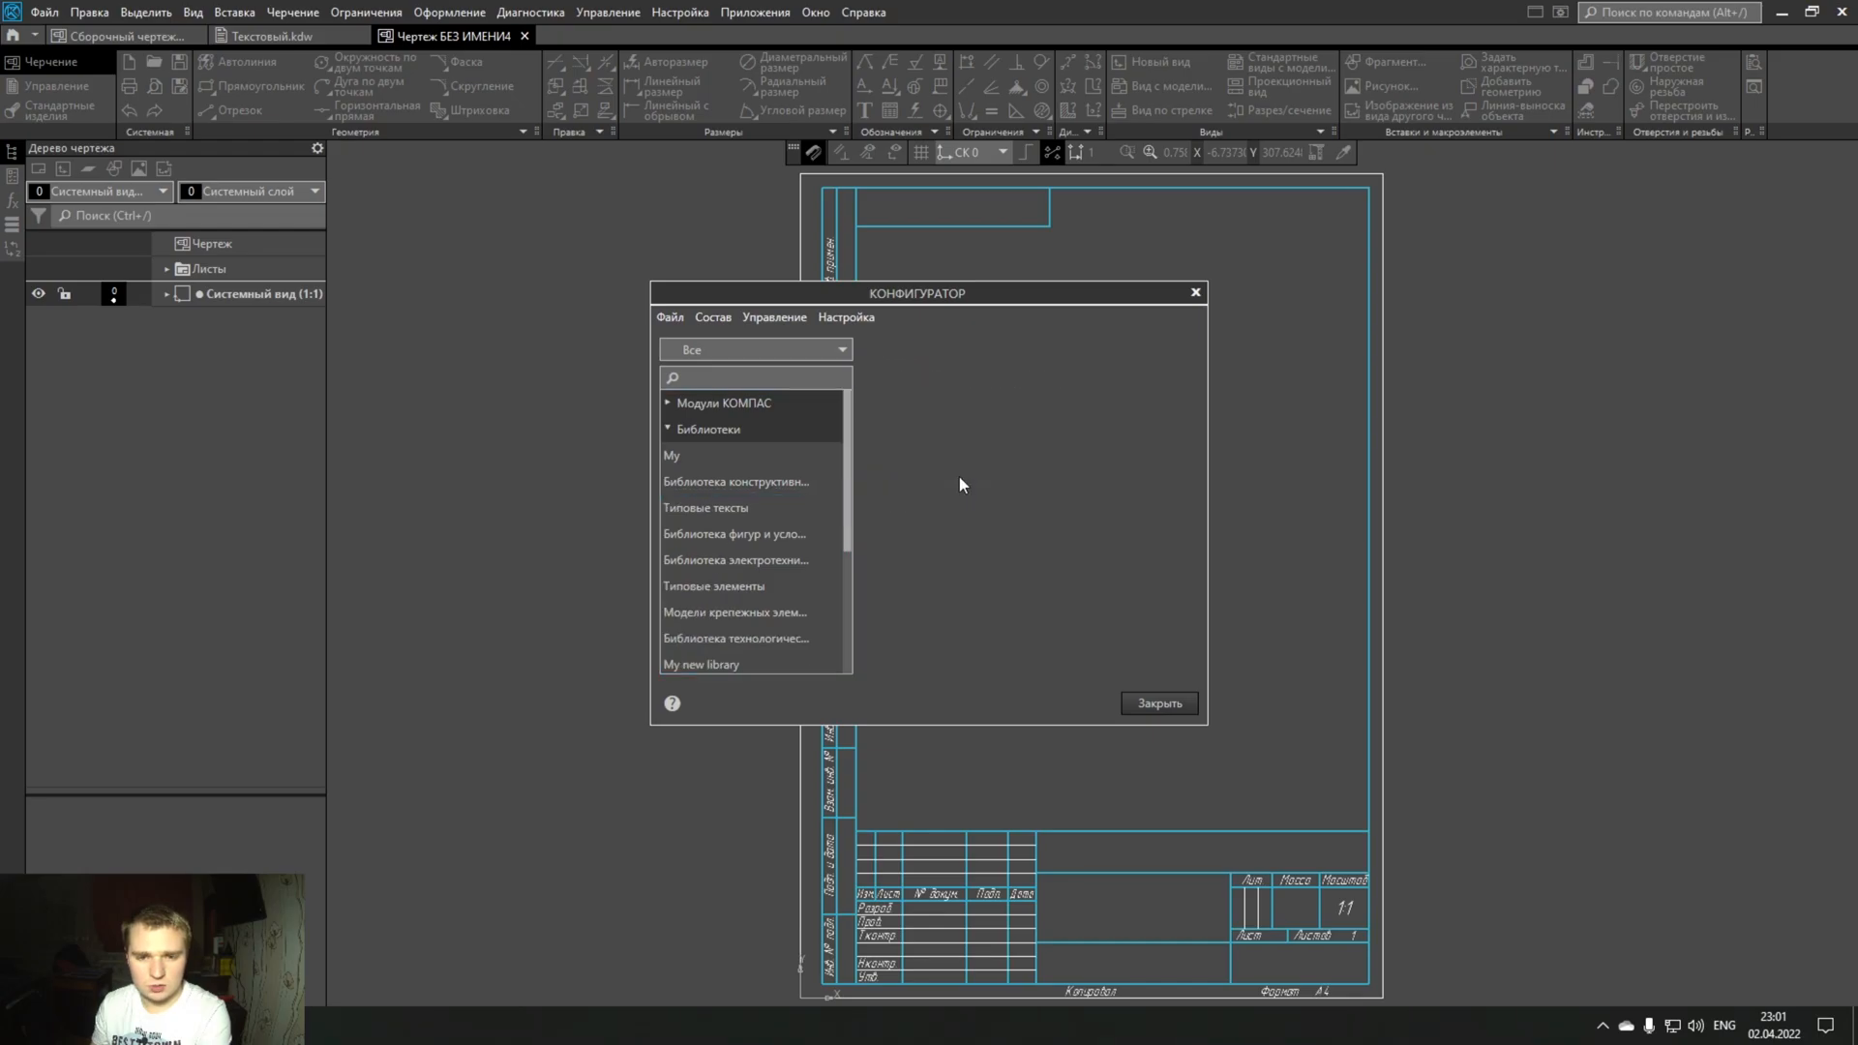
- Enable "My new library" for inserting typical texts and close the configurator
scroll(745, 491, down, 2)
click(751, 571)
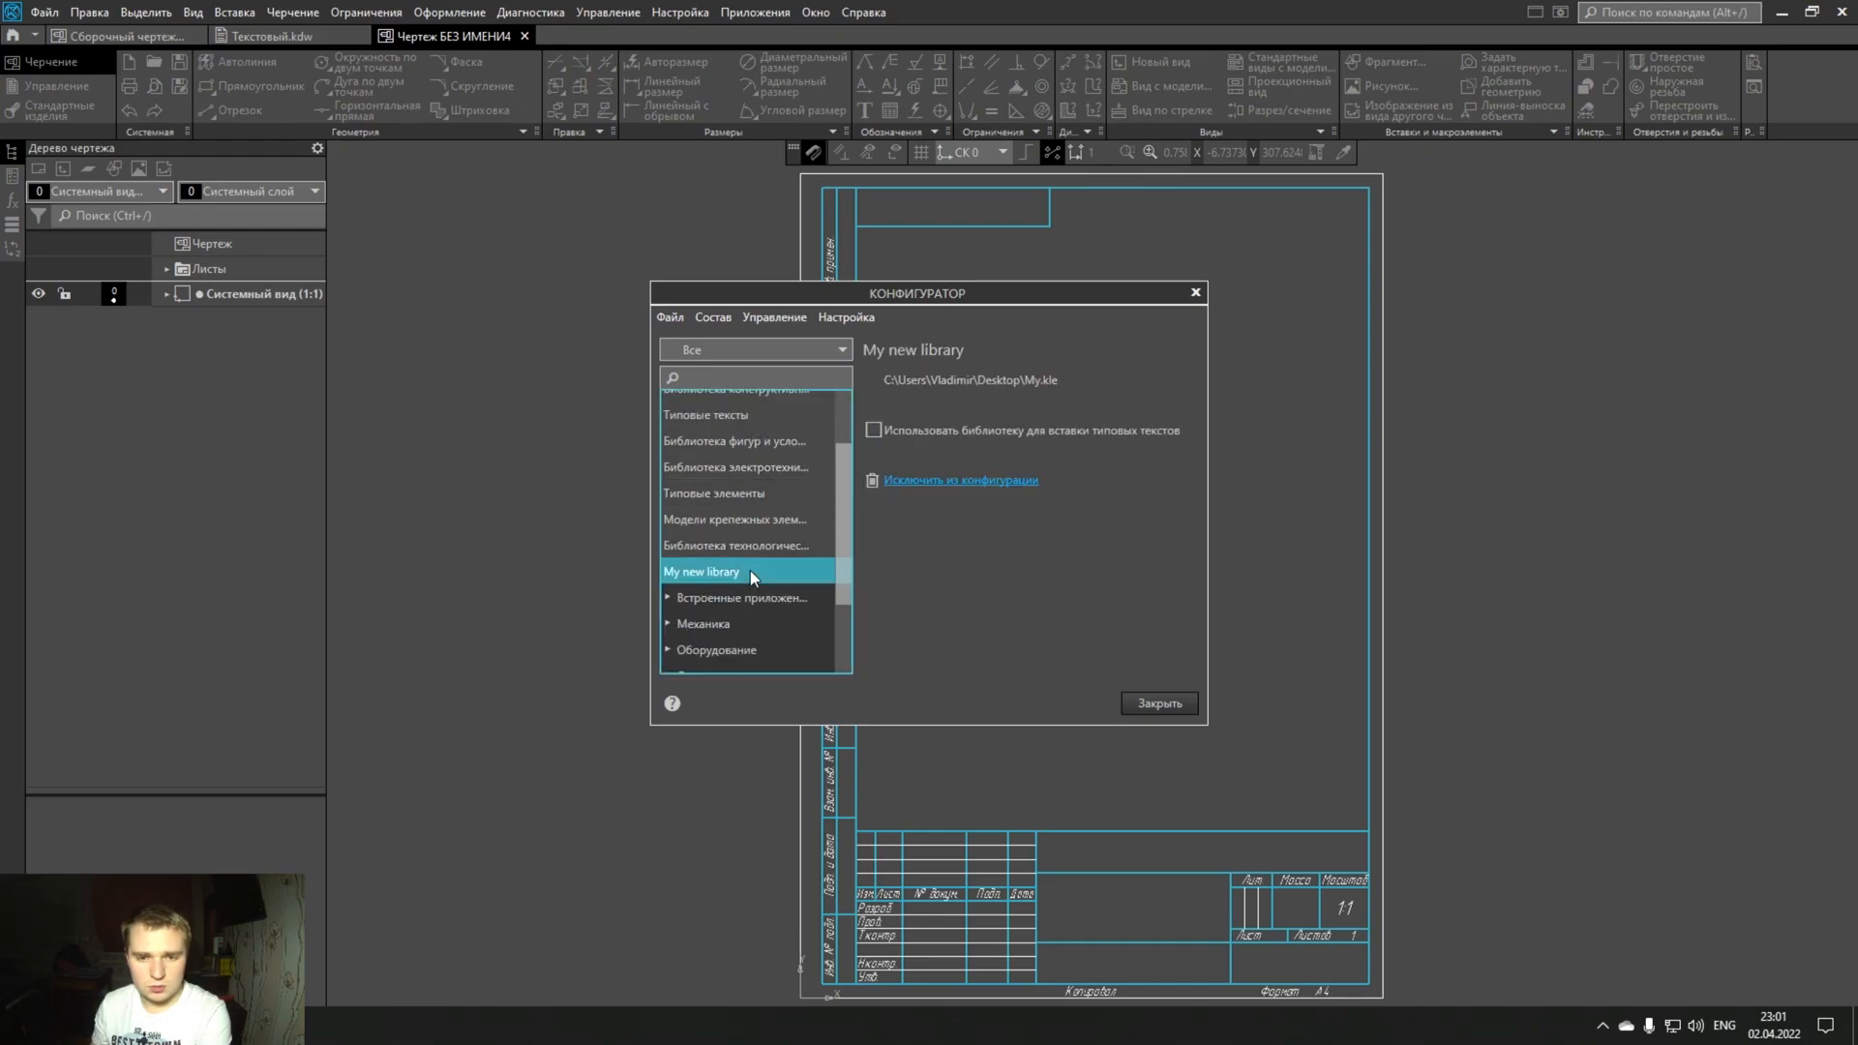
click(871, 429)
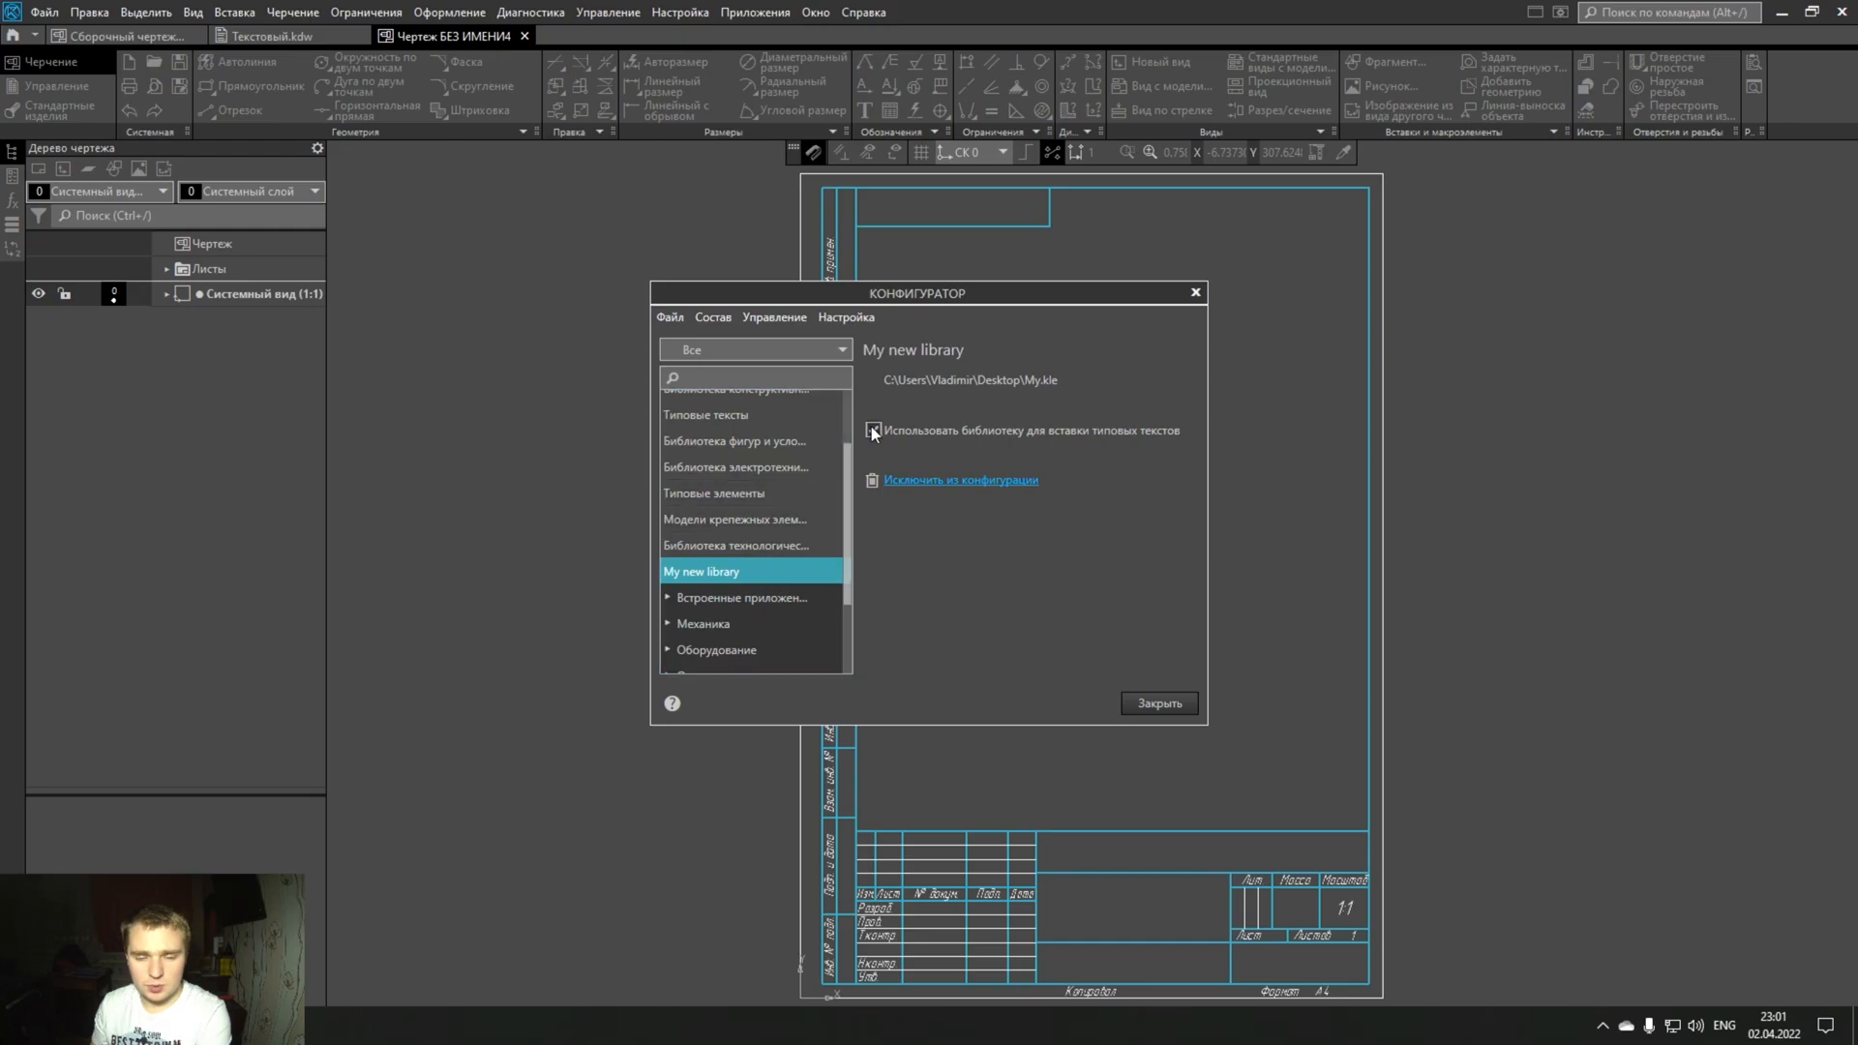
scroll(793, 480, up, 3)
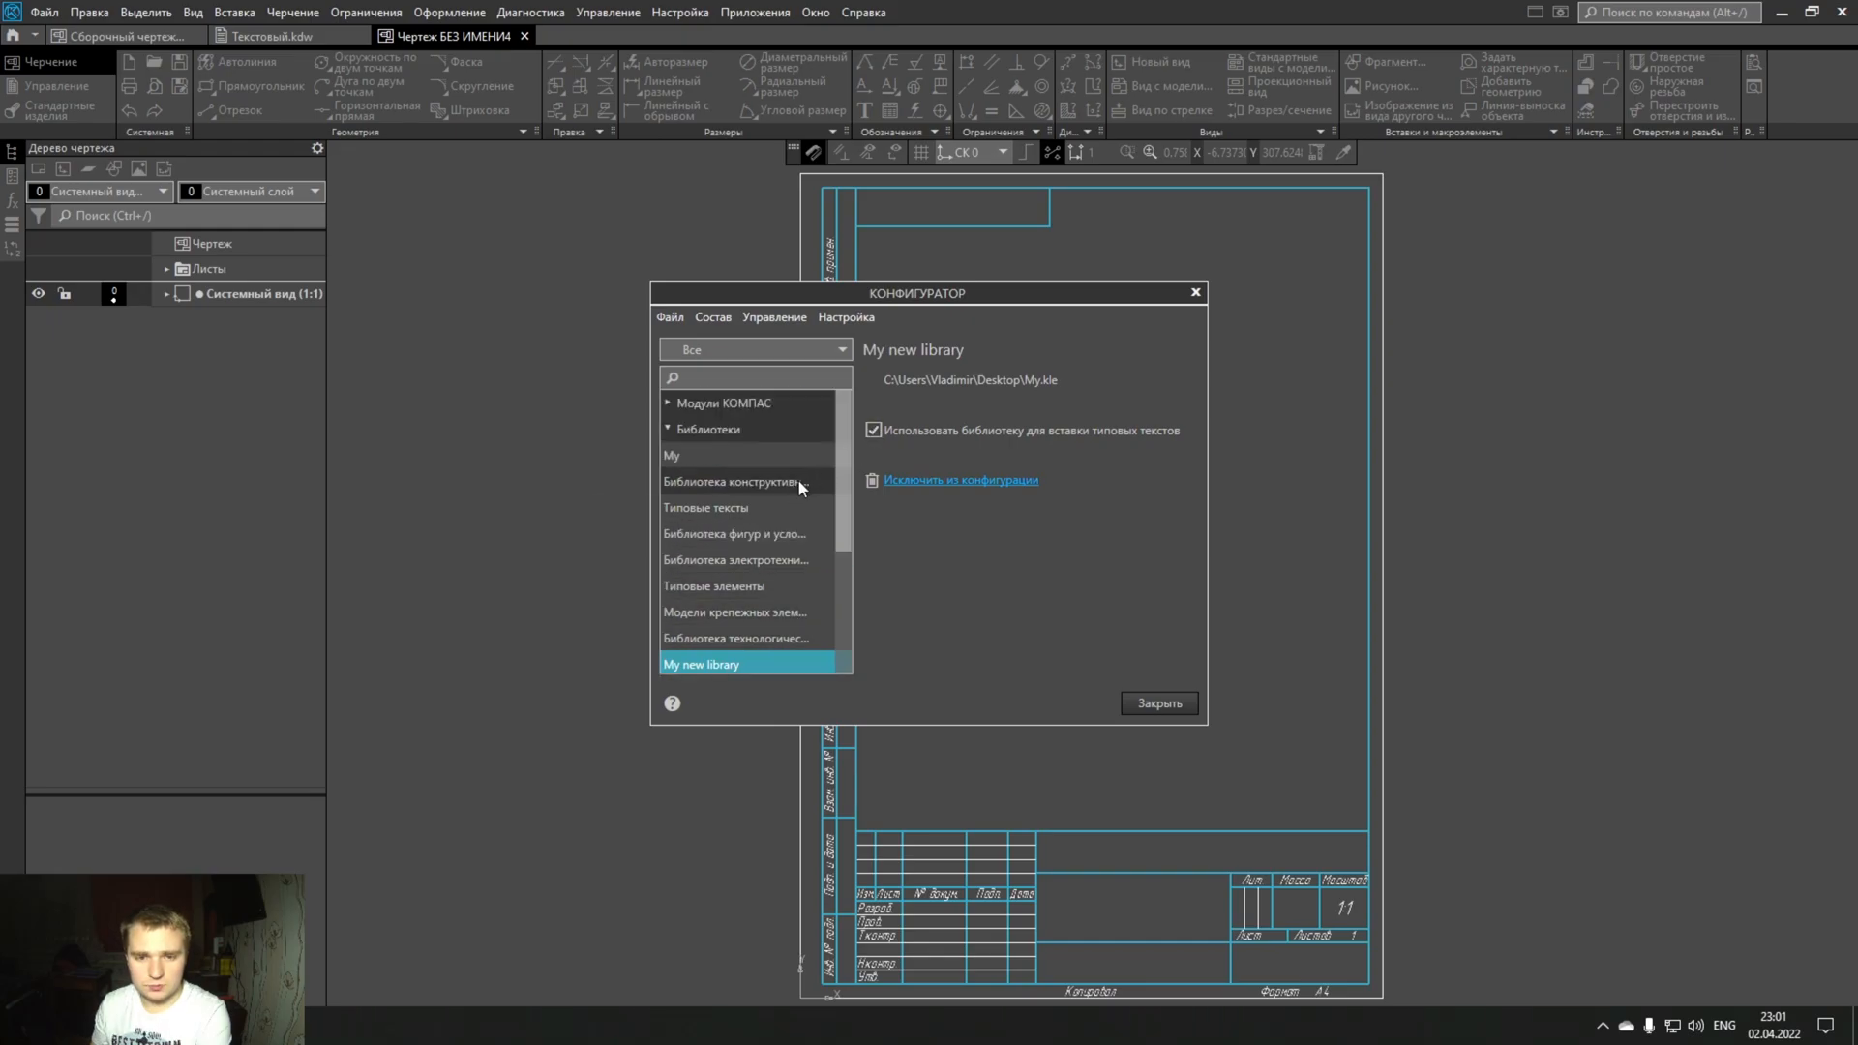
click(1162, 703)
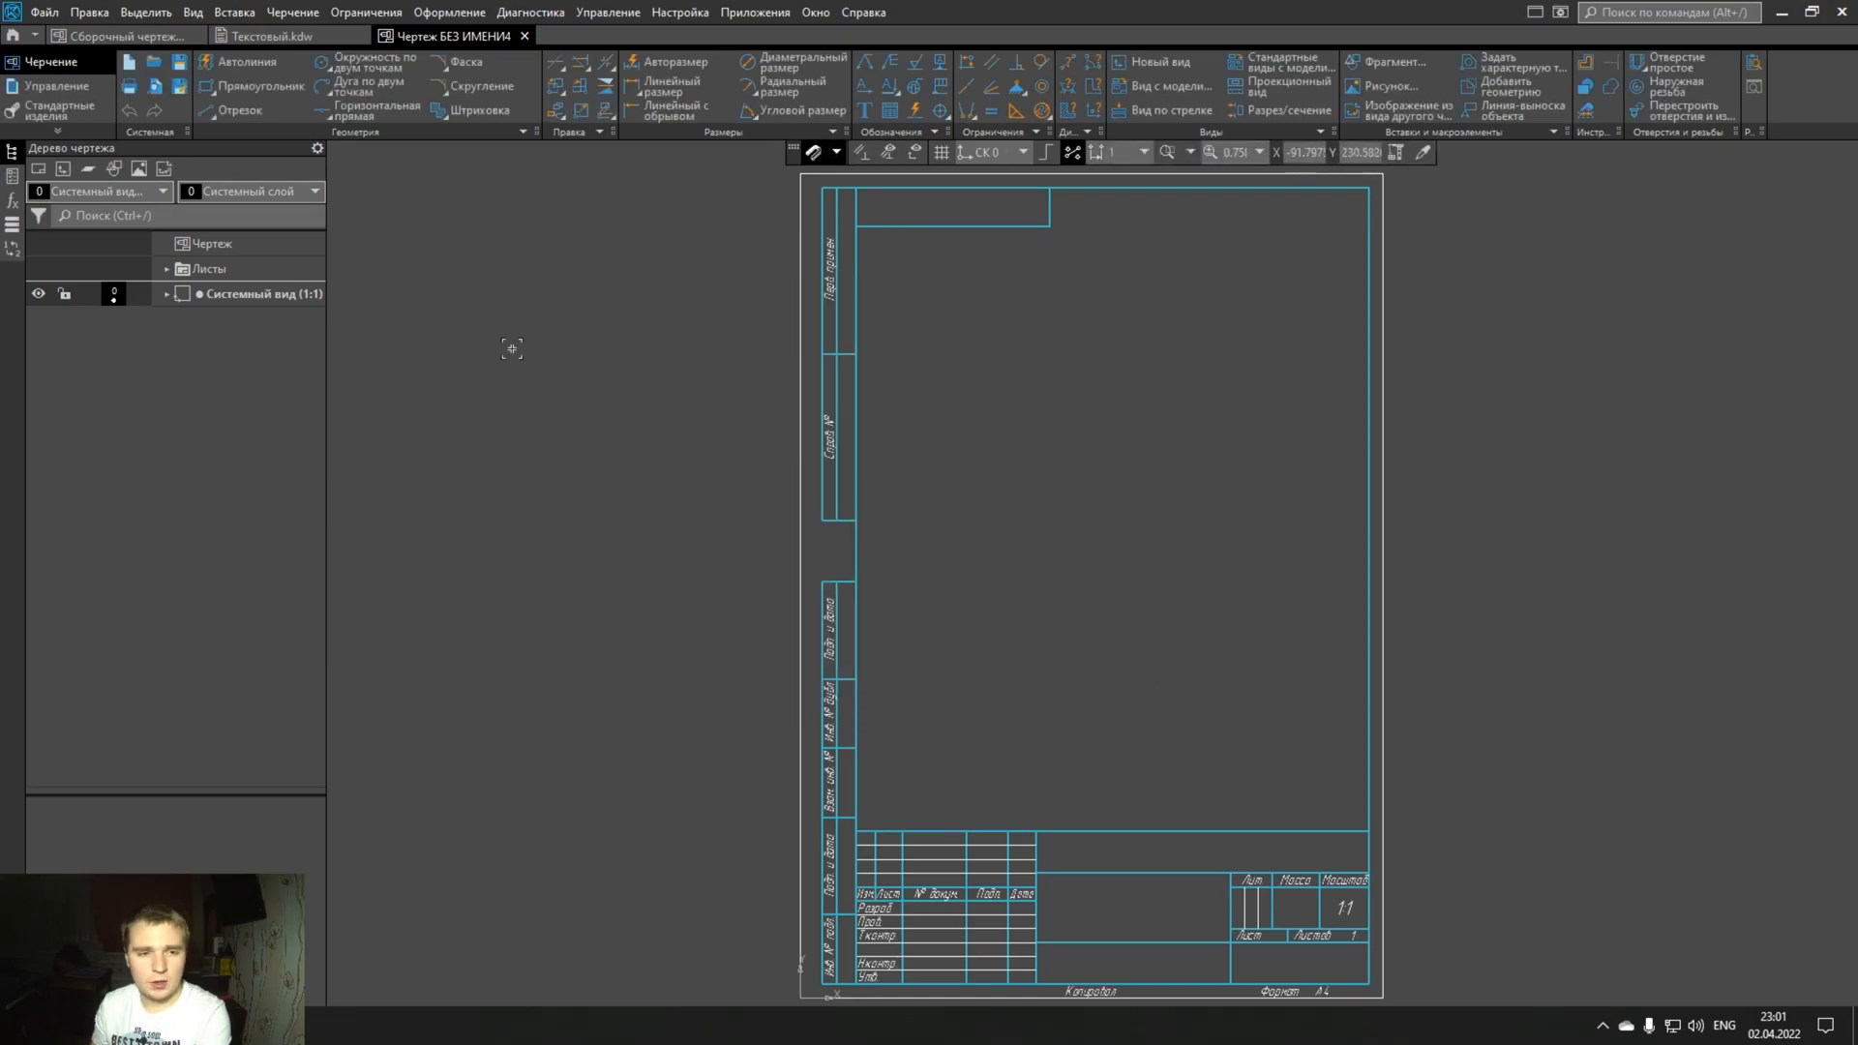
- Try inserting the Текстовый element from the "My text" folder into the drawing's technical requirements, and close the requirements editor
click(432, 23)
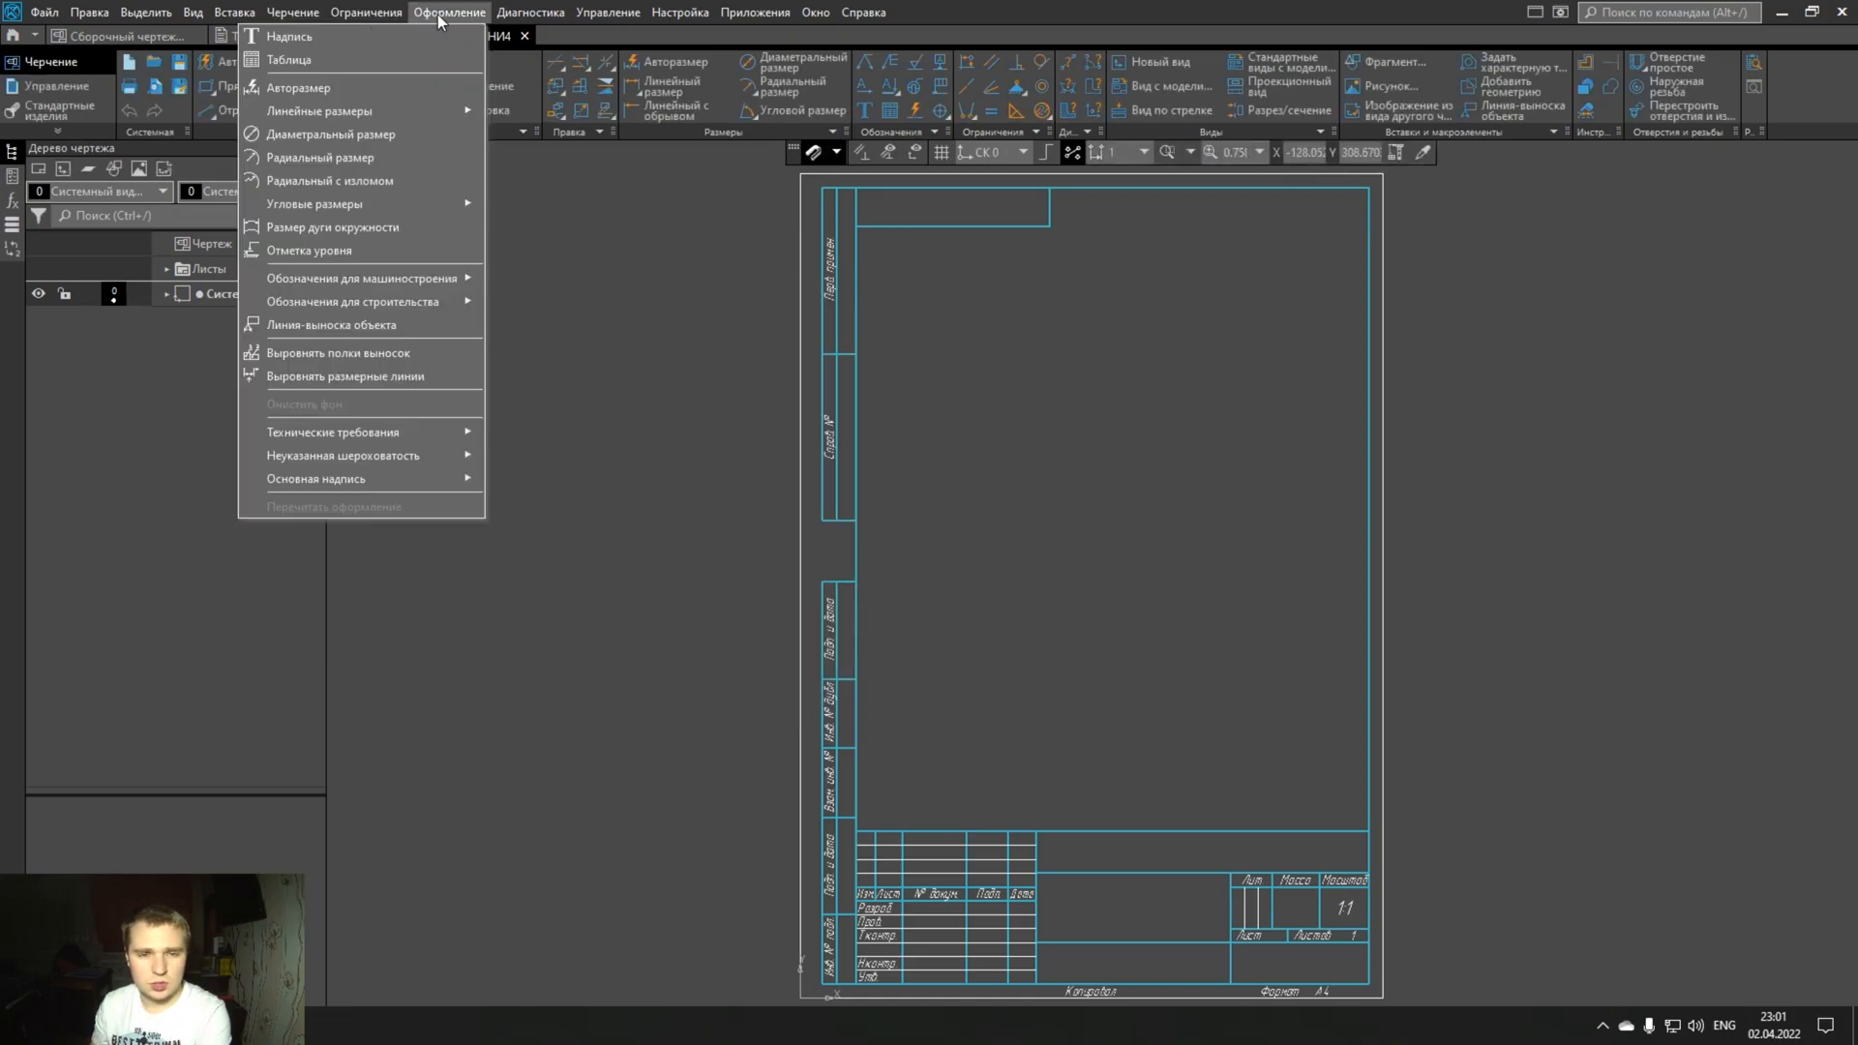
mouse_move(398, 438)
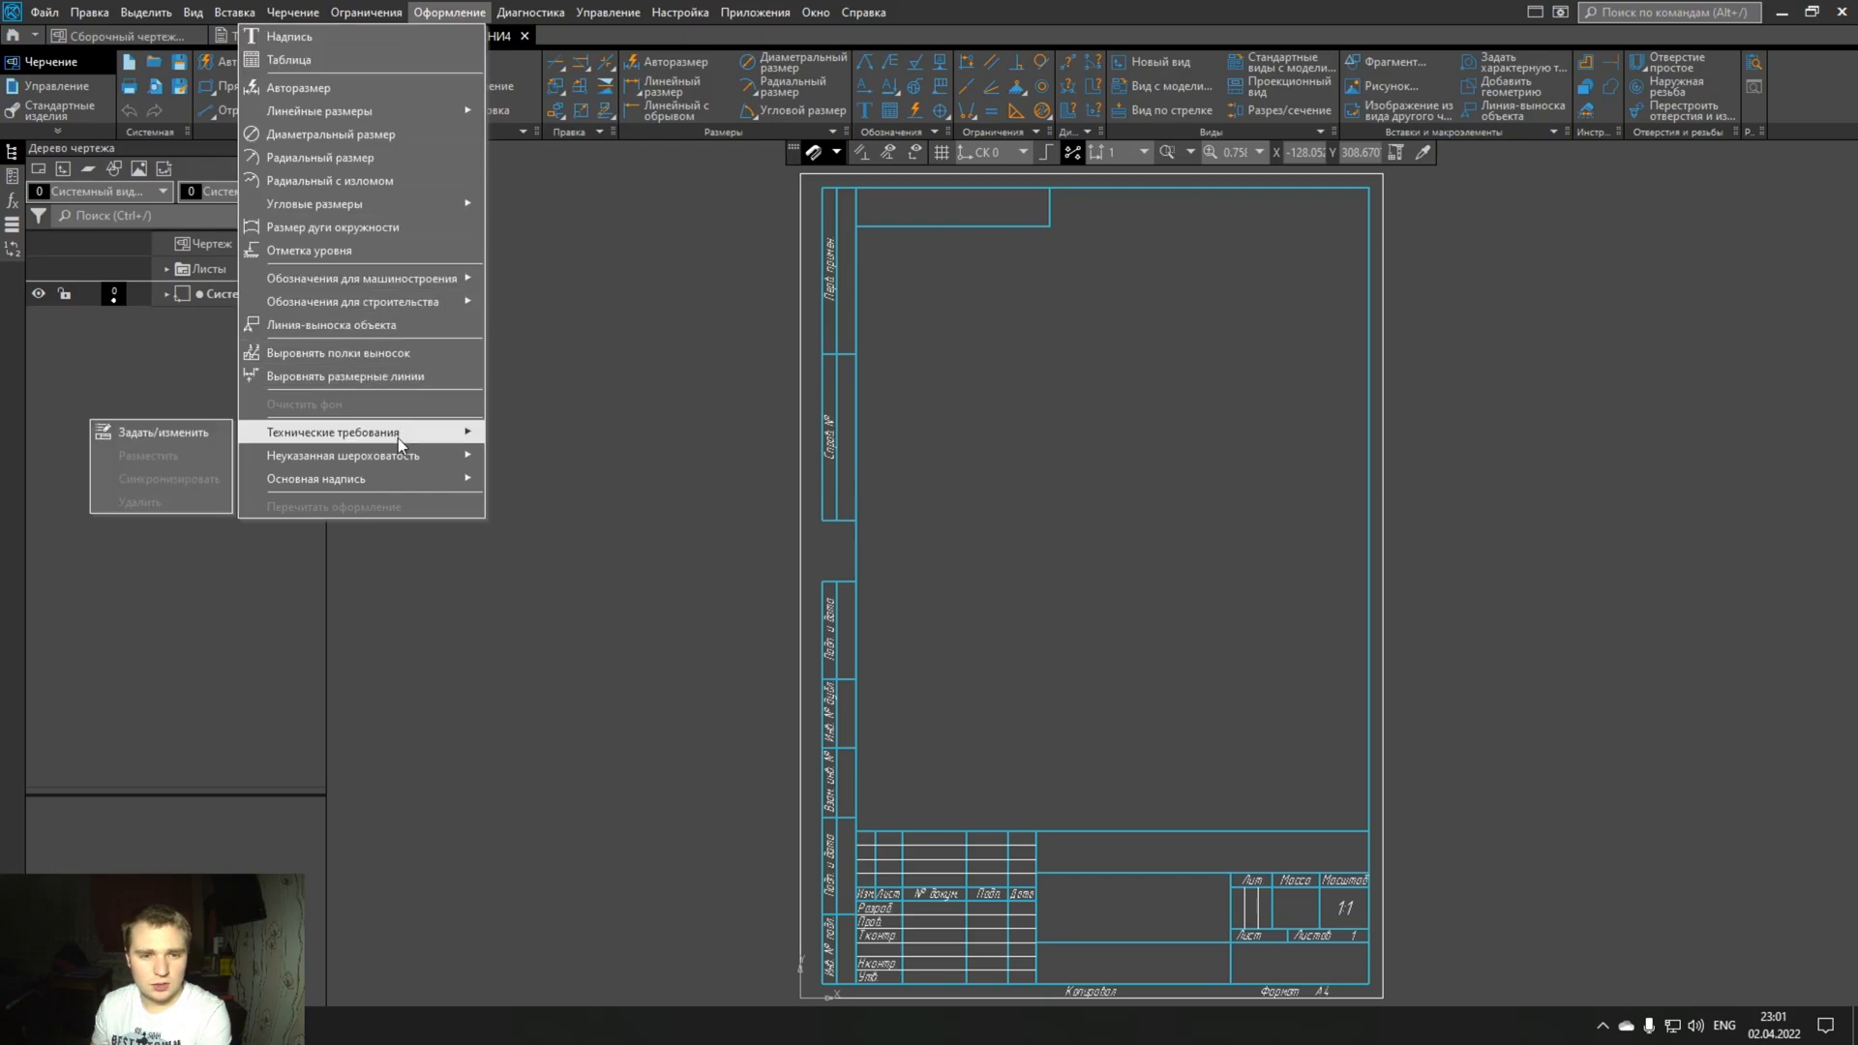
click(199, 431)
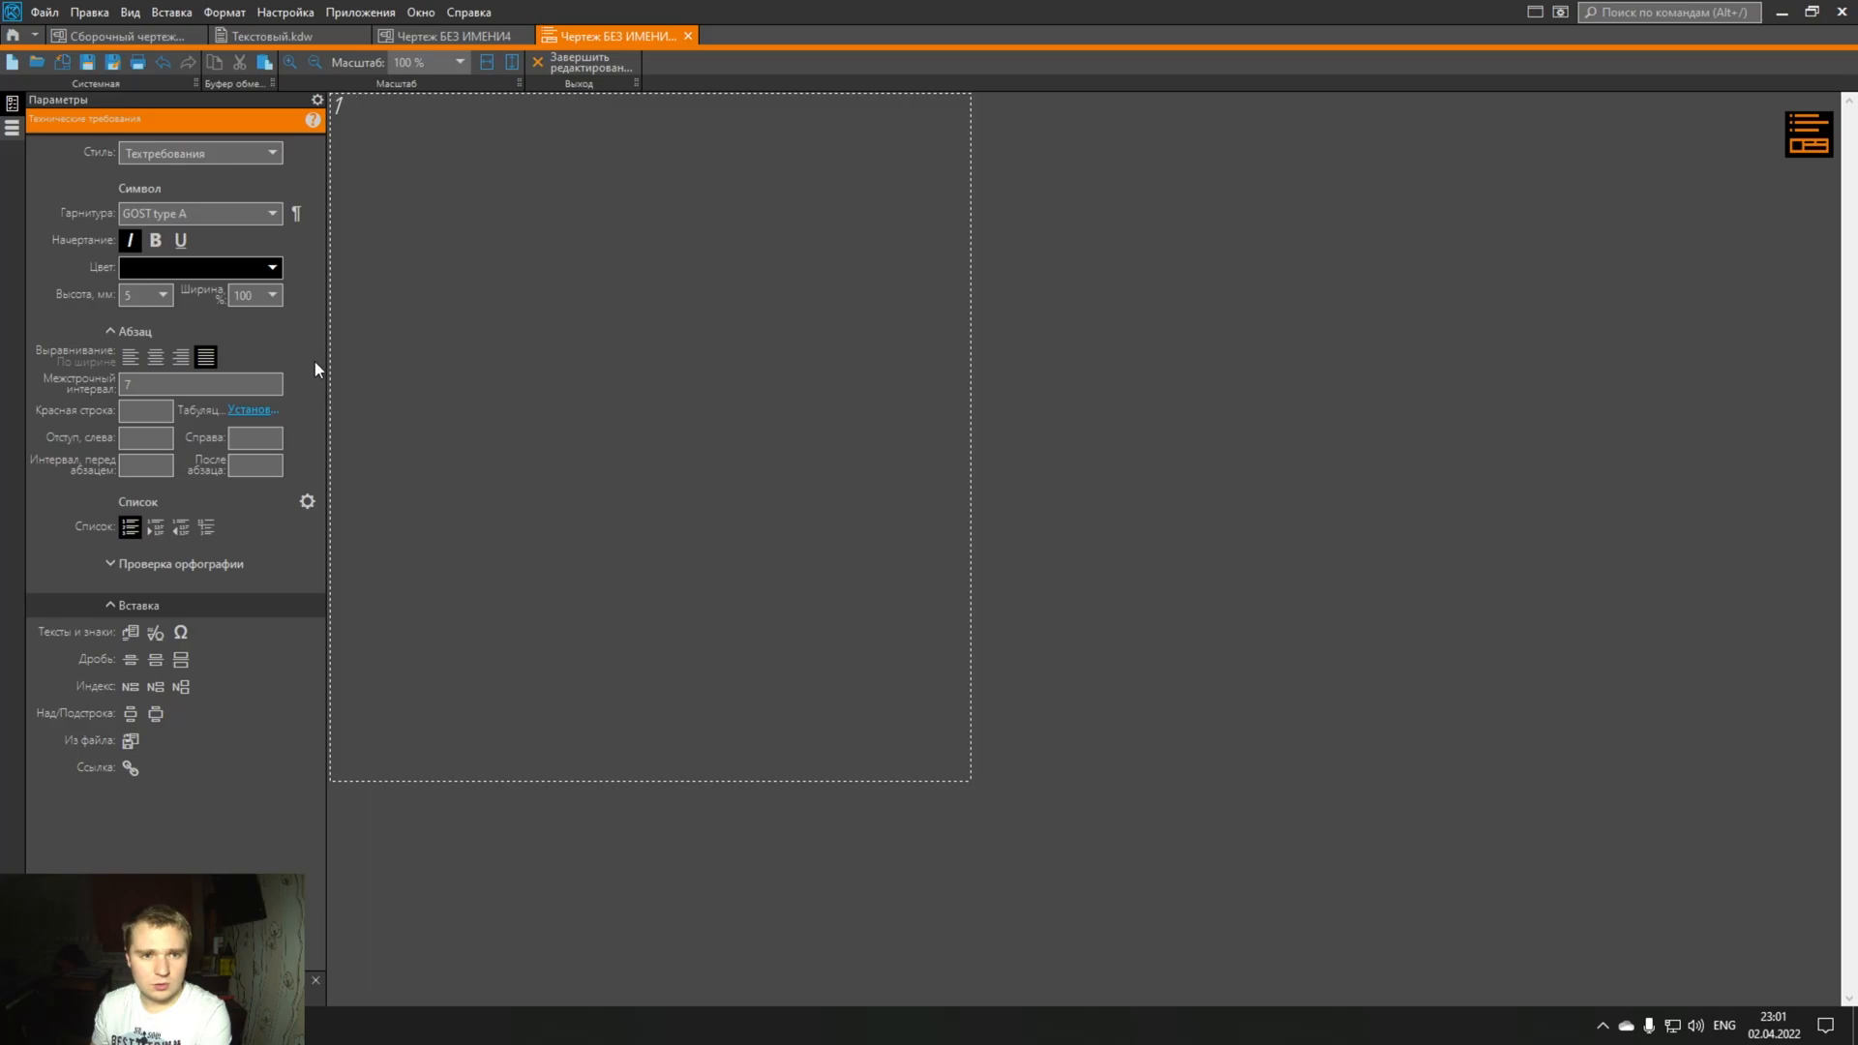
click(131, 633)
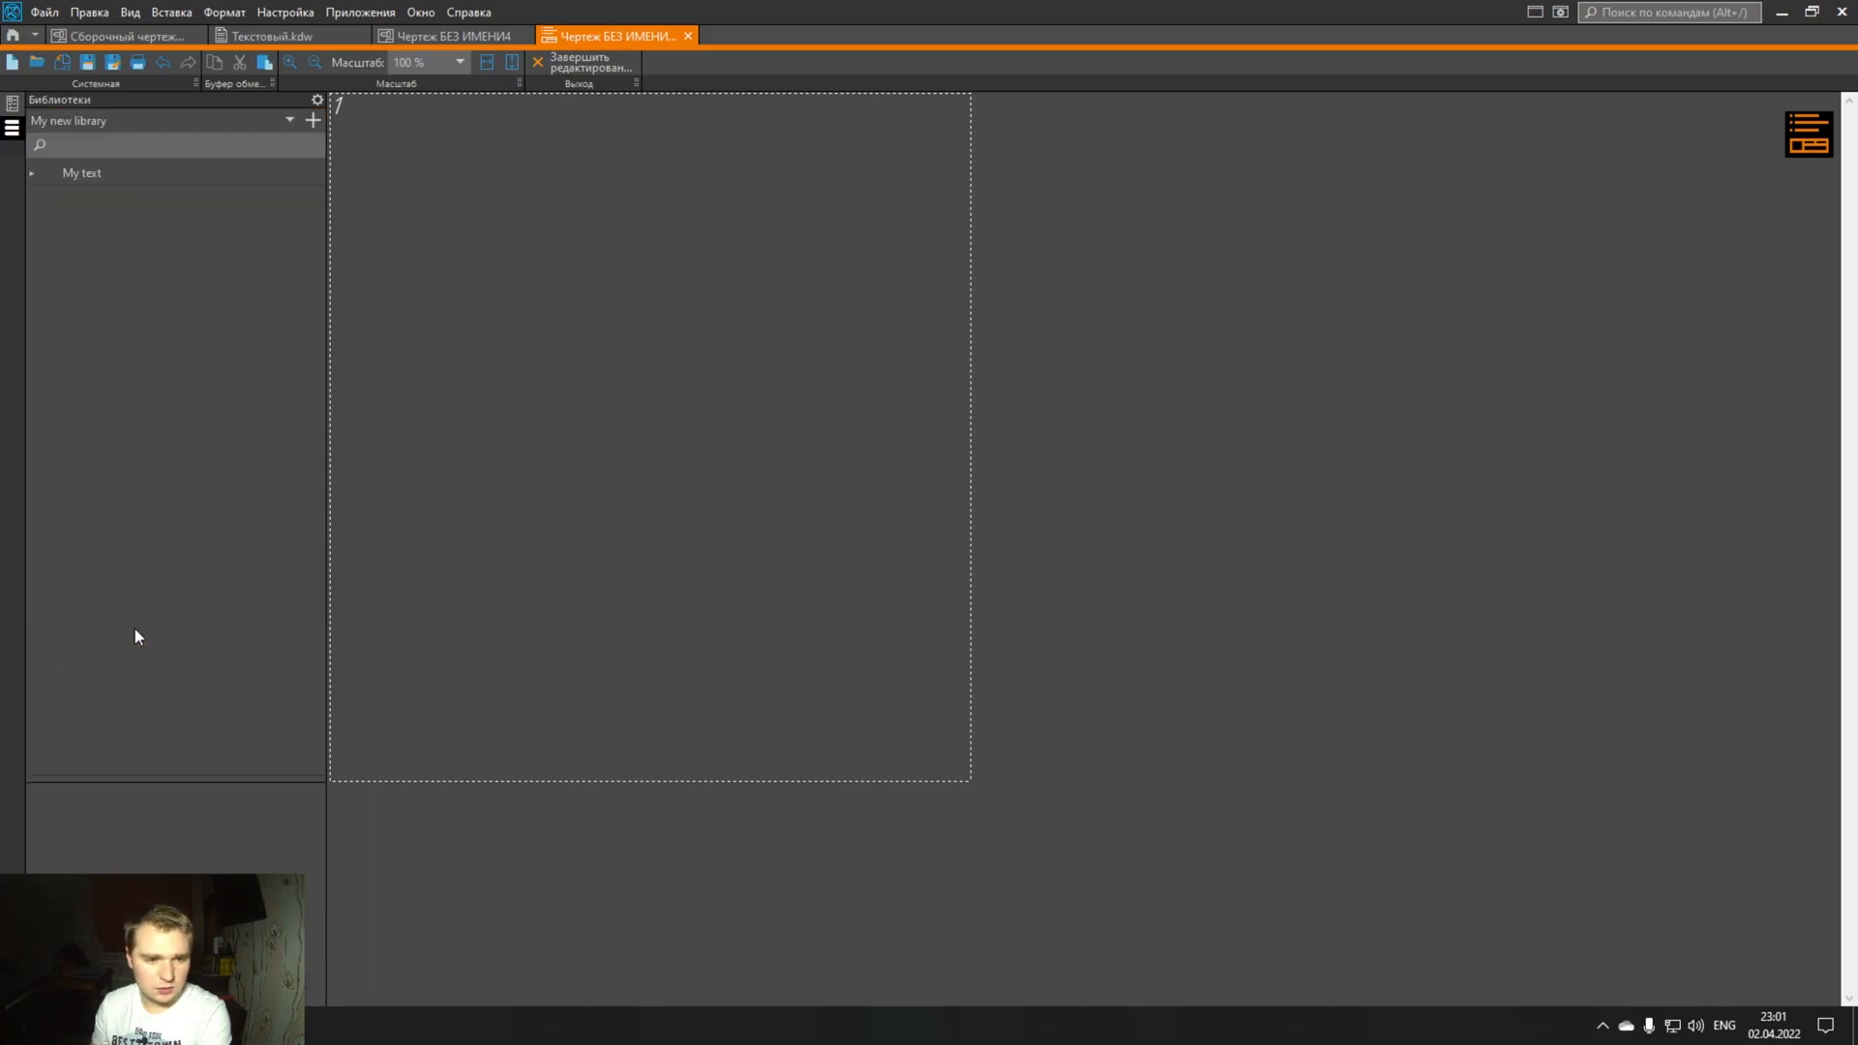
click(34, 173)
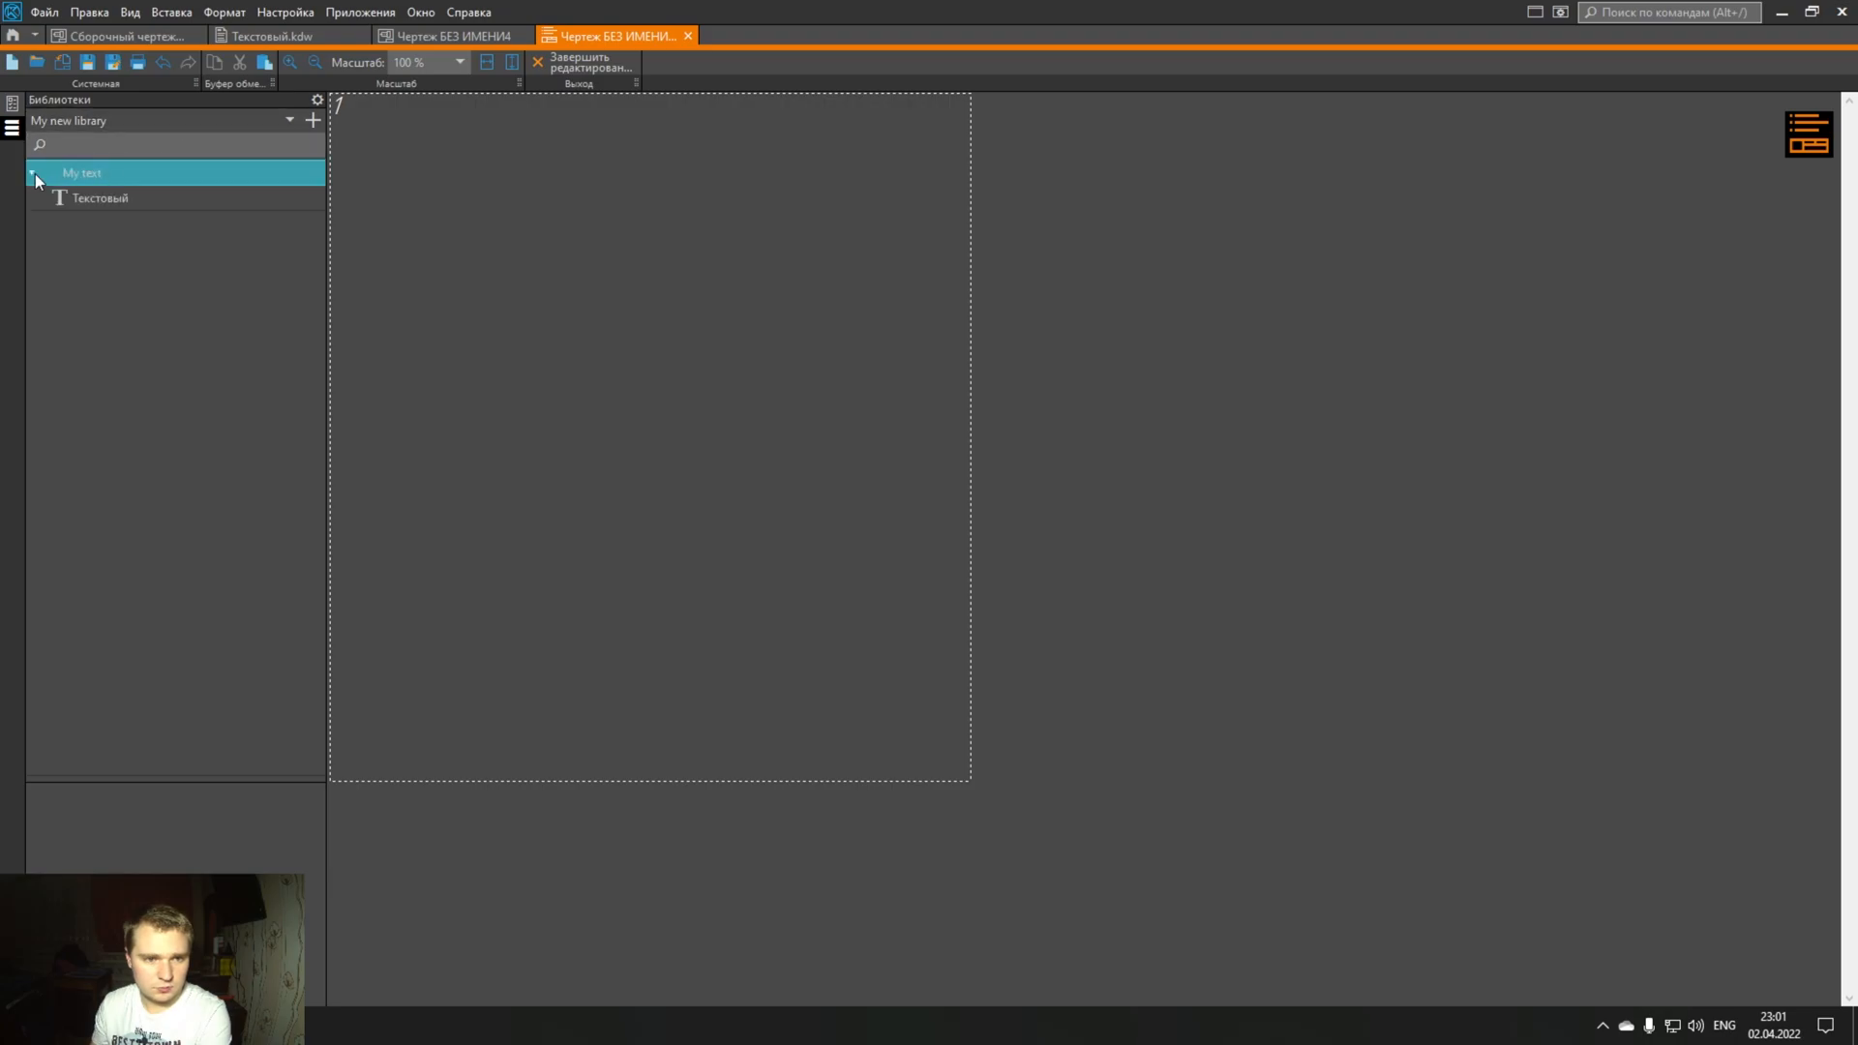
double_click(135, 200)
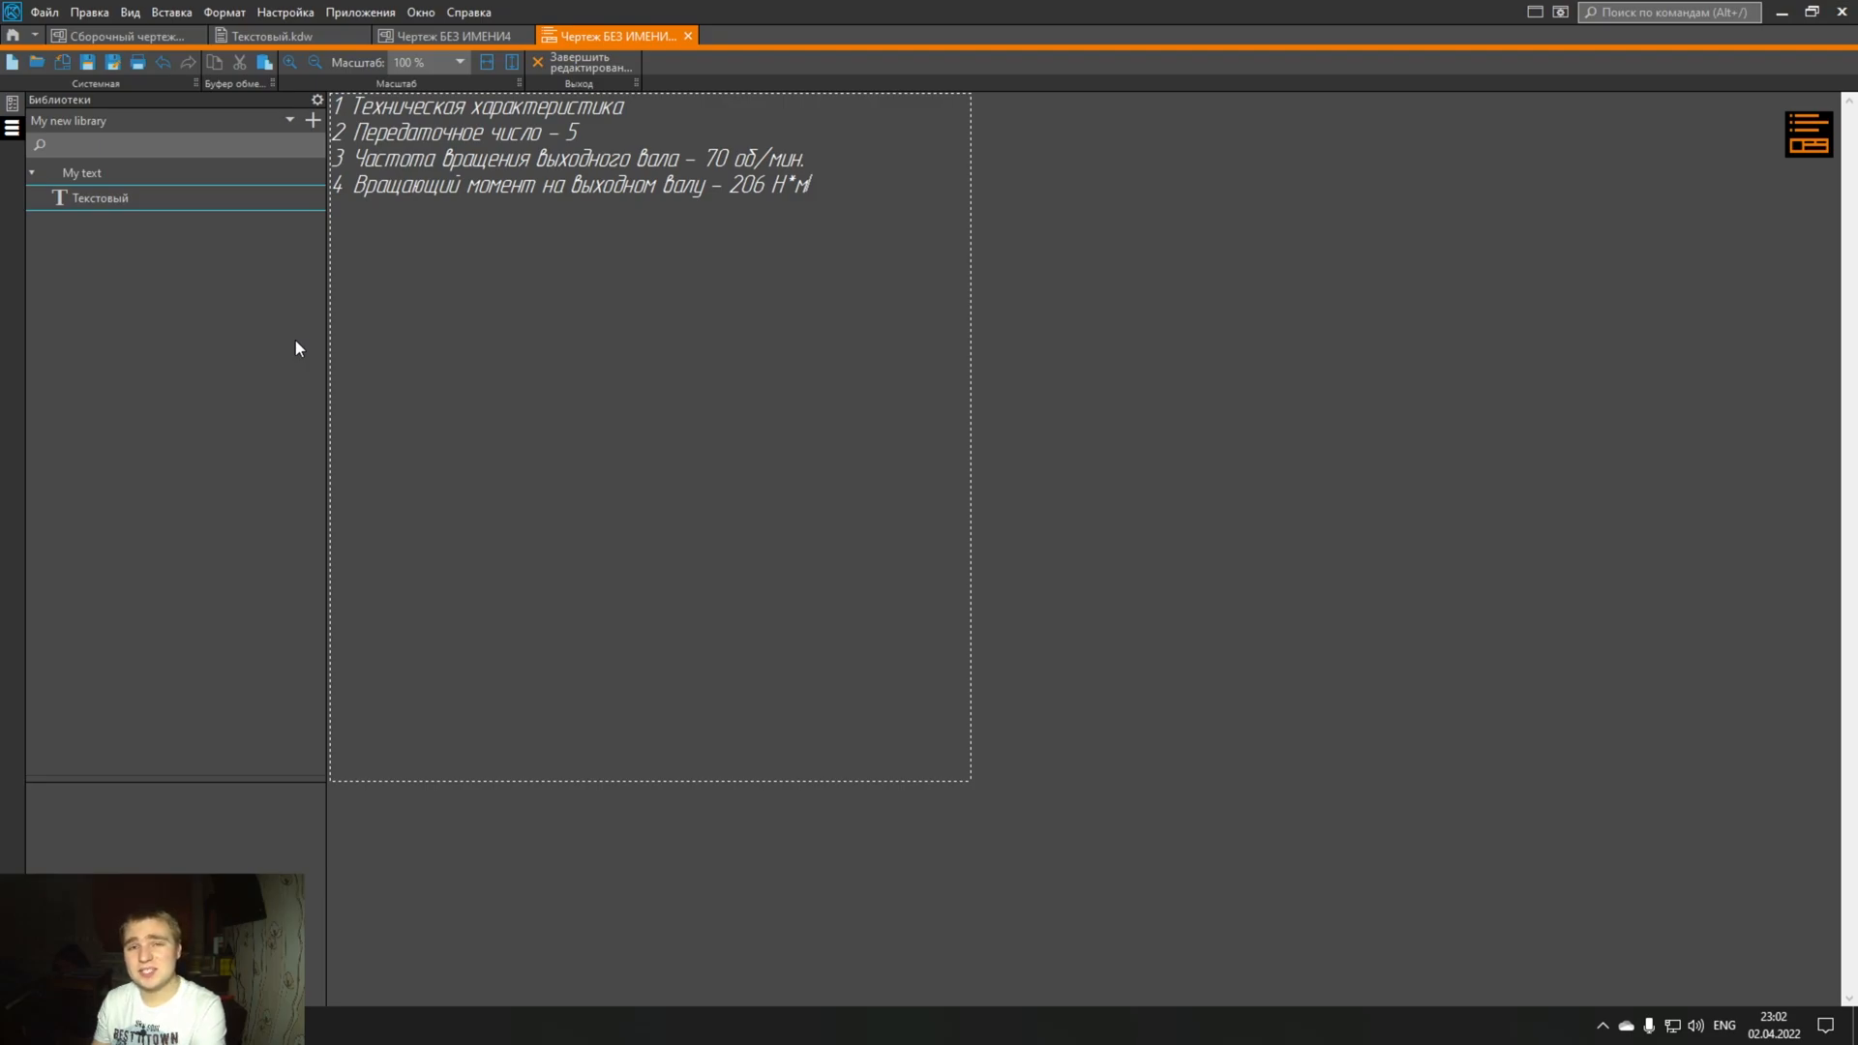
click(688, 39)
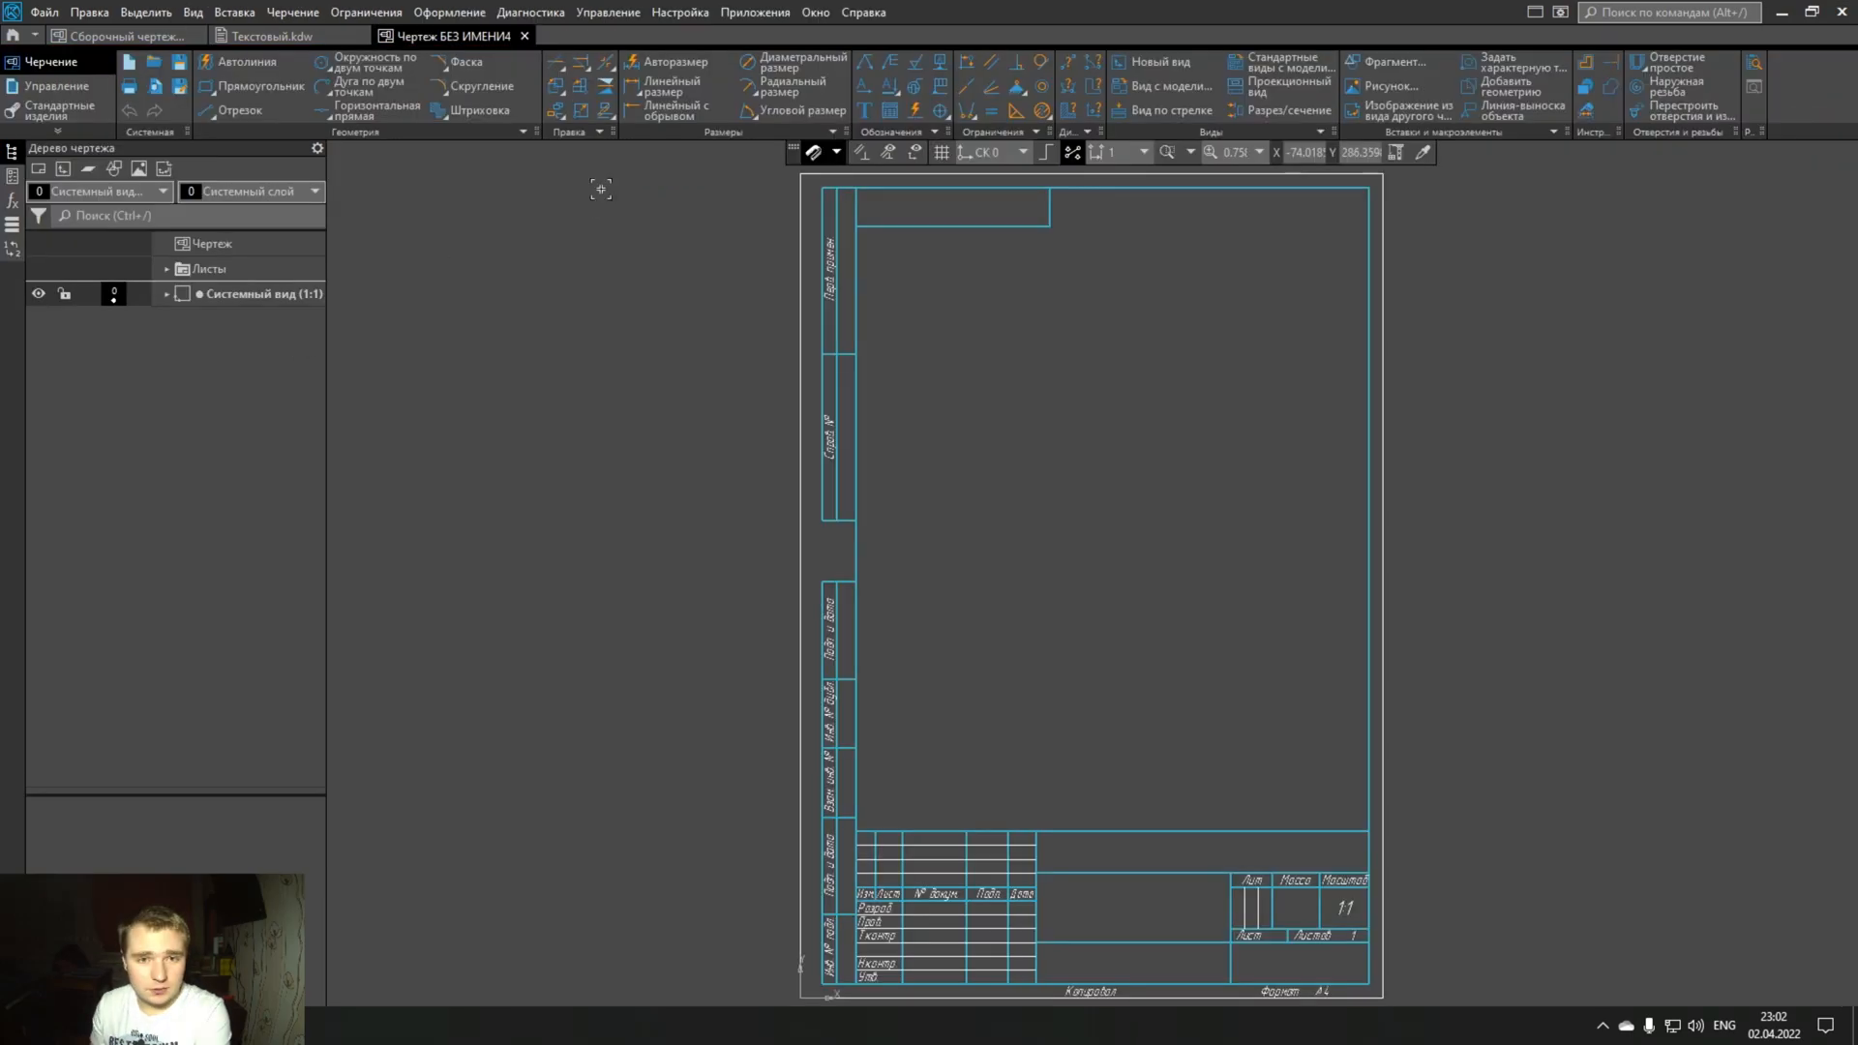
- Place a text label in the upper part of the drawing and fill it with the Текстовый element from "My text"
click(866, 112)
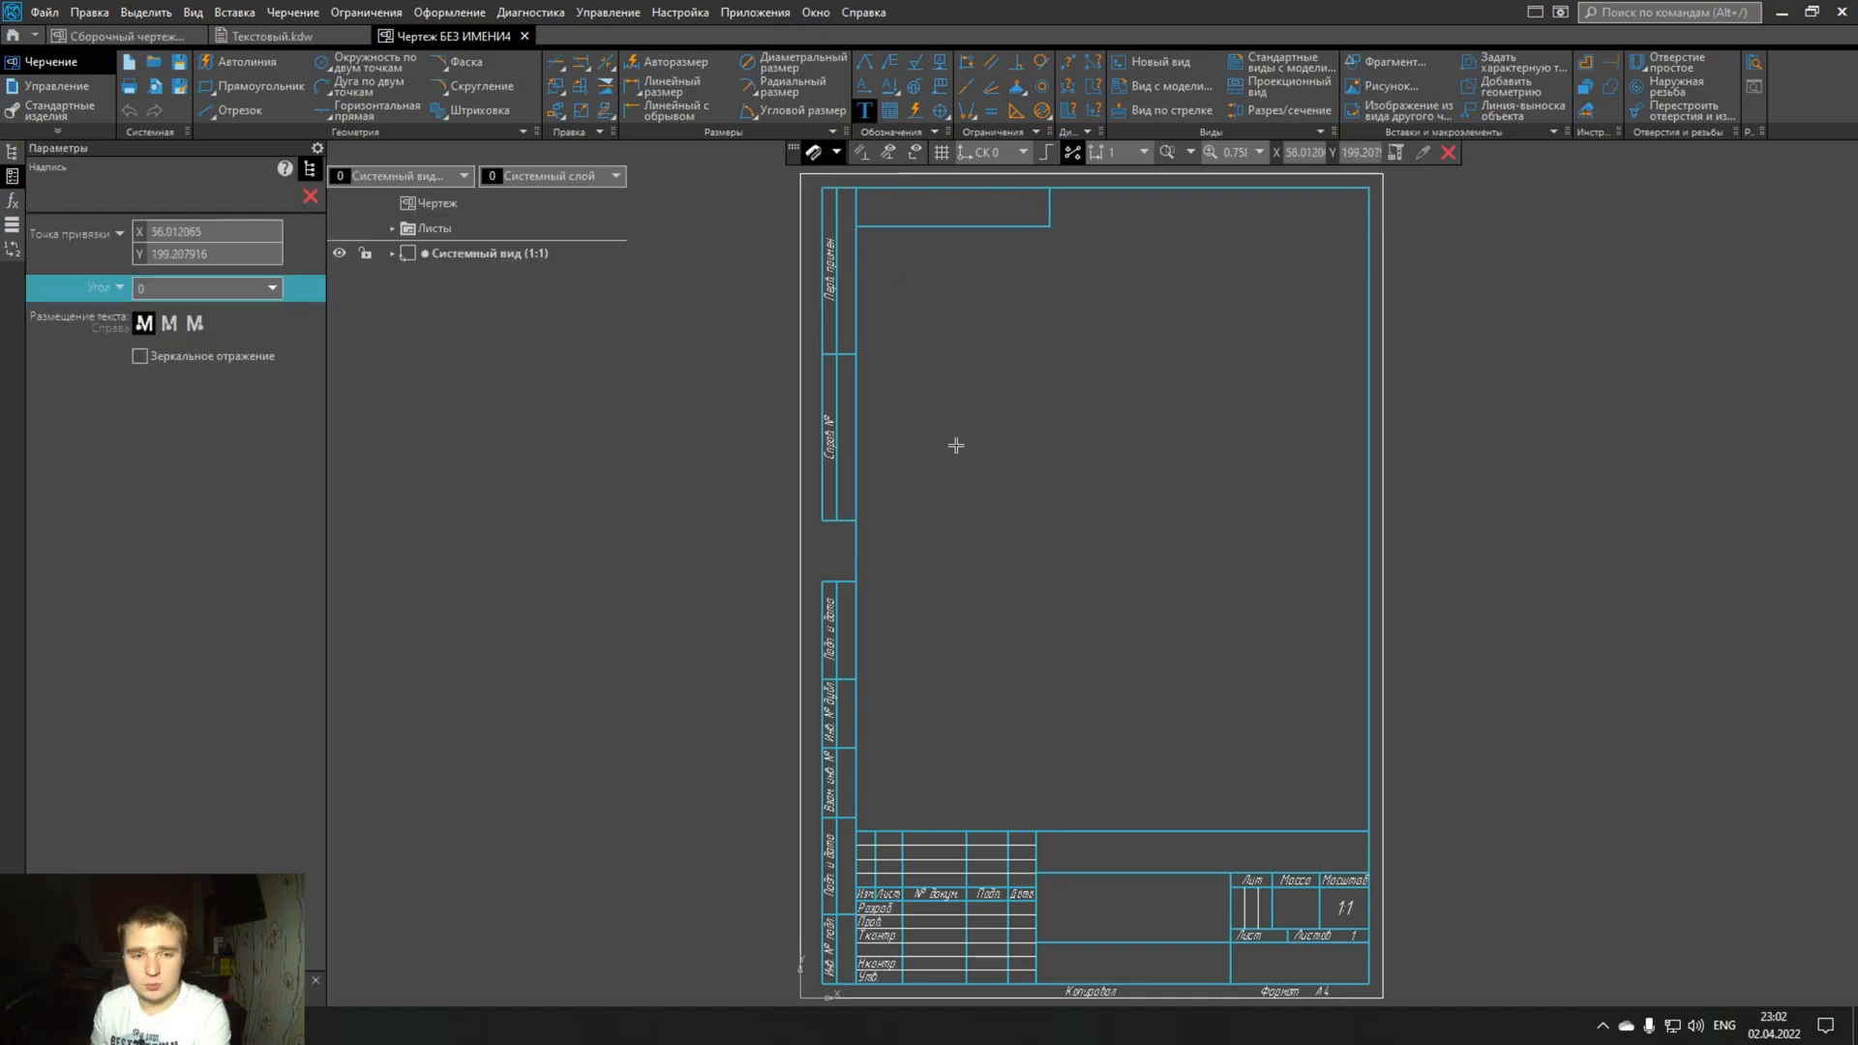
click(911, 430)
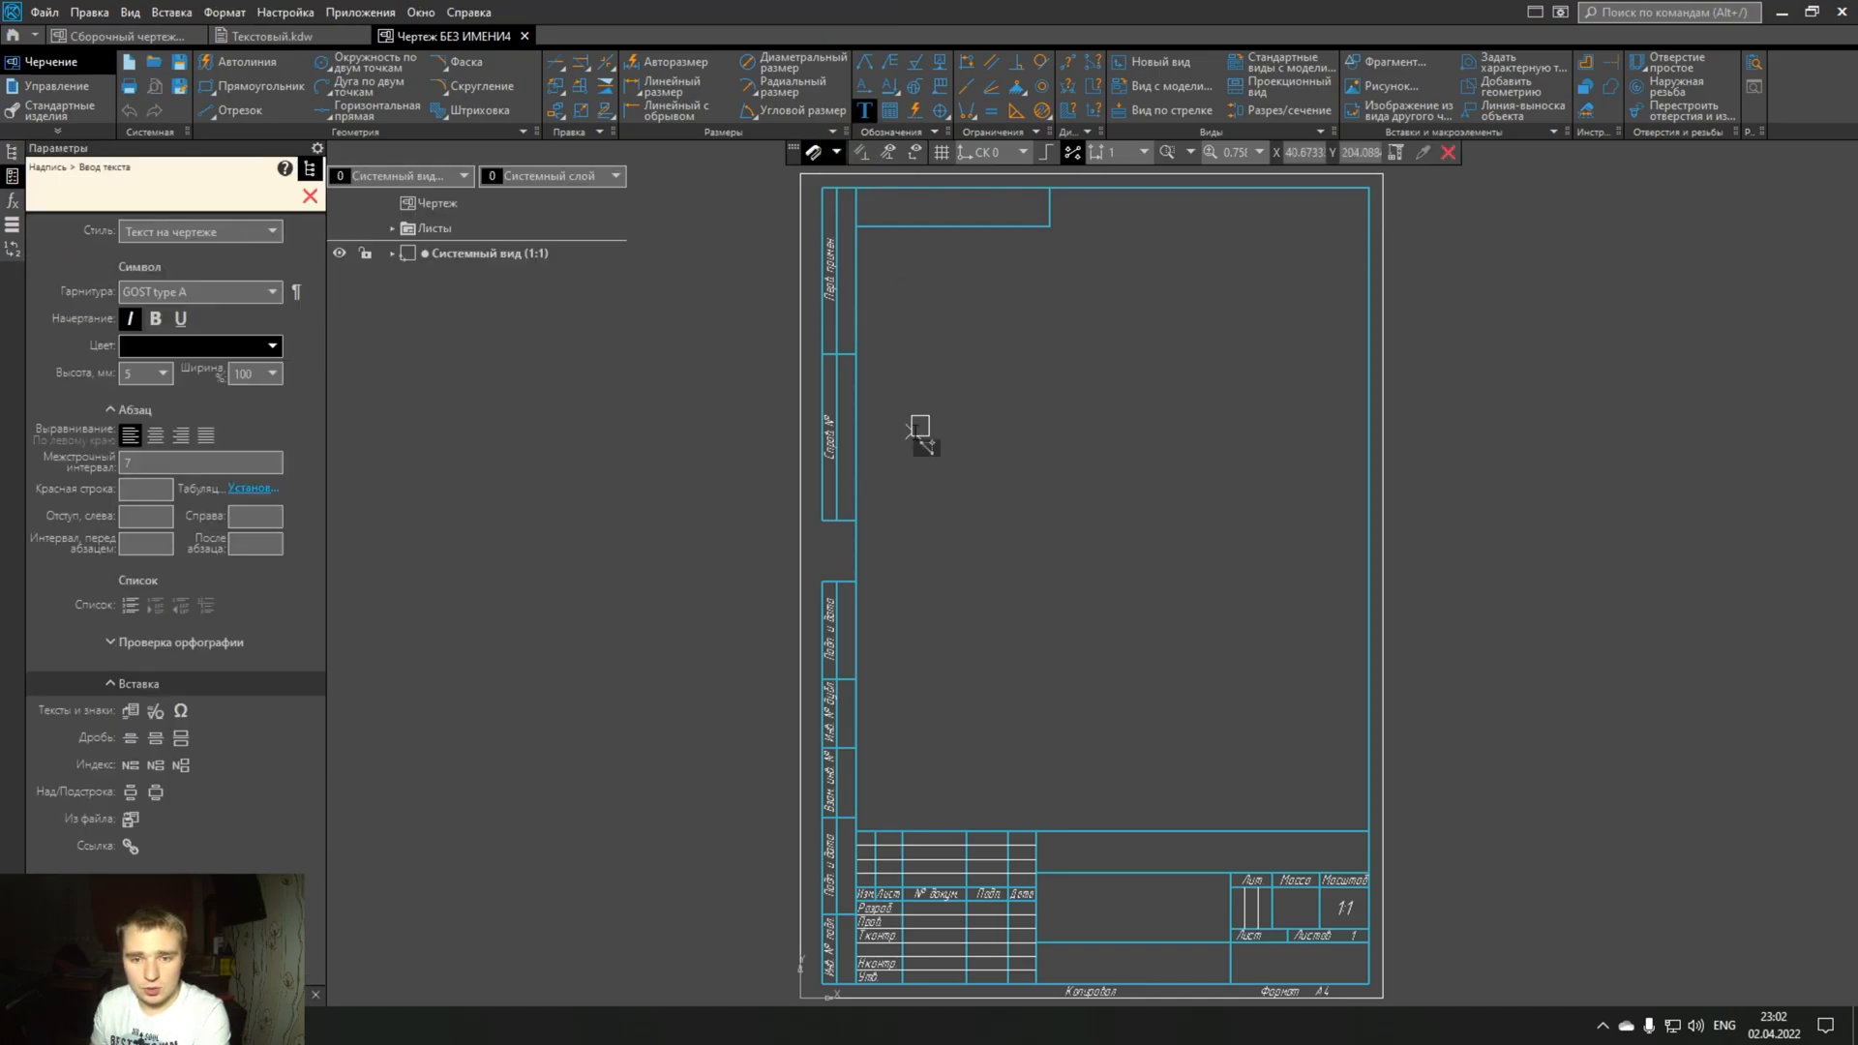
click(130, 711)
double_click(138, 223)
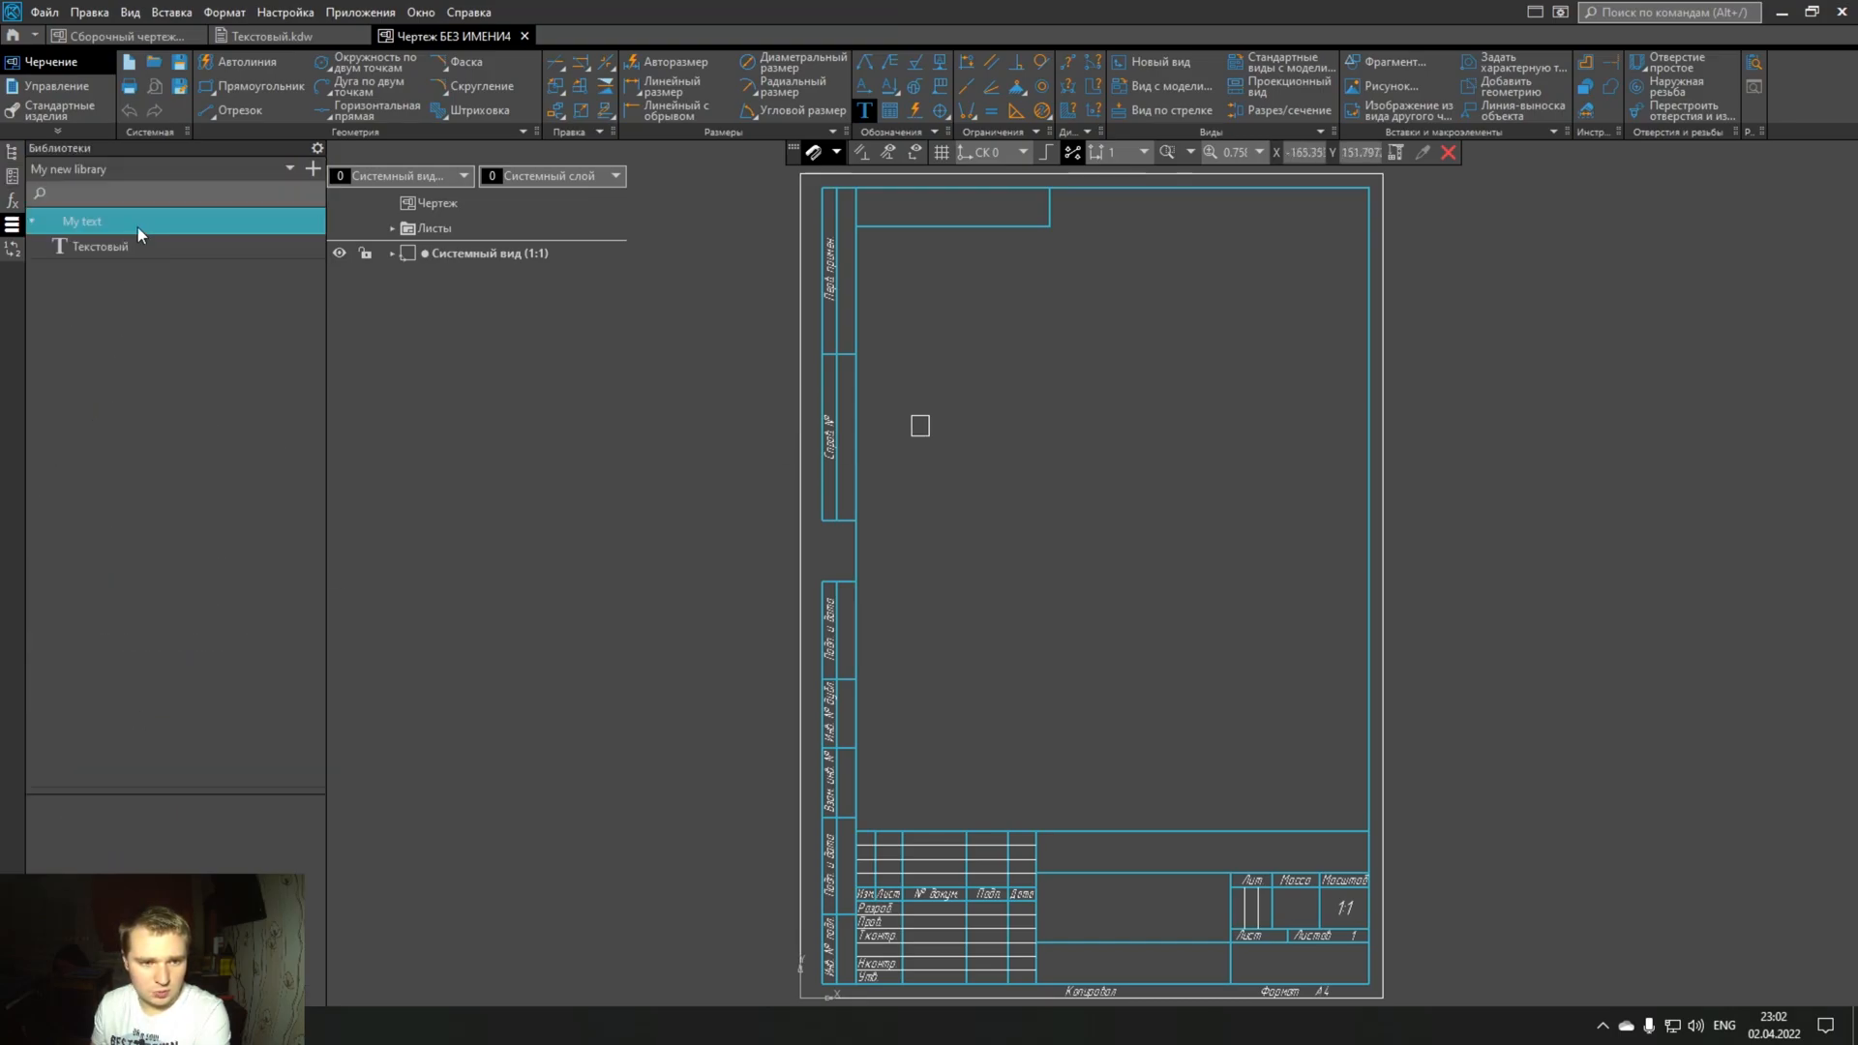
double_click(142, 247)
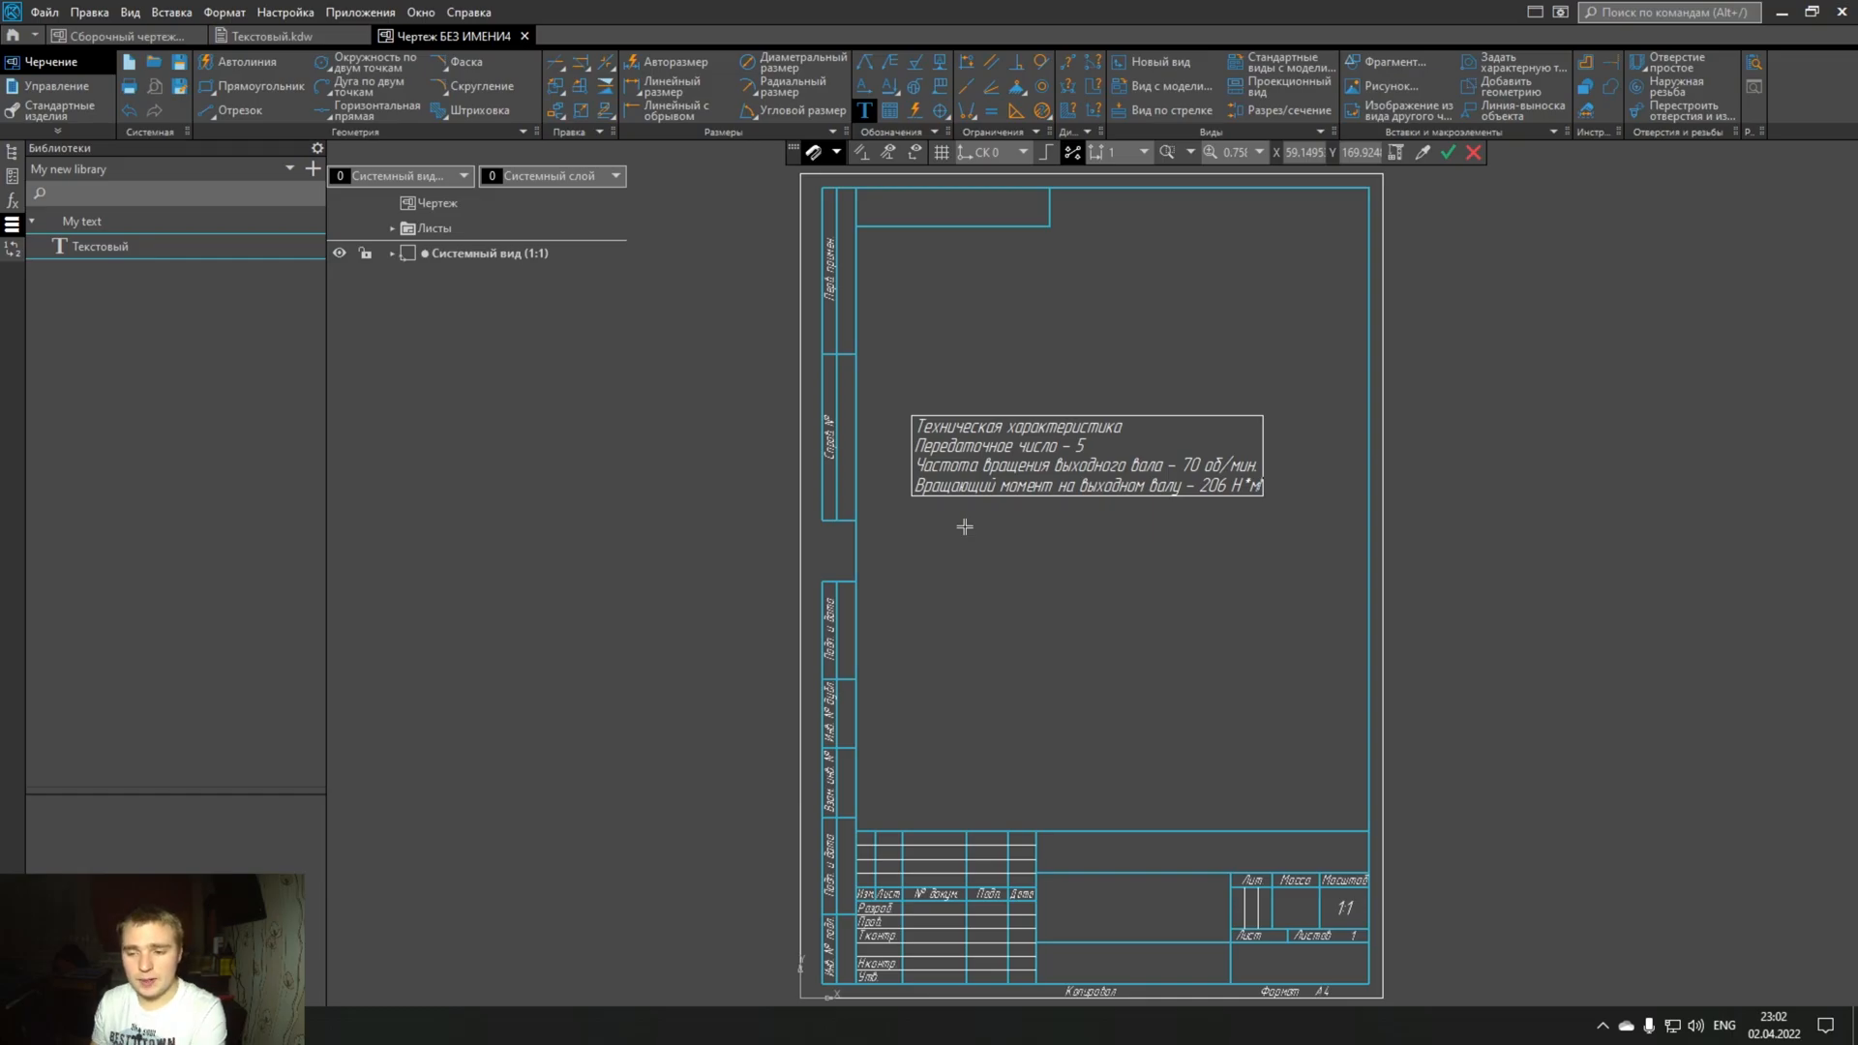
- Inspect the full technical characteristic text in the assembly drawing, and return to the untitled drawing
click(126, 36)
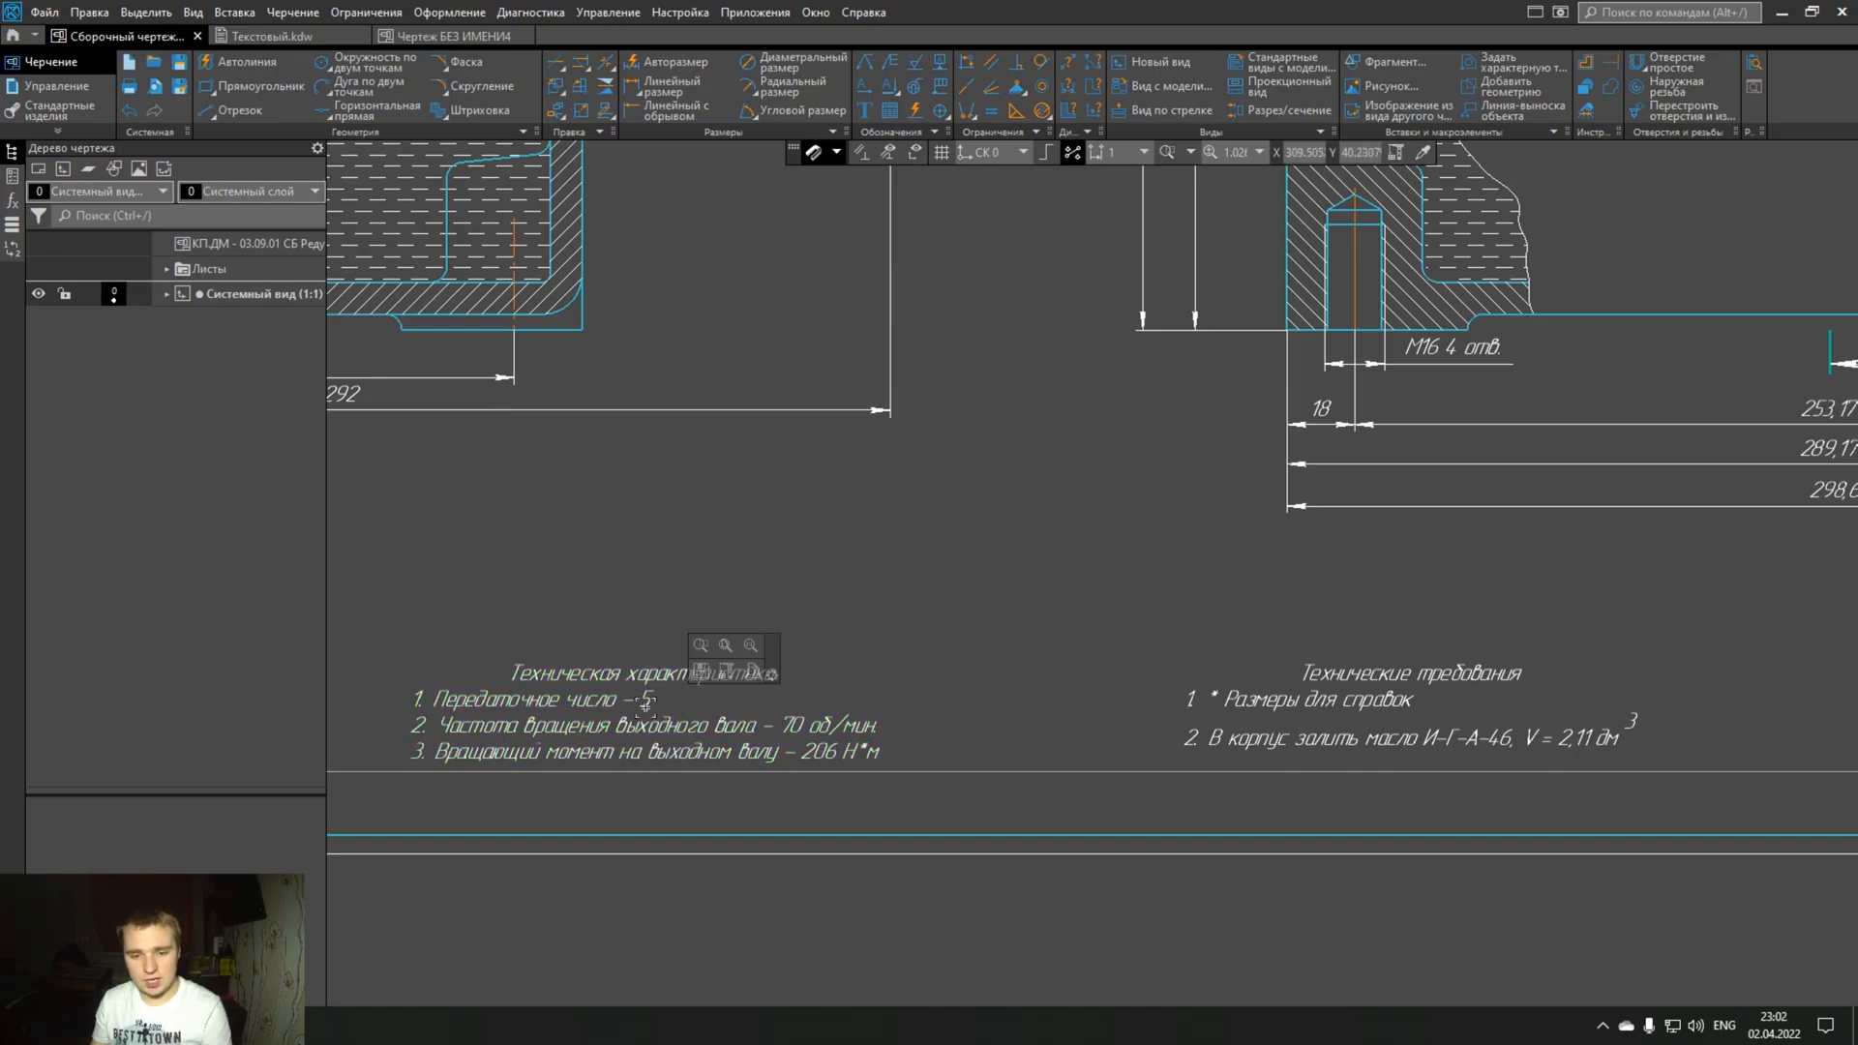
double_click(674, 699)
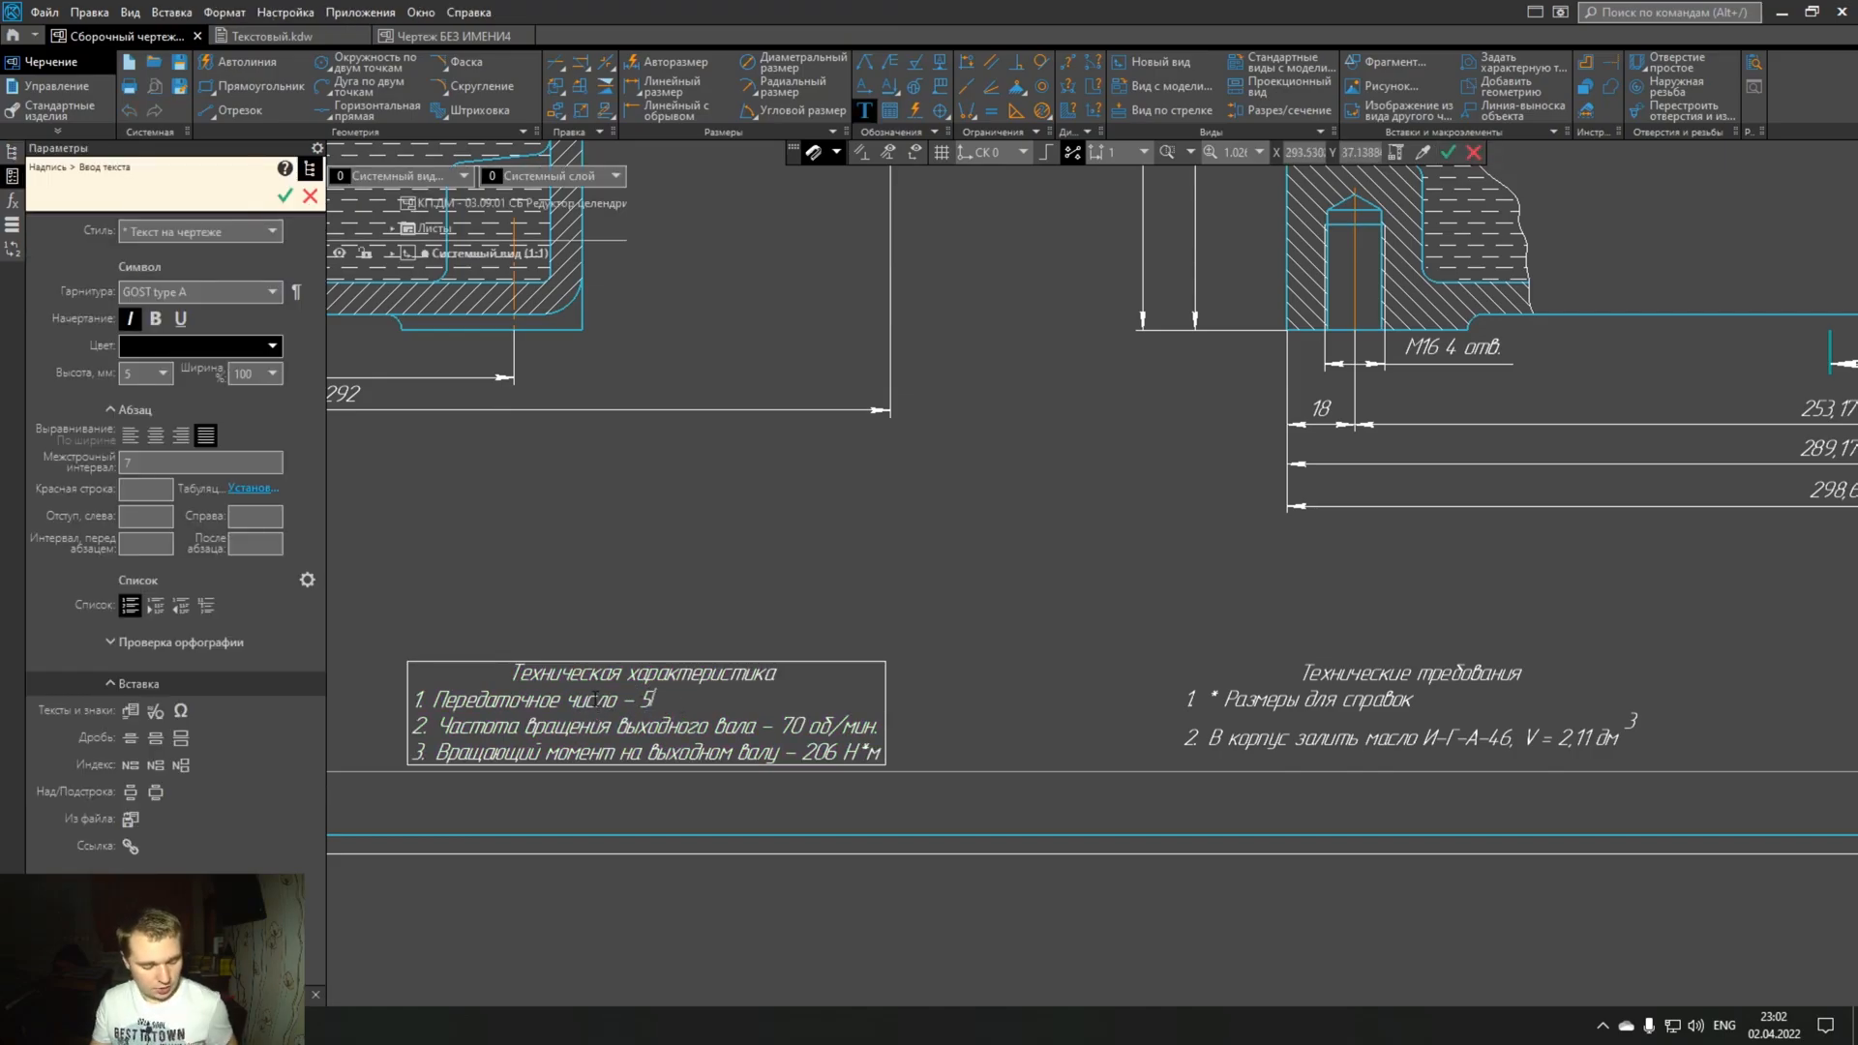
key(ctrl+a)
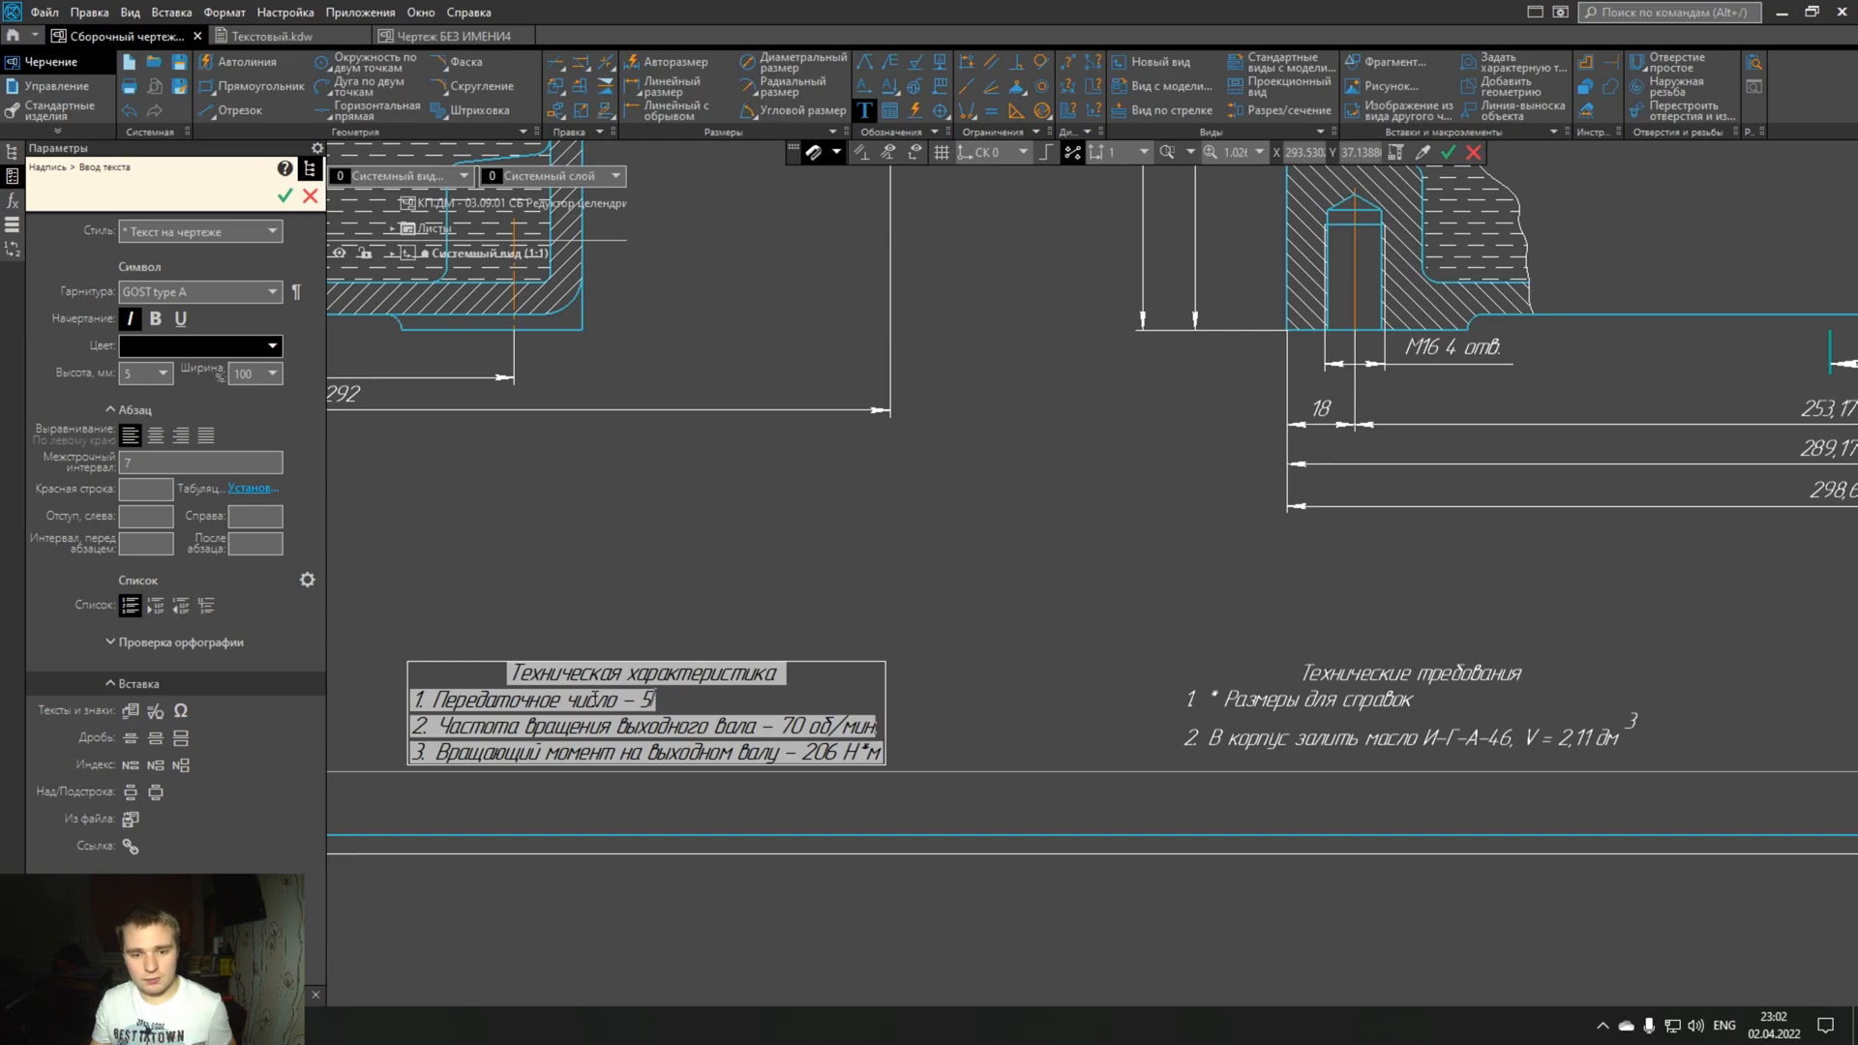
click(680, 503)
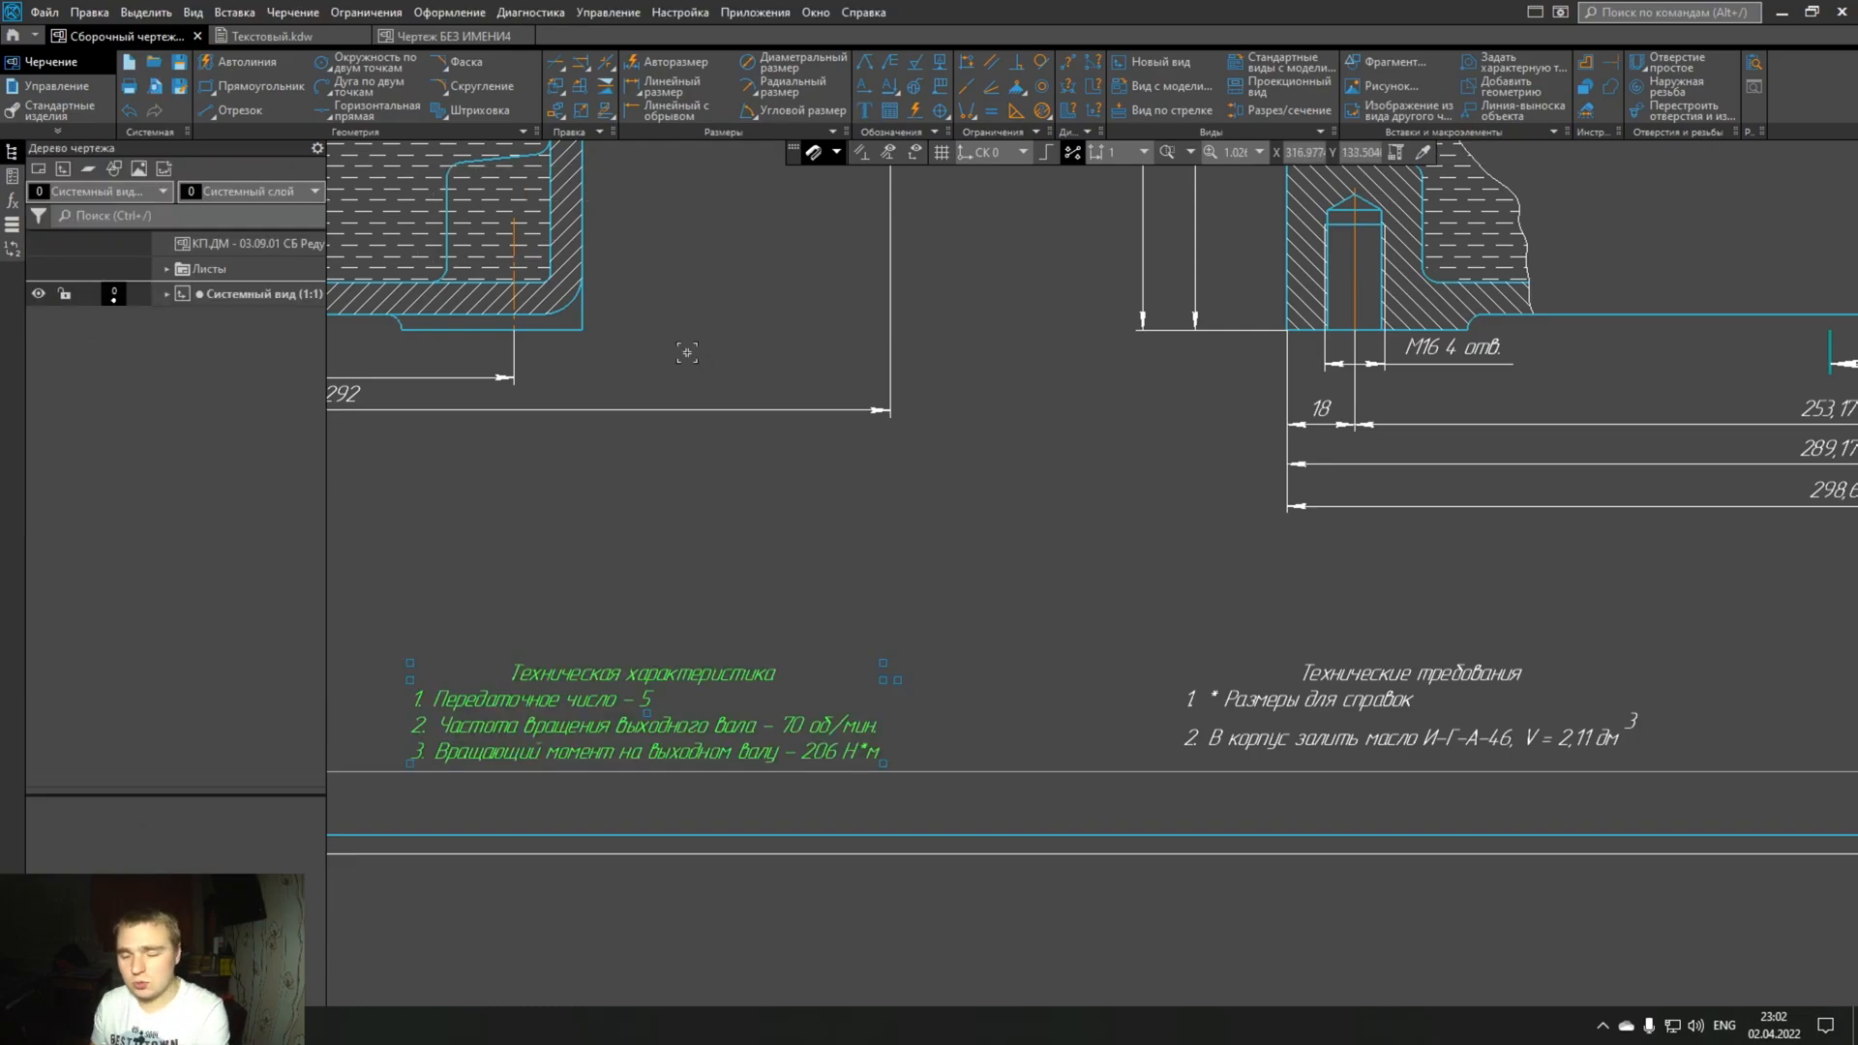
click(465, 39)
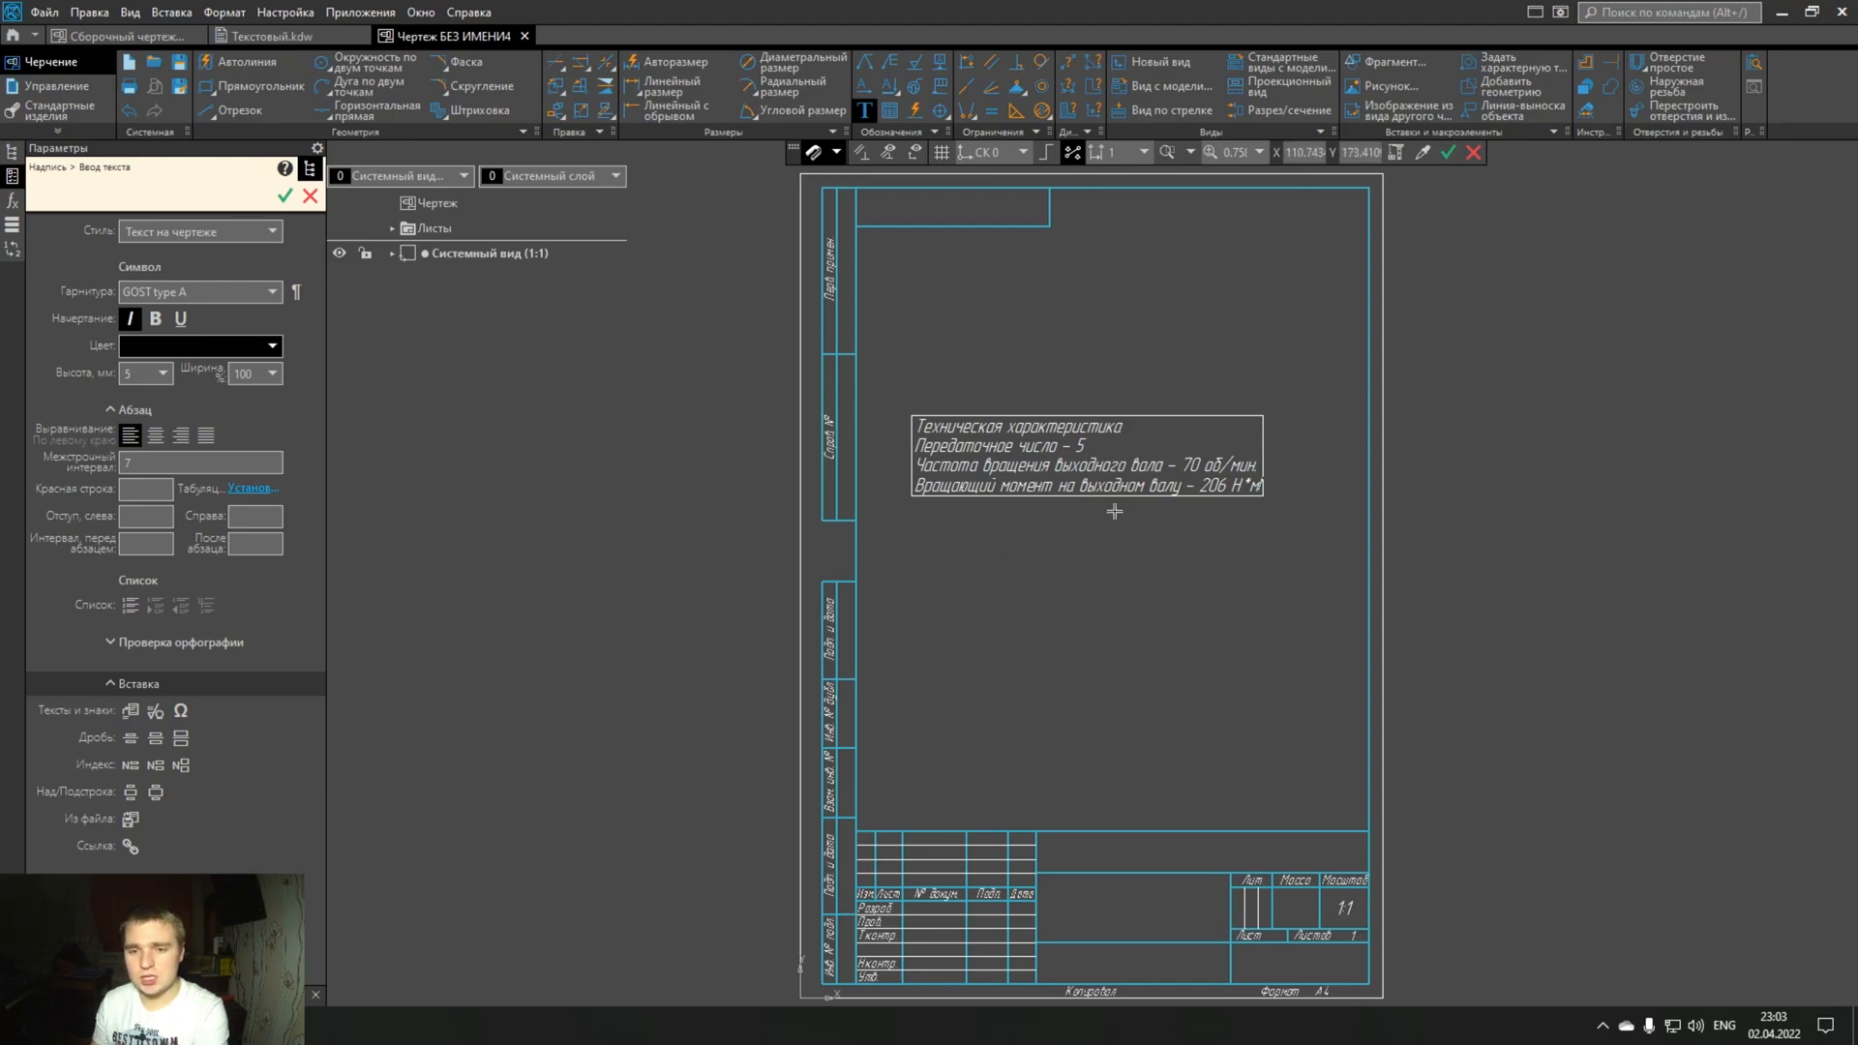
- Switch to File Explorer and browse to the Libs folder under C:\Program Files\ASCON\KOMPAS-3D v20, examining its library files
key(super+d)
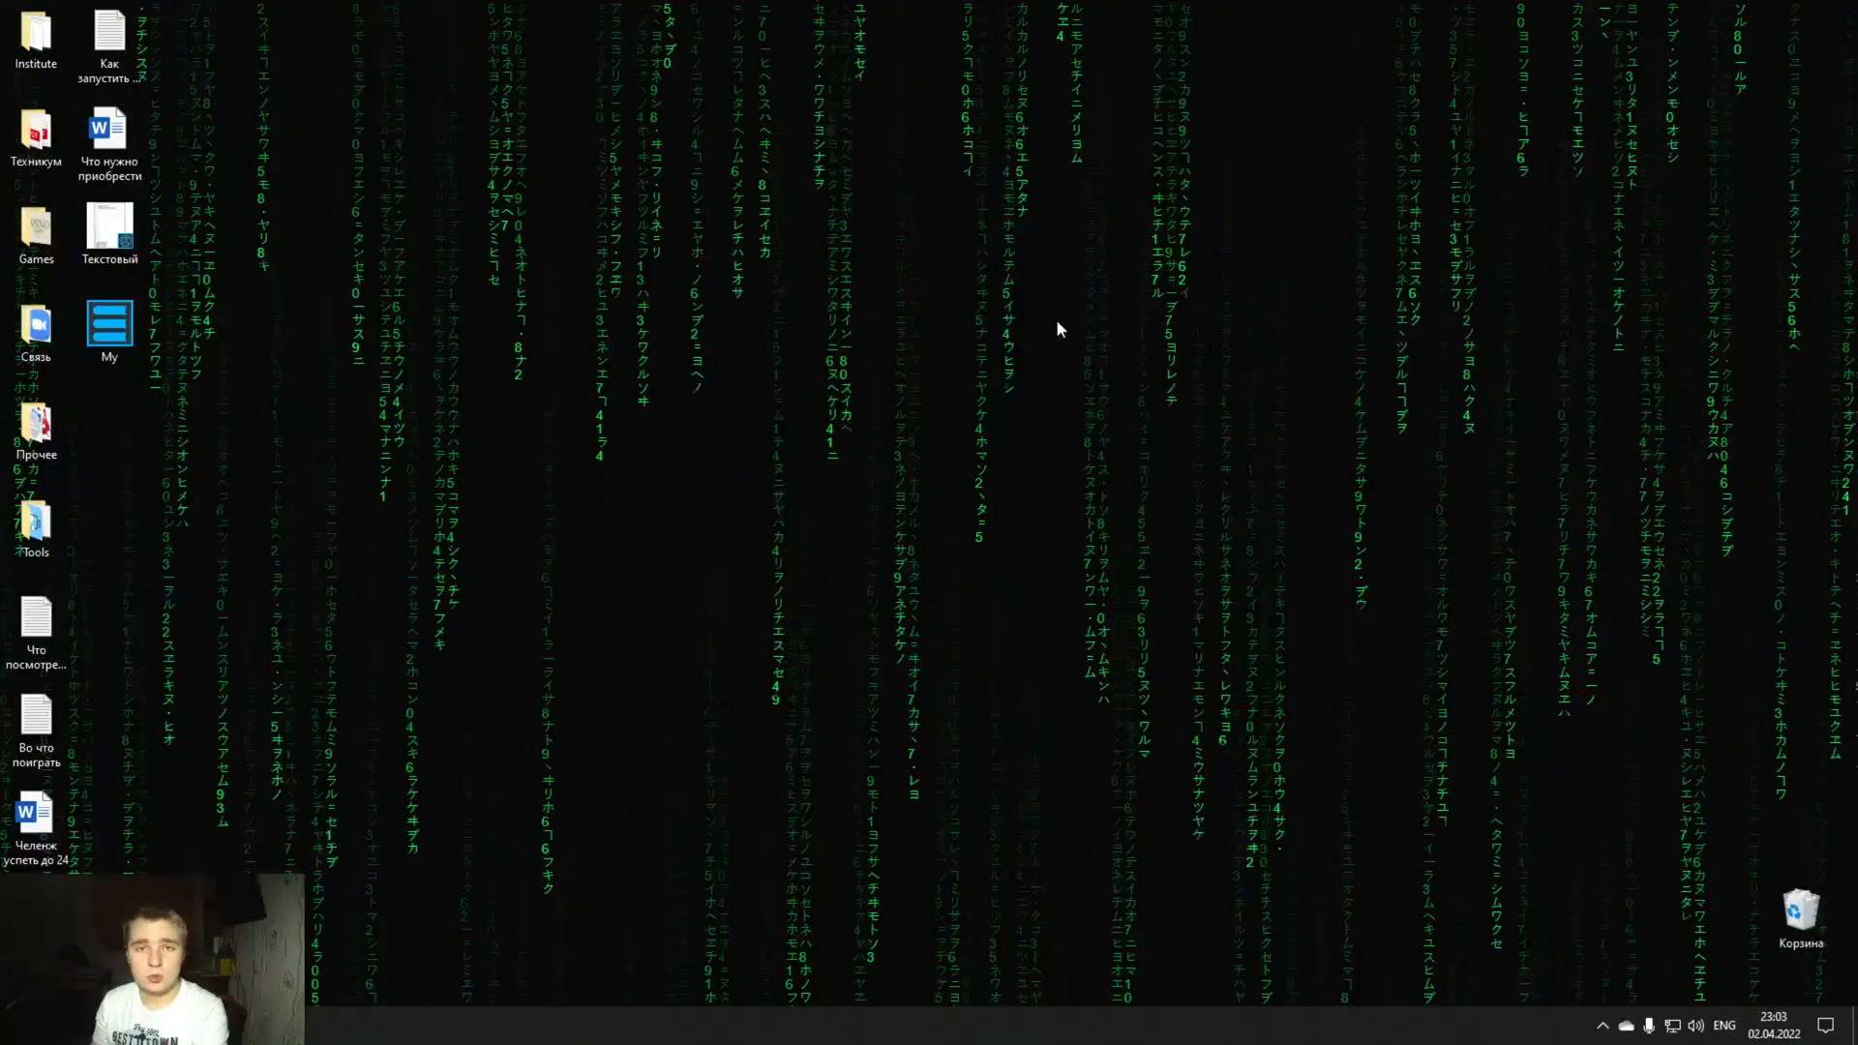
double_click(109, 341)
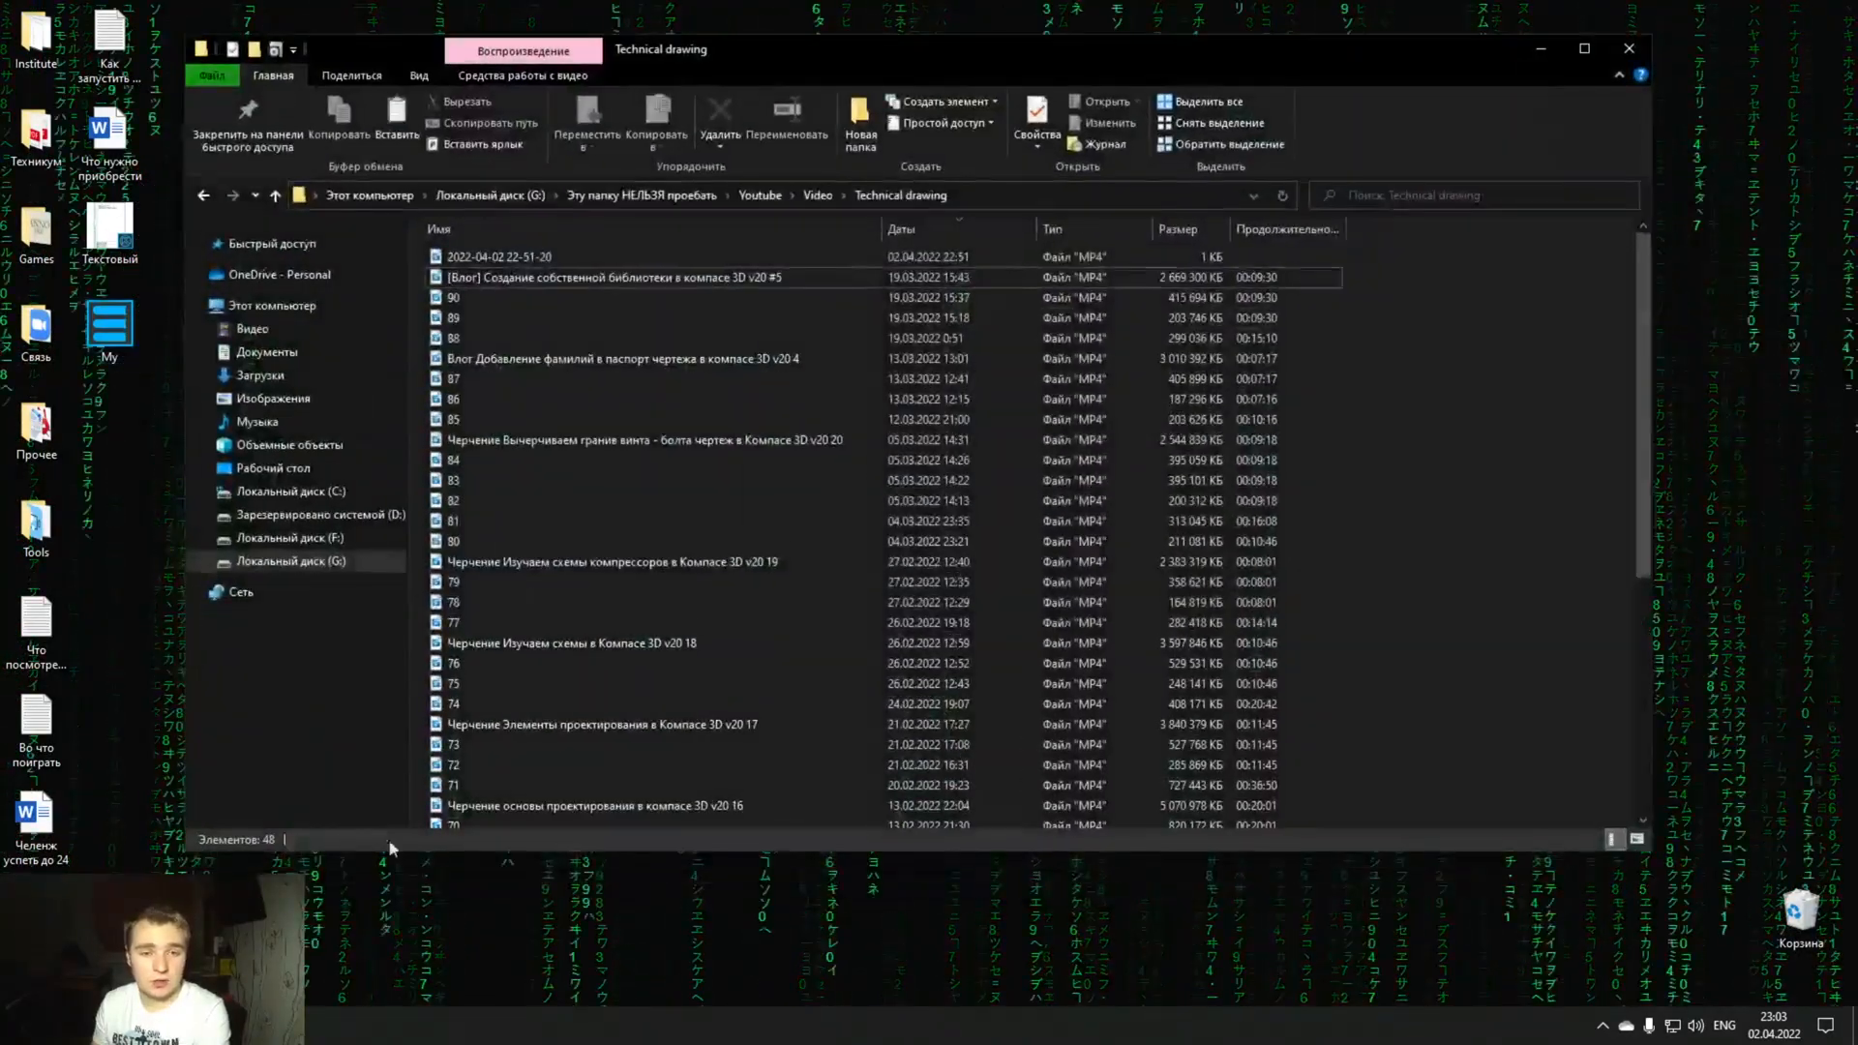
click(317, 308)
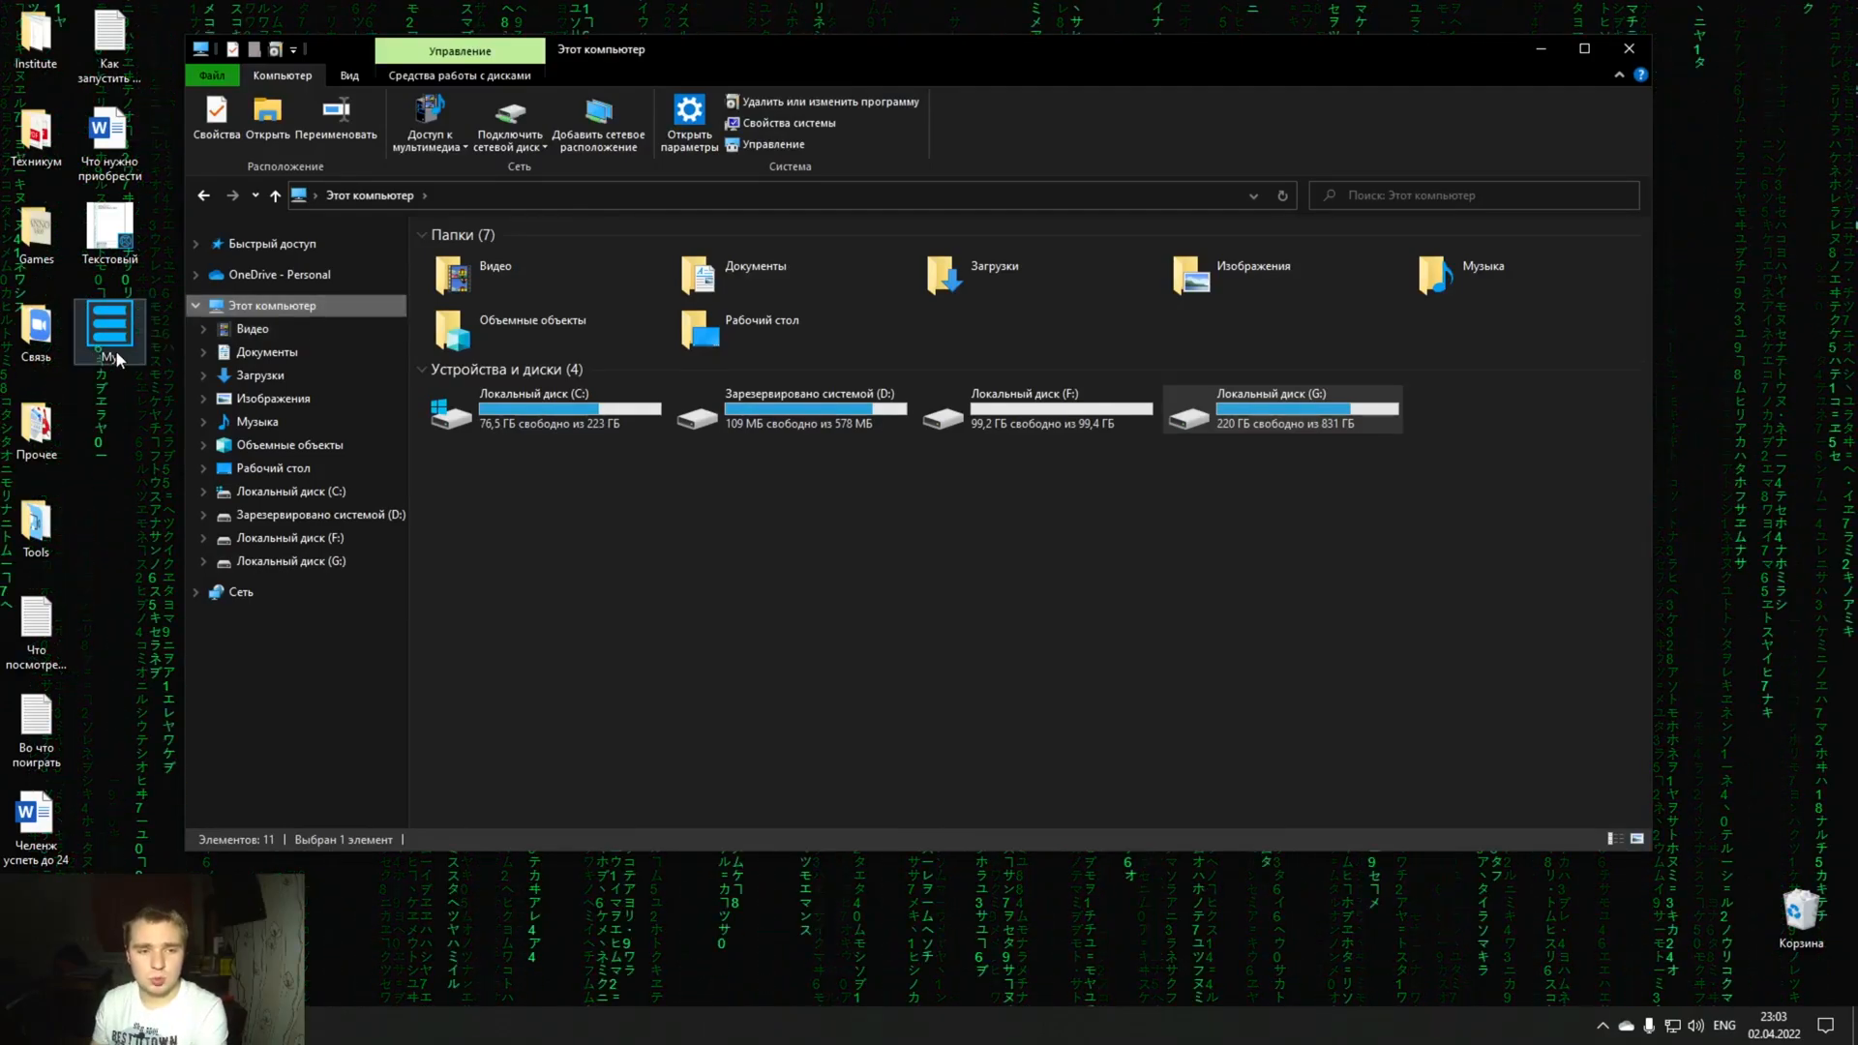
double_click(600, 421)
double_click(520, 302)
double_click(520, 302)
double_click(537, 257)
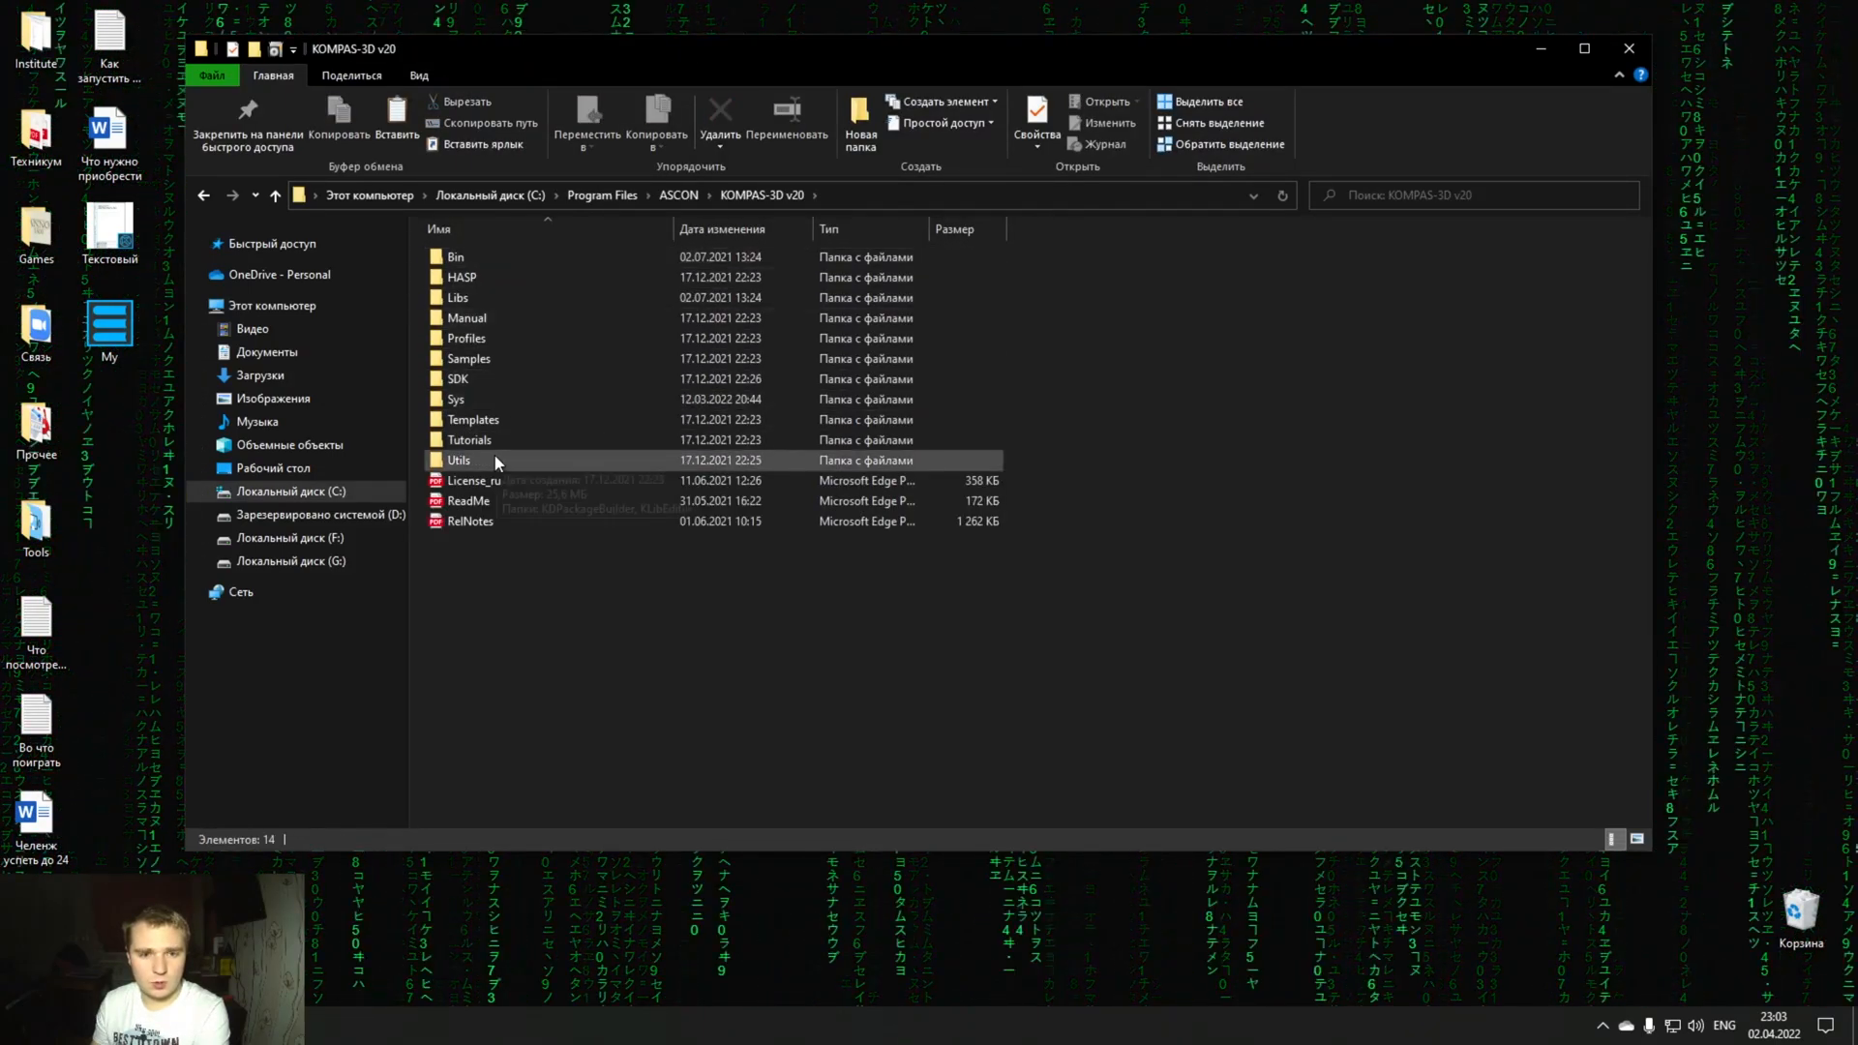
double_click(492, 297)
scroll(600, 465, down, 7)
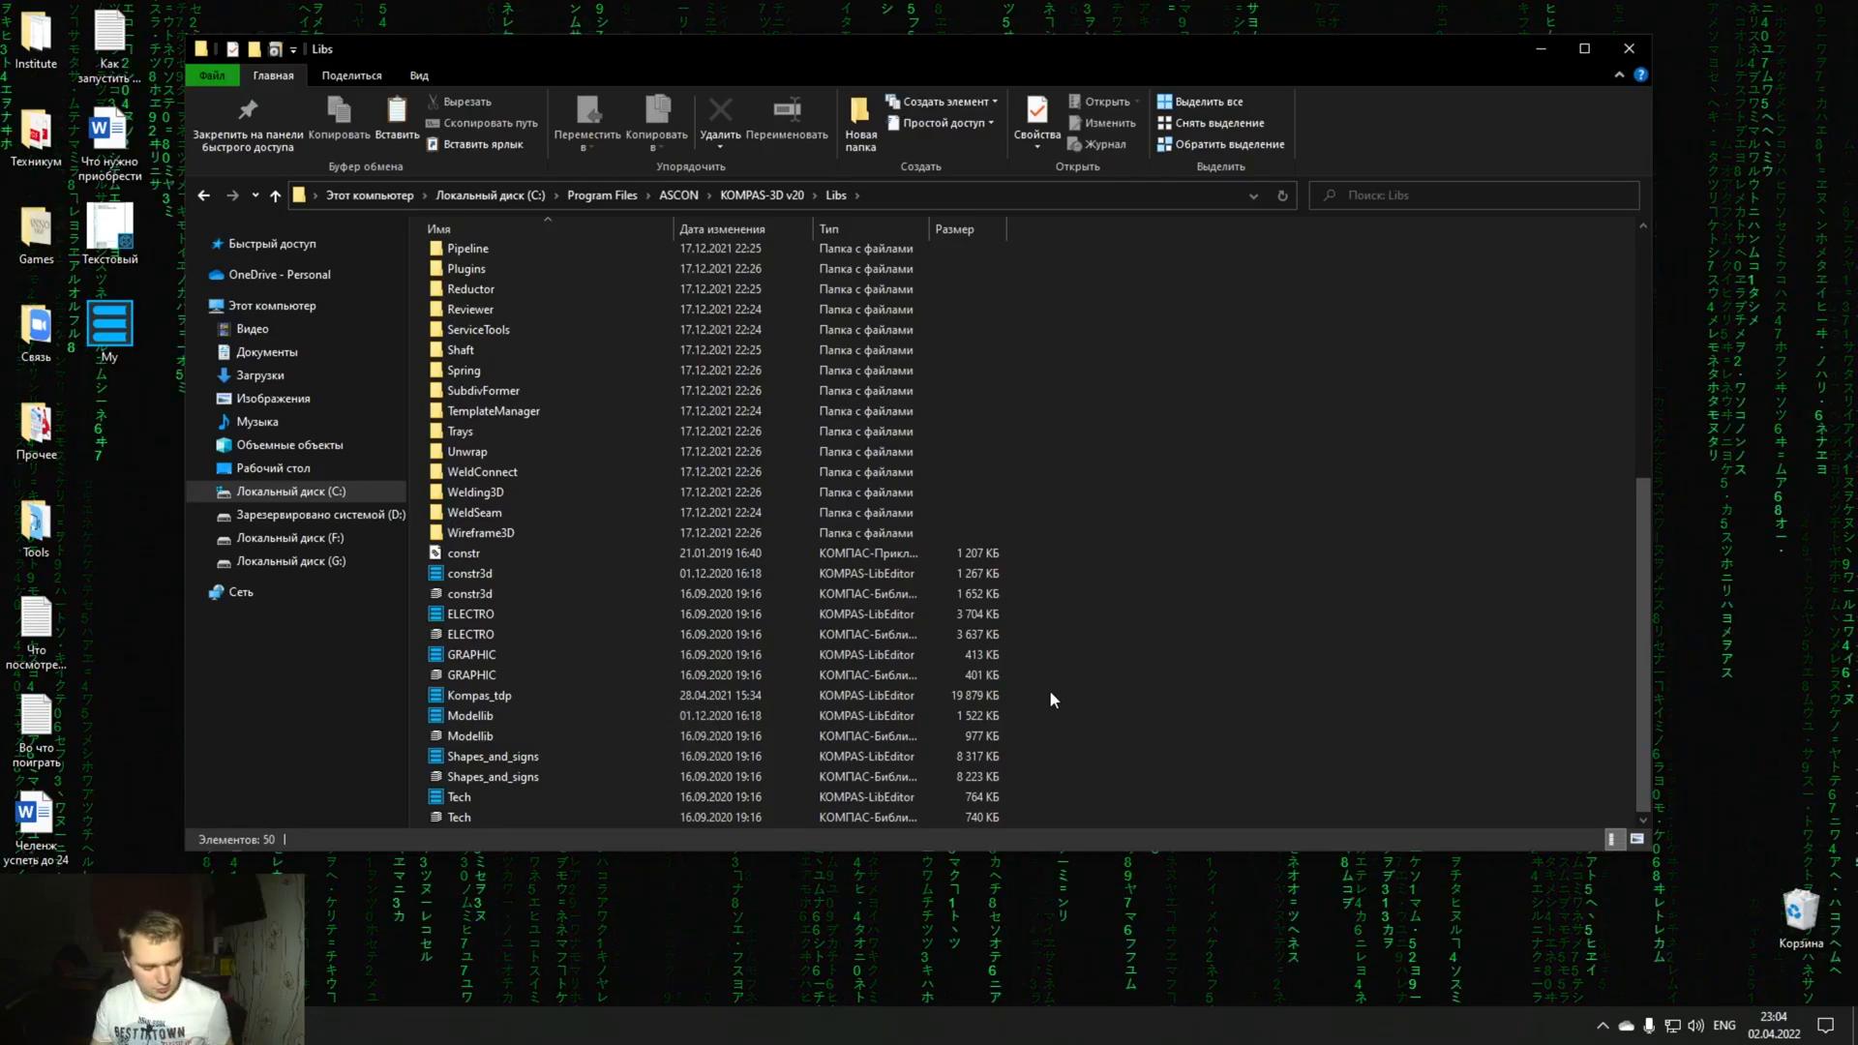
key(ctrl+v)
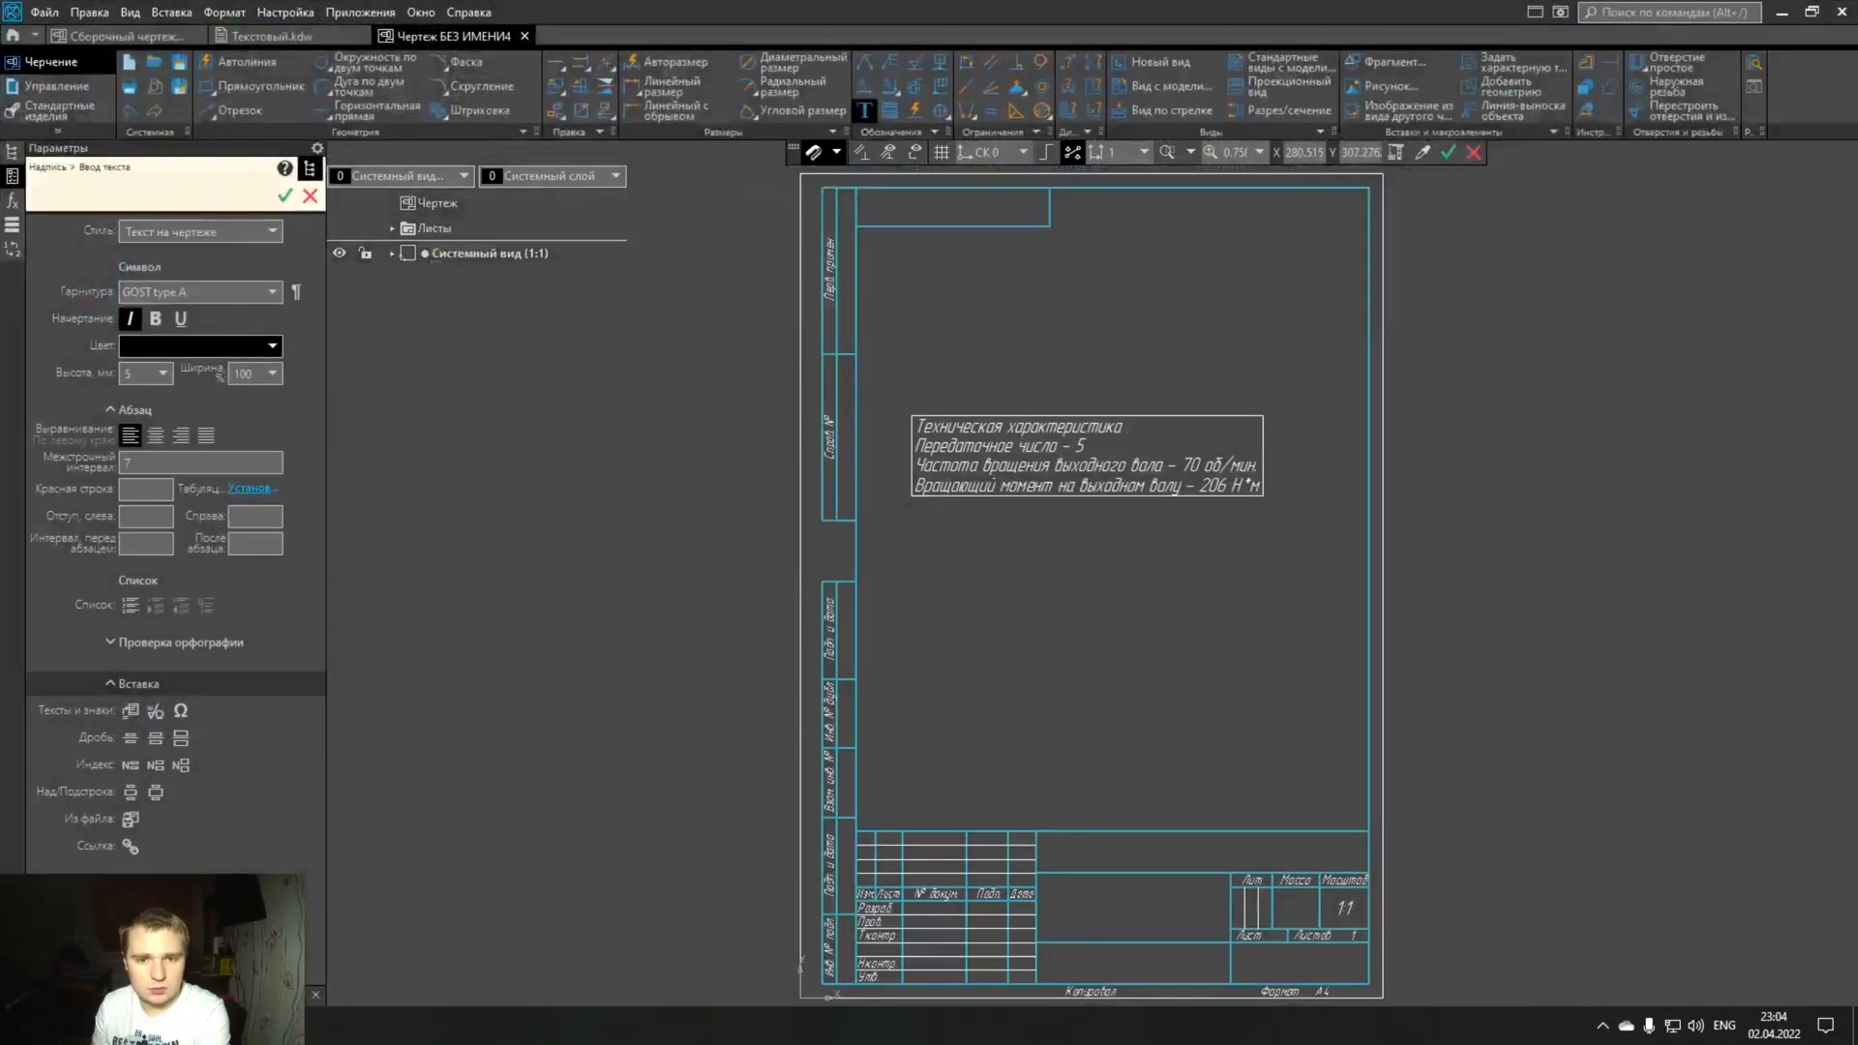
- Close KOMPAS-3D, discarding the changes in the assembly drawing and in the untitled drawing
click(1854, 12)
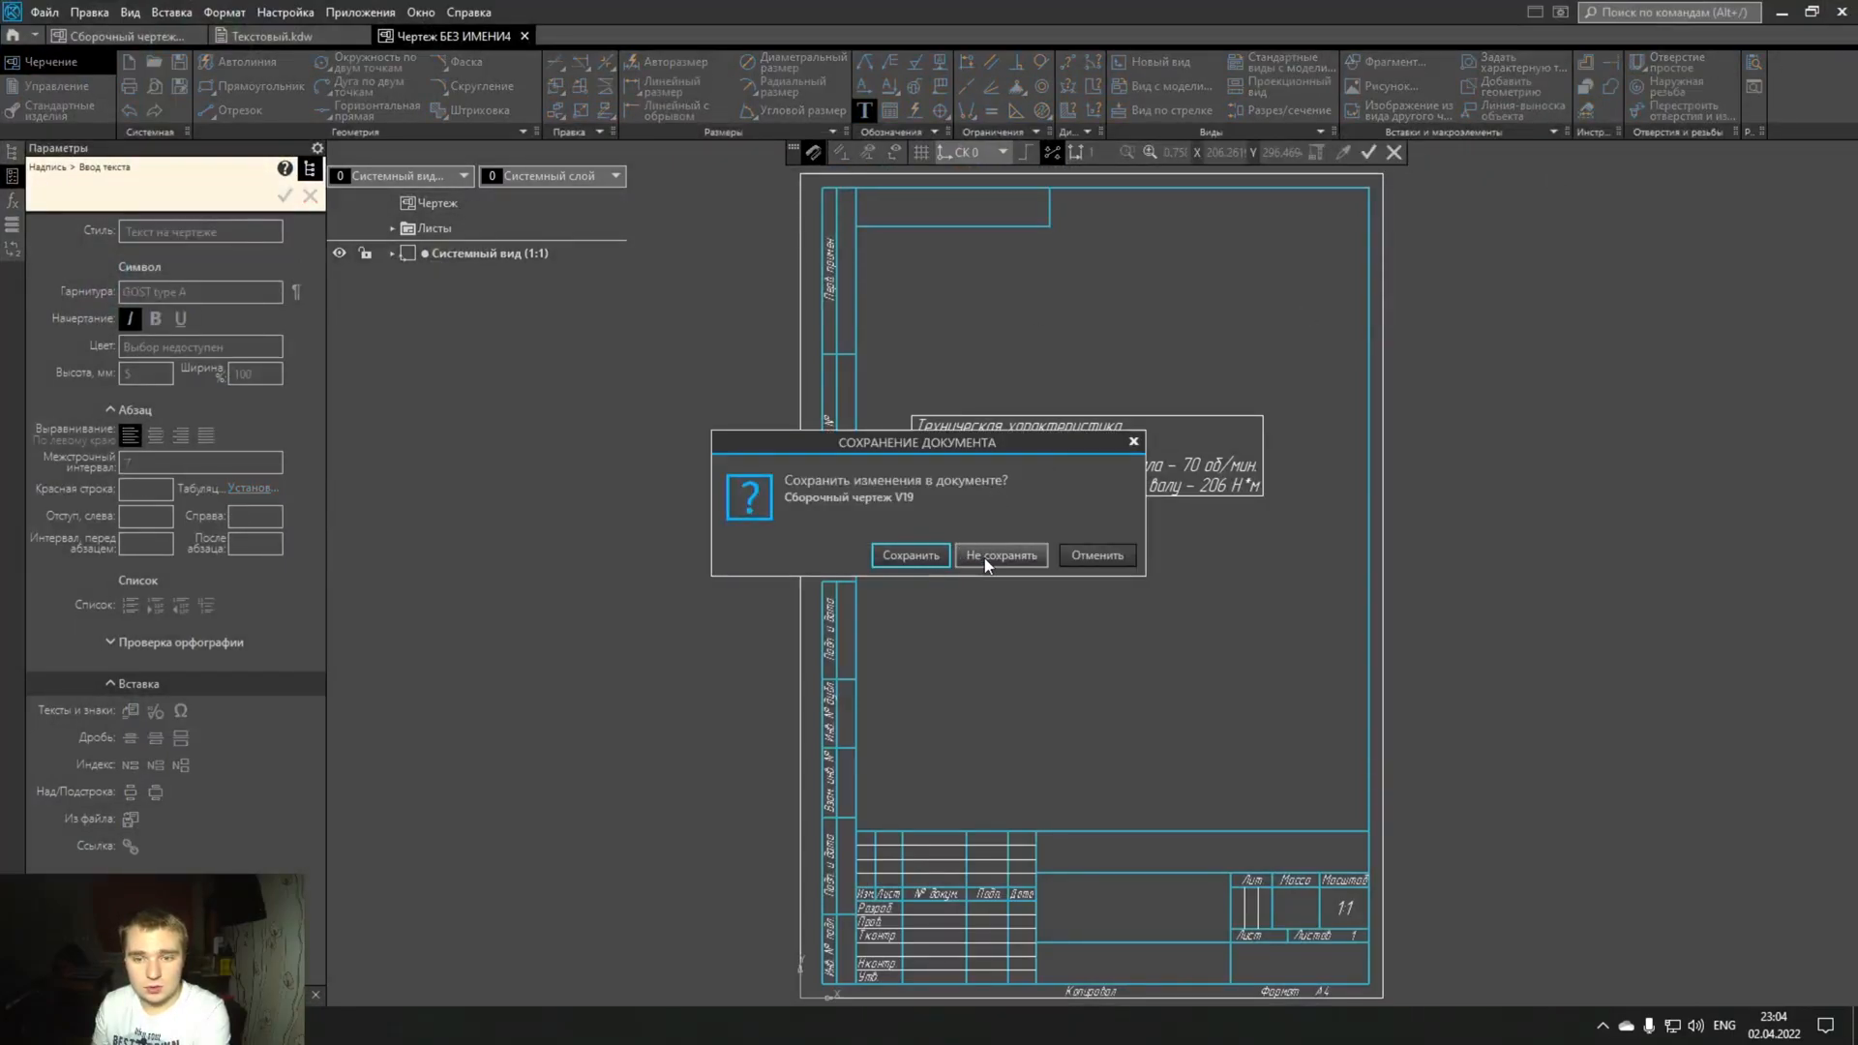
click(984, 558)
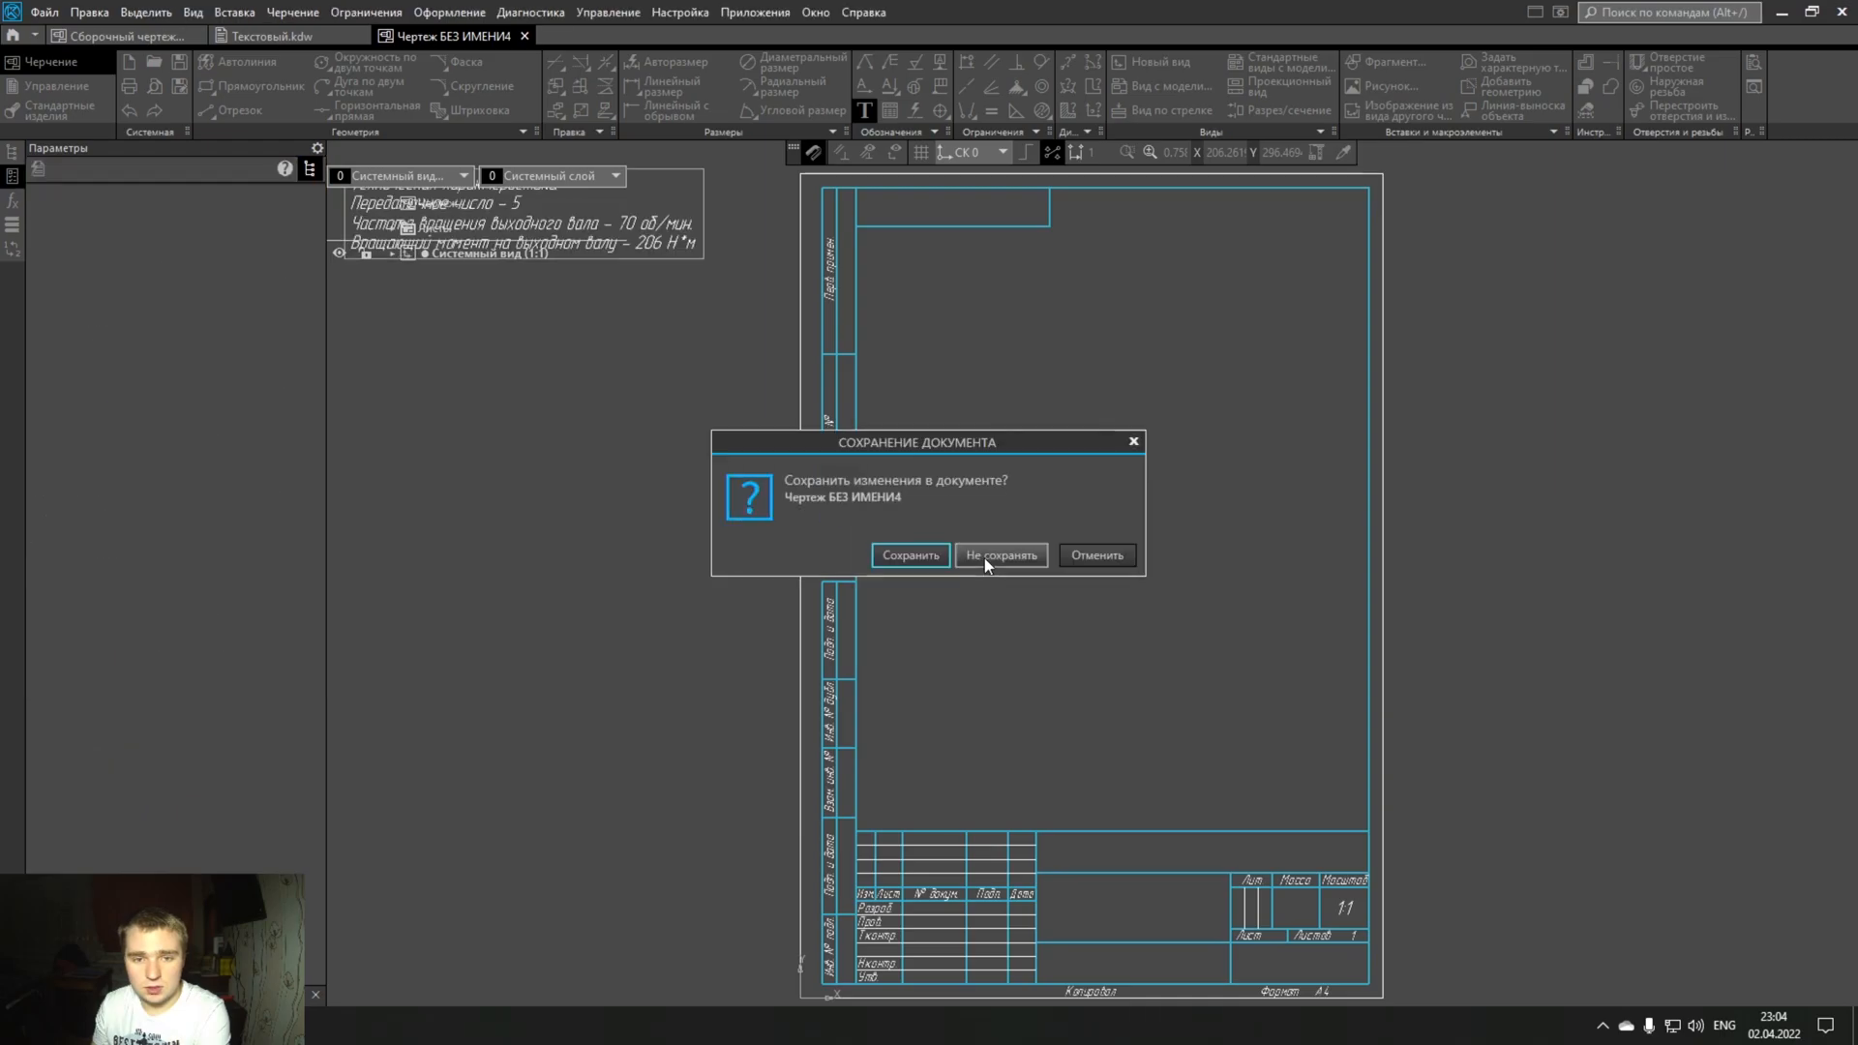
click(984, 558)
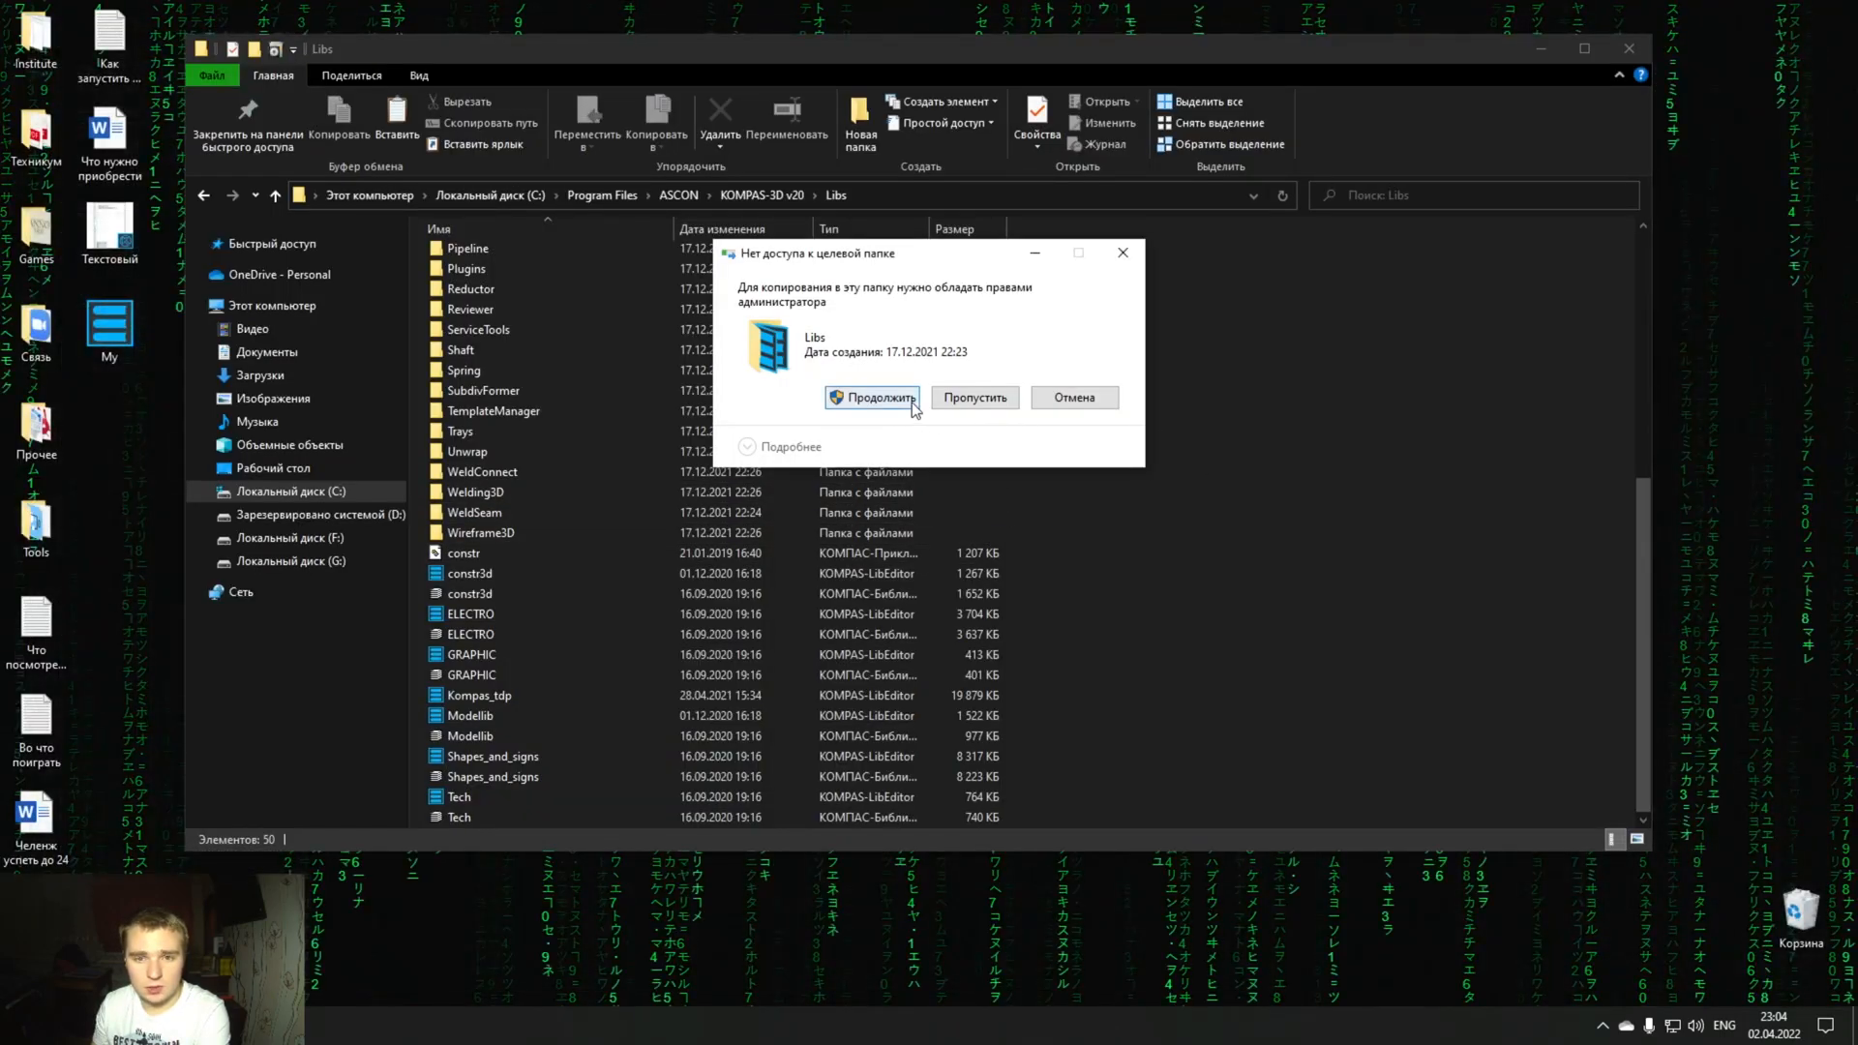
- Authorize copying the My library file into the Libs folder, and delete the My and Текстовый files from the desktop
click(908, 404)
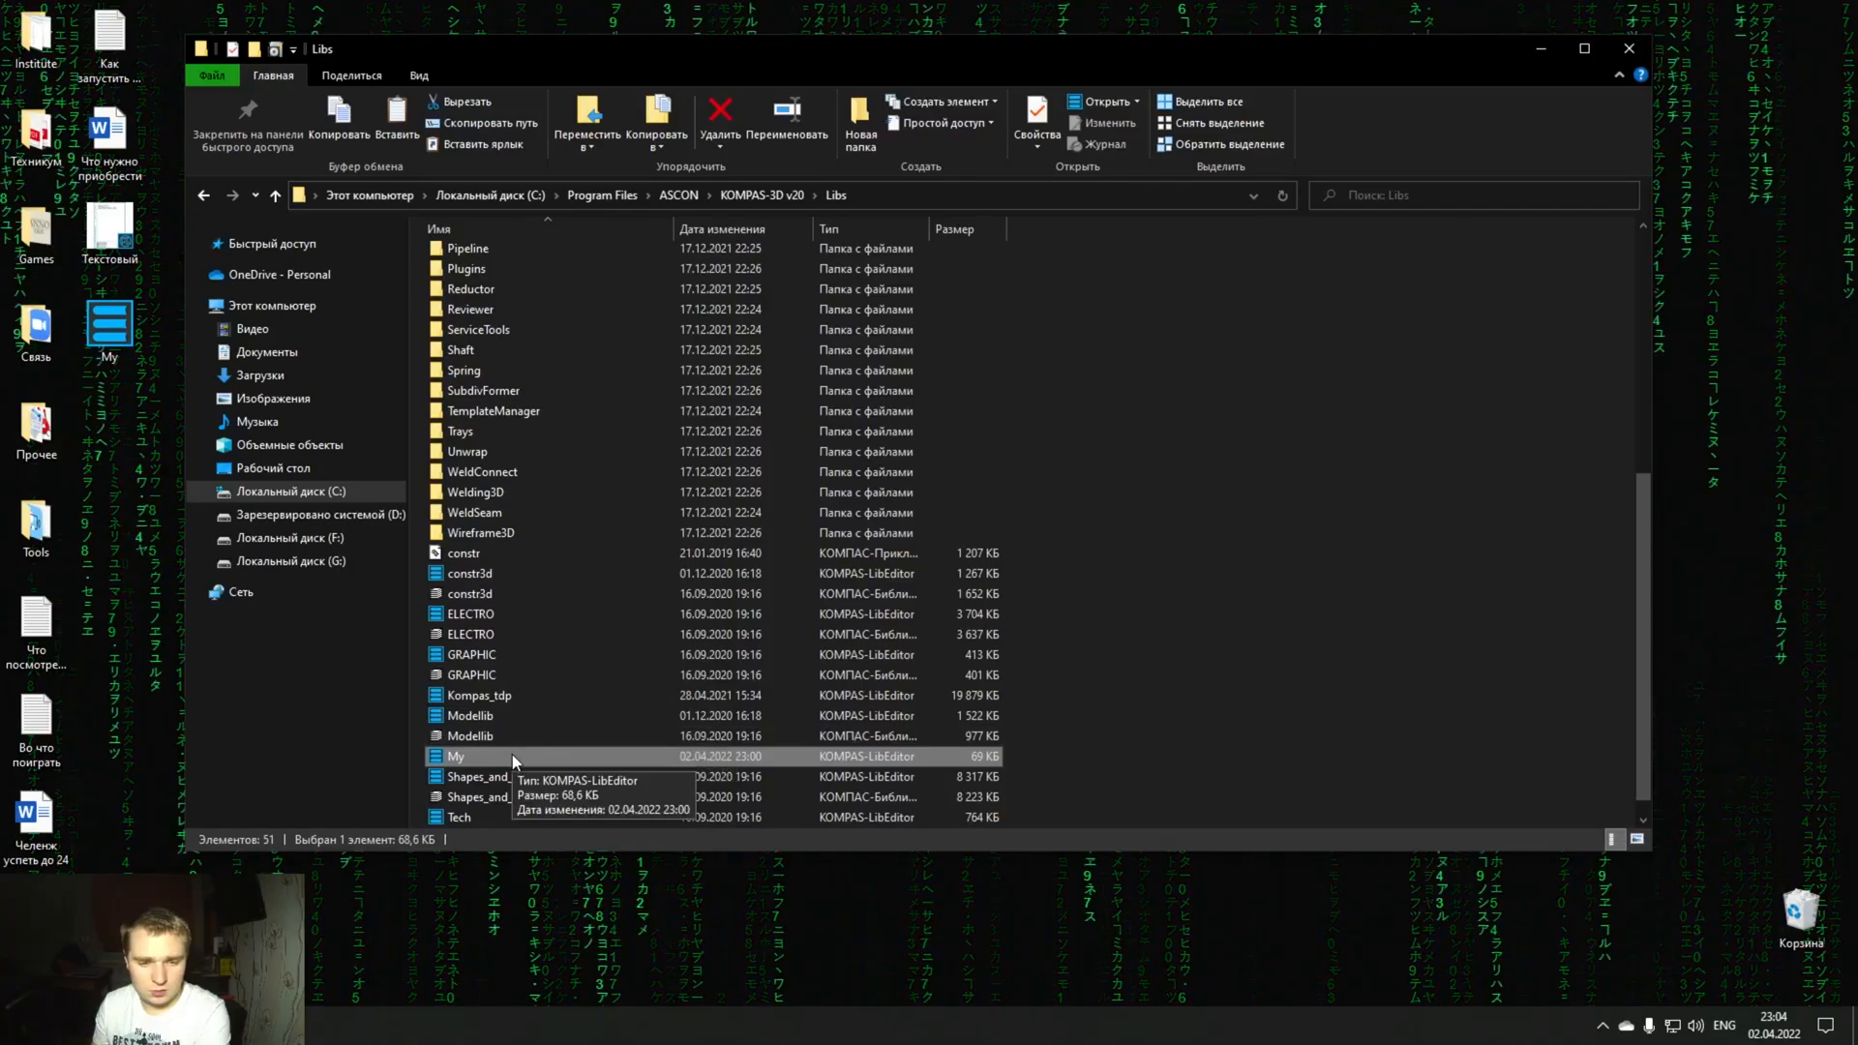
scroll(514, 752, up, 2)
drag(125, 442, 99, 244)
key(Delete)
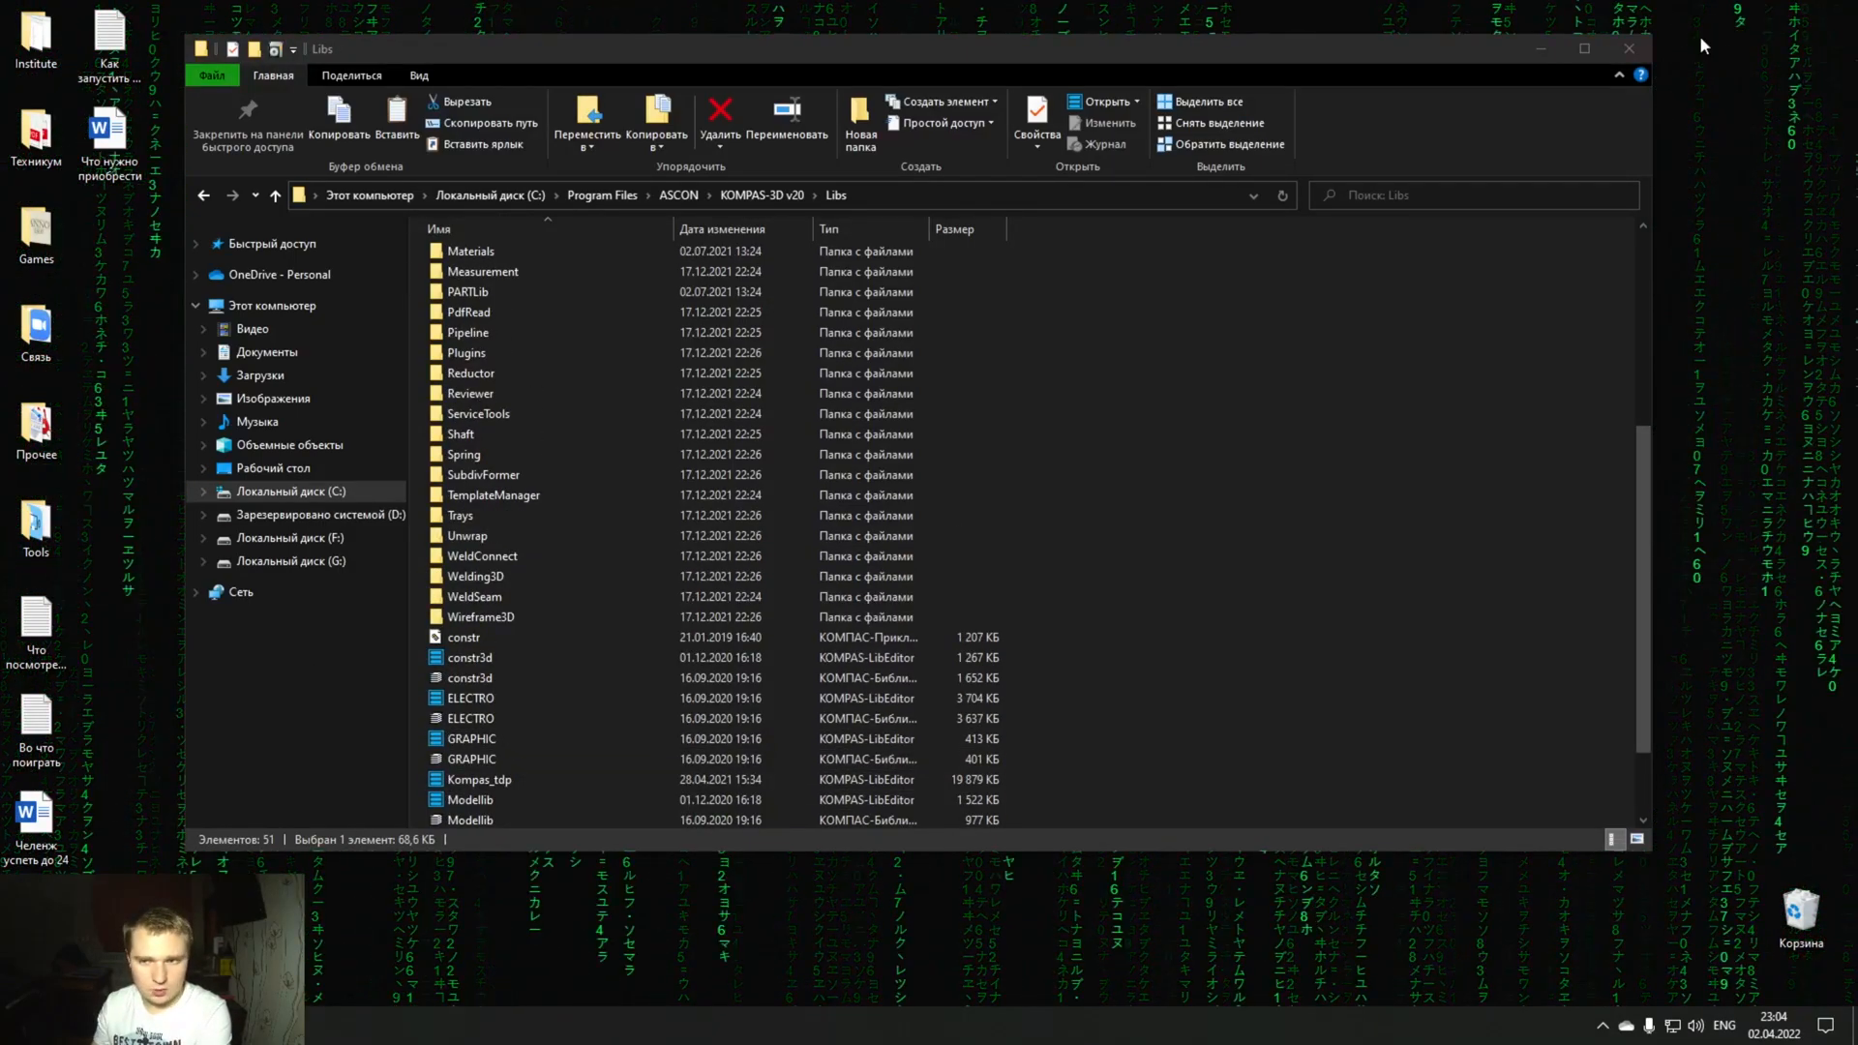
- Close the Libs folder, launch KOMPAS-3D v20 from the desktop Tools folder, and close that folder
click(1630, 49)
double_click(36, 528)
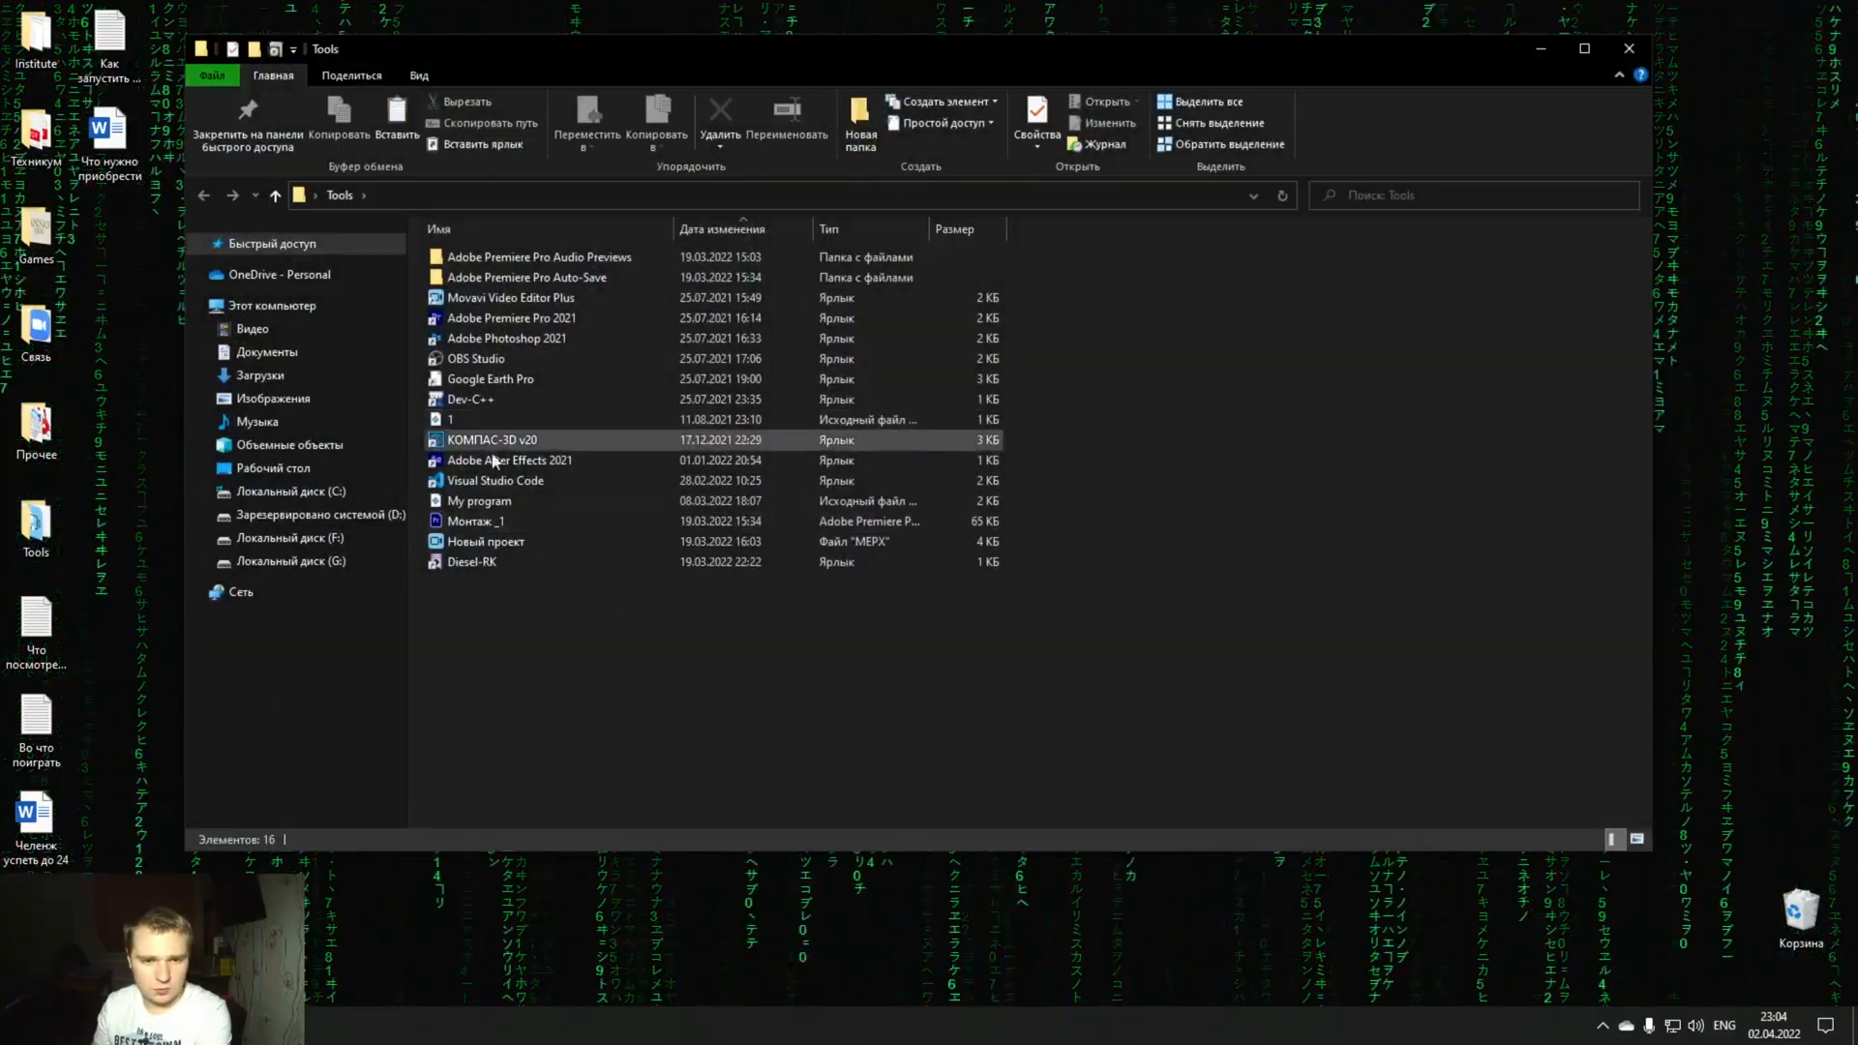
double_click(552, 442)
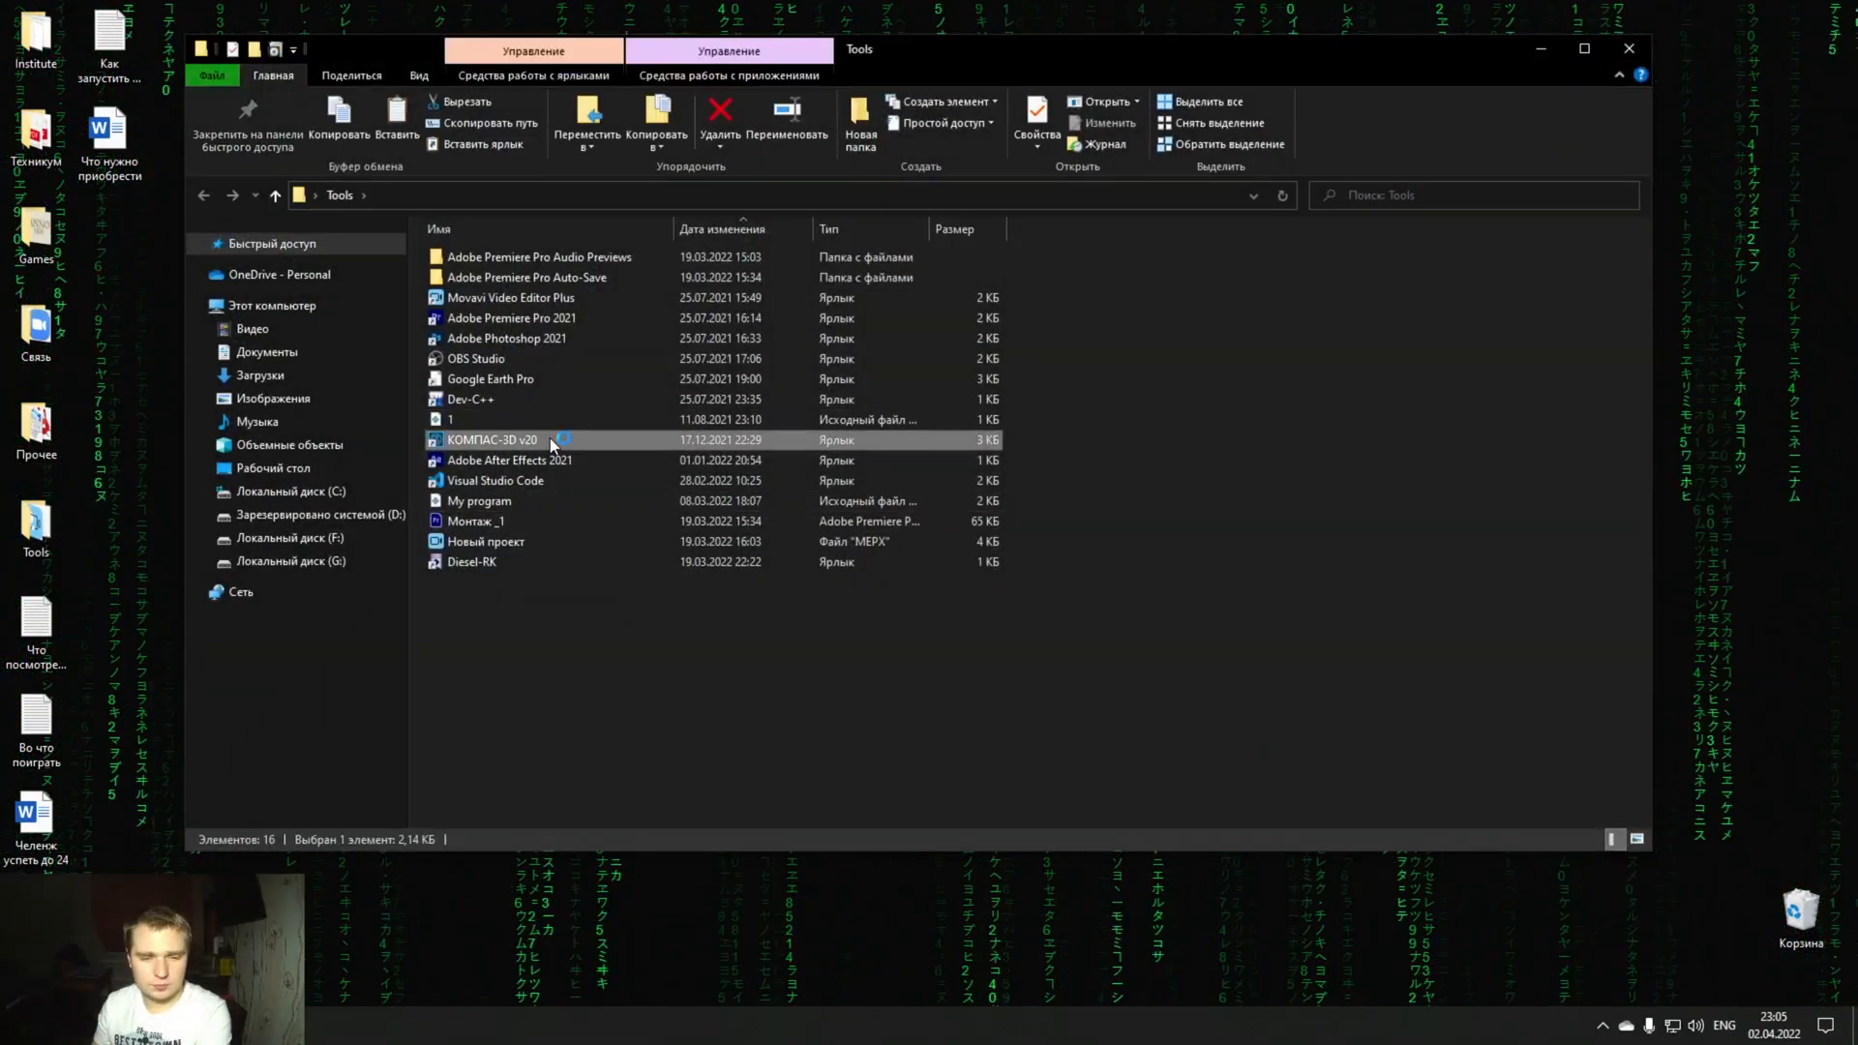
click(1629, 48)
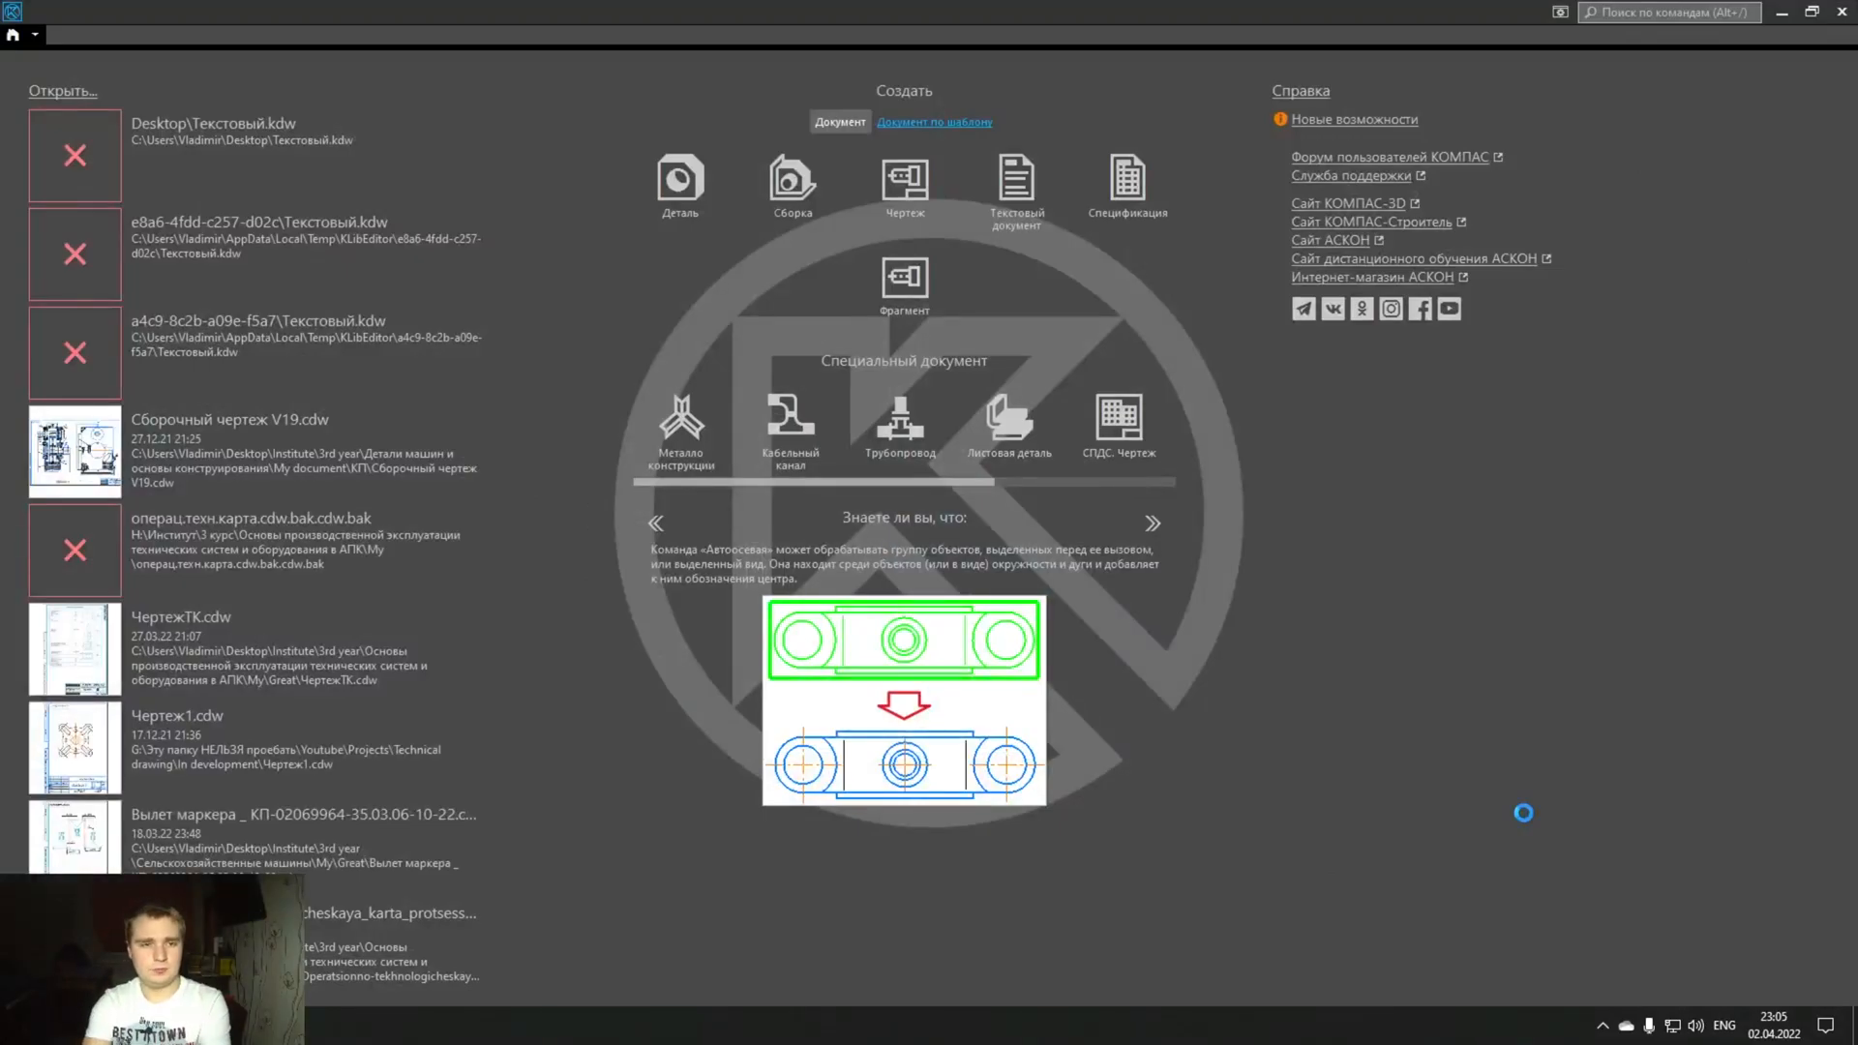
- Create a new drawing and display the contents of My new library in it
click(35, 36)
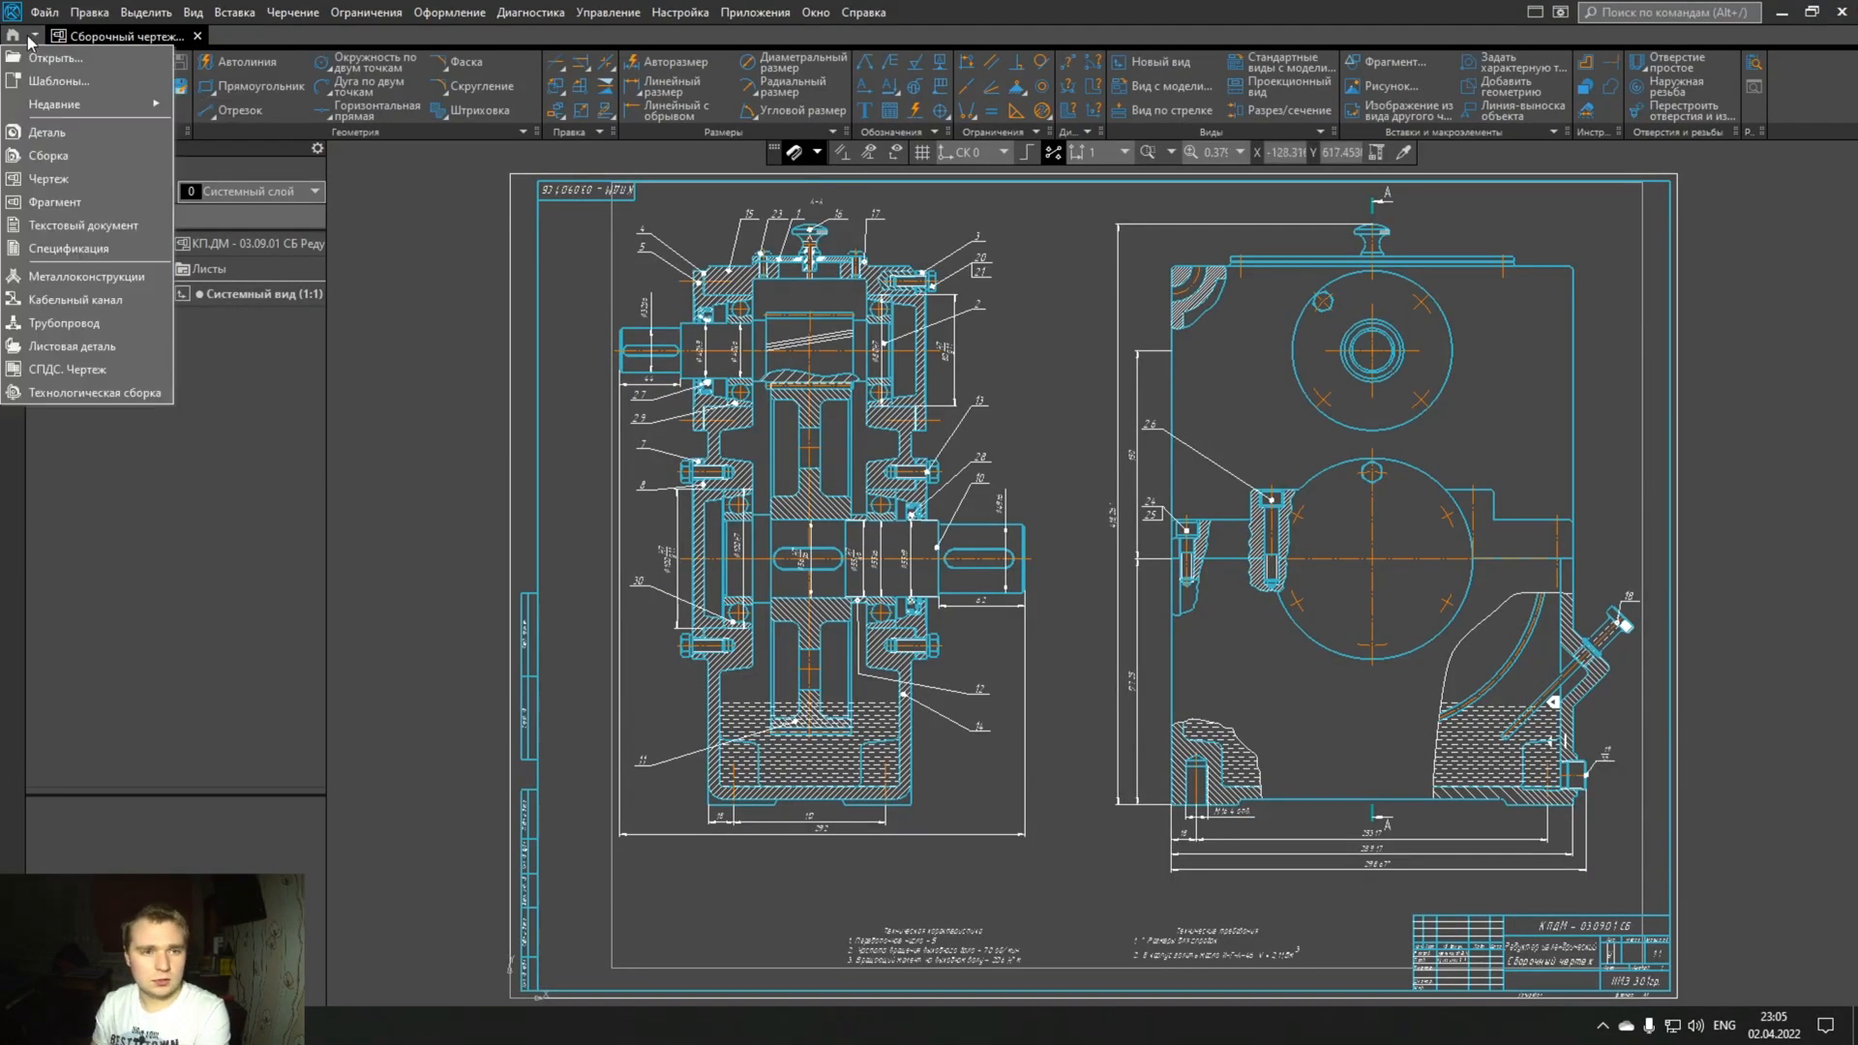
click(74, 180)
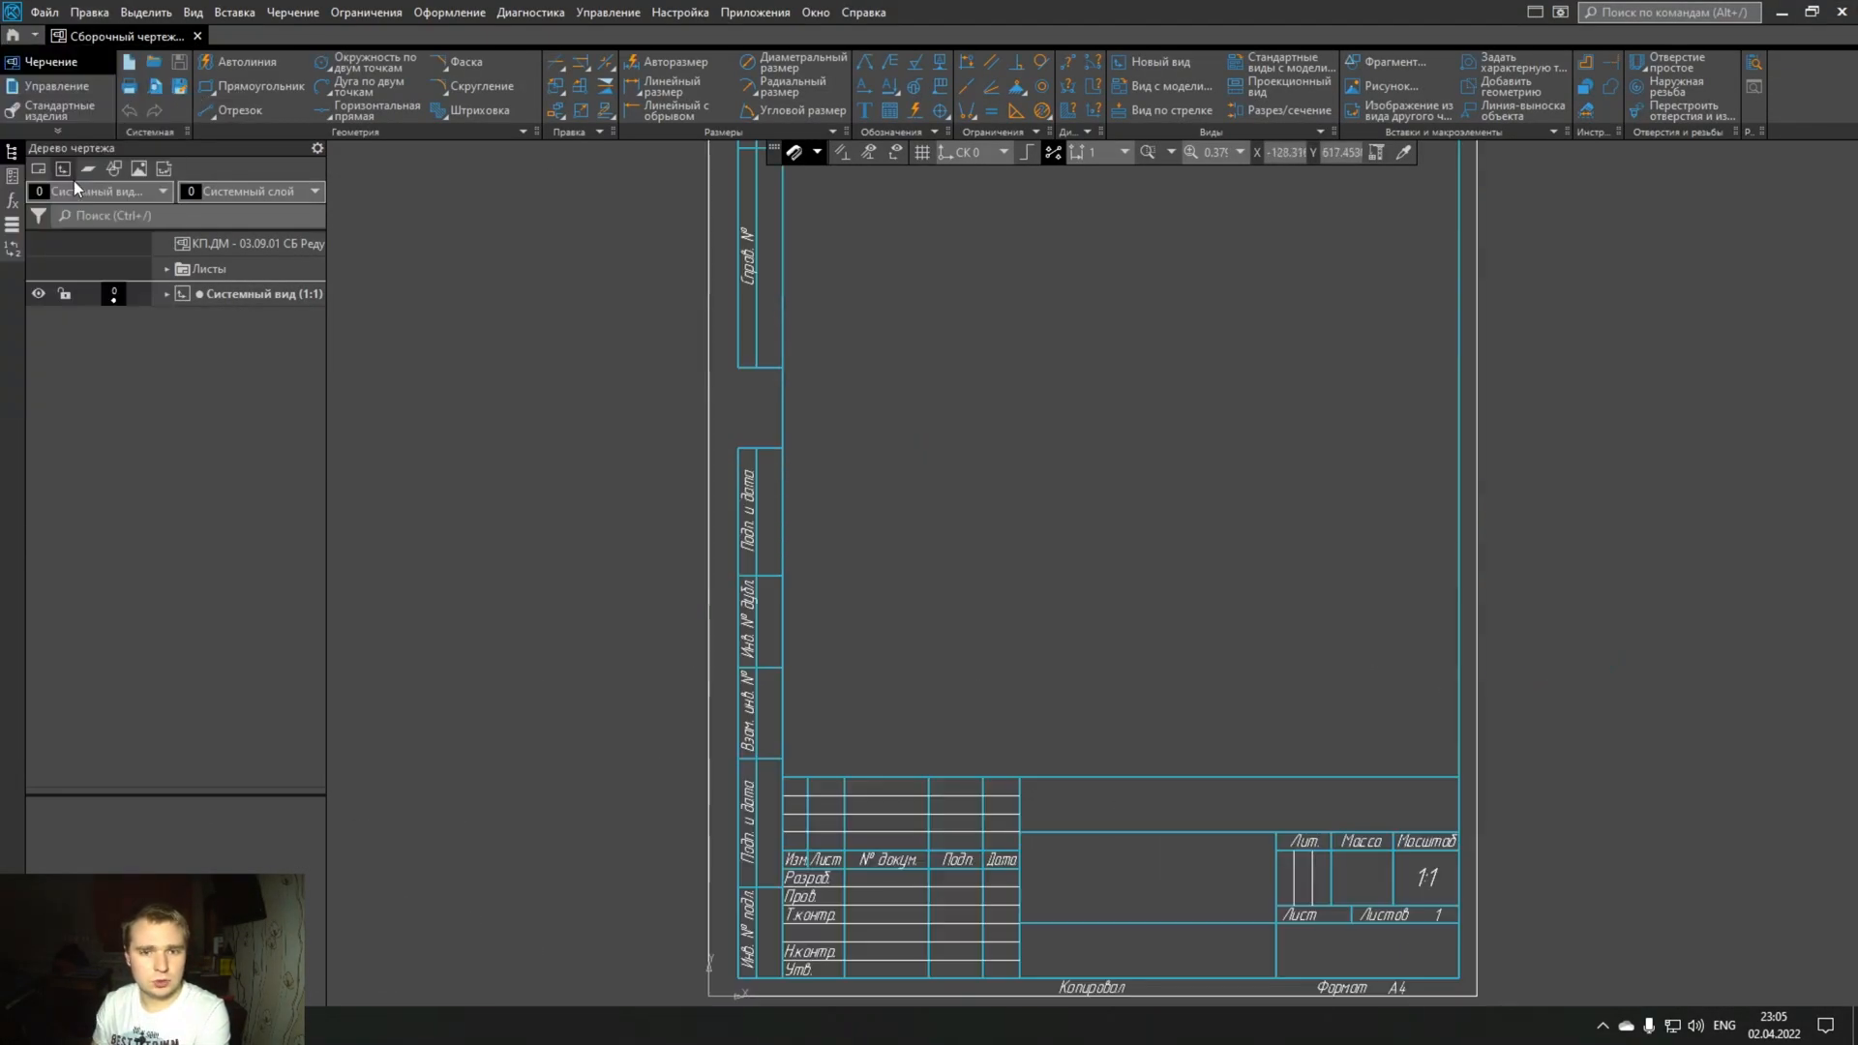
click(12, 226)
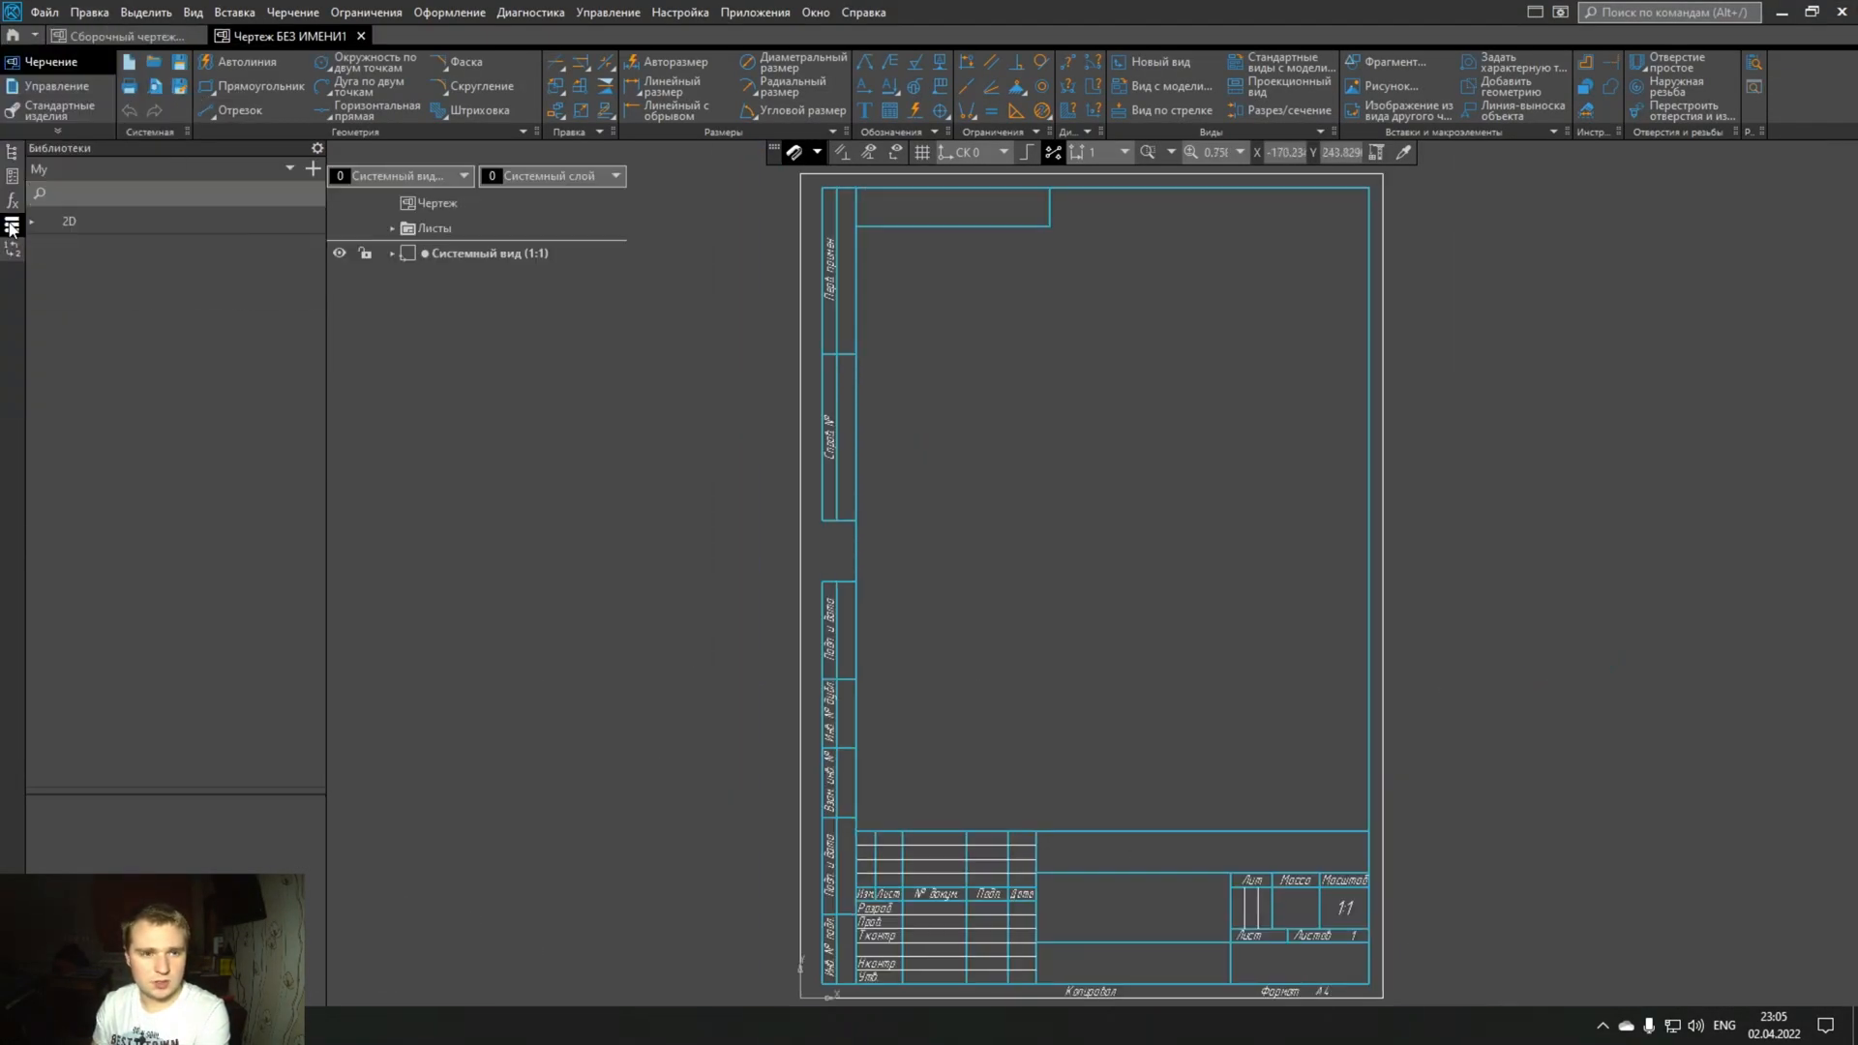
click(271, 170)
click(160, 354)
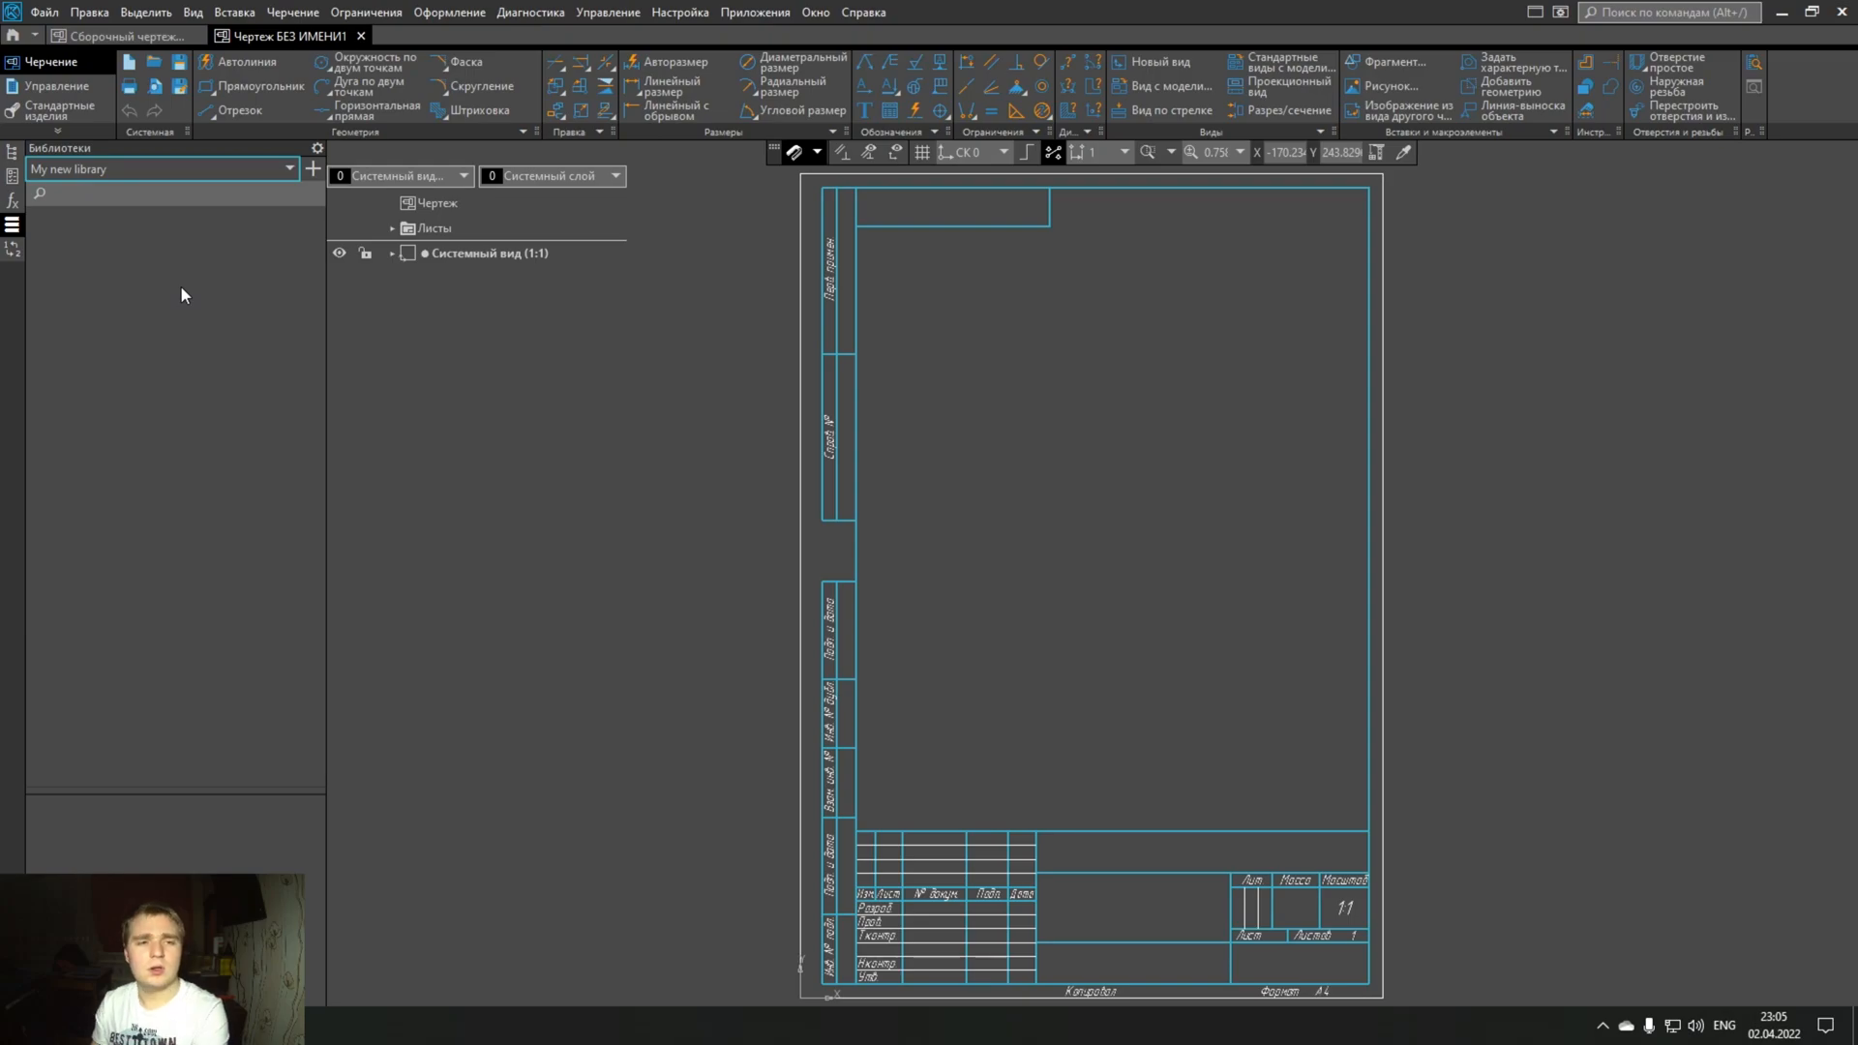
- Try to add the My library file from the Libs folder to the application configuration
click(743, 15)
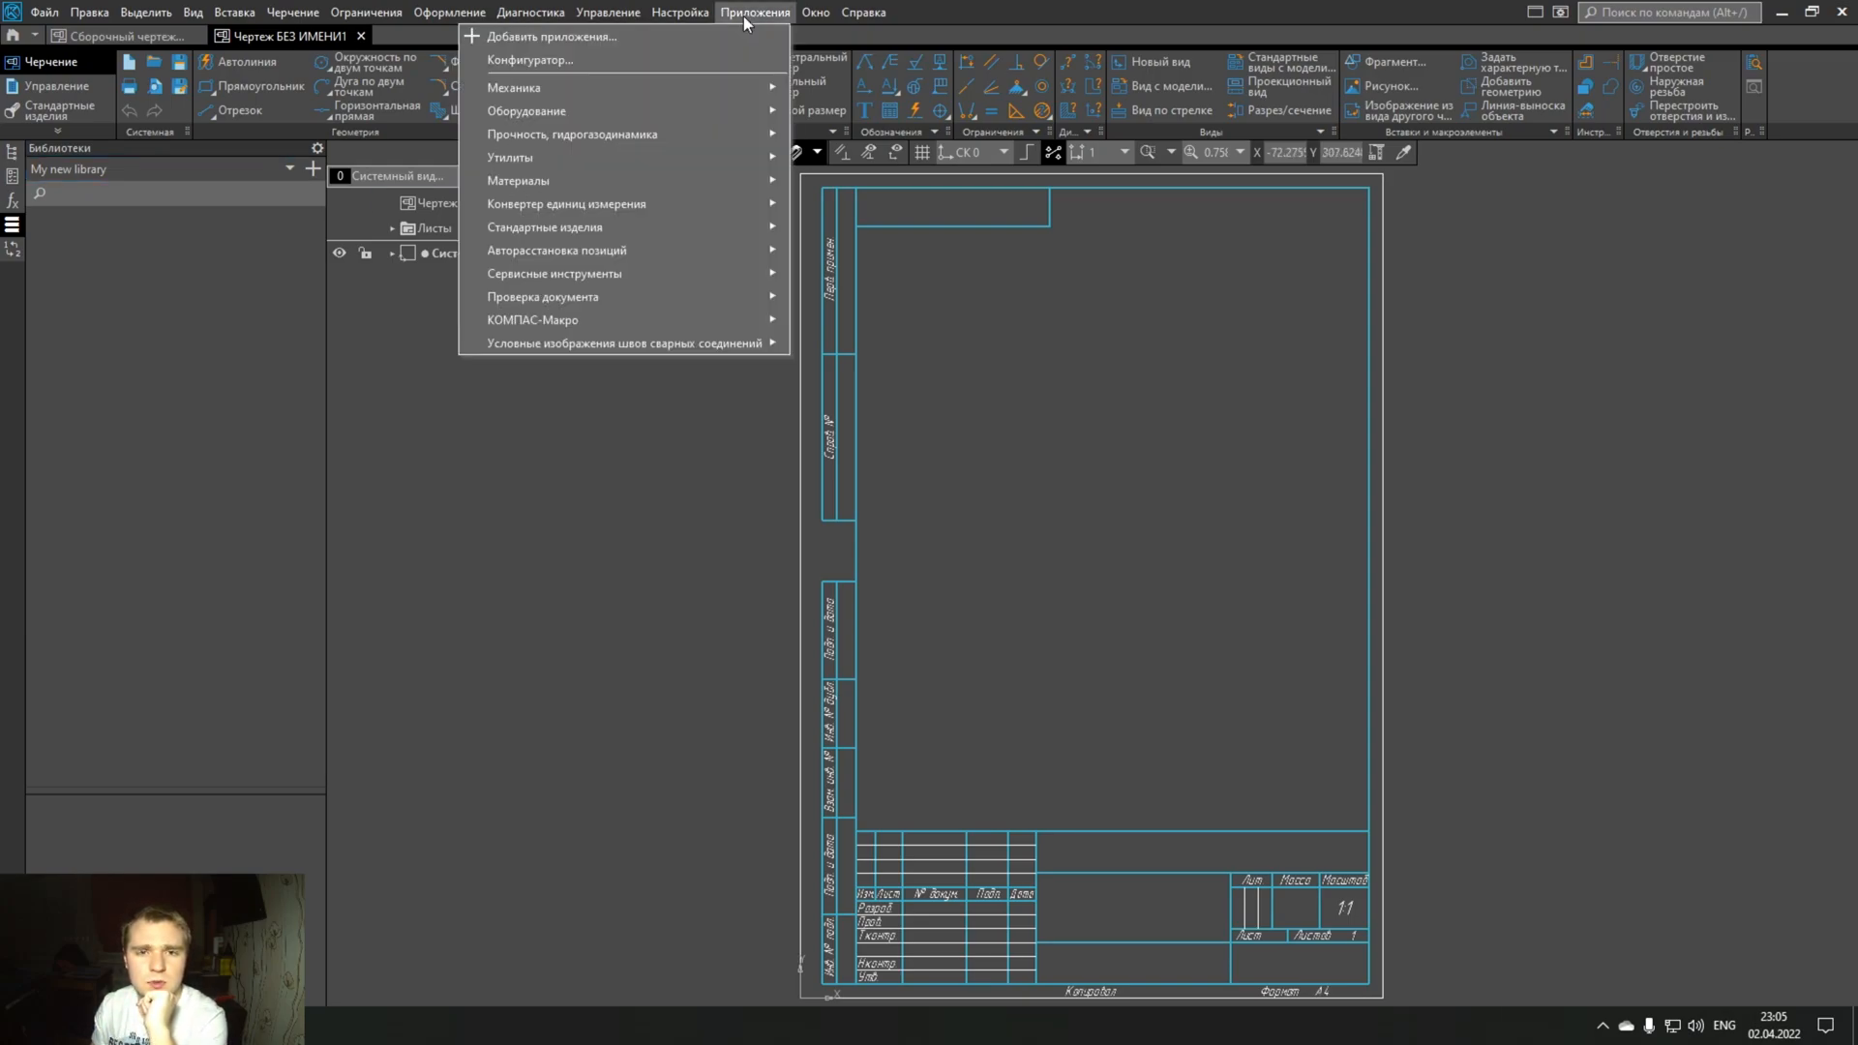
click(665, 59)
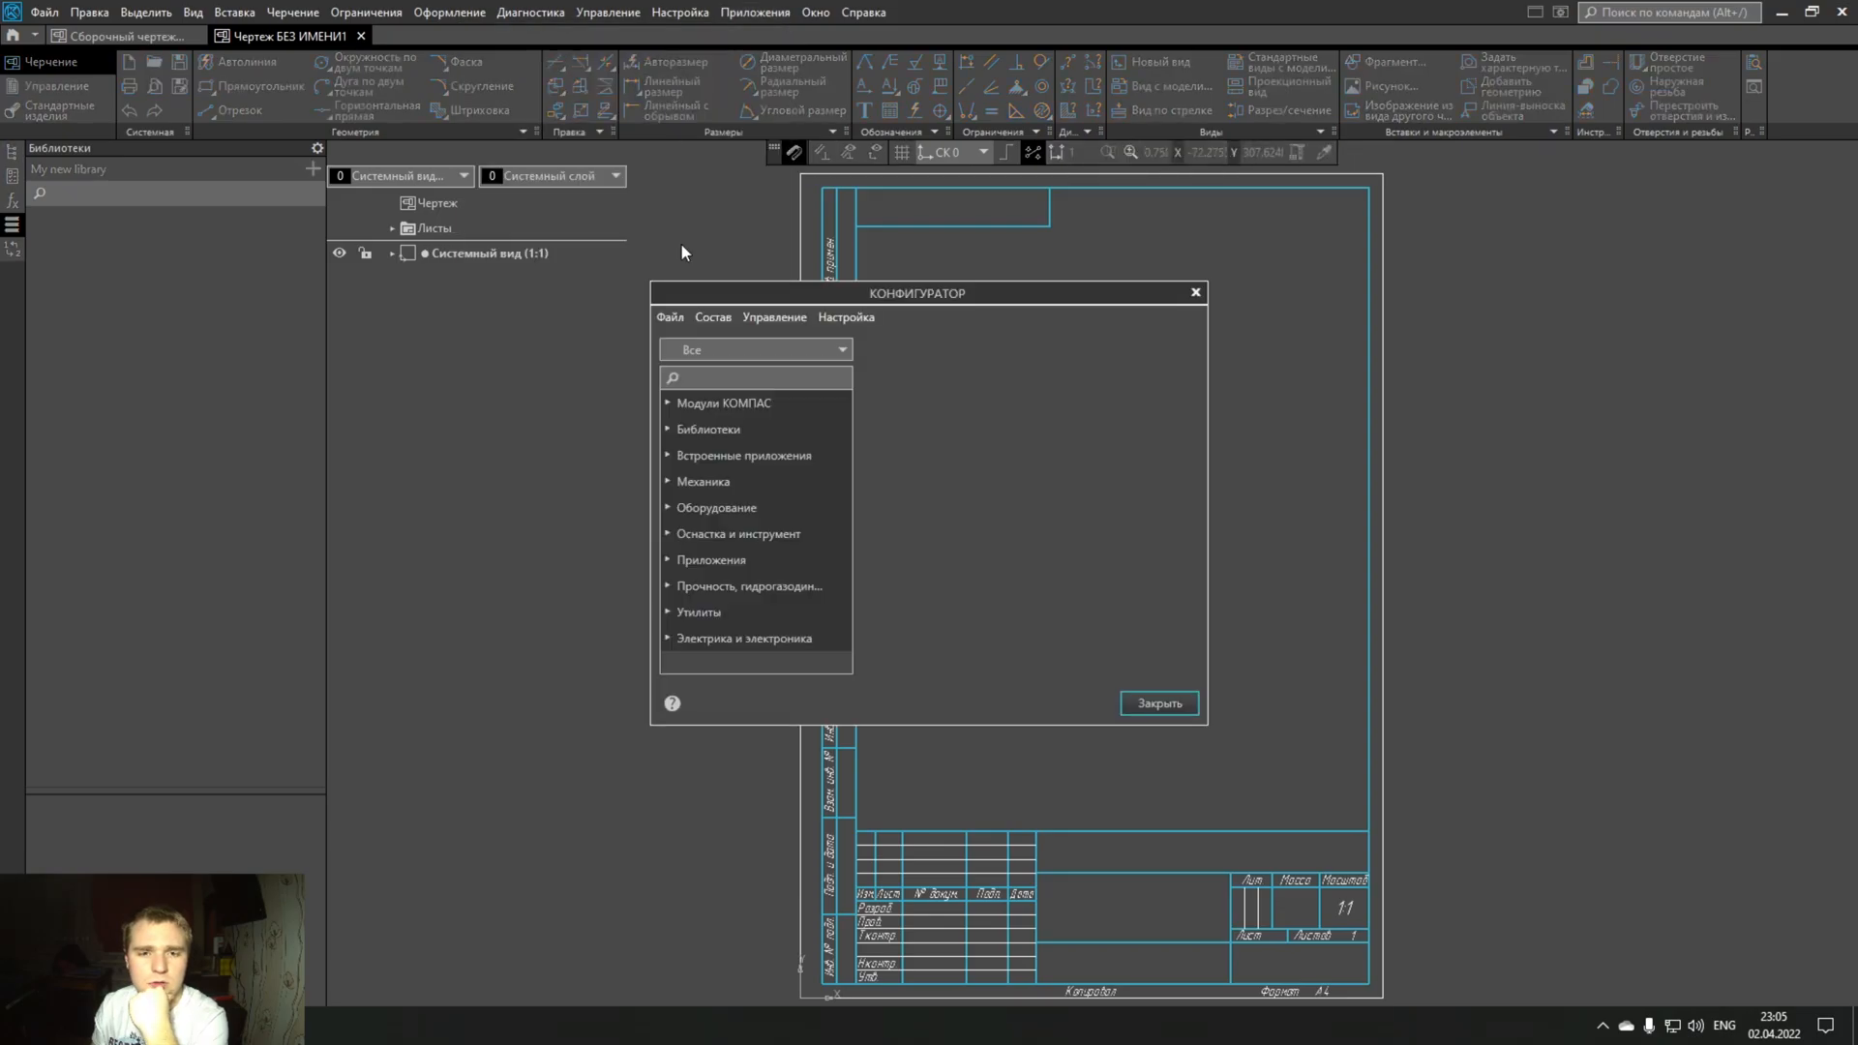
click(713, 318)
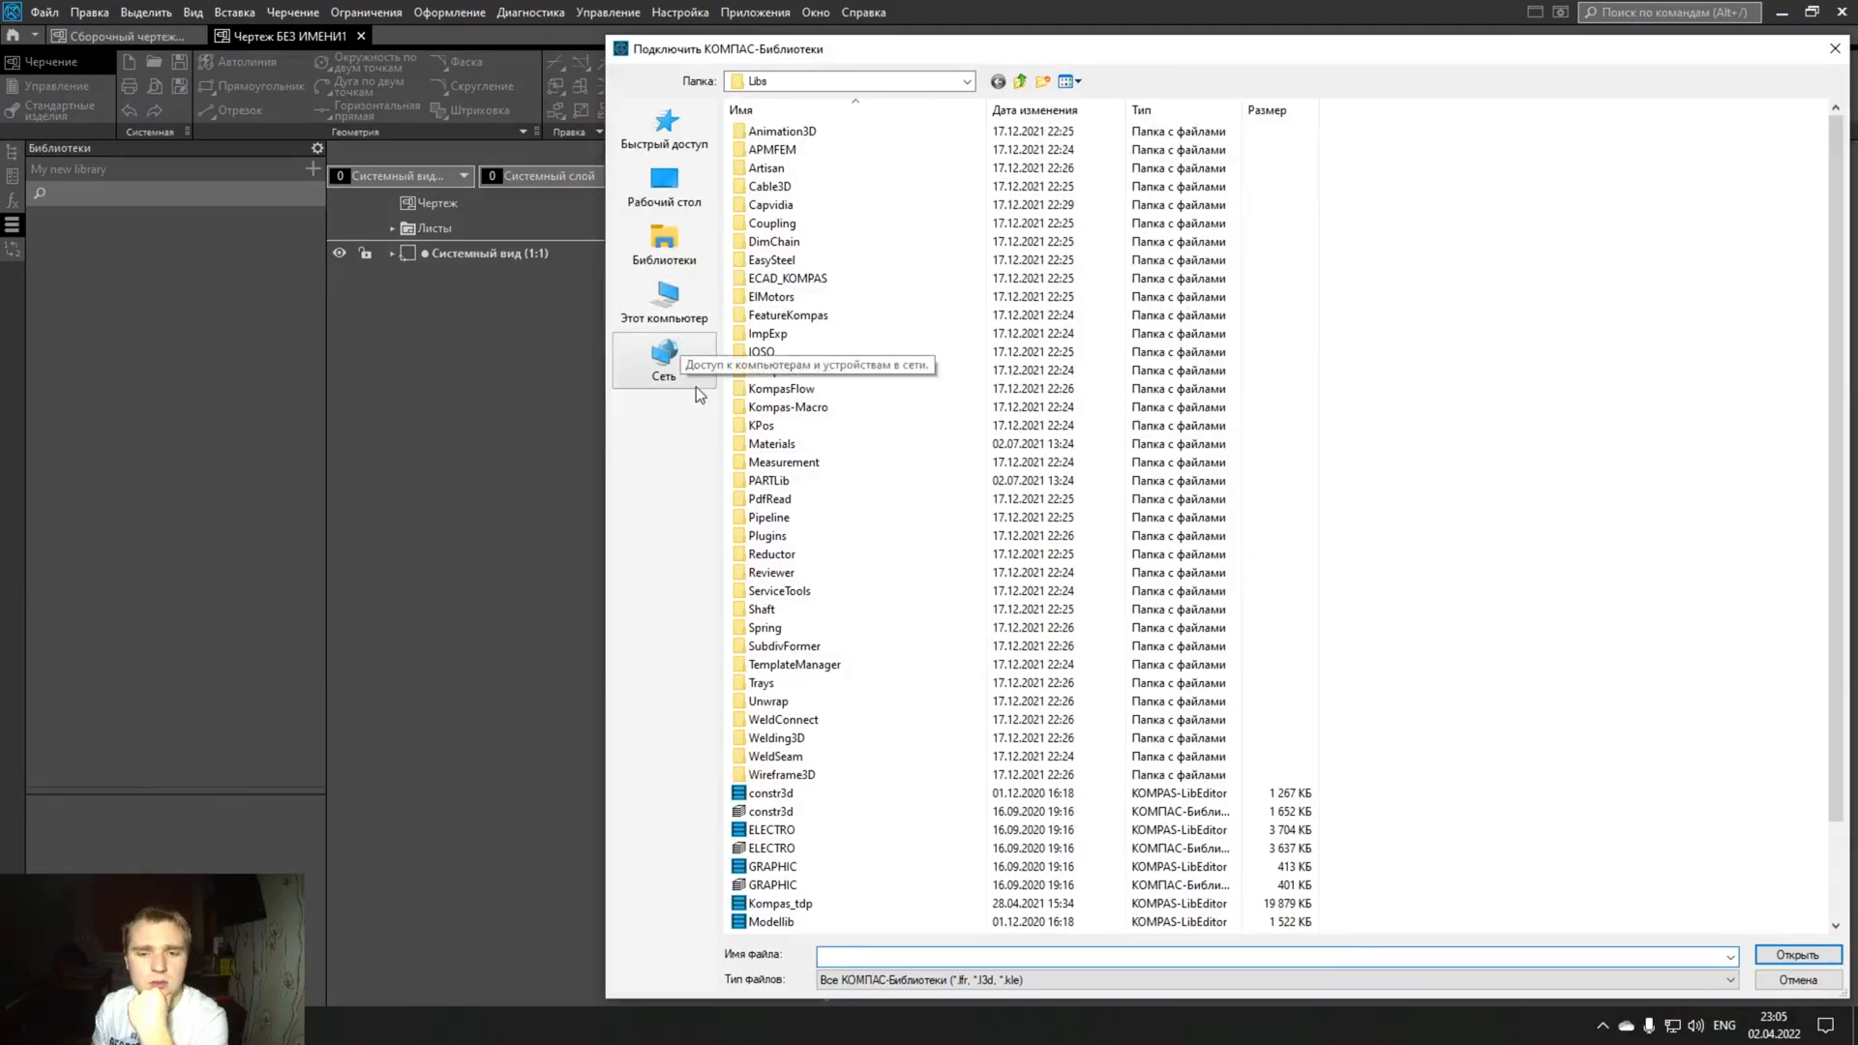
scroll(863, 427, down, 2)
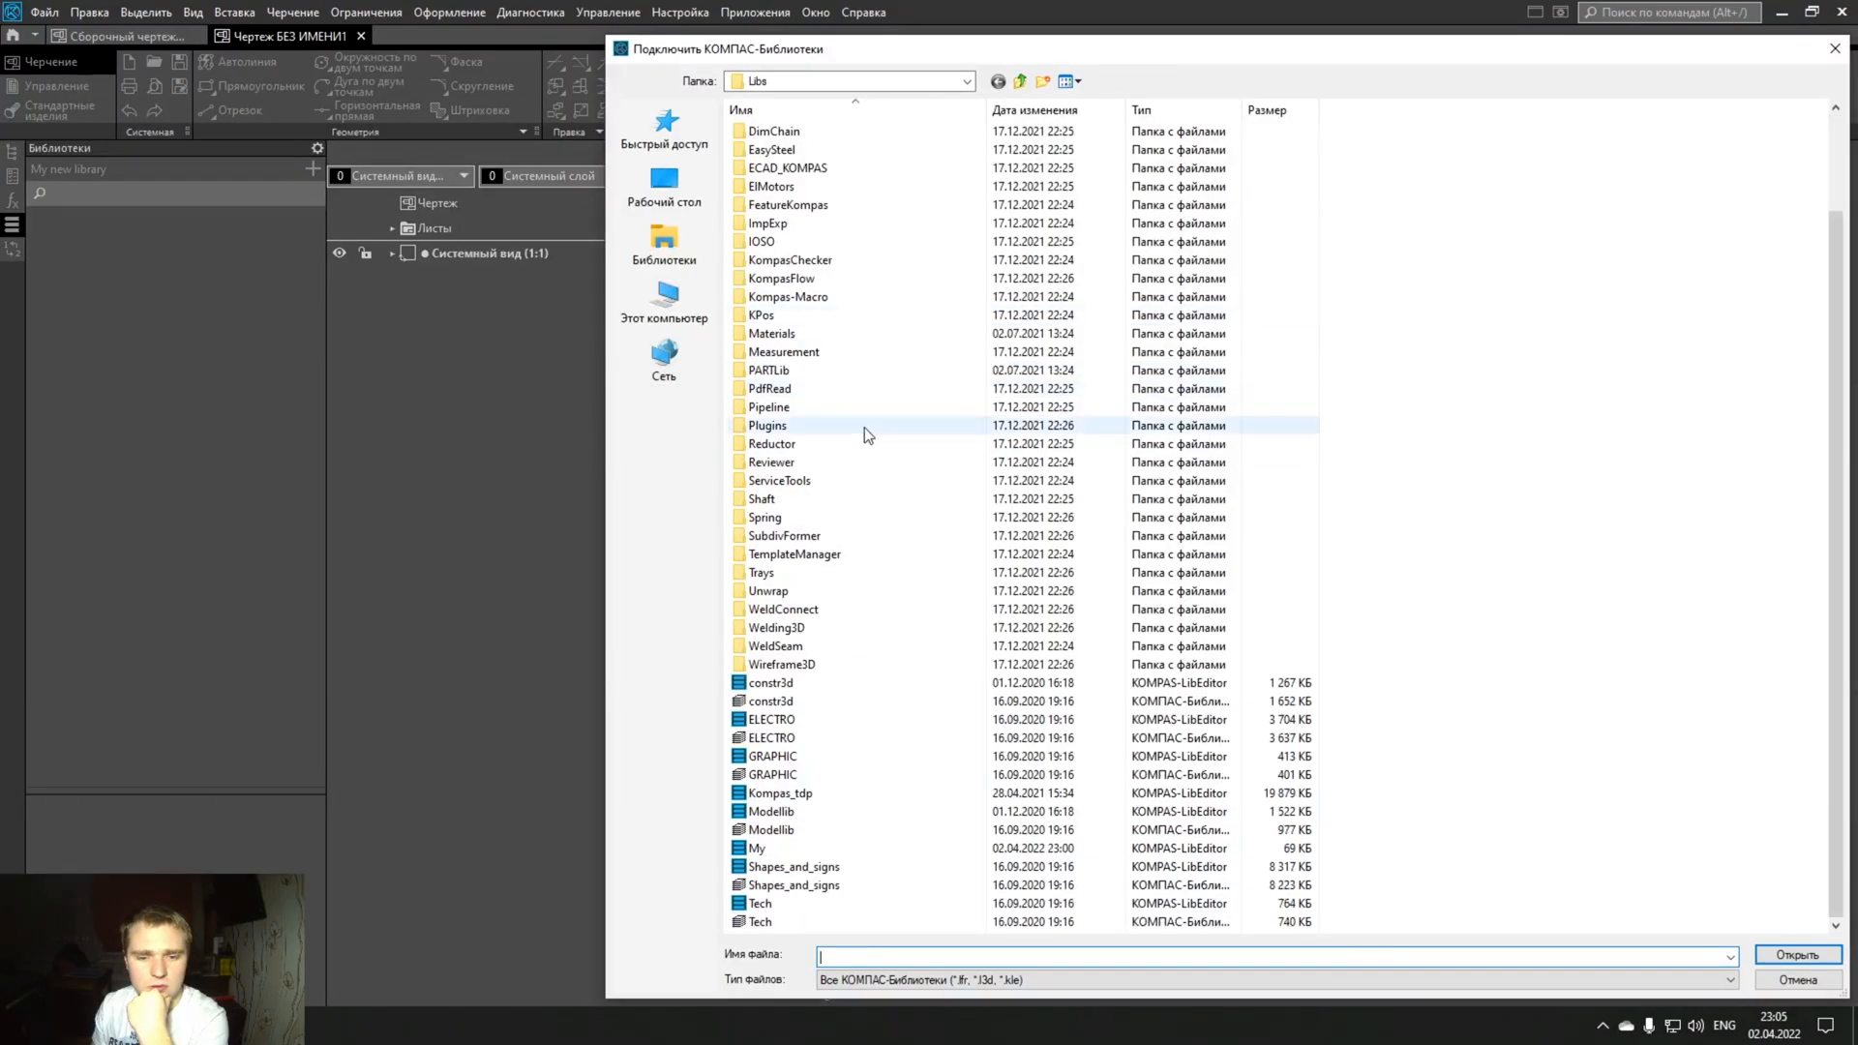
click(774, 847)
click(1796, 955)
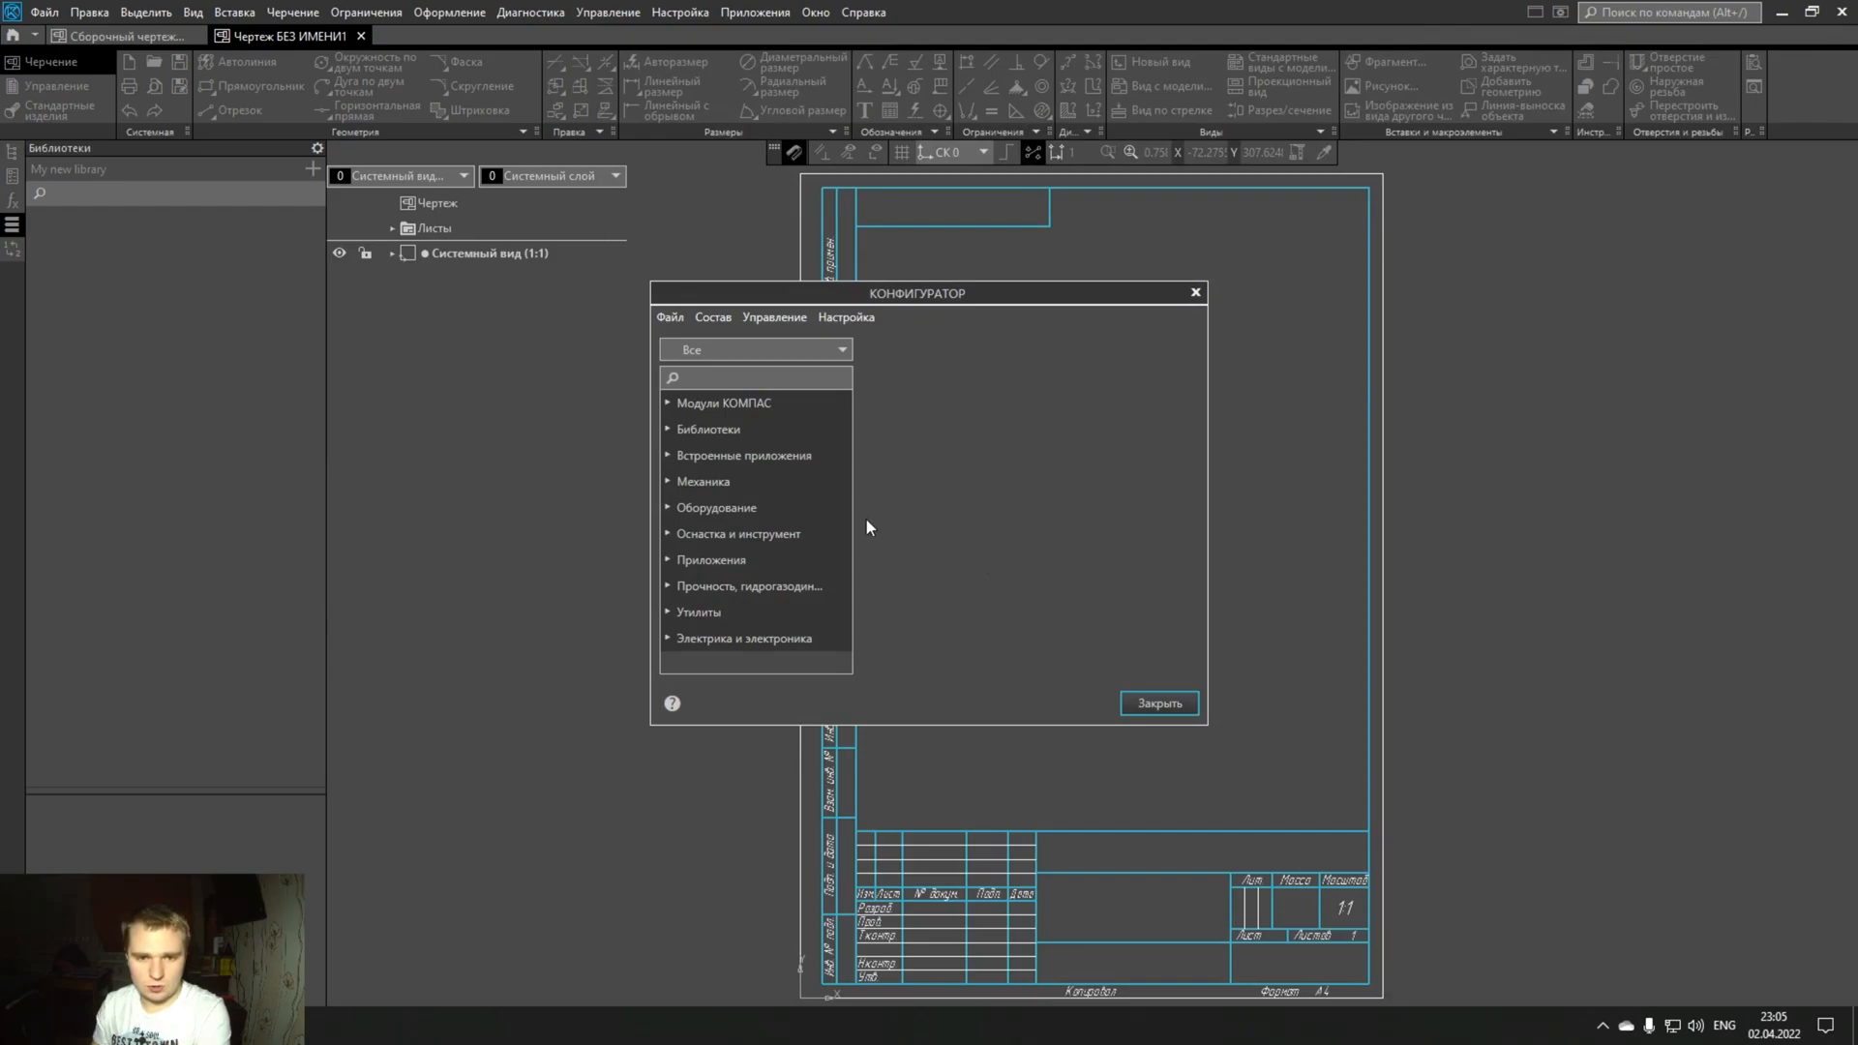
- Exclude the broken My new library entry from the configuration's libraries
click(664, 429)
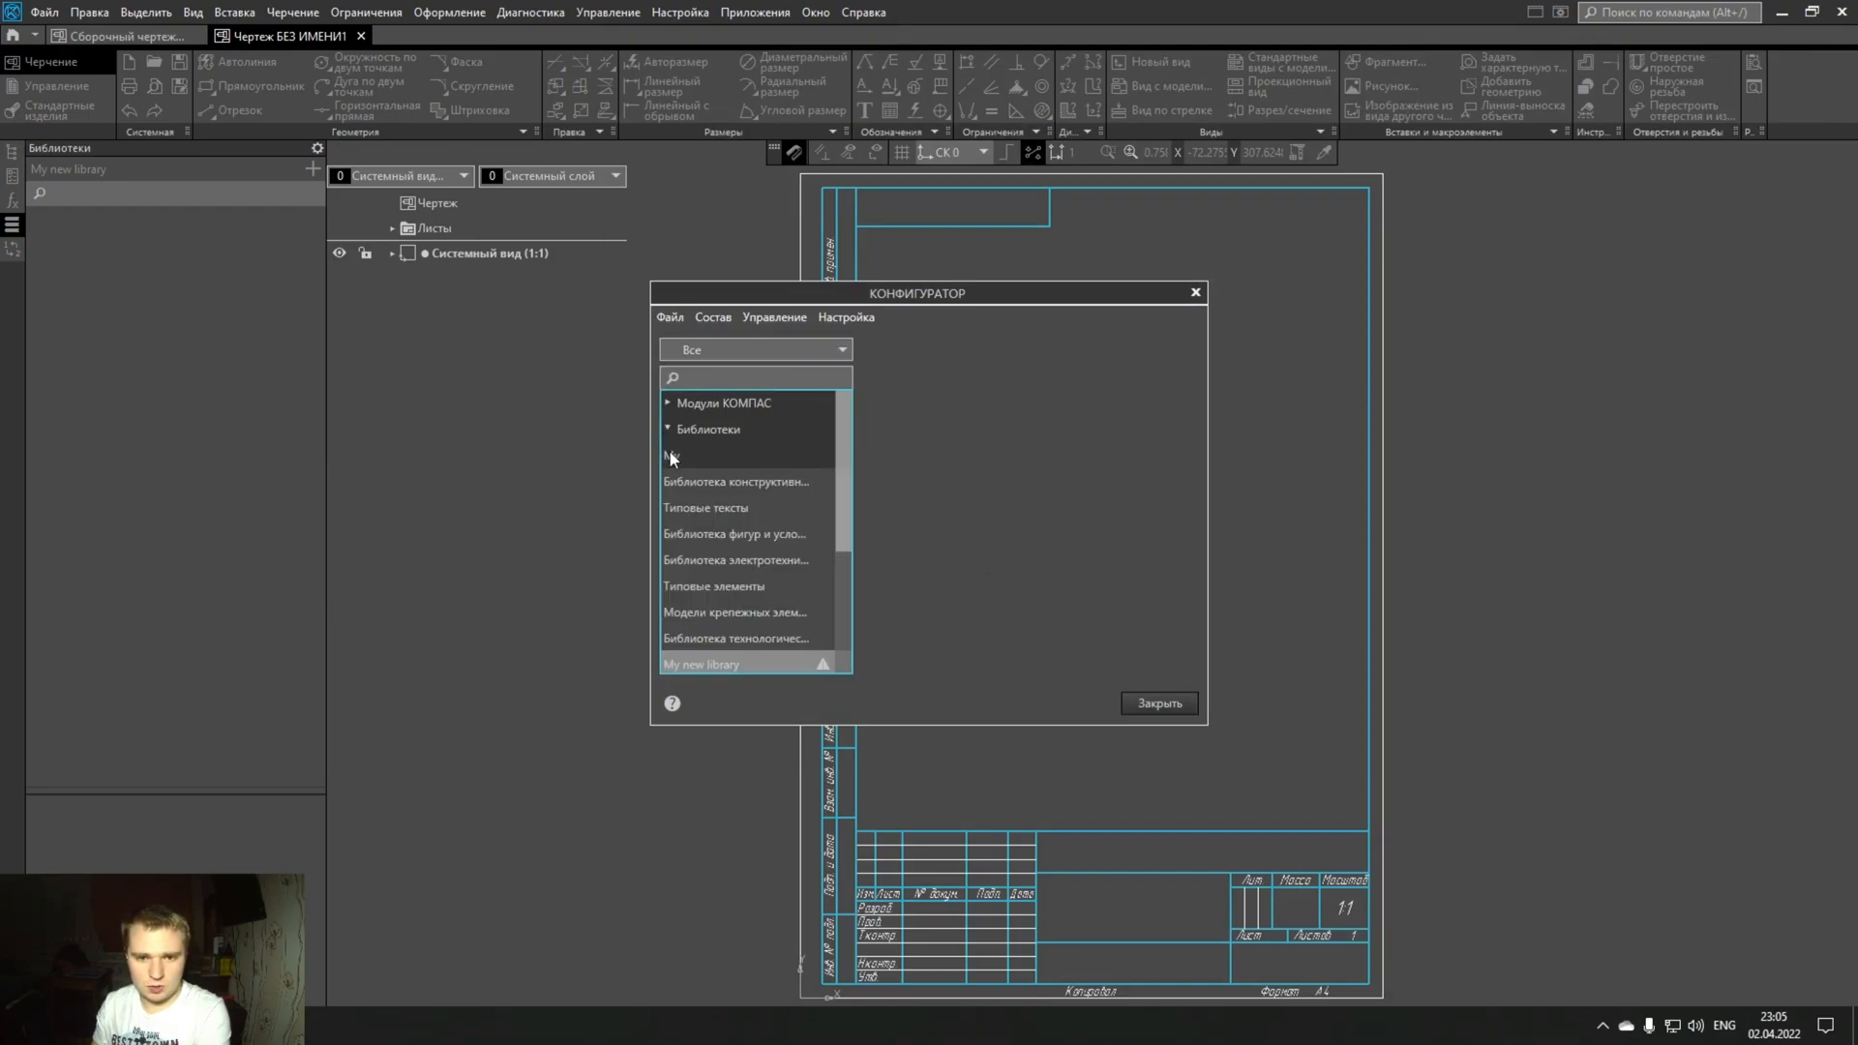
scroll(696, 537, down, 2)
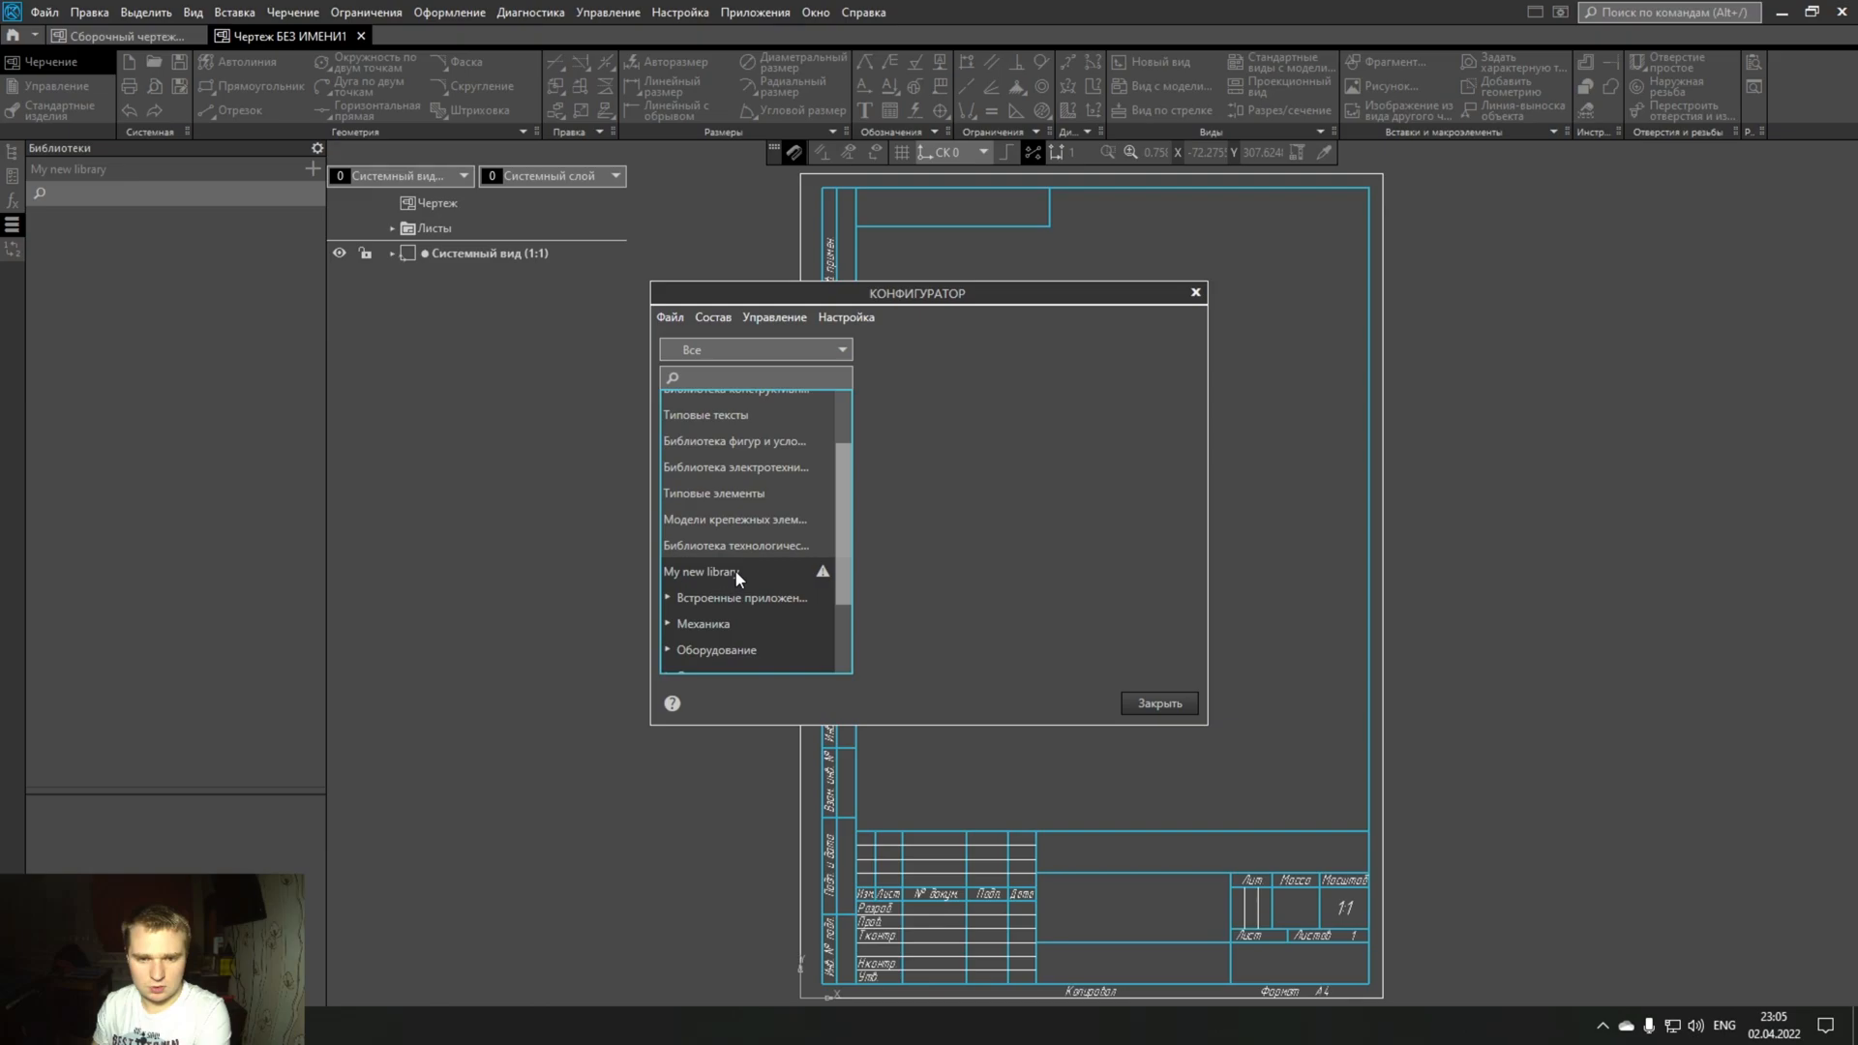
click(735, 571)
click(902, 481)
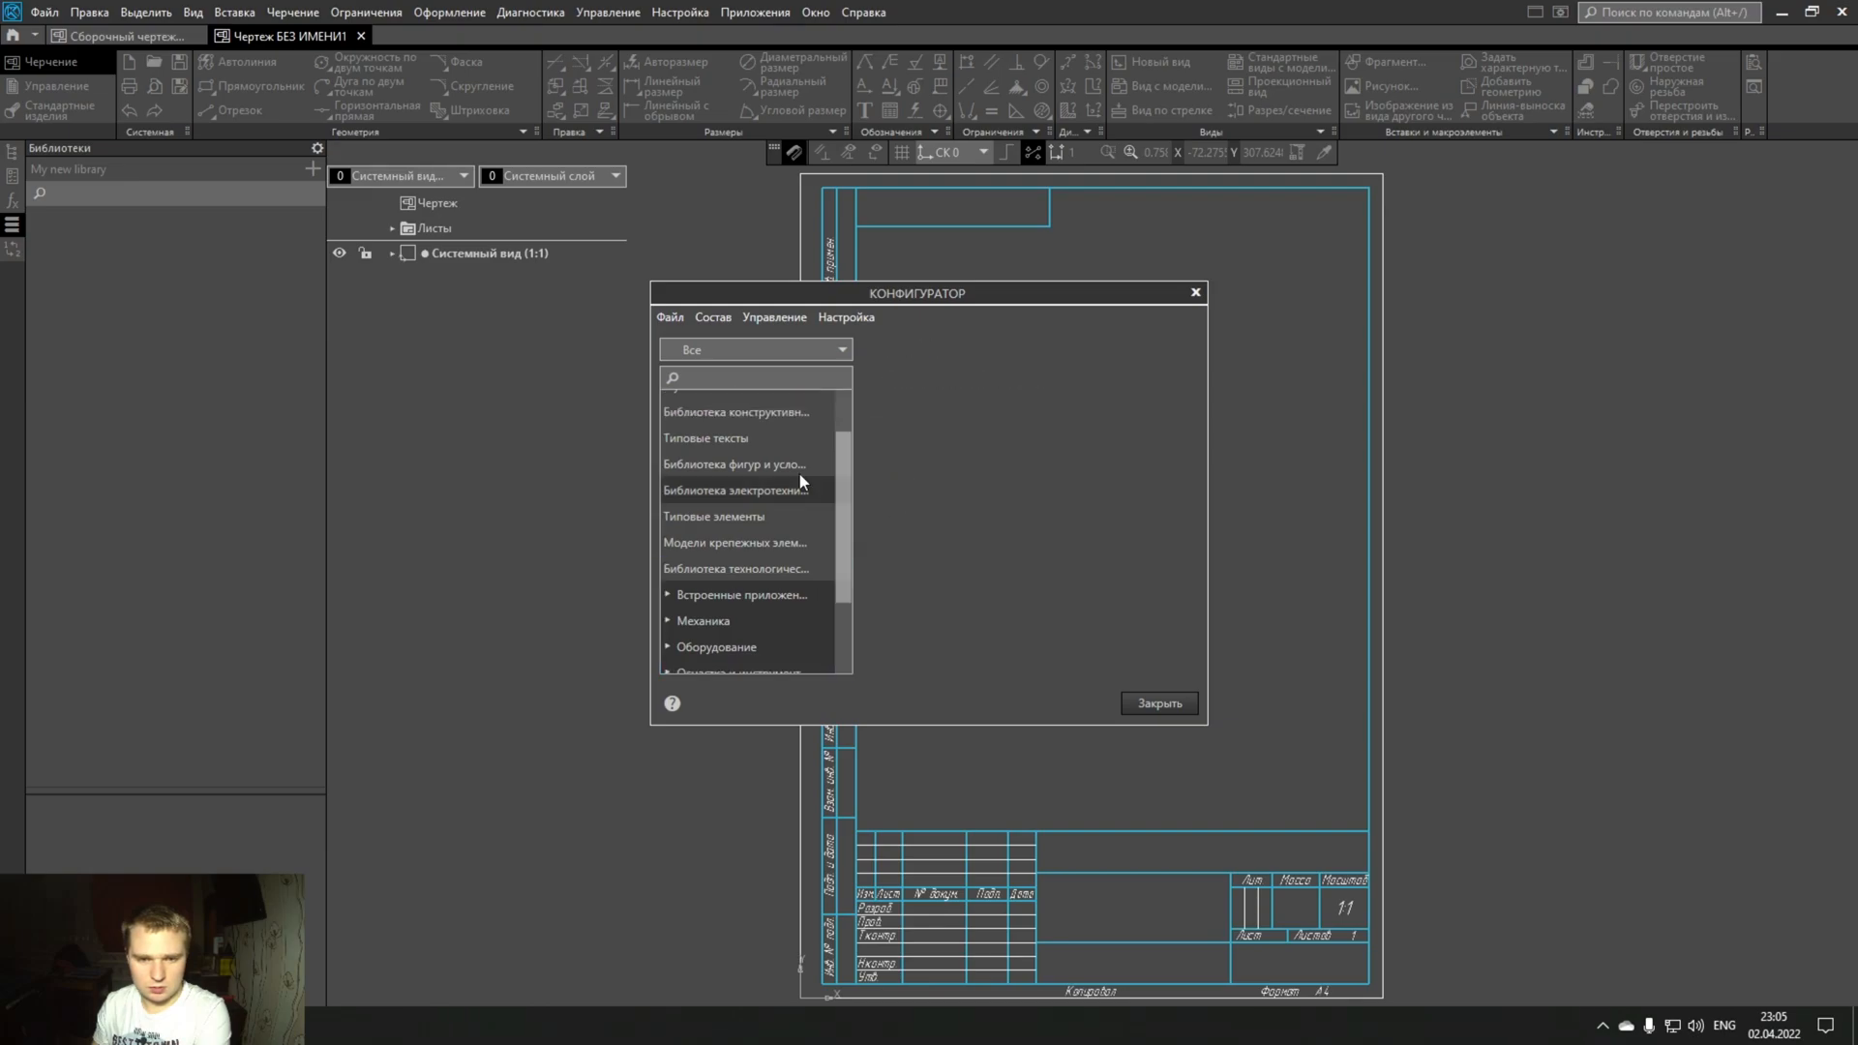
- Try adding the My element library from the Libs folder again, with the broken entry excluded
click(722, 321)
click(689, 339)
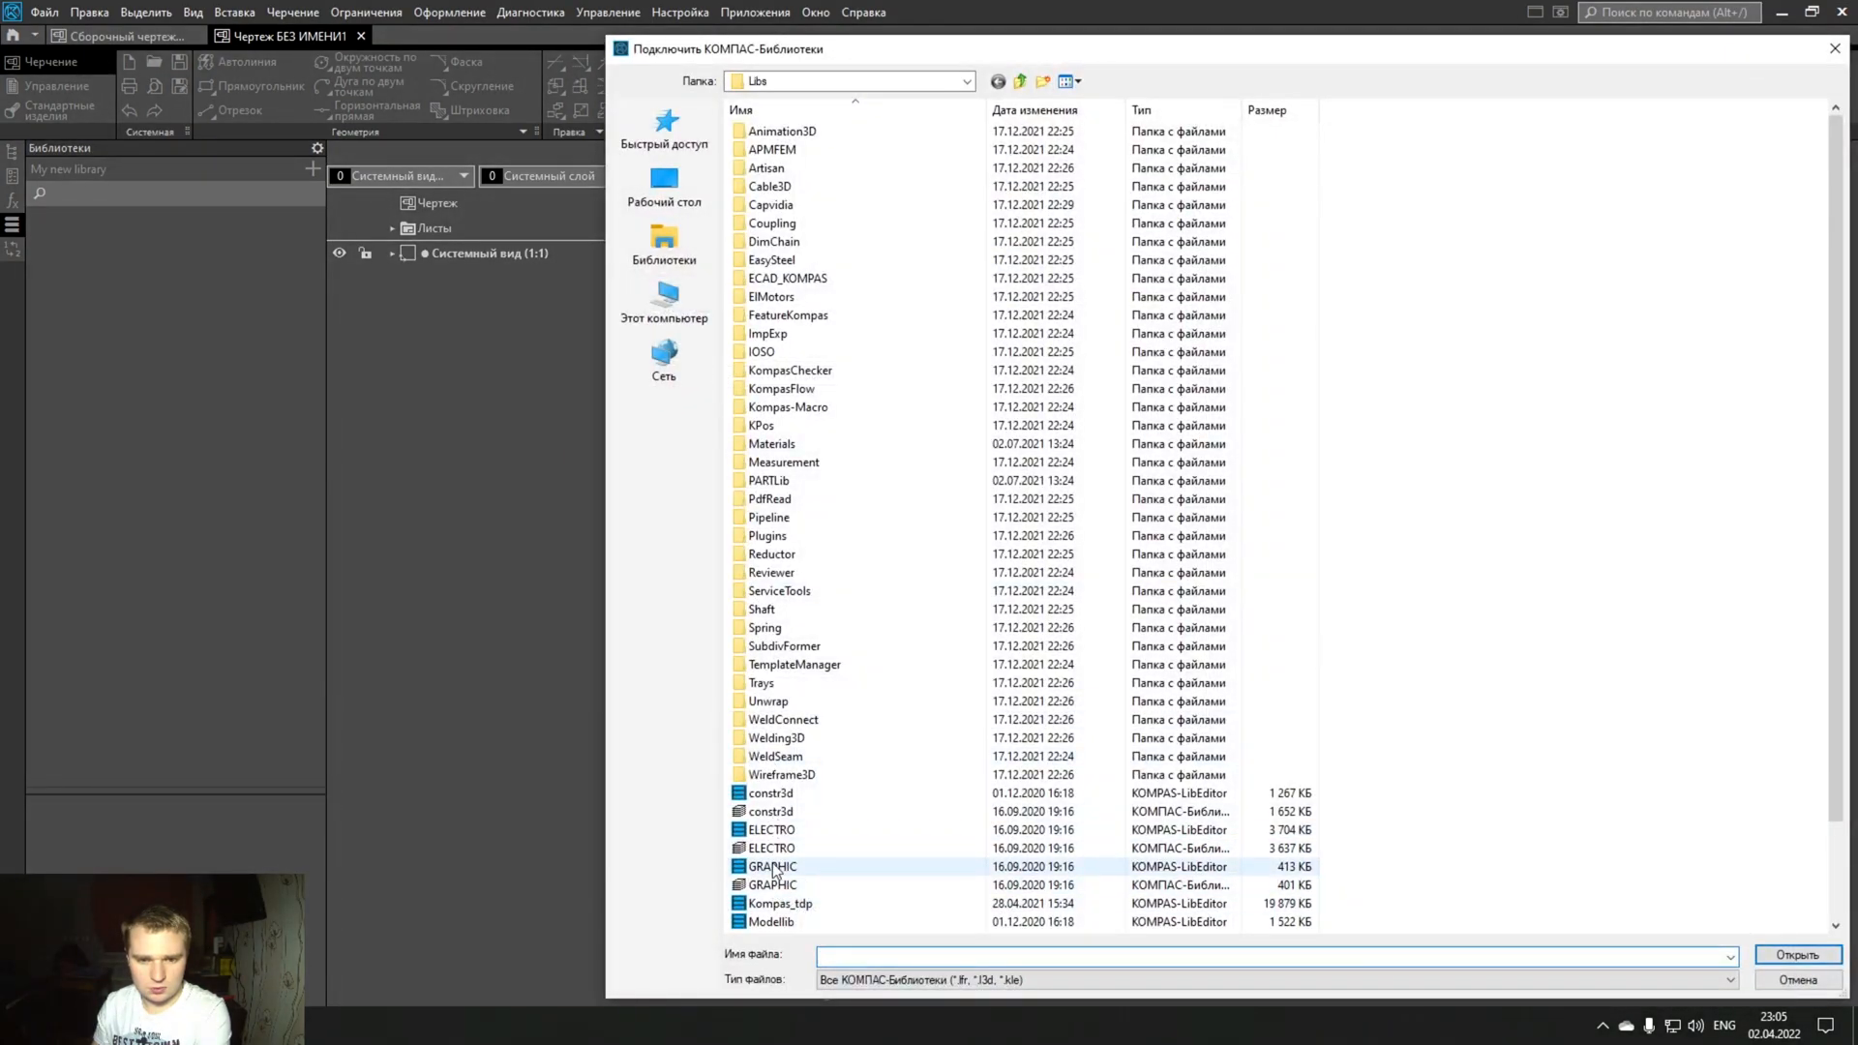
scroll(766, 876, down, 2)
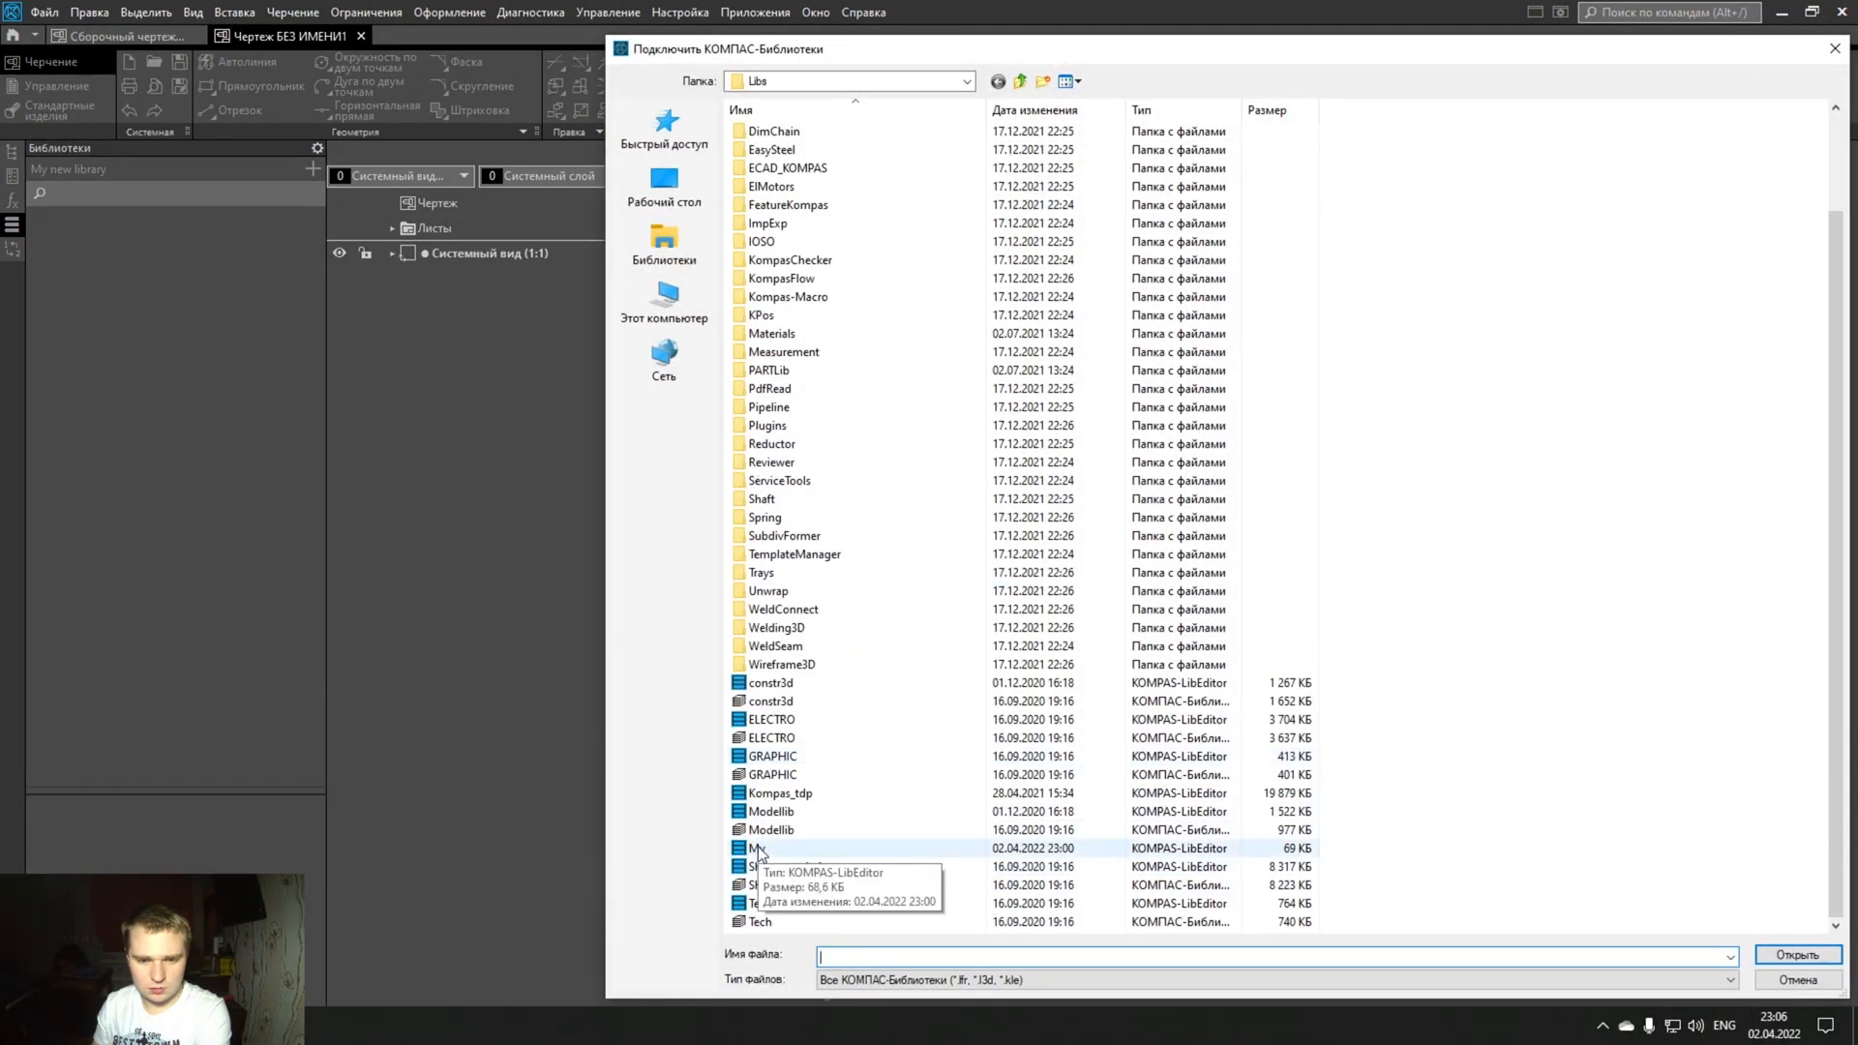
click(758, 849)
click(1790, 956)
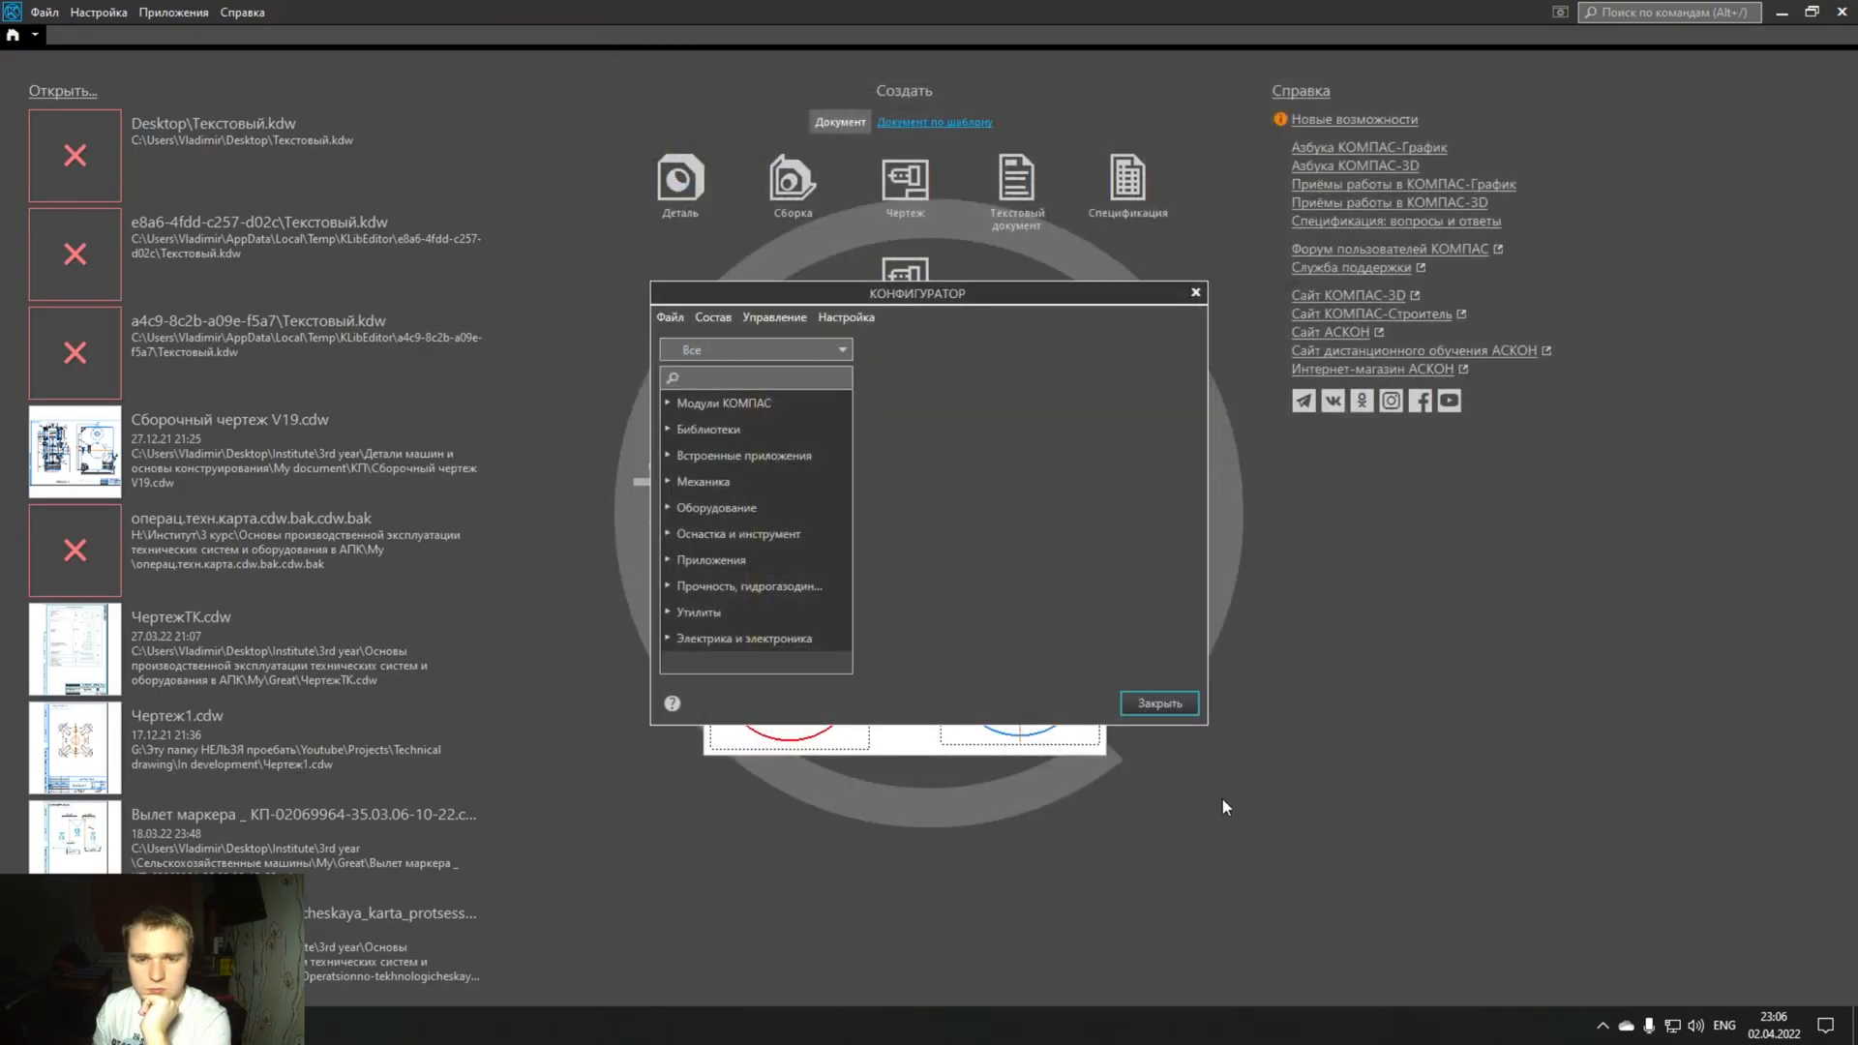
- Find My new library, still linked to the deleted desktop file, in the Configurator and exclude it from the configuration
click(664, 428)
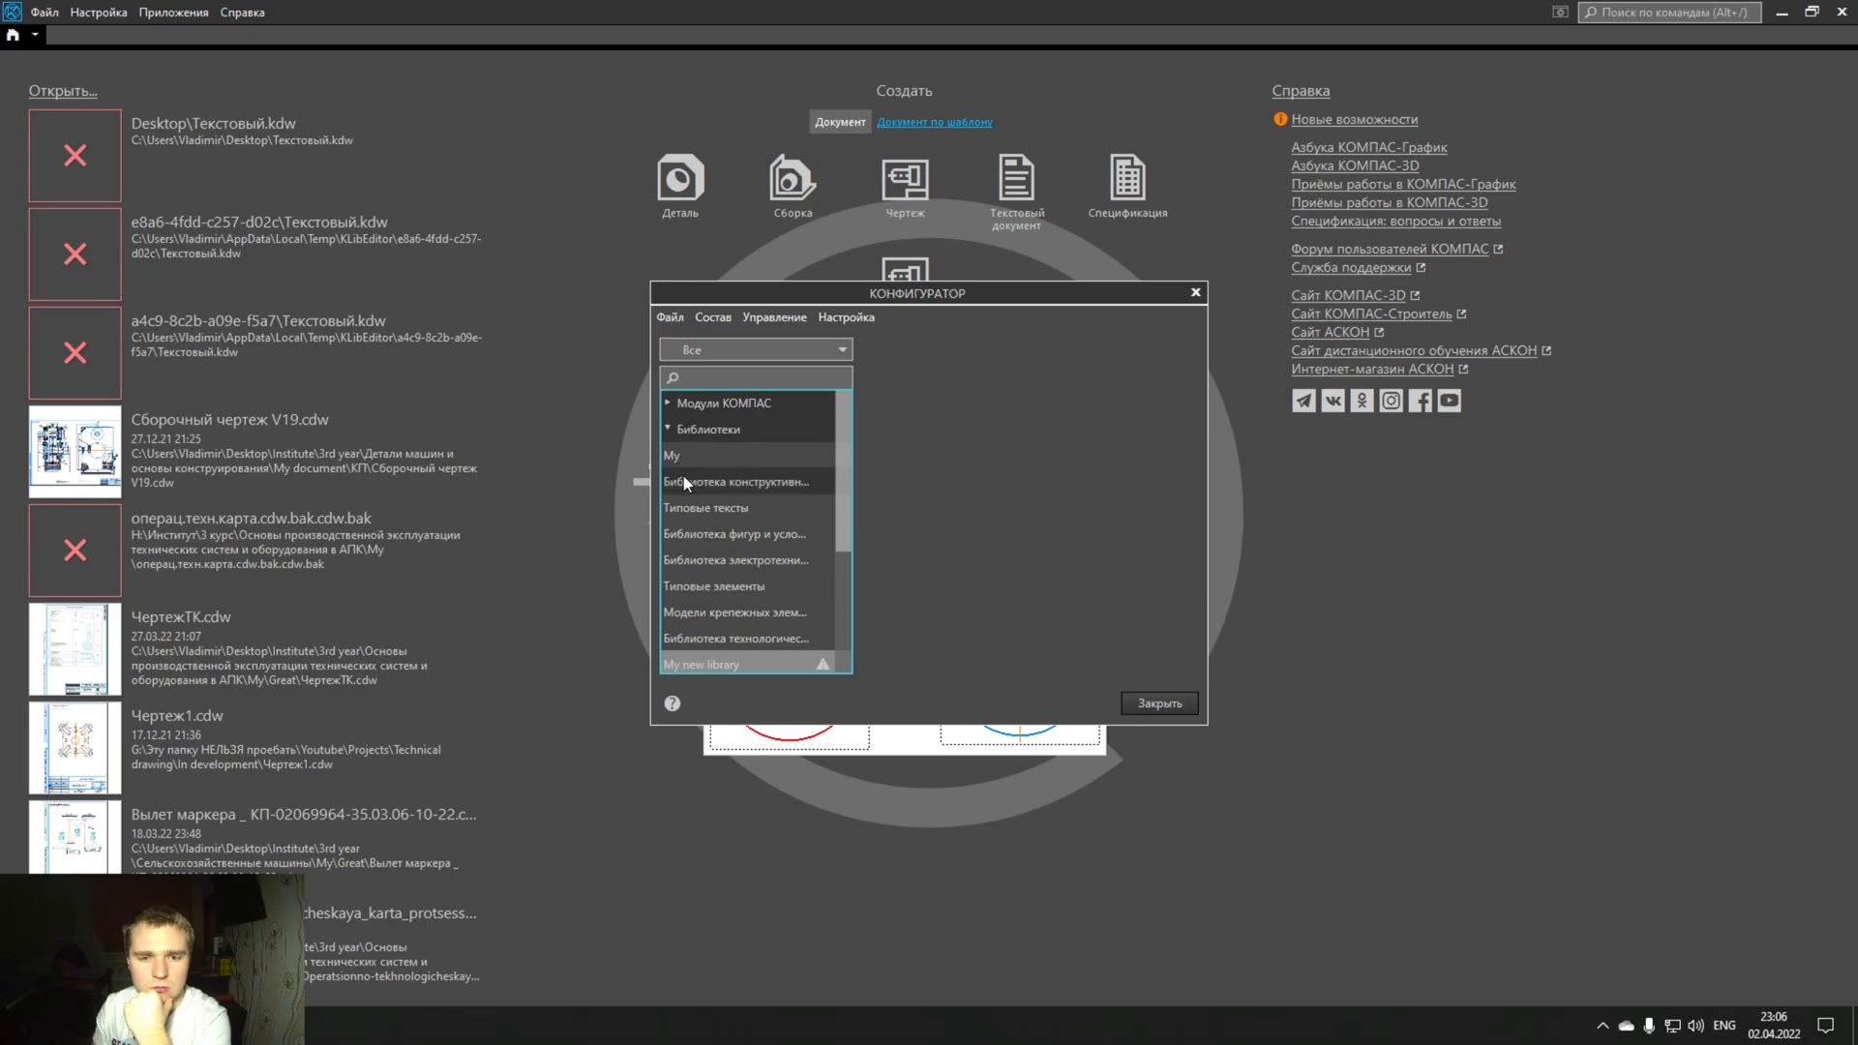
scroll(734, 569, down, 1)
click(752, 621)
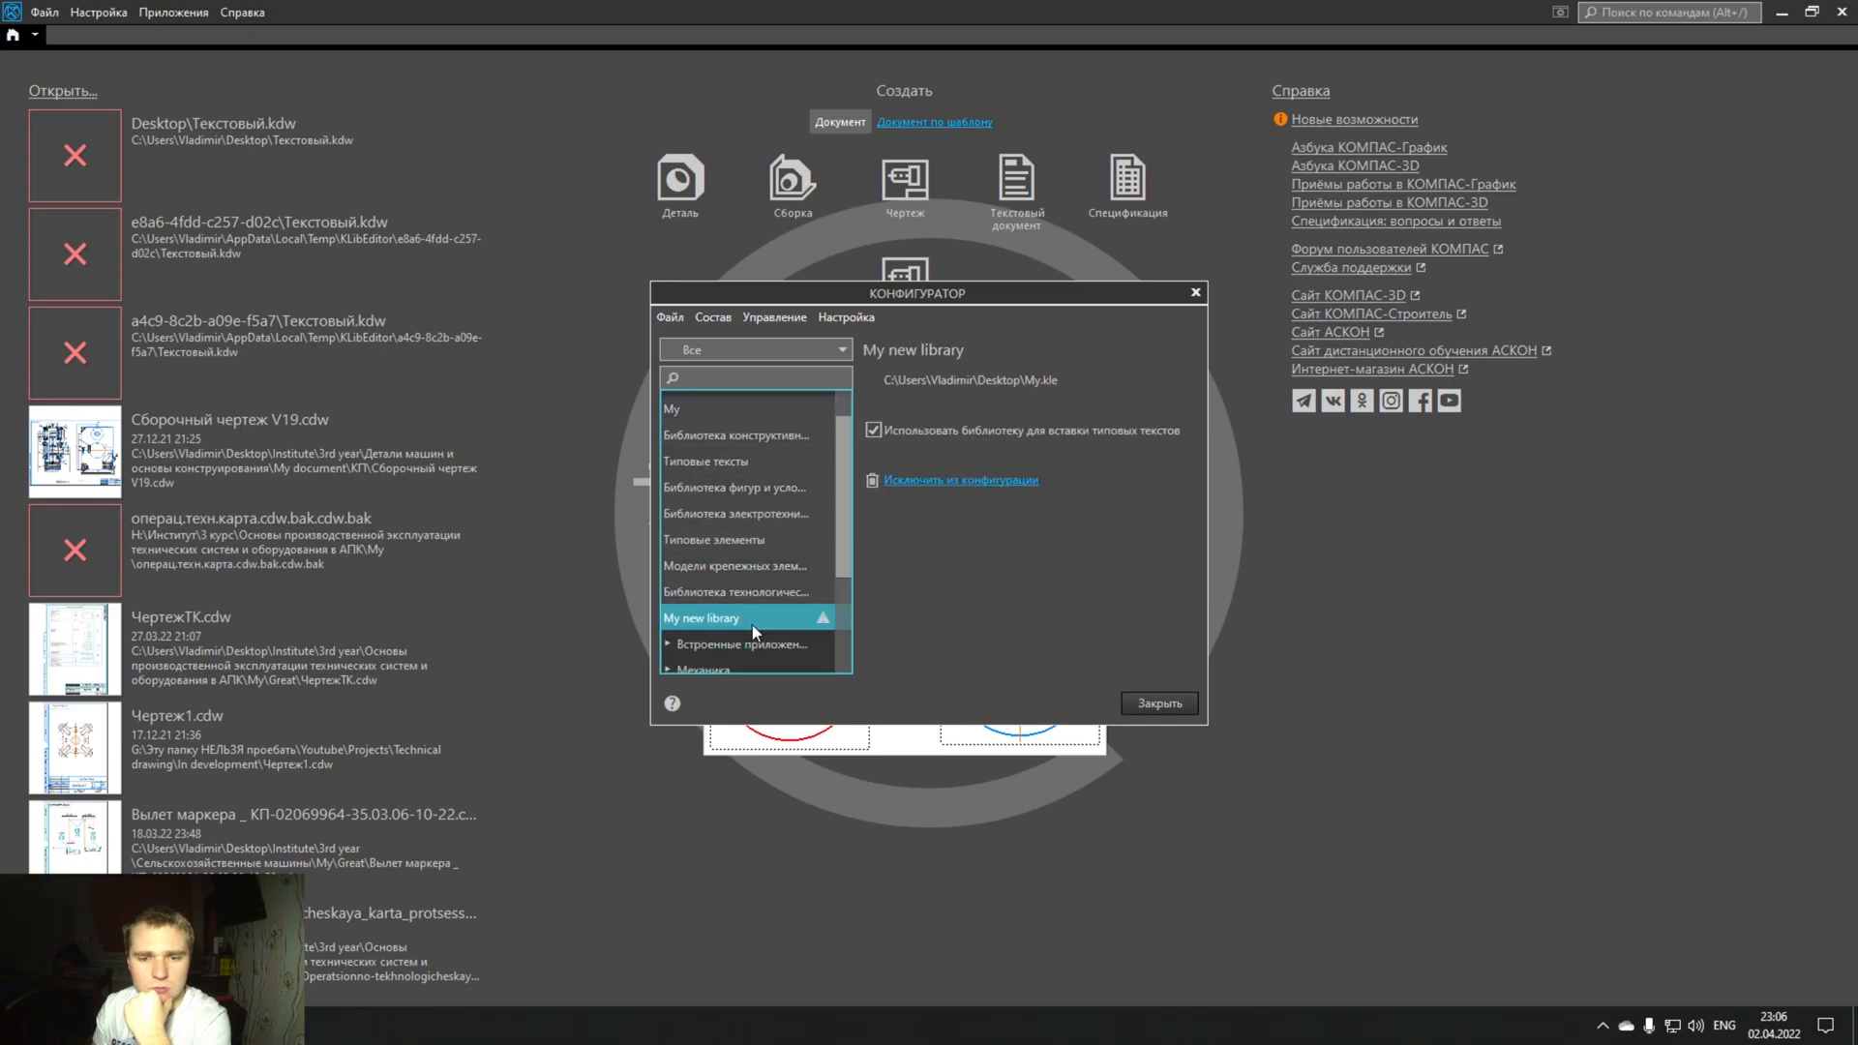
click(923, 481)
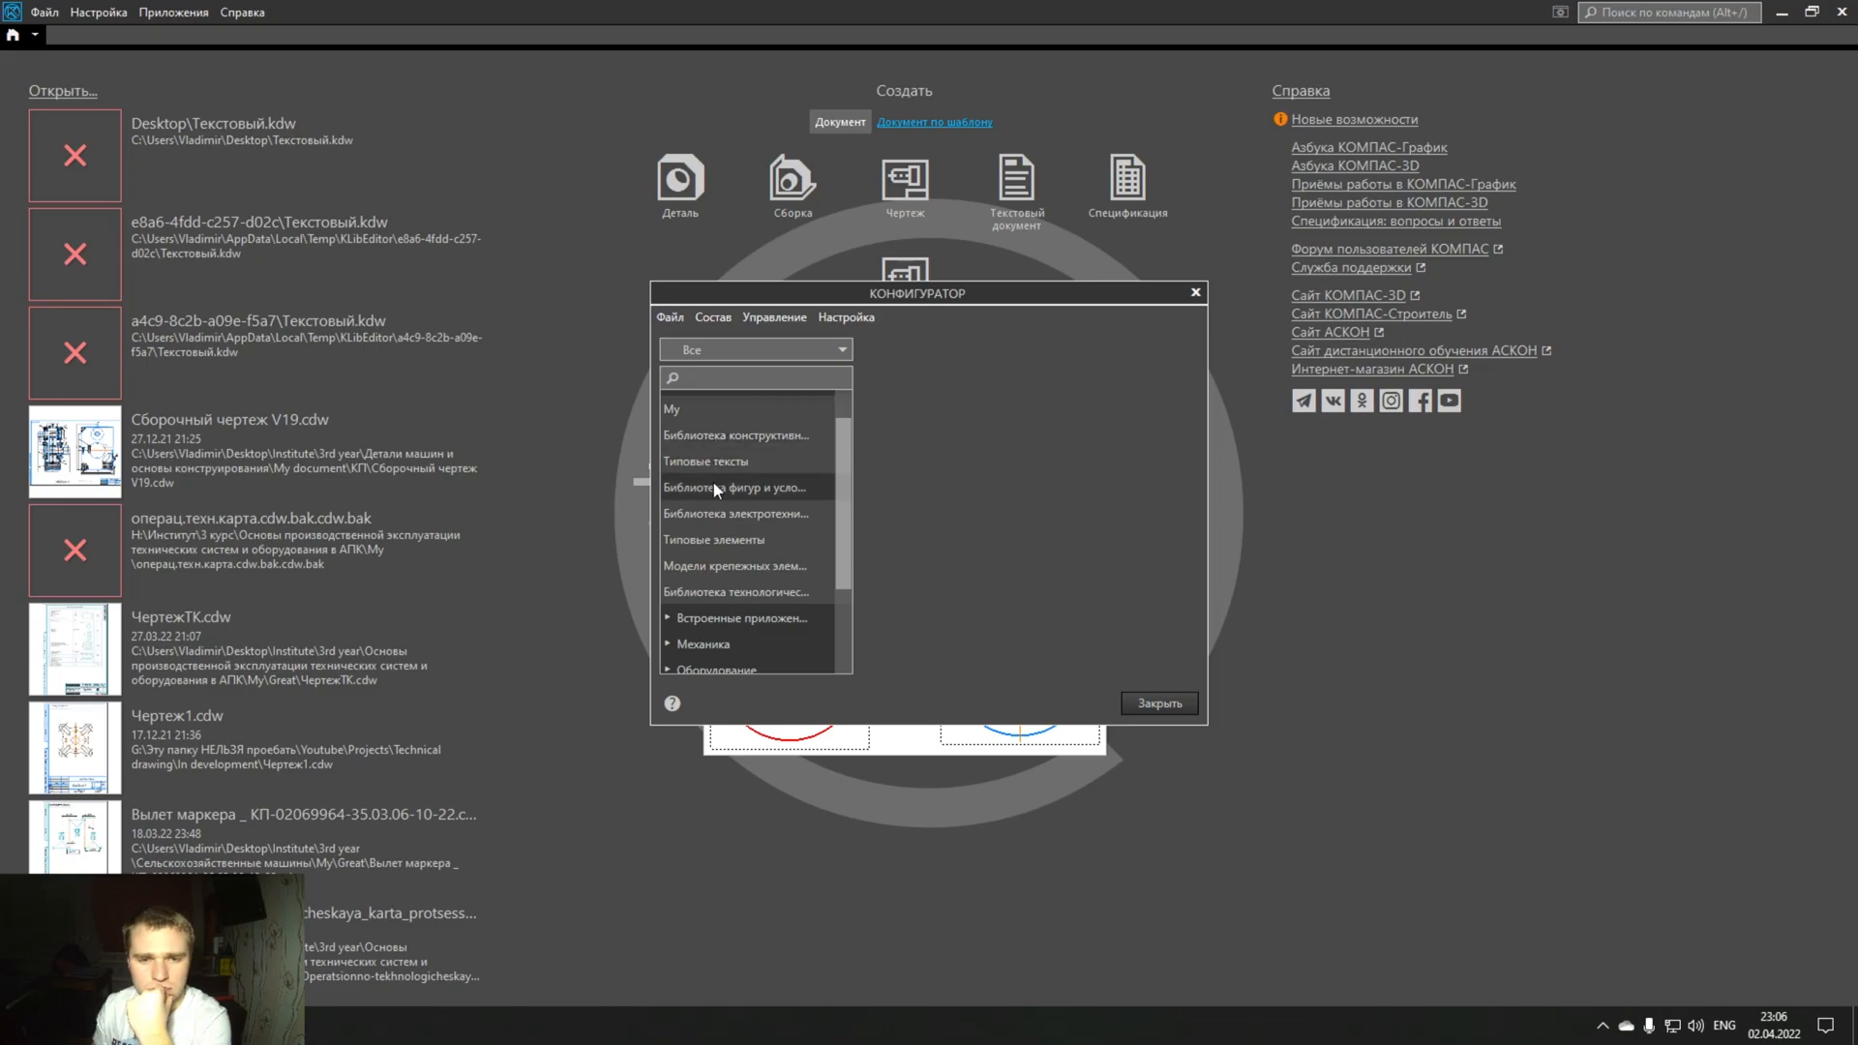
- Add the My element library from the Libs folder, check My new library's file path, and close the Configurator
click(712, 318)
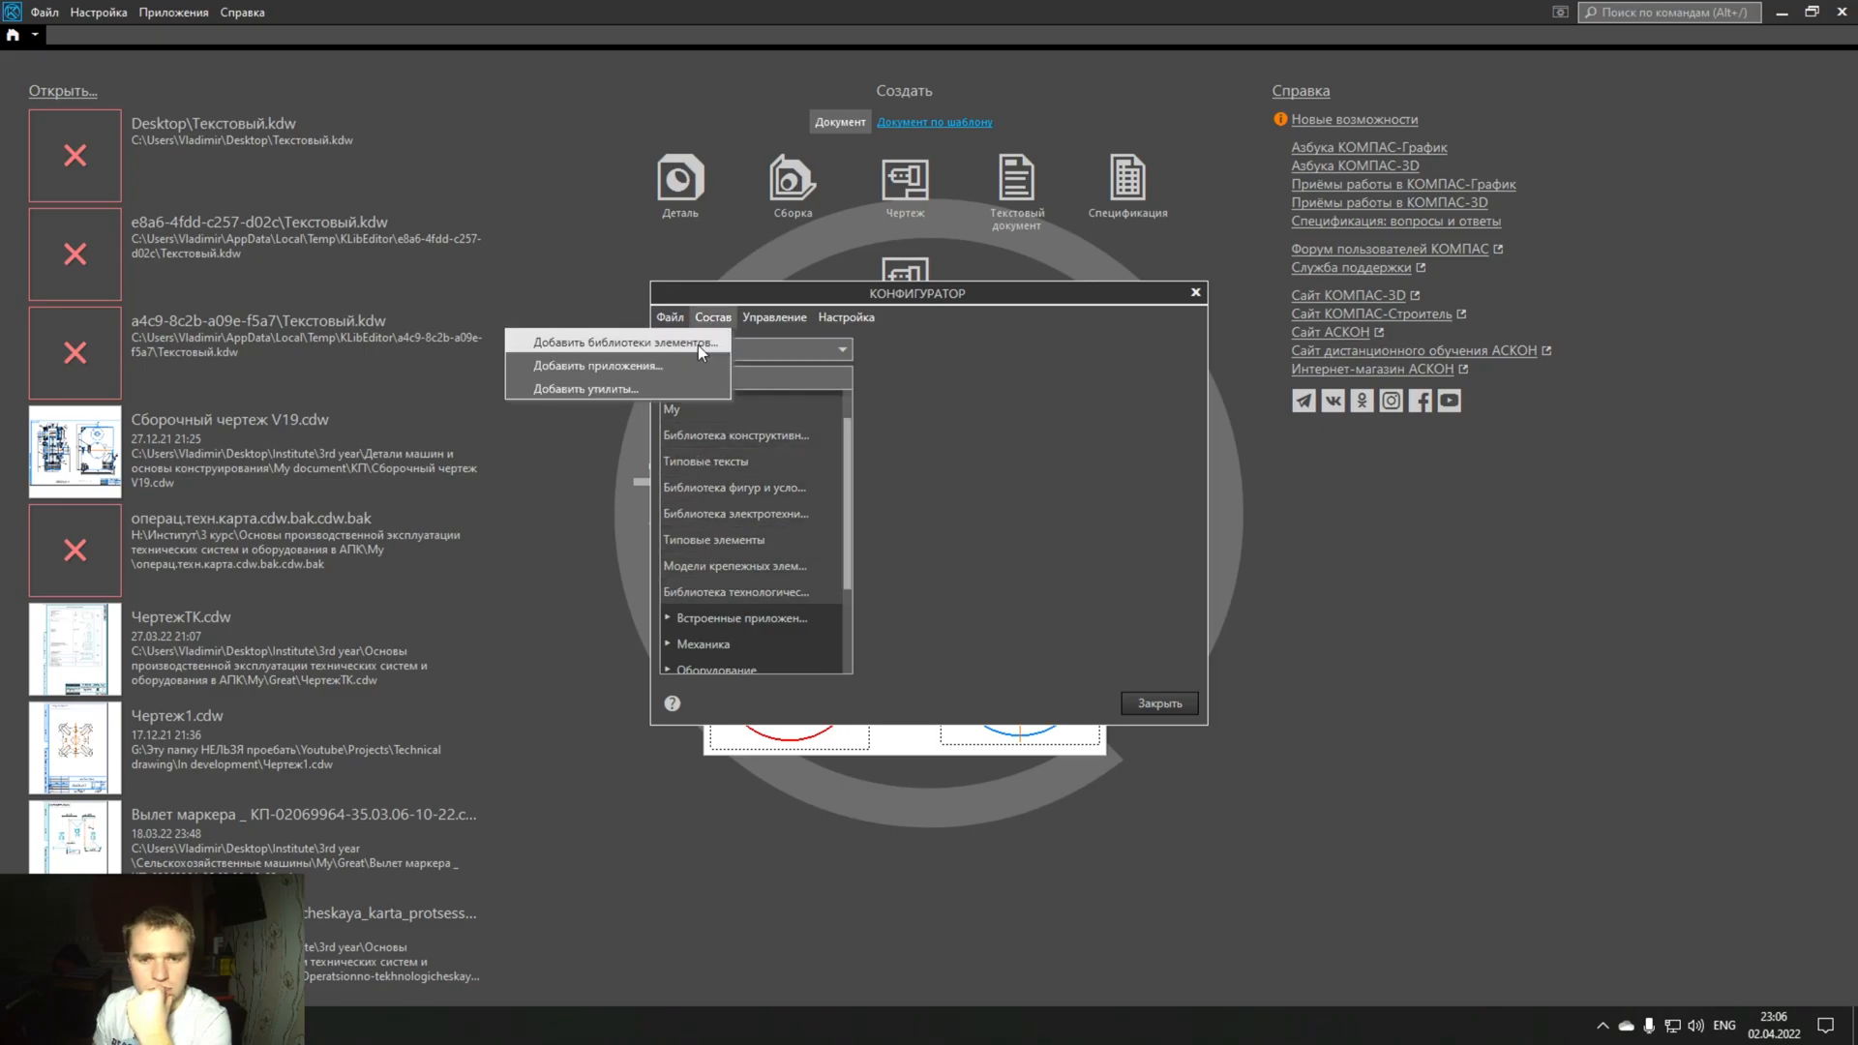
click(689, 344)
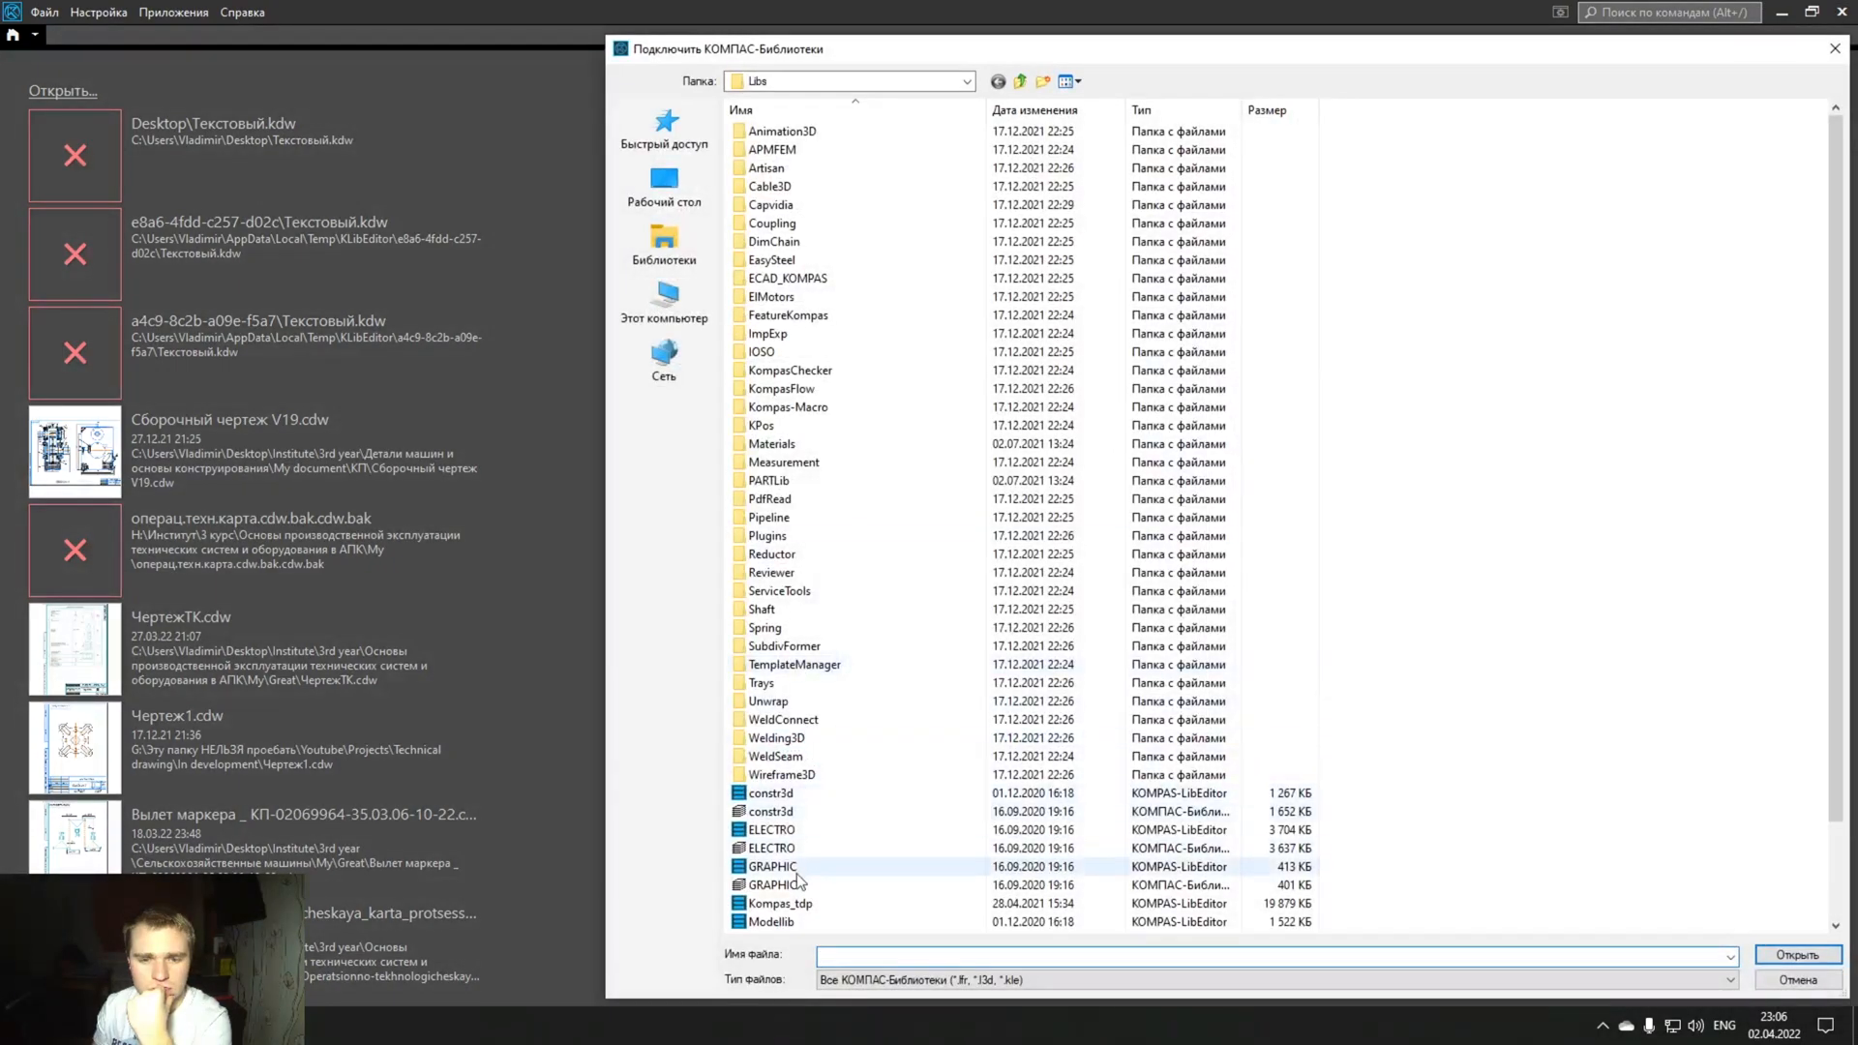
scroll(789, 906, down, 1)
click(765, 903)
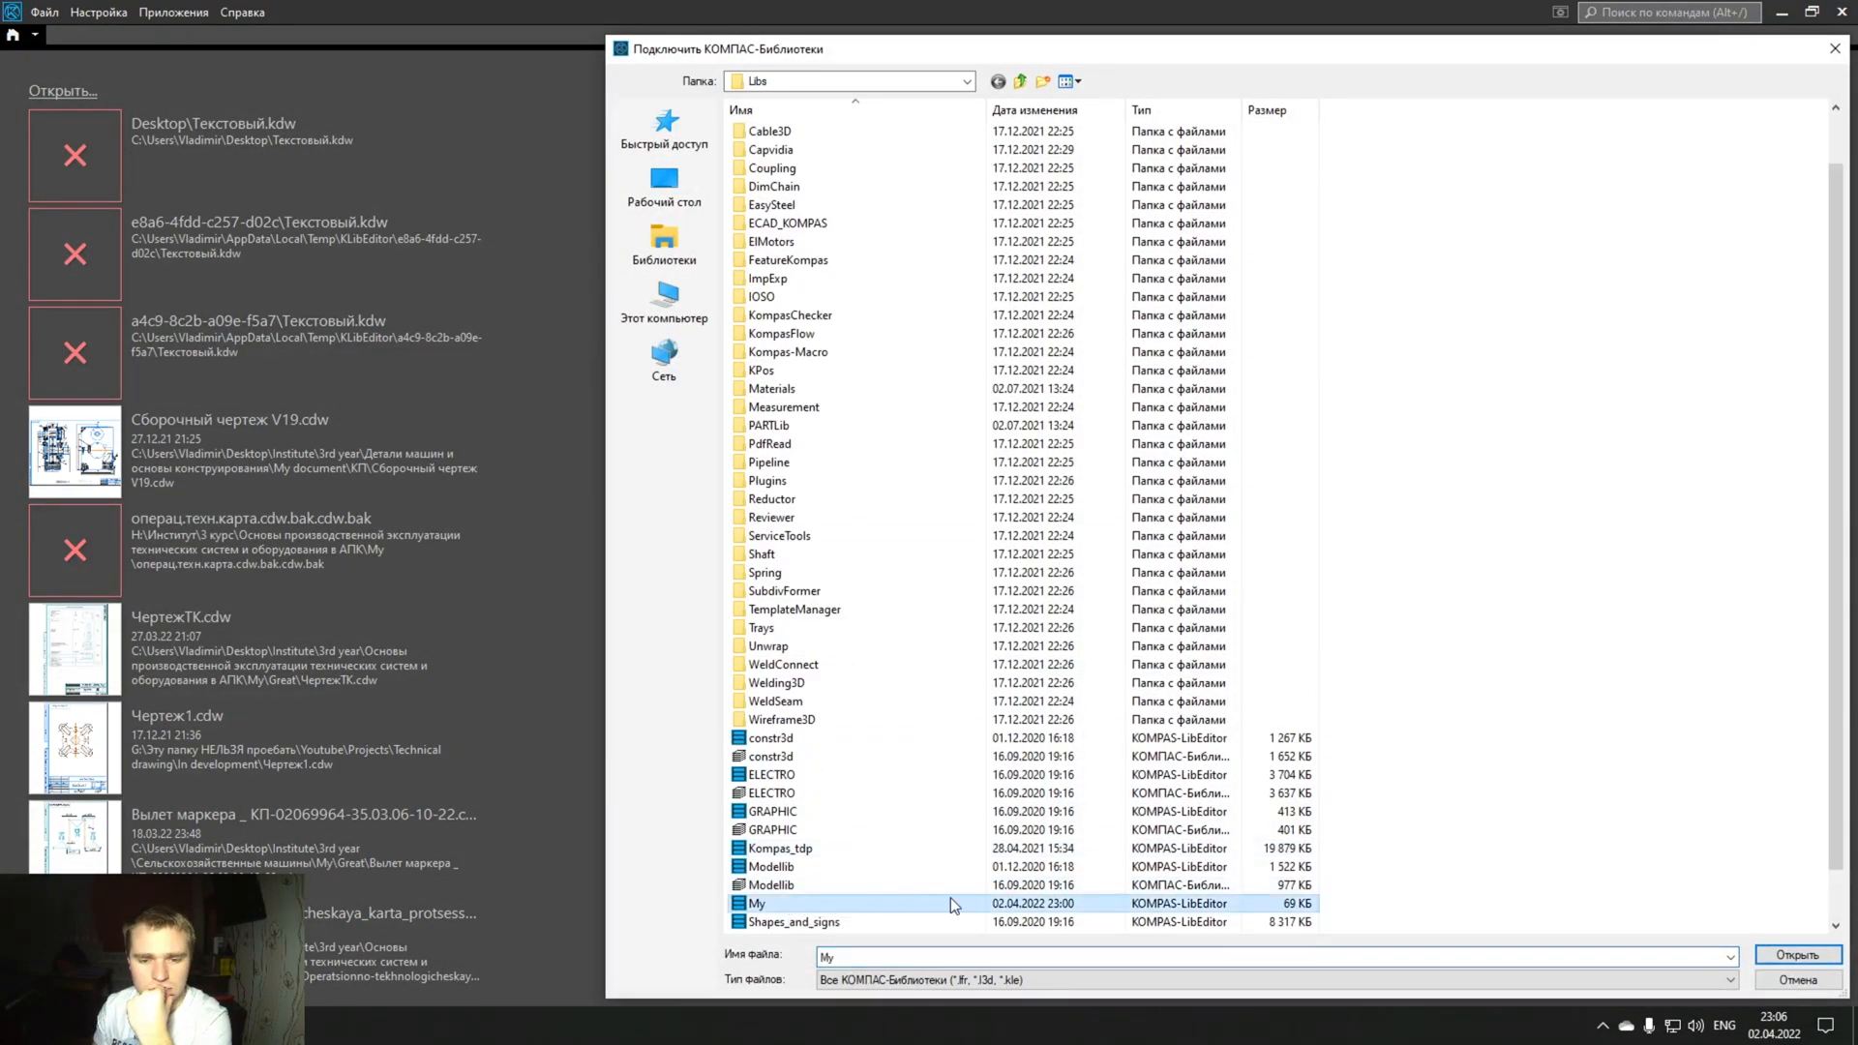
click(1769, 954)
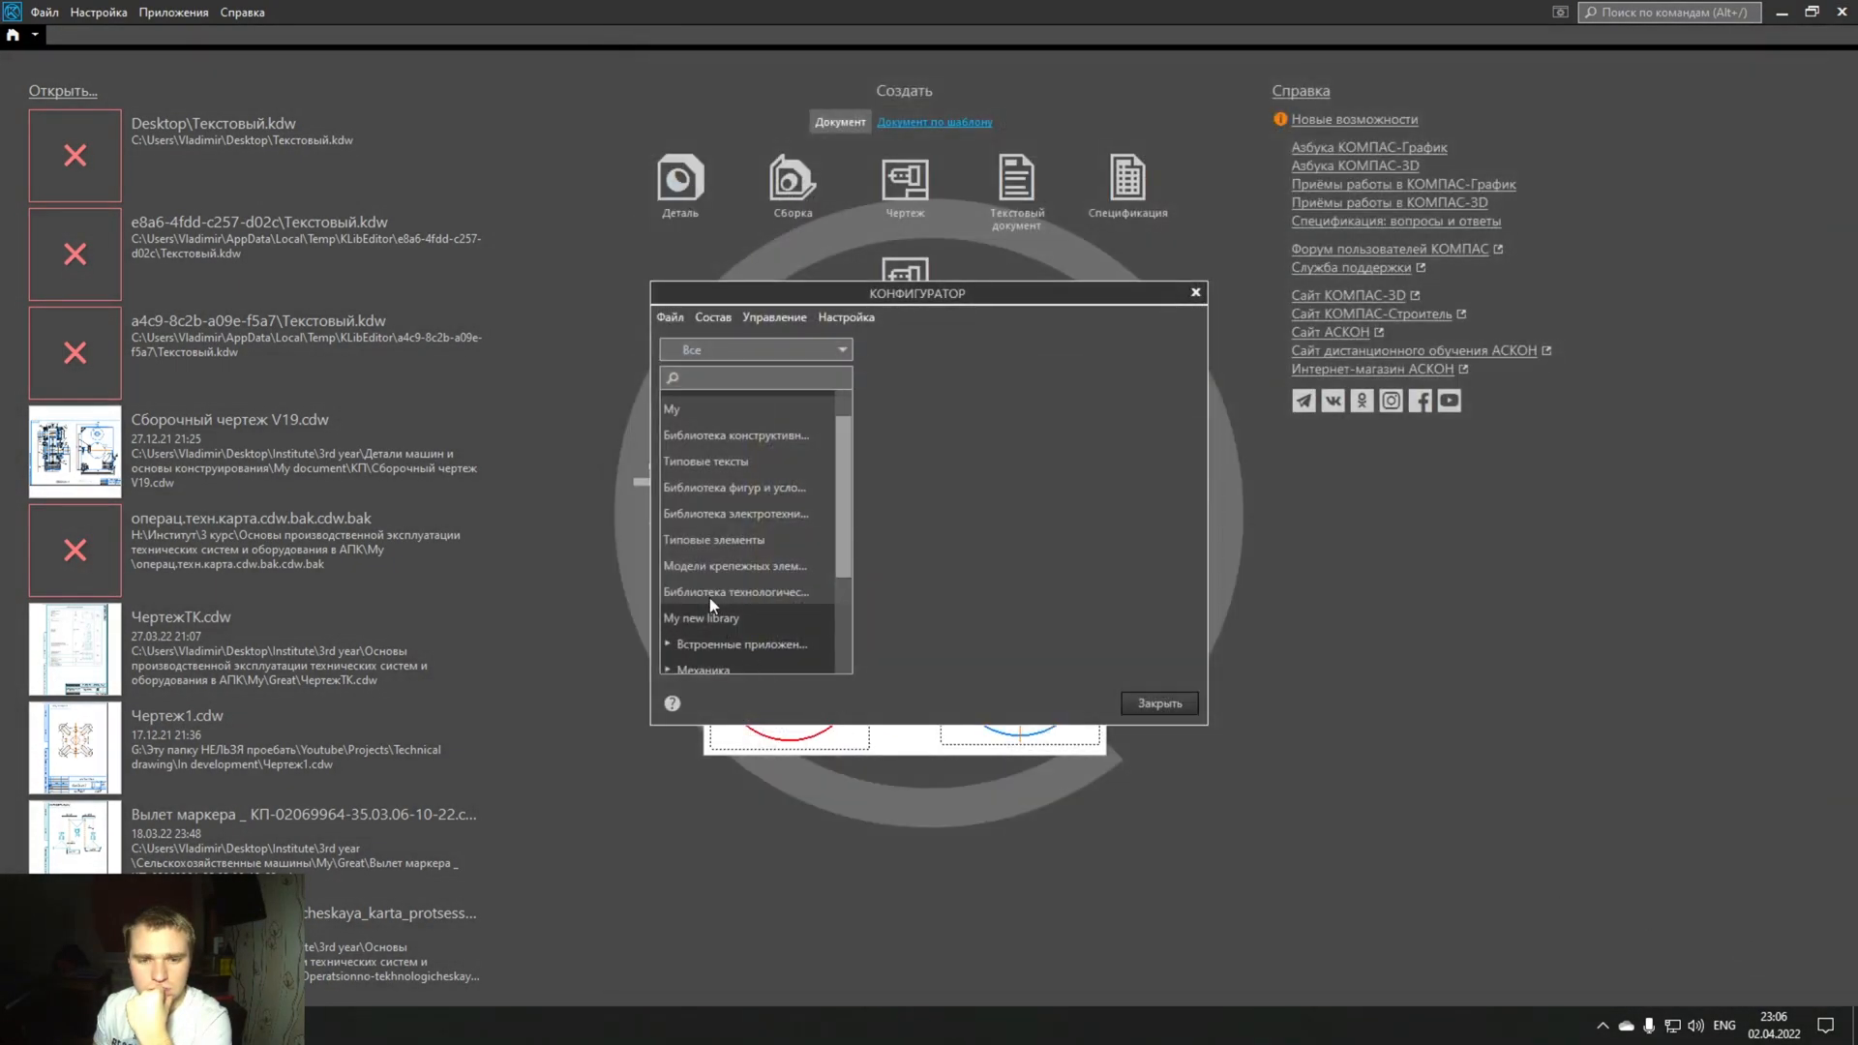
click(736, 616)
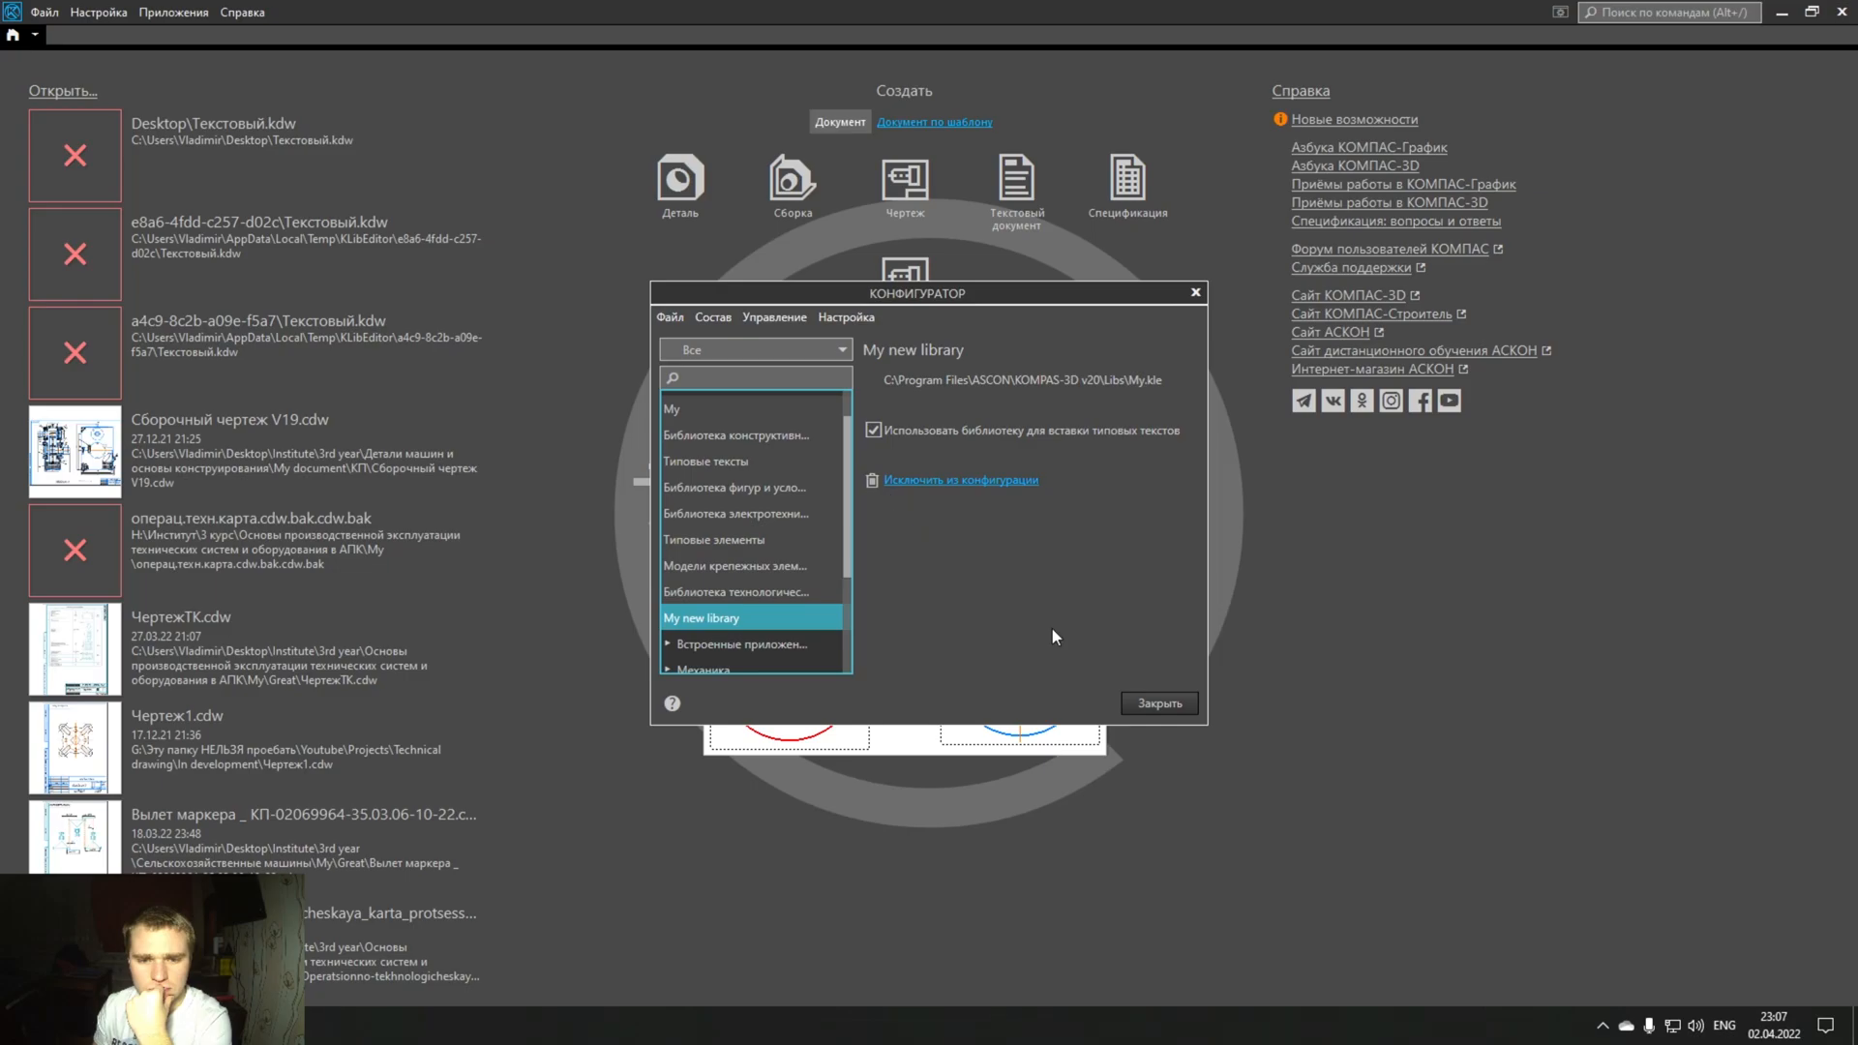
click(1161, 703)
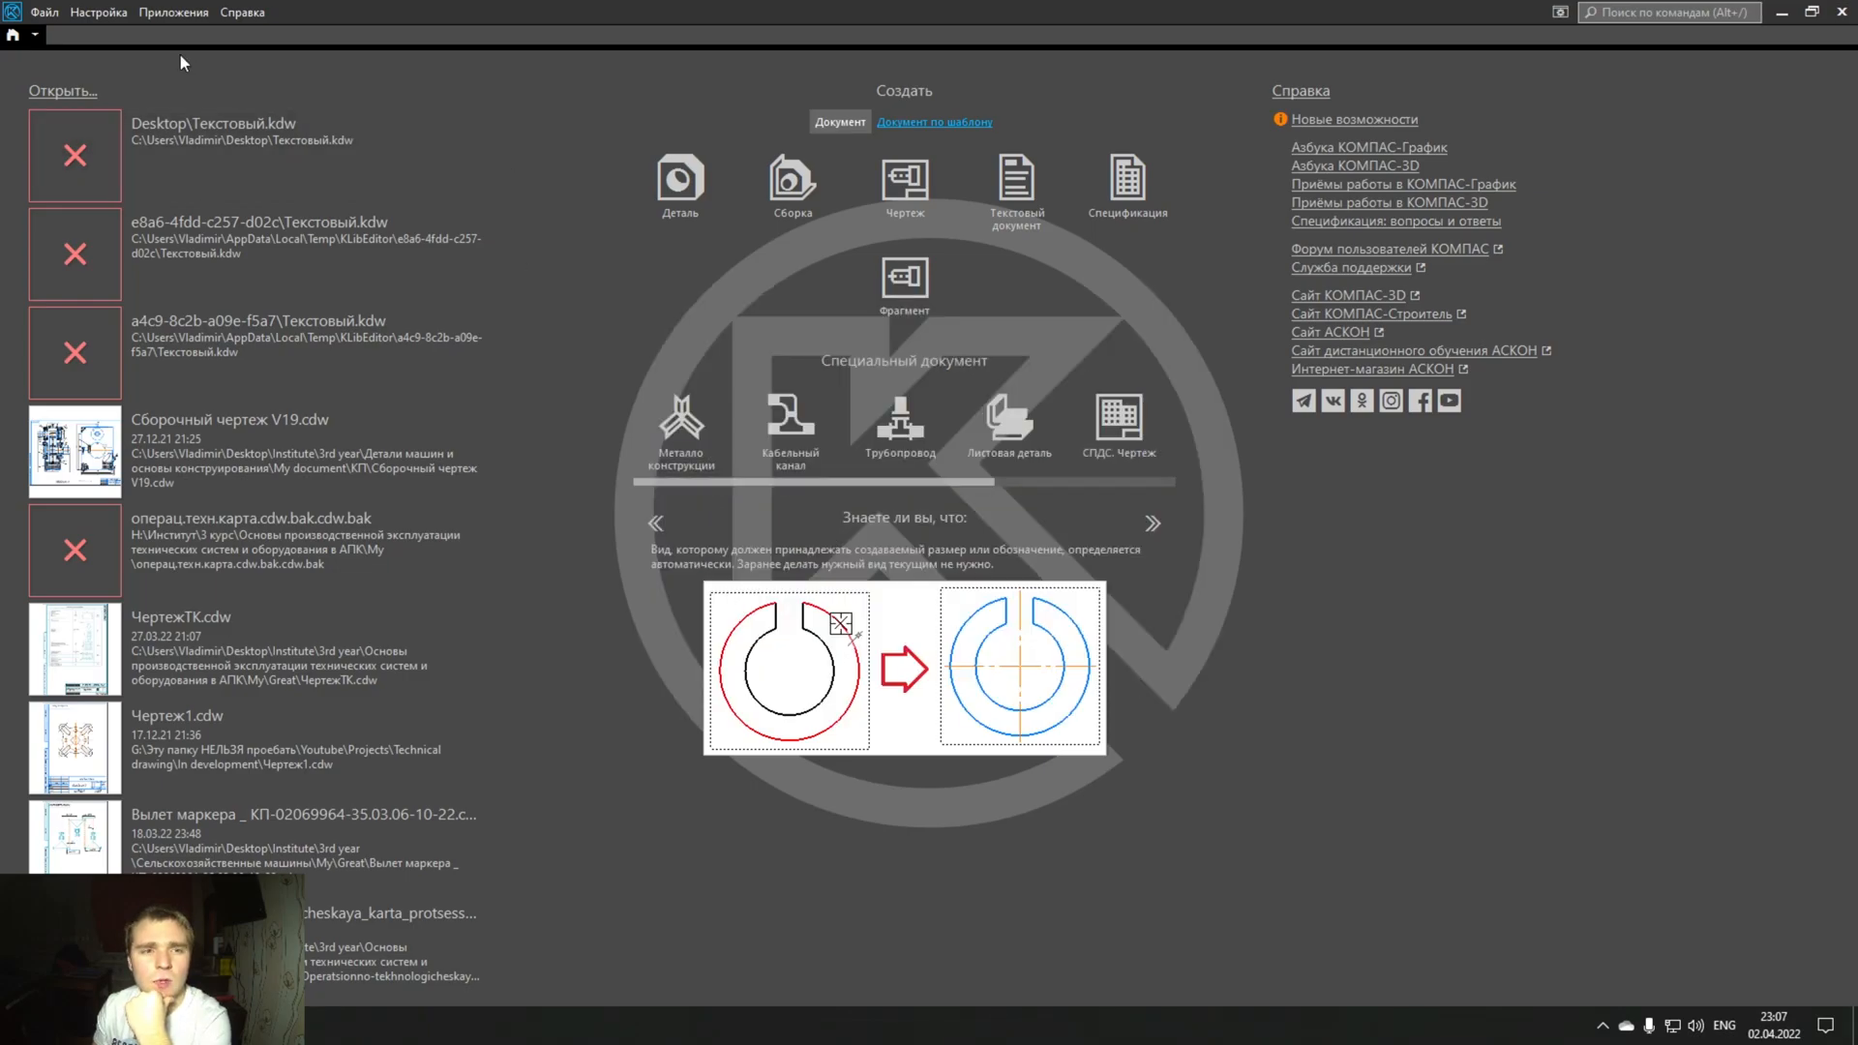
- Create a new text document and insert the Текстовый element from the "My text" folder of My new library
click(1023, 196)
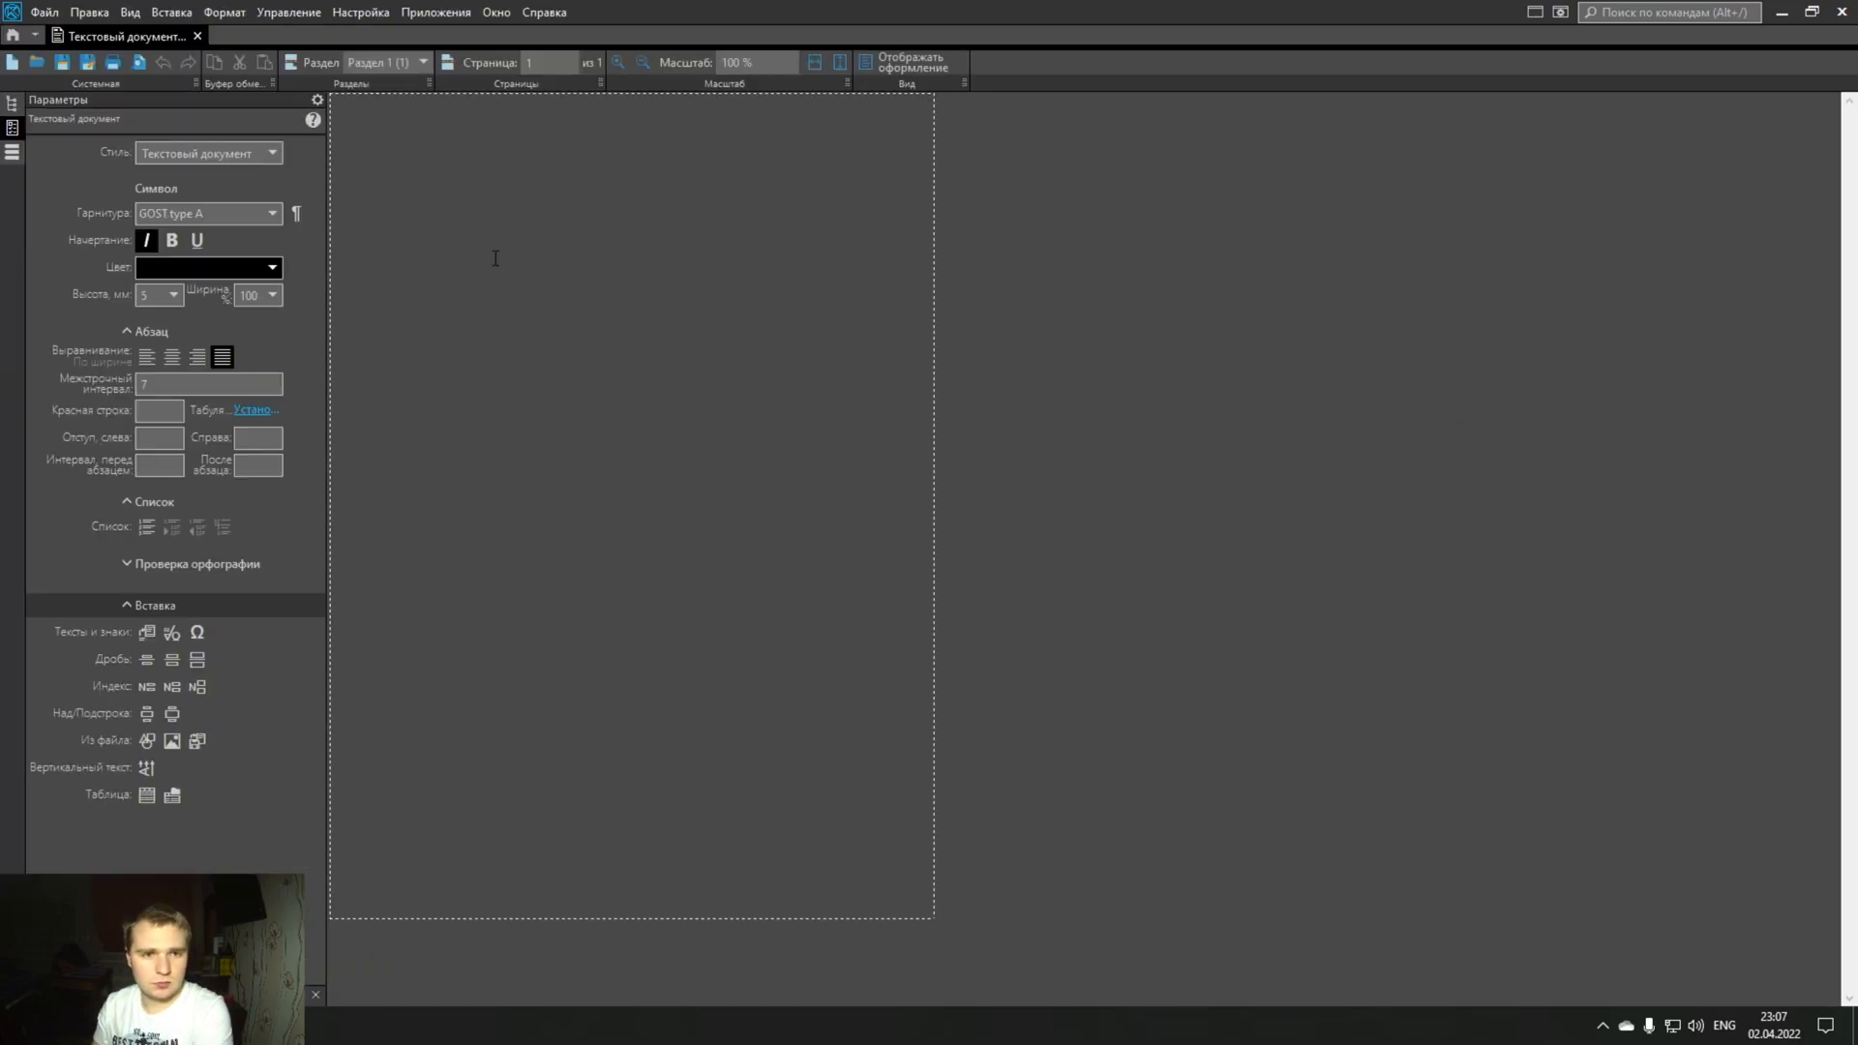
click(146, 635)
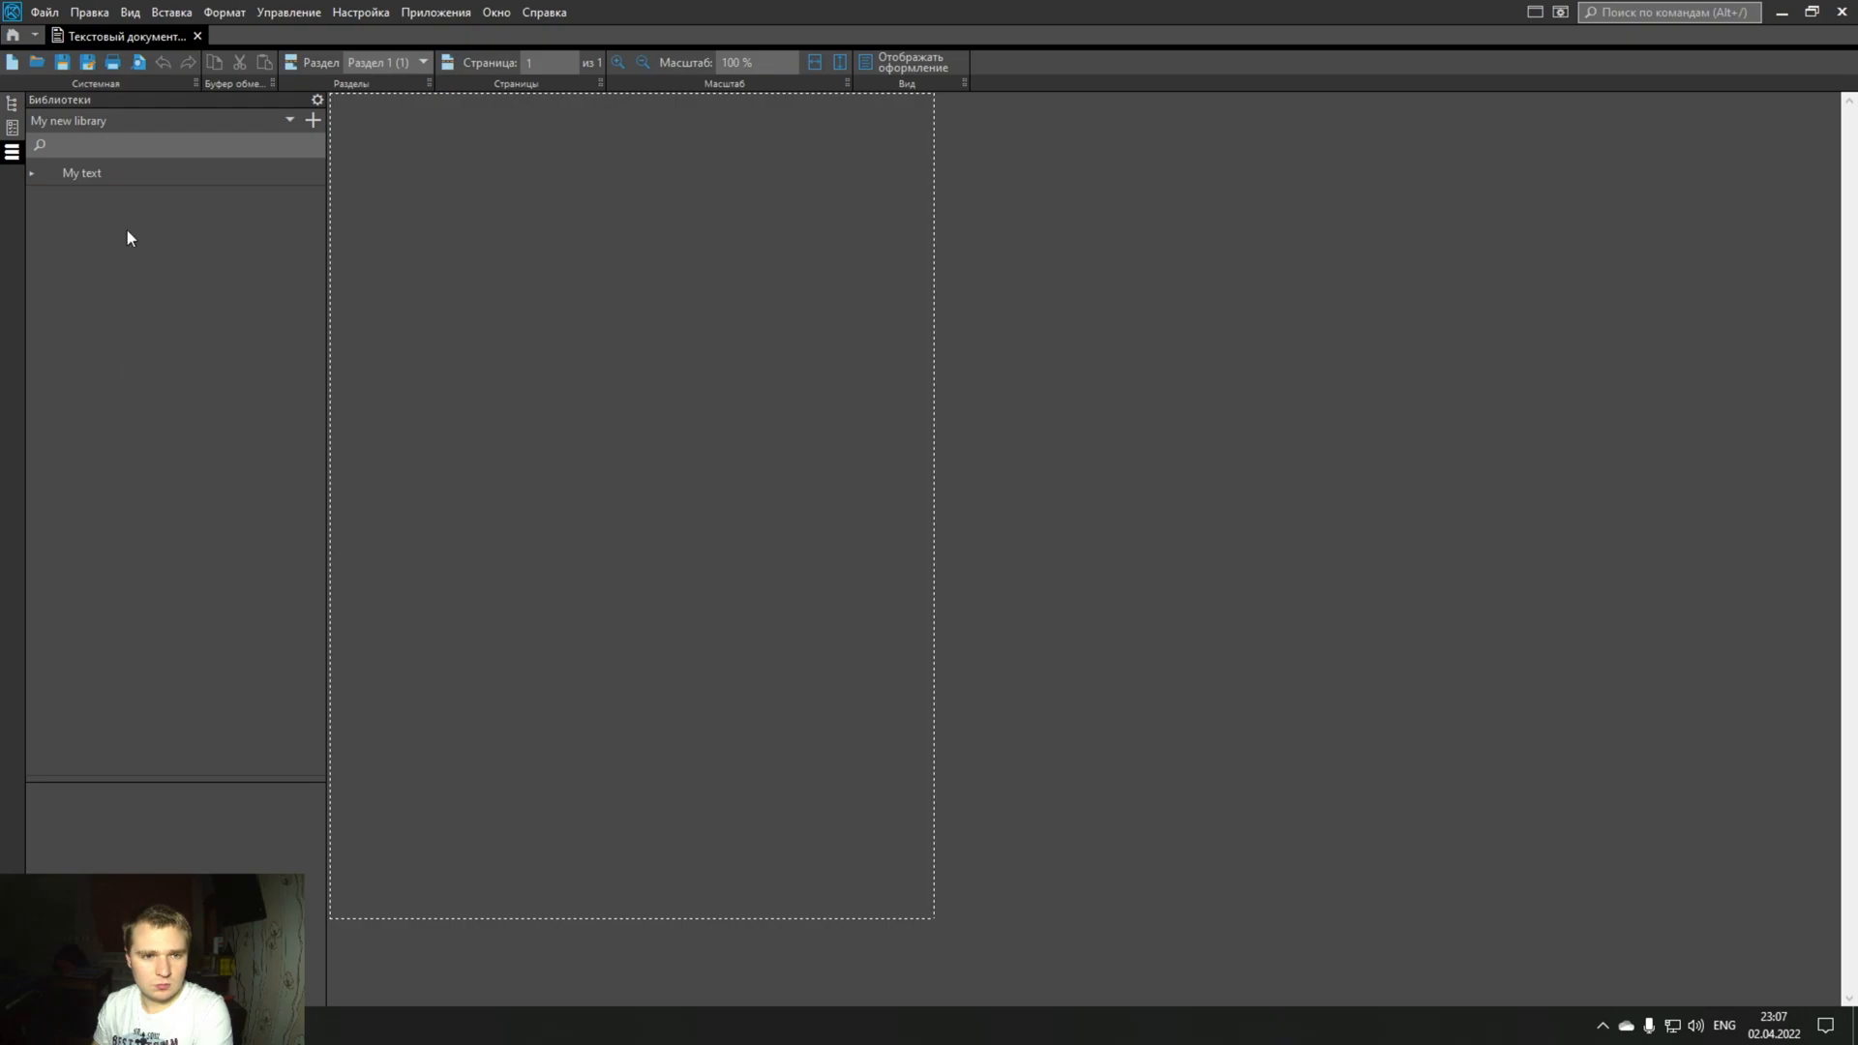
double_click(113, 172)
double_click(106, 203)
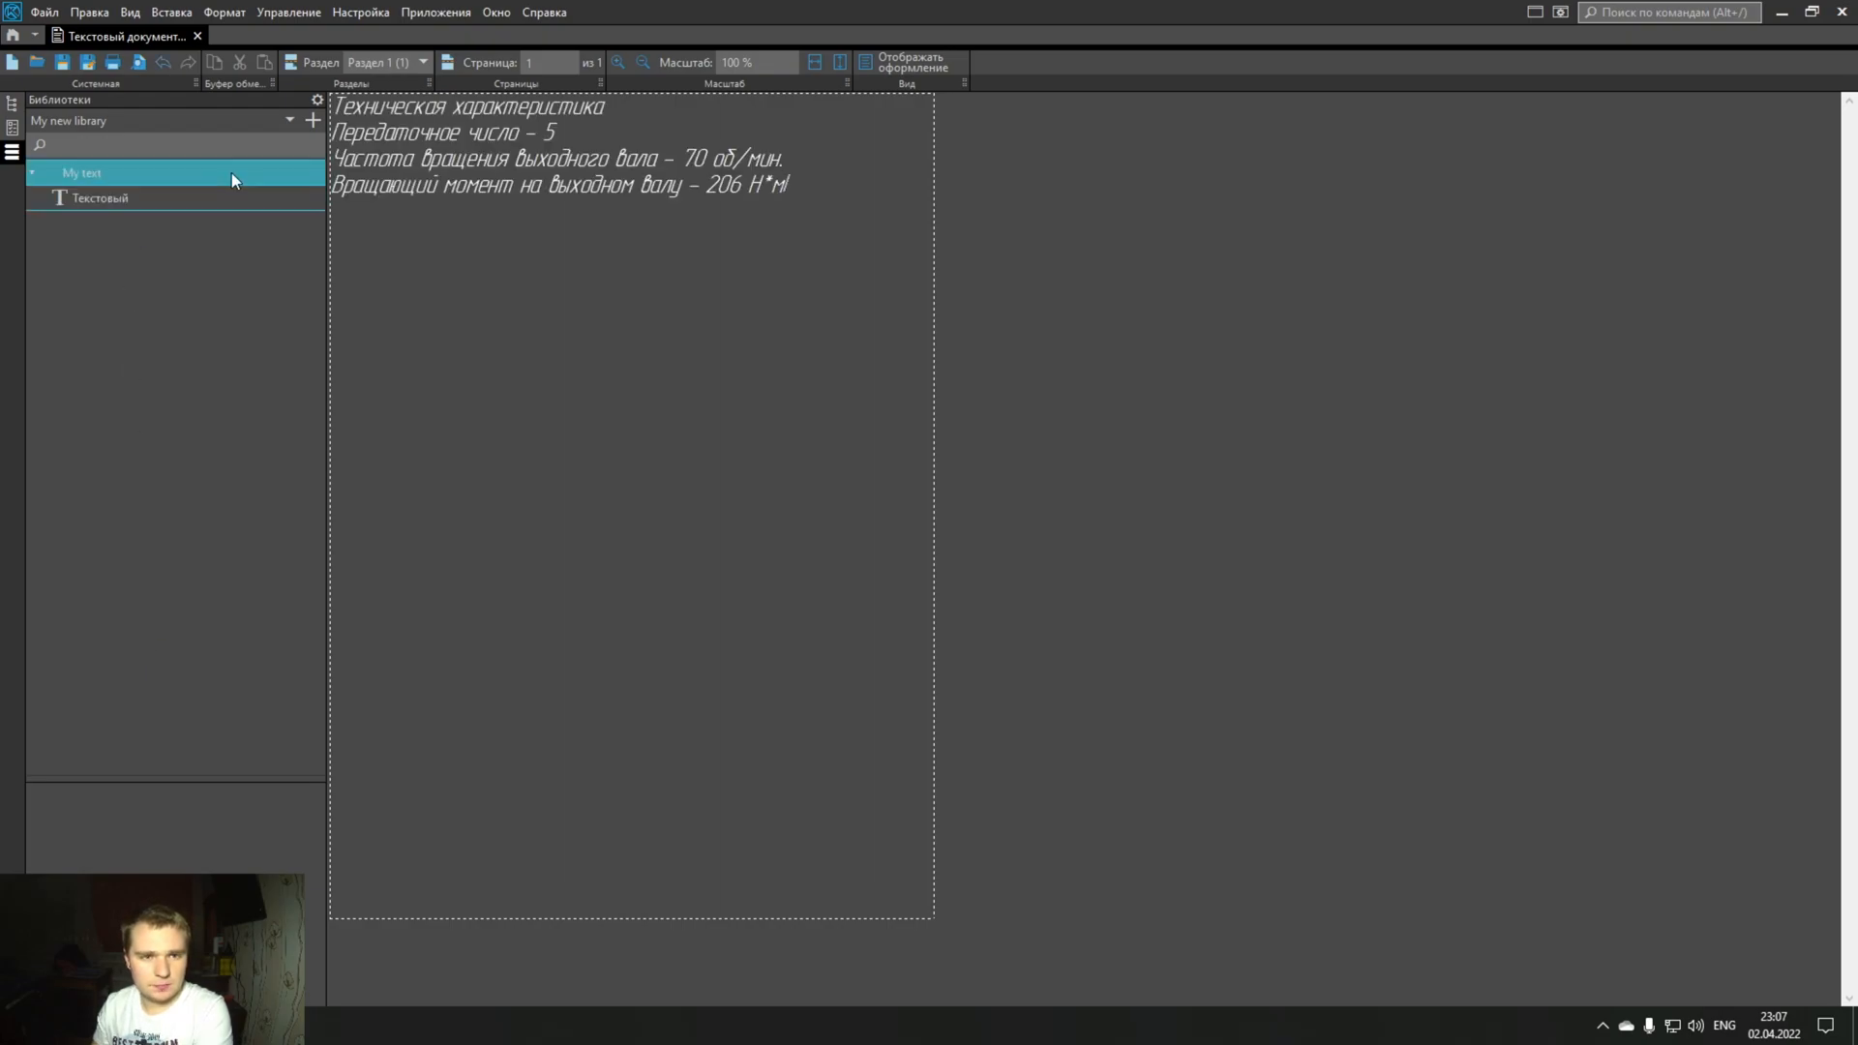
- Close the text document without saving it and create a new drawing
click(198, 36)
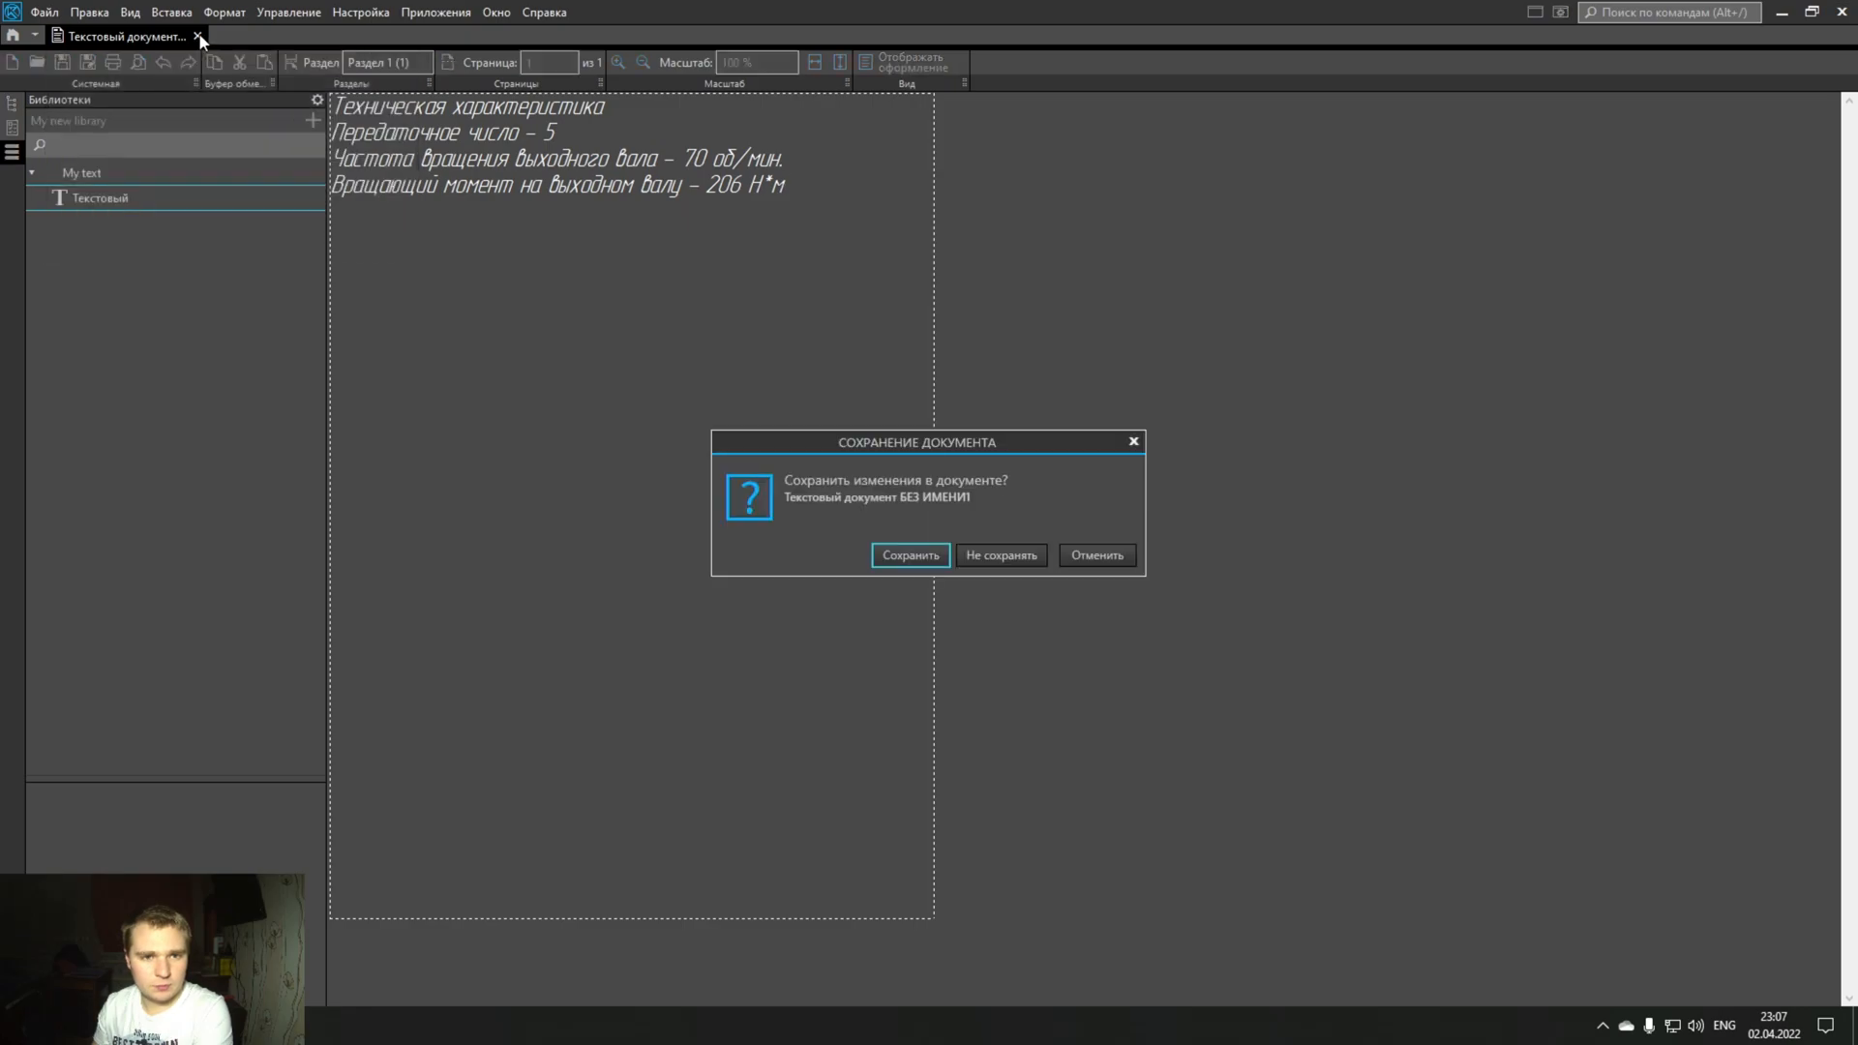
click(1000, 555)
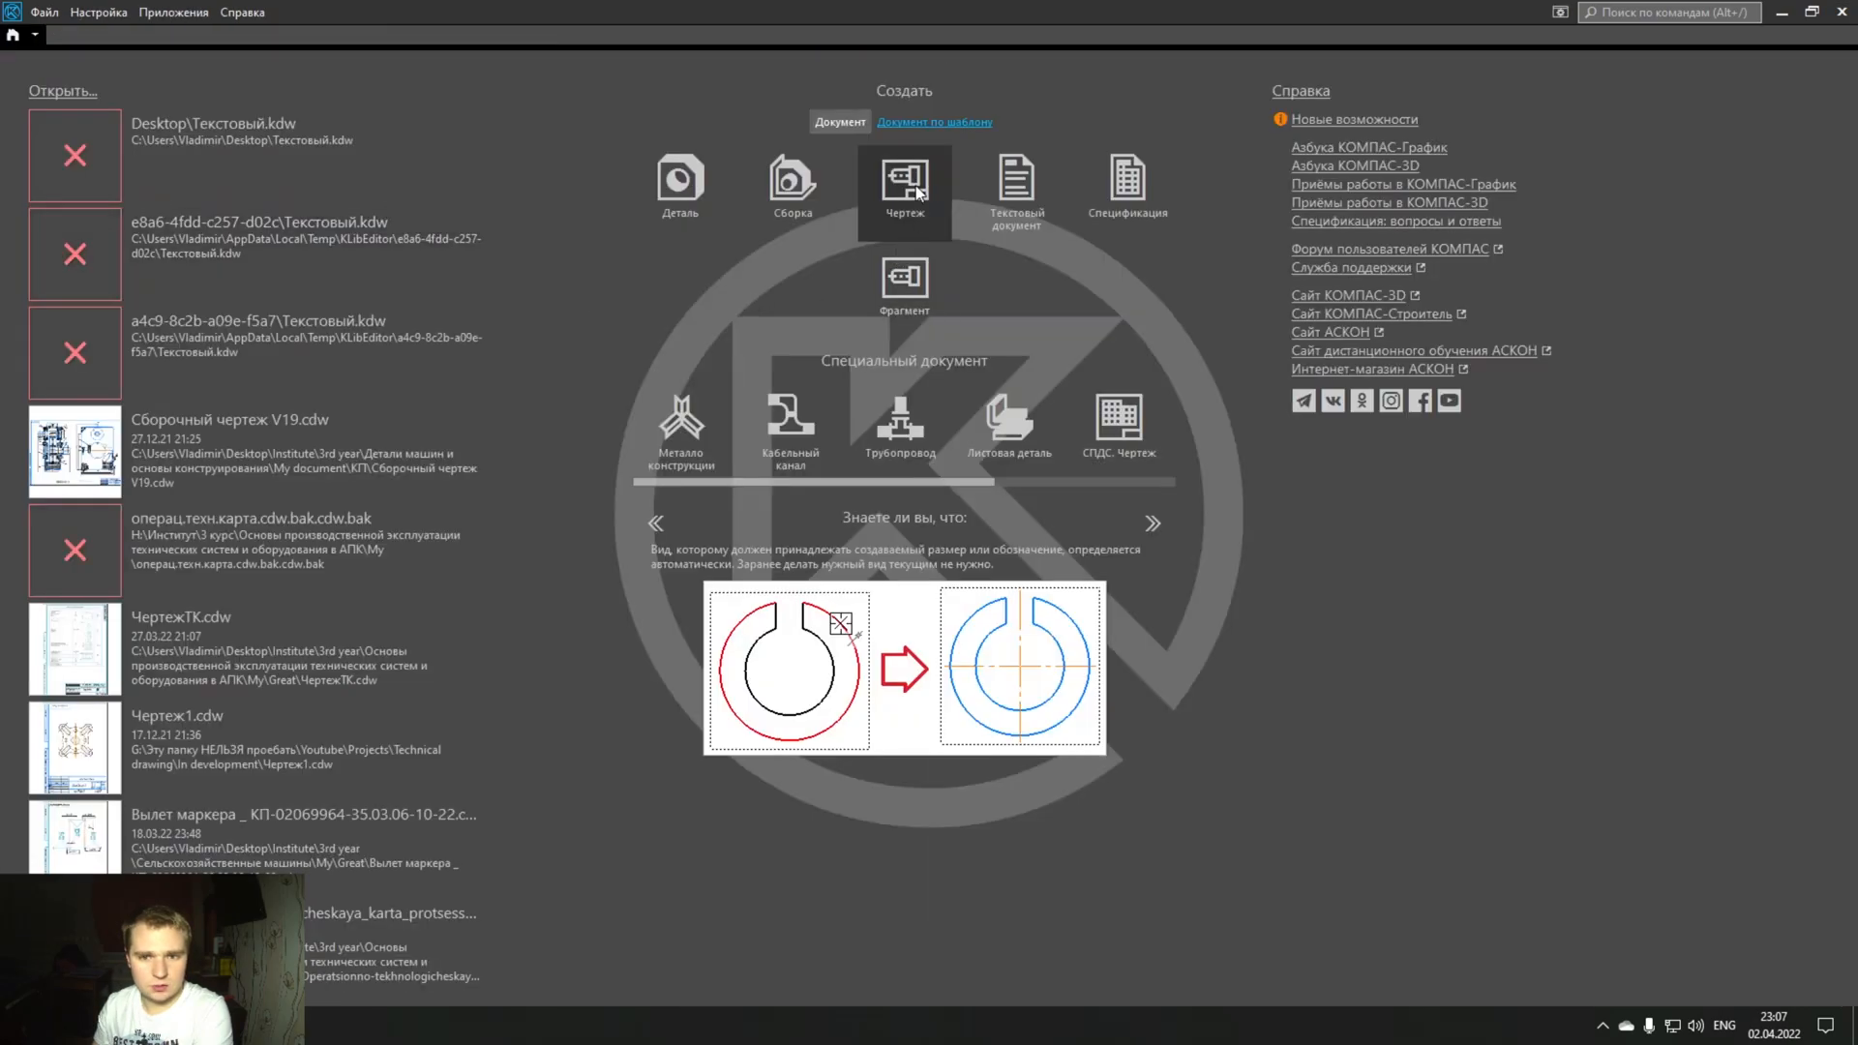
click(916, 188)
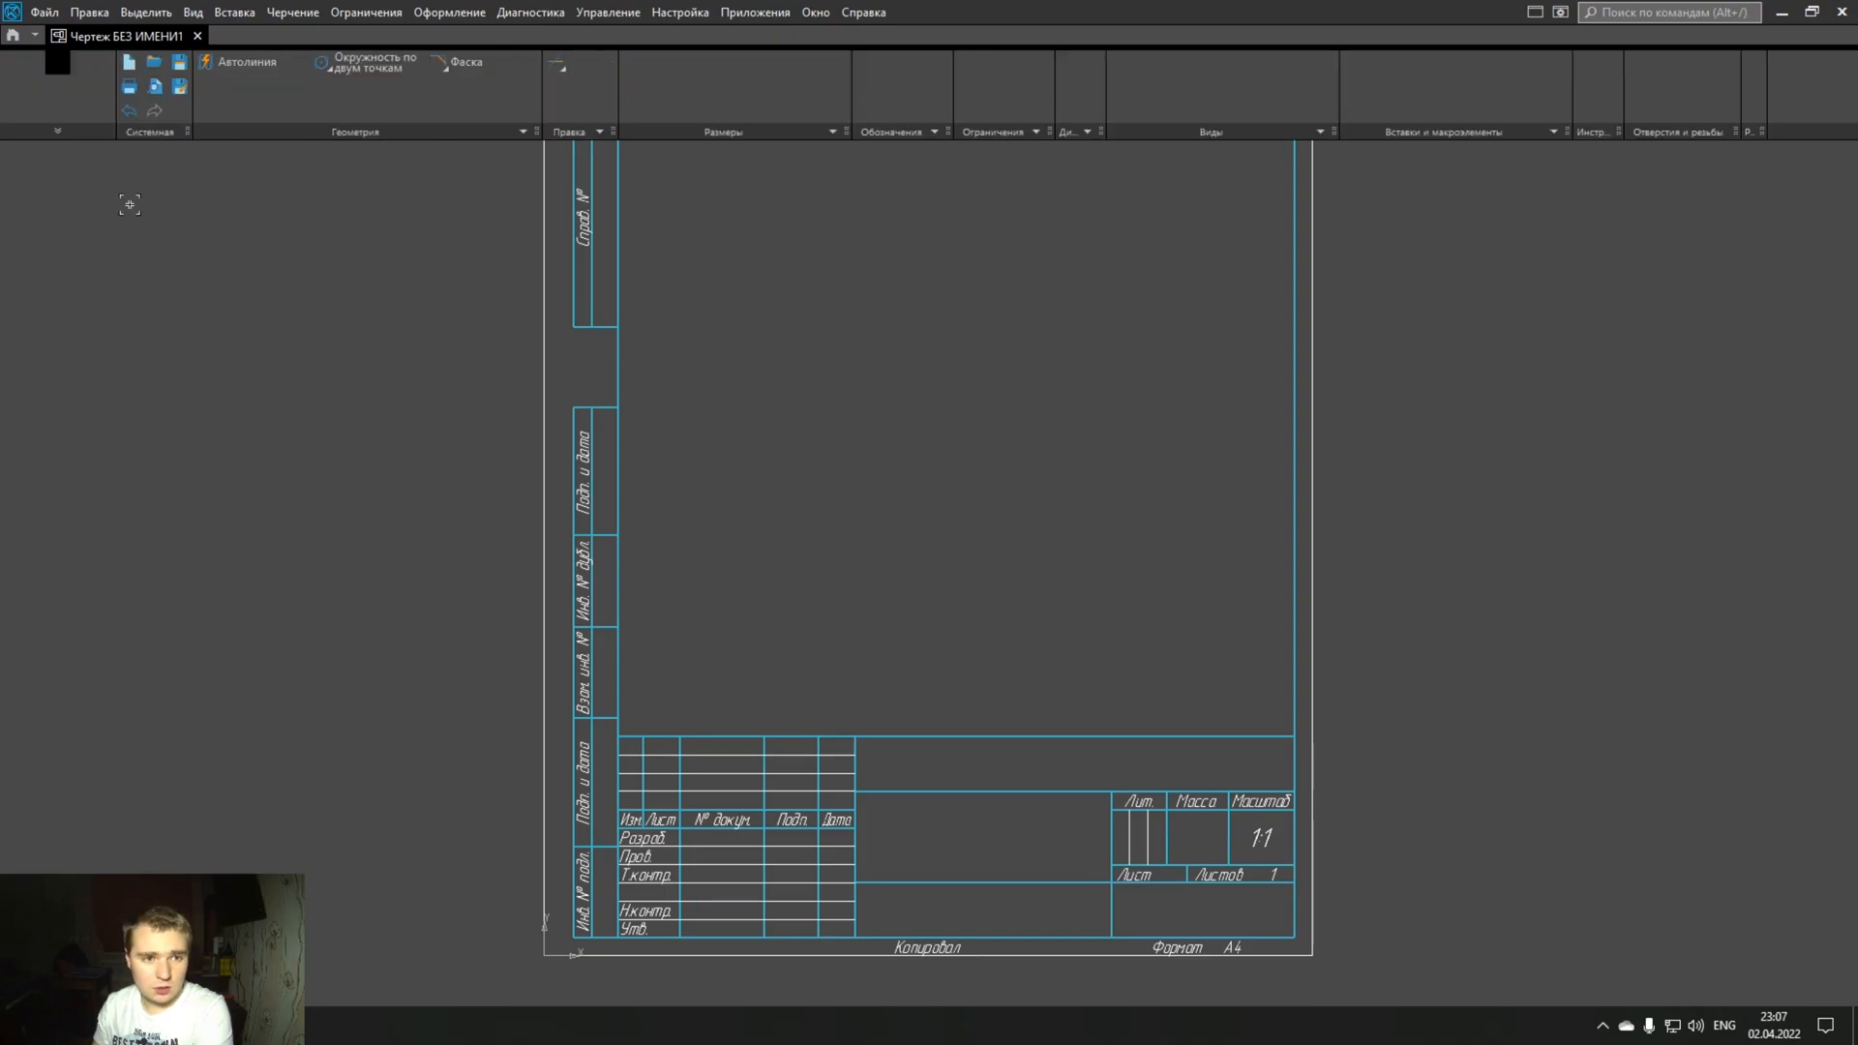
- Open the "My text" folder of My new library and try to place its Текстовый element directly on the drawing sheet
click(9, 228)
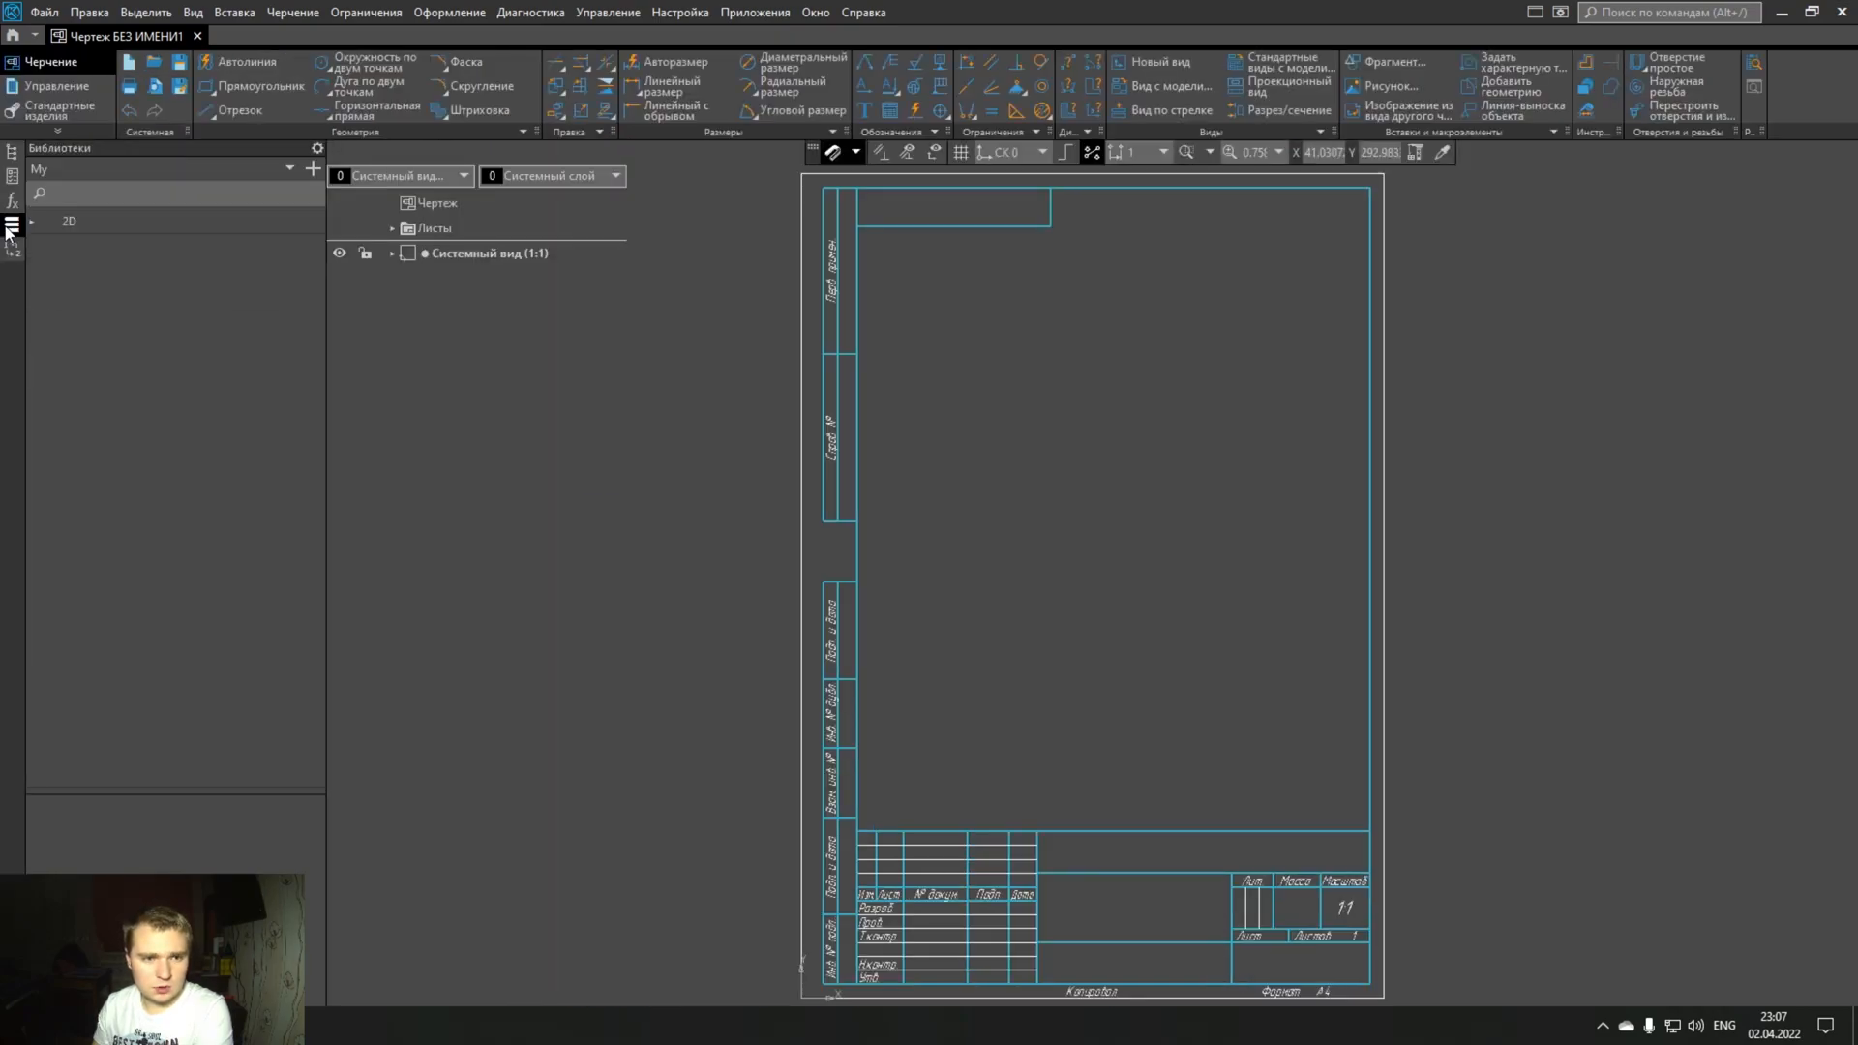
click(283, 170)
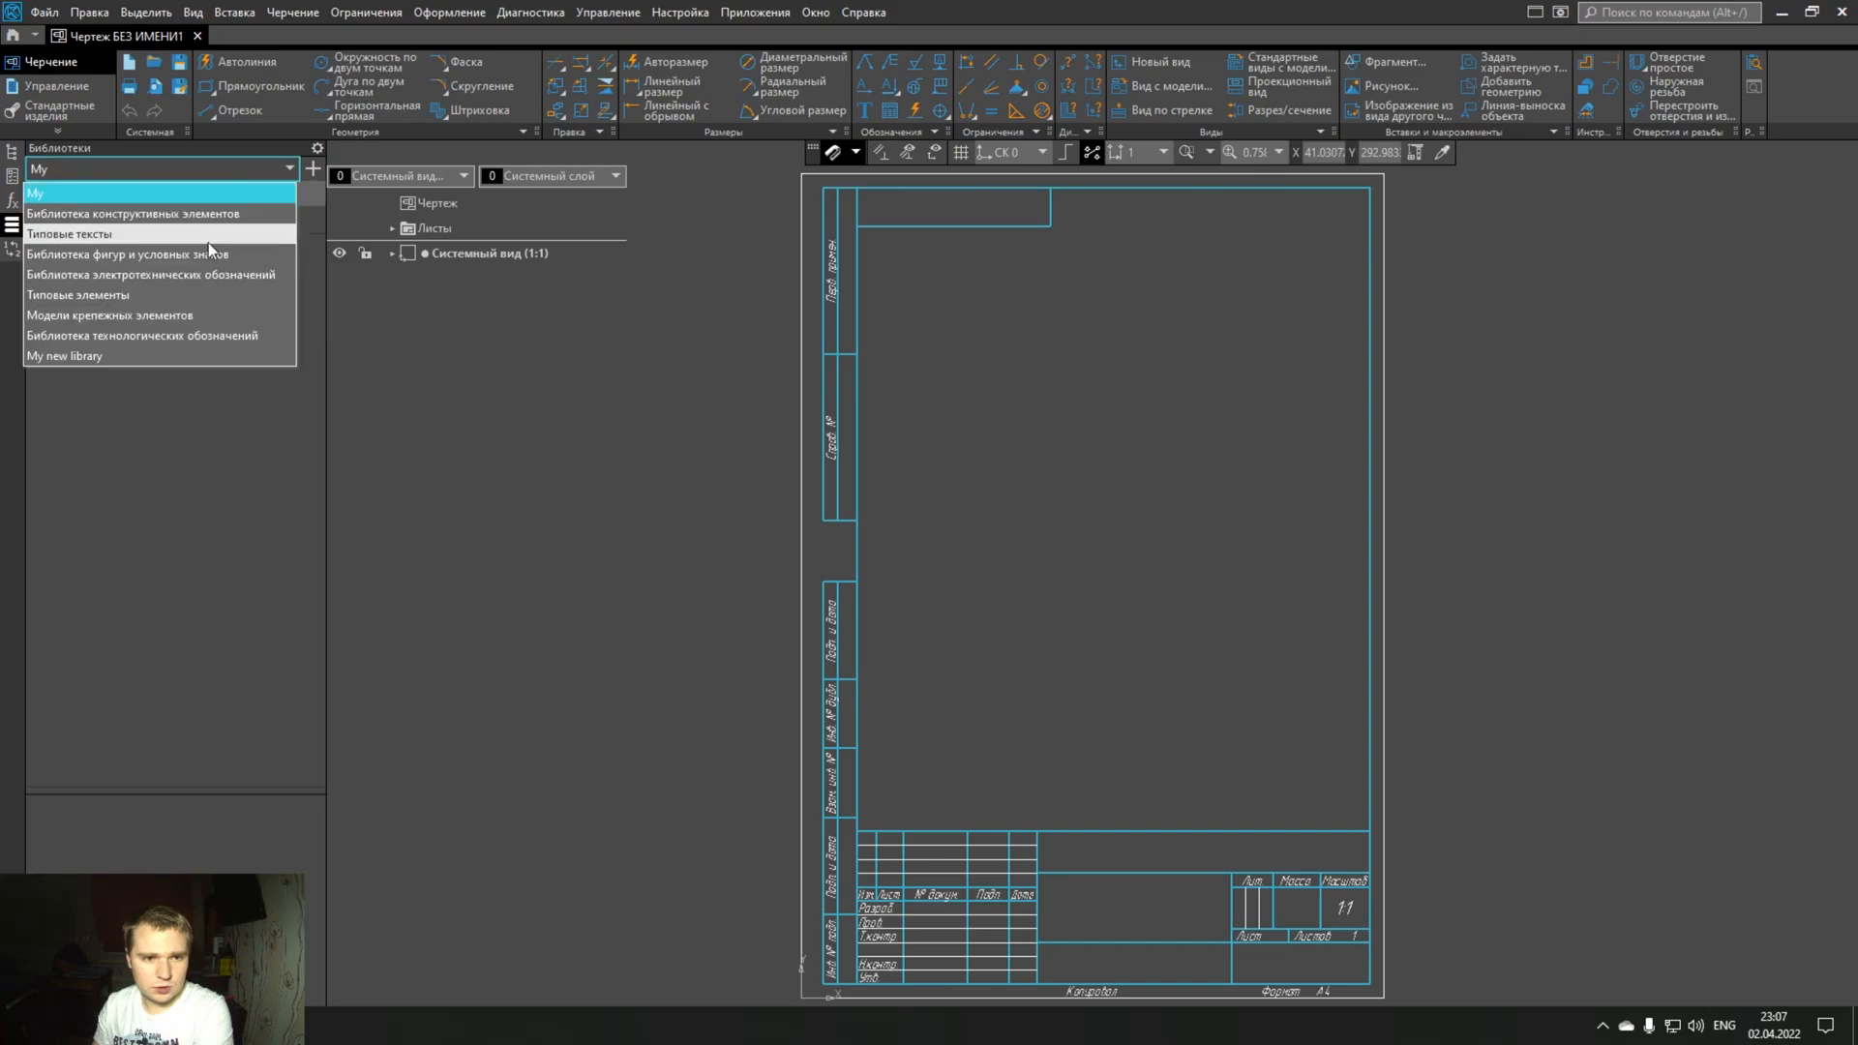
click(141, 356)
double_click(119, 229)
click(127, 253)
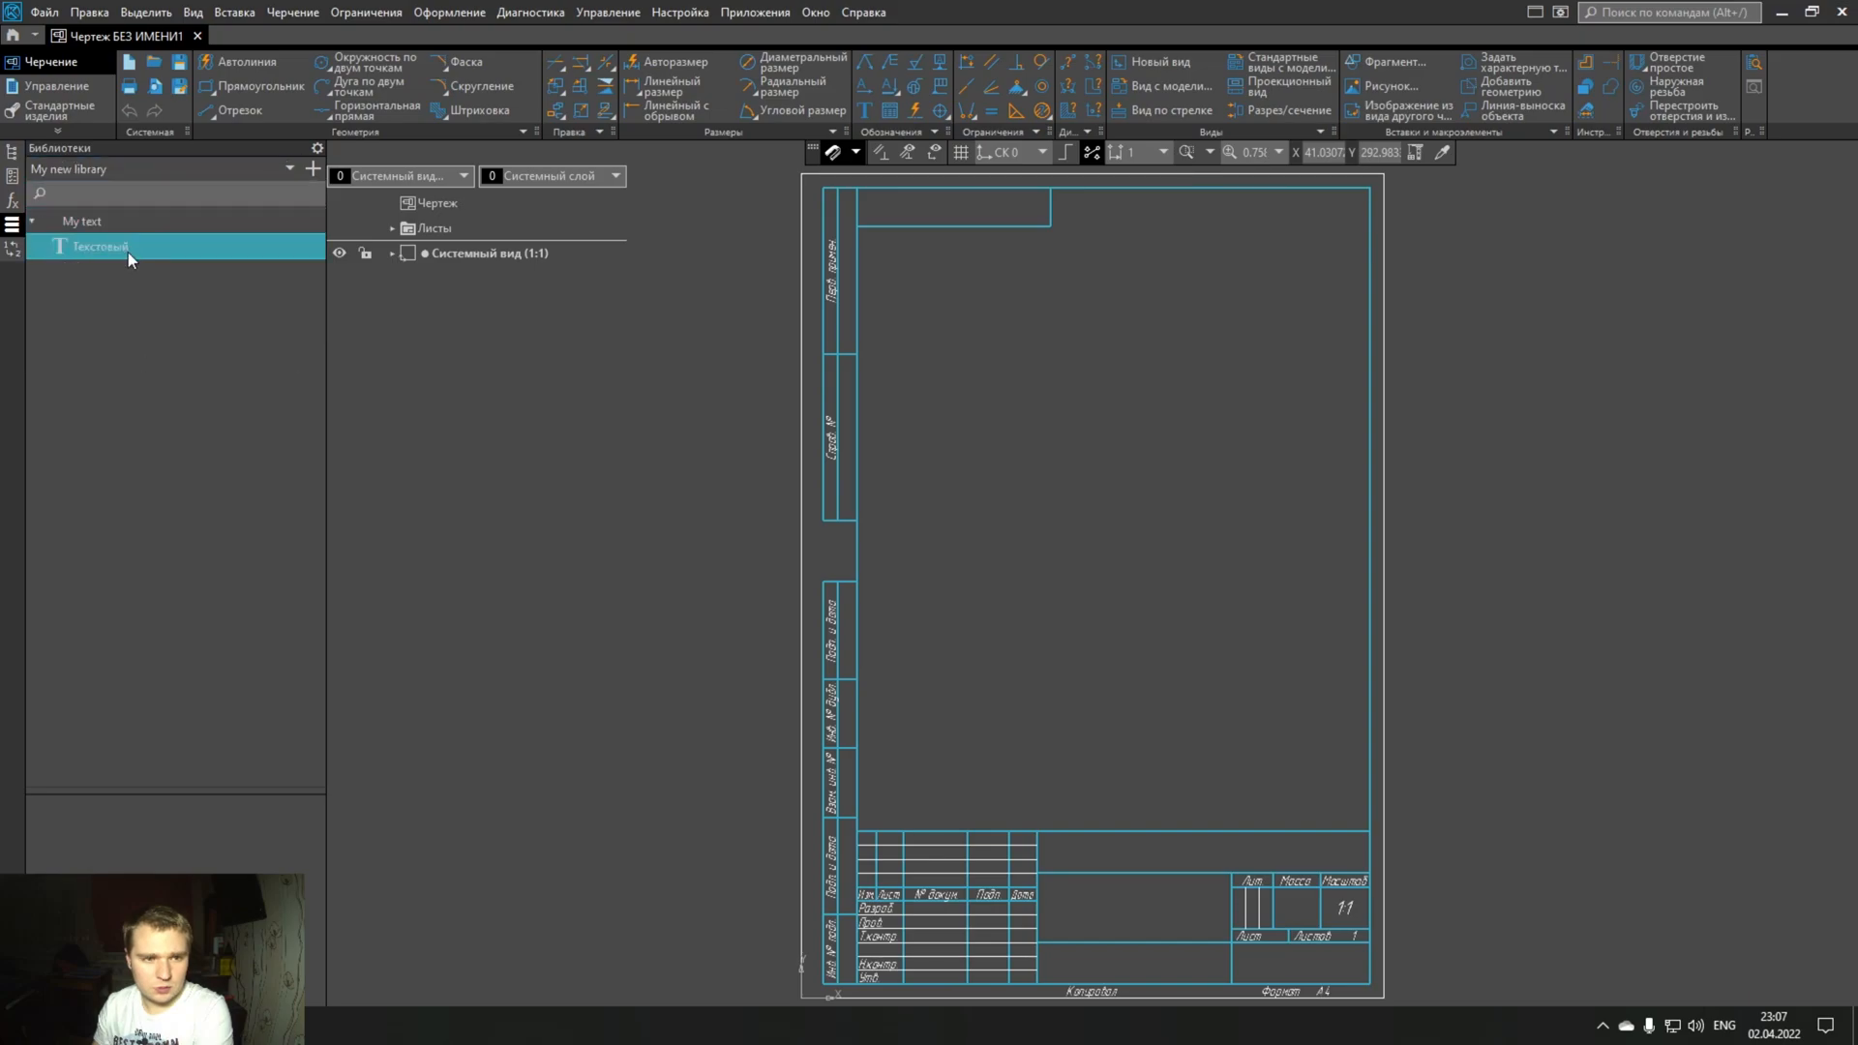
click(980, 366)
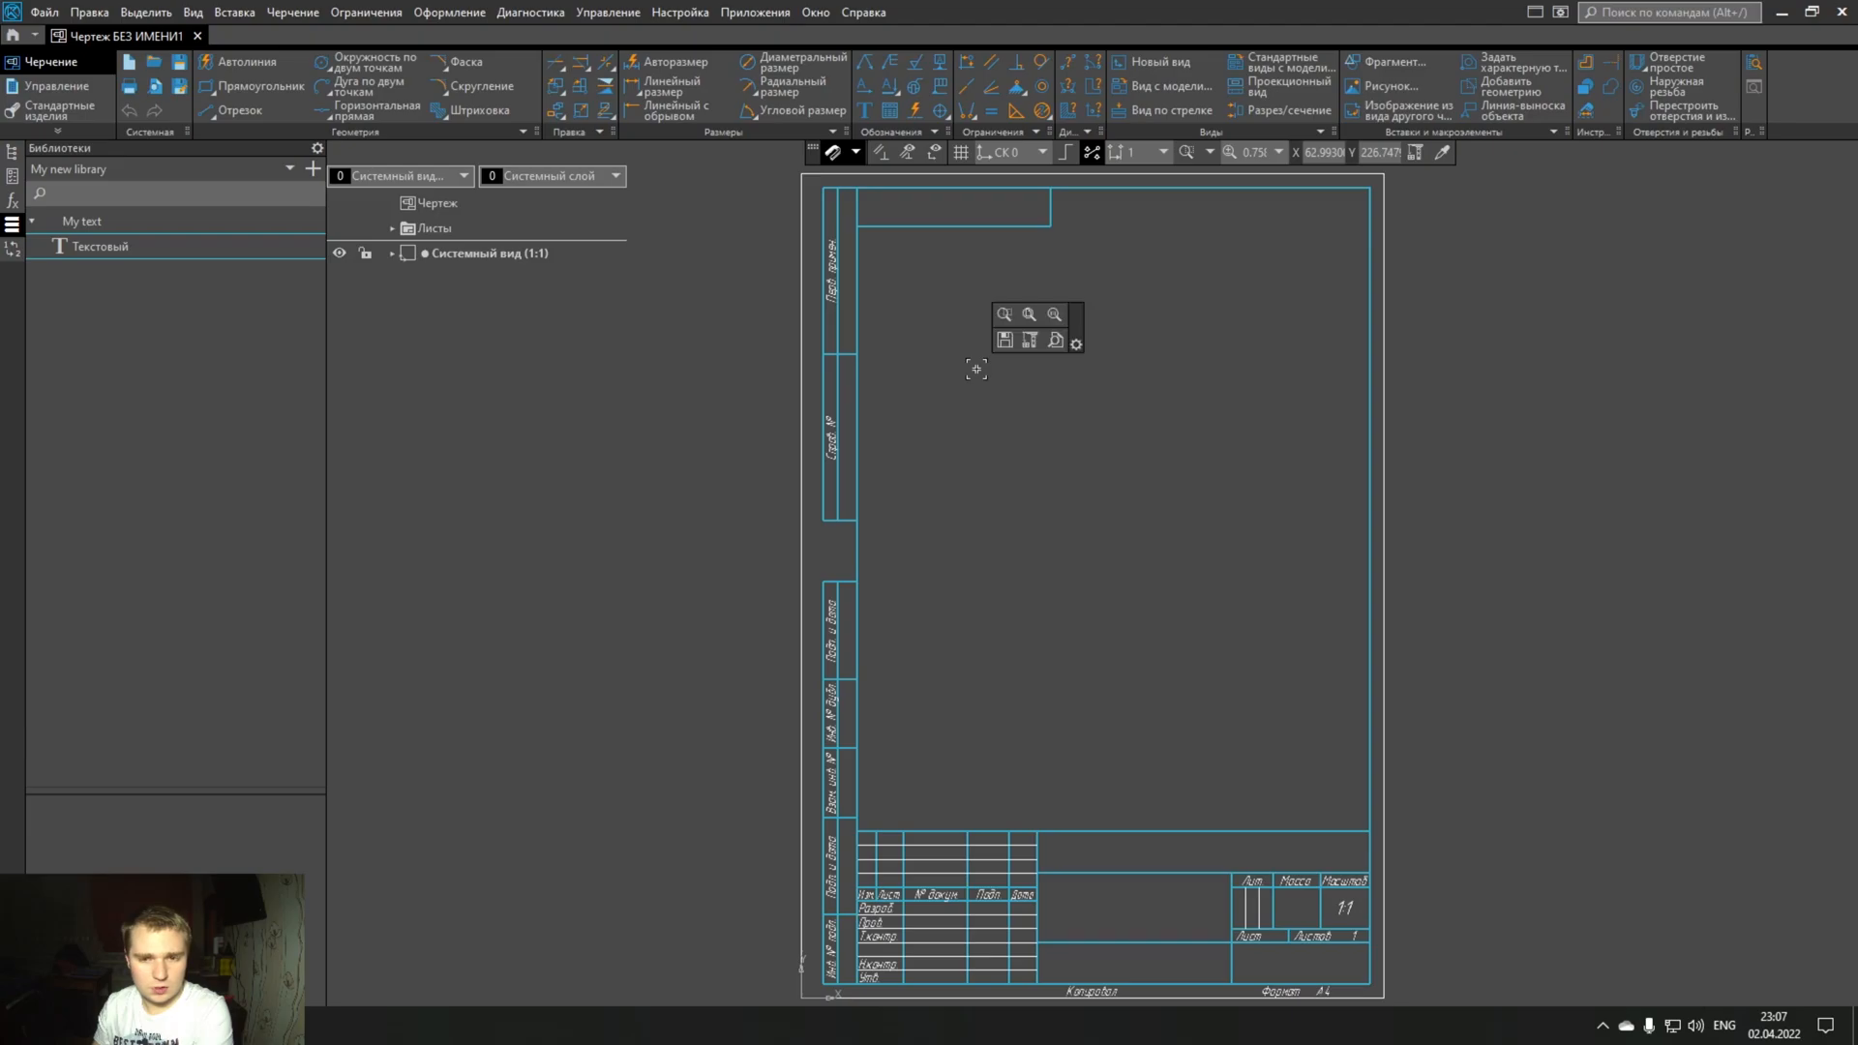
- Start a text label in the upper half of the sheet and insert the Текстовый element from My new library into it
click(866, 108)
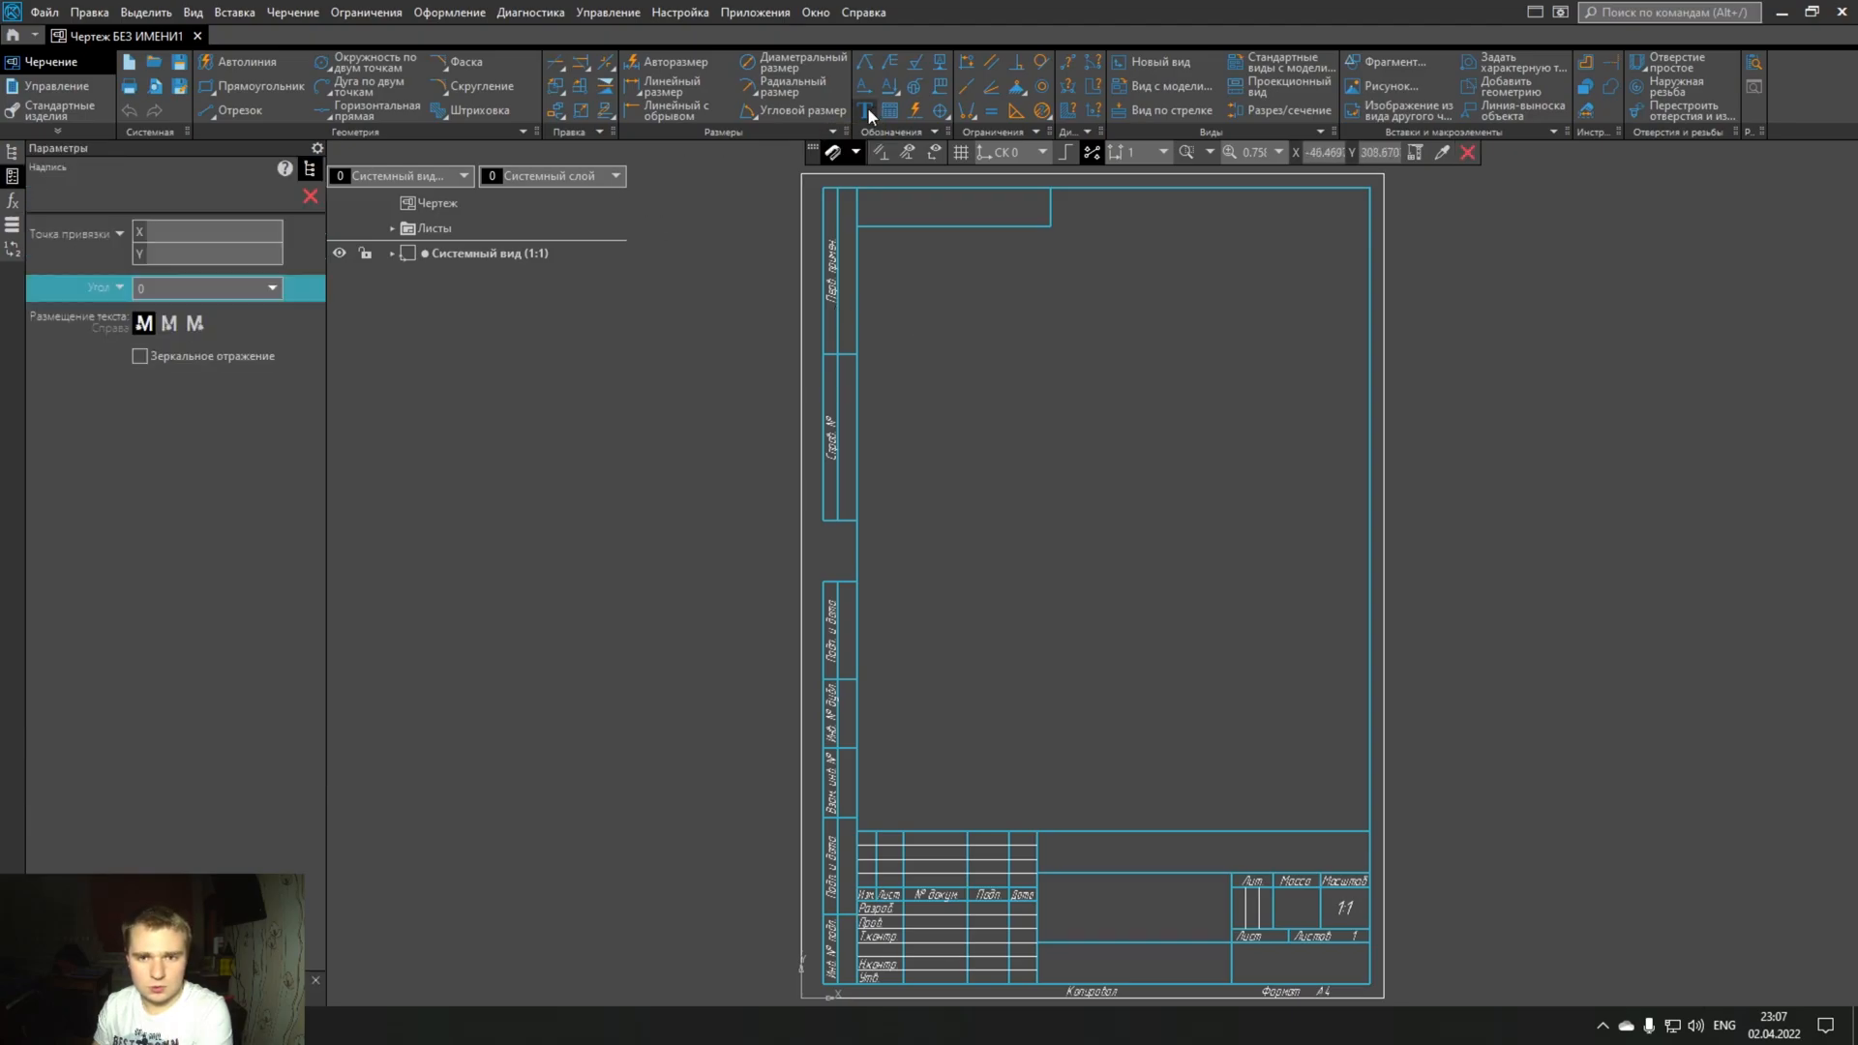
click(962, 422)
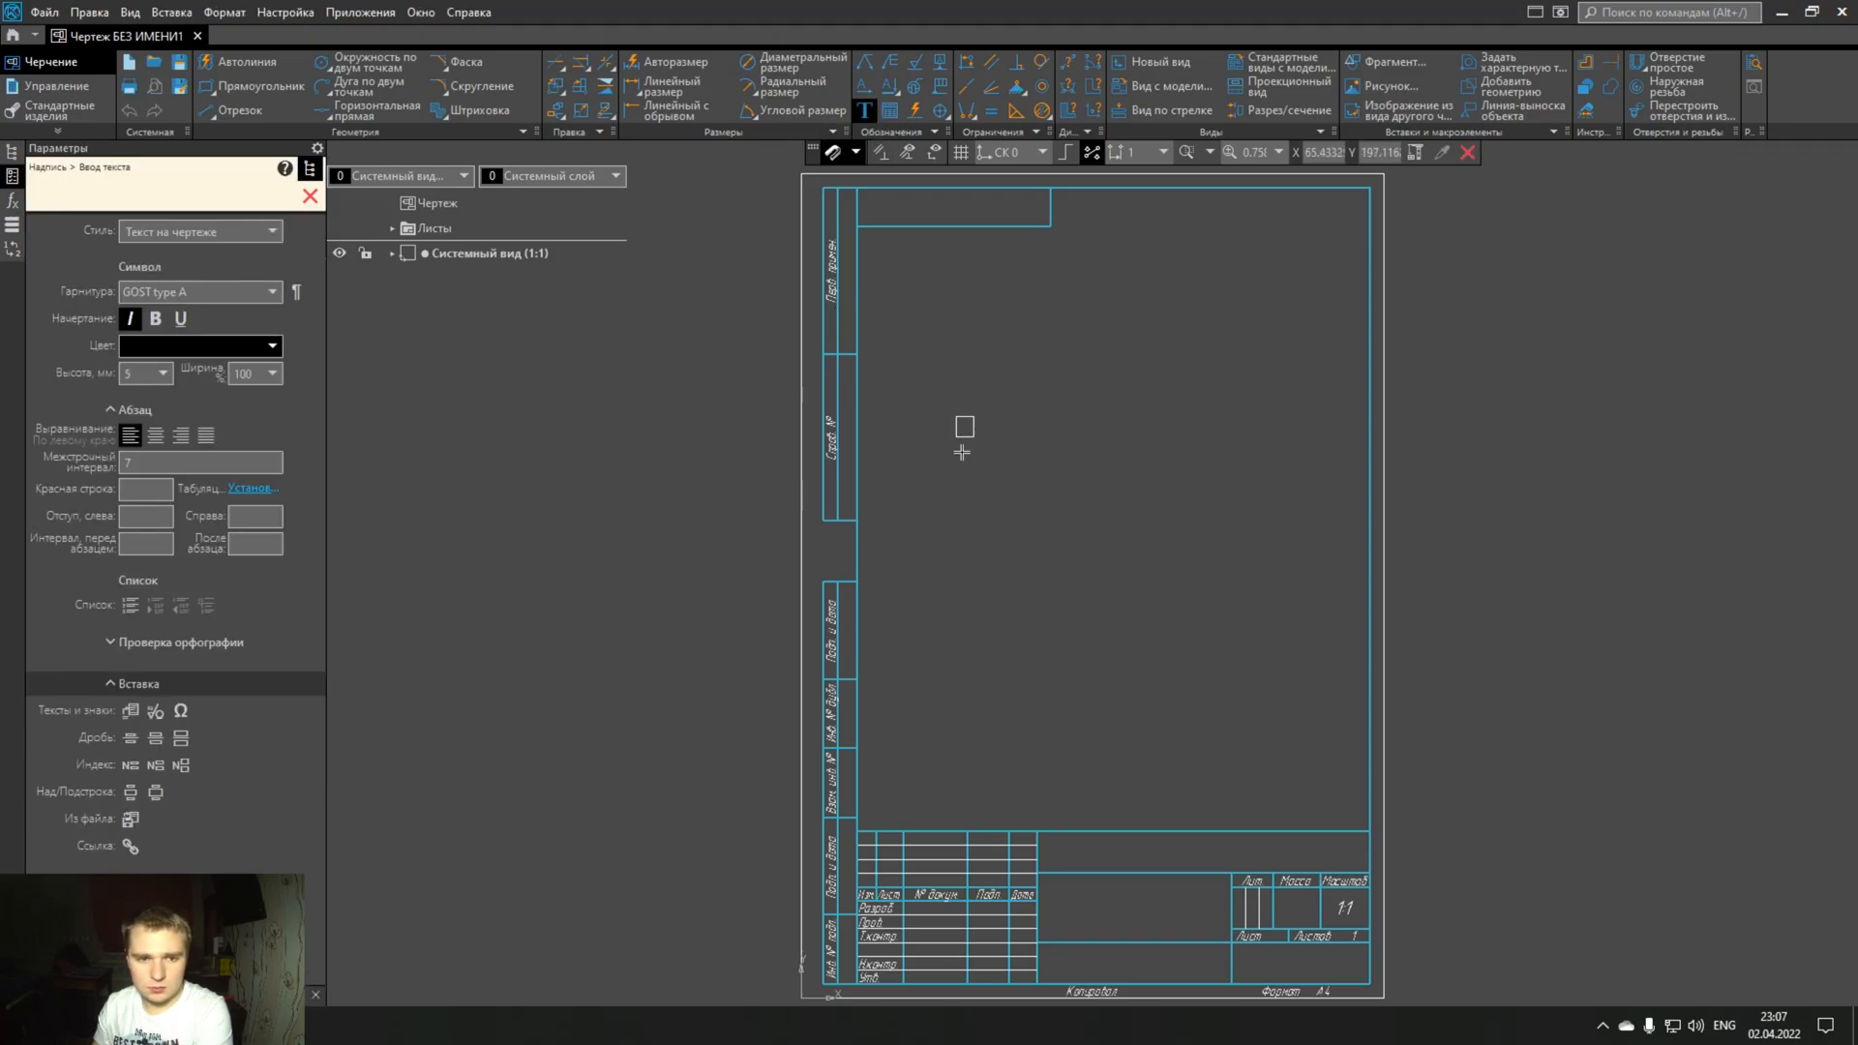
key(Escape)
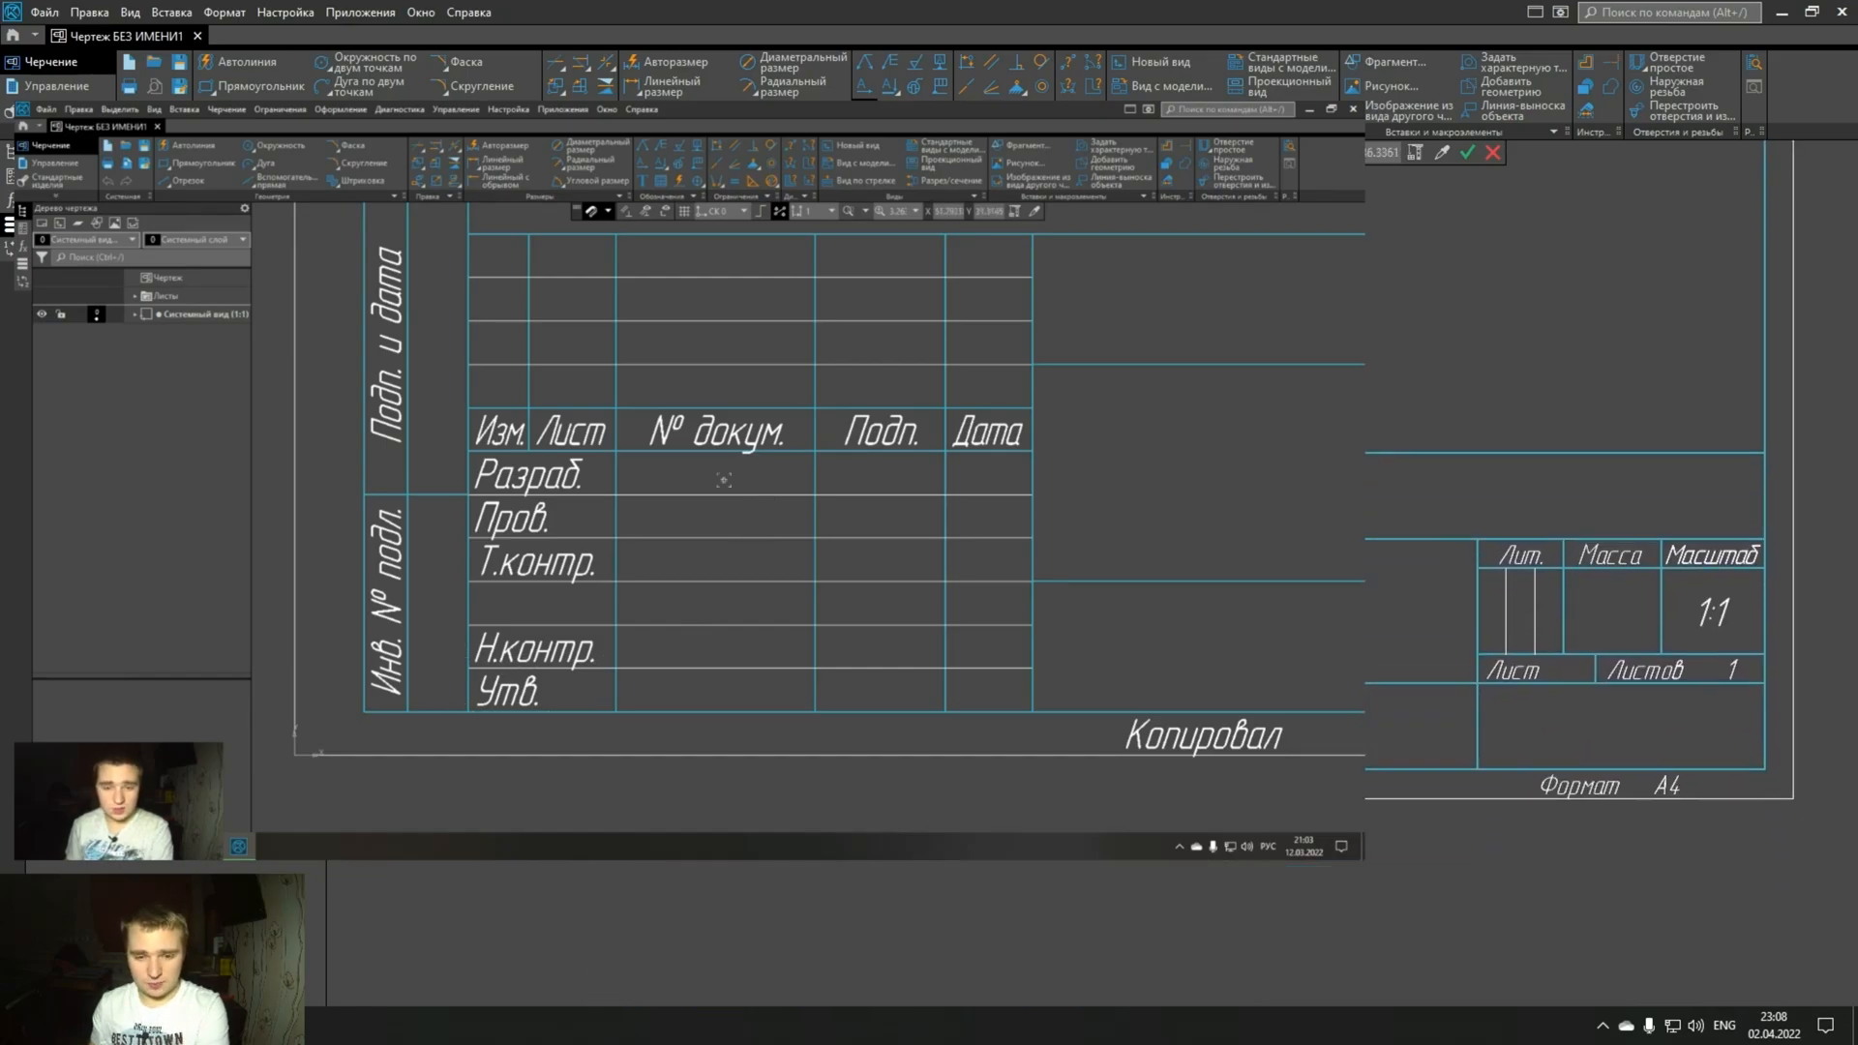
double_click(716, 476)
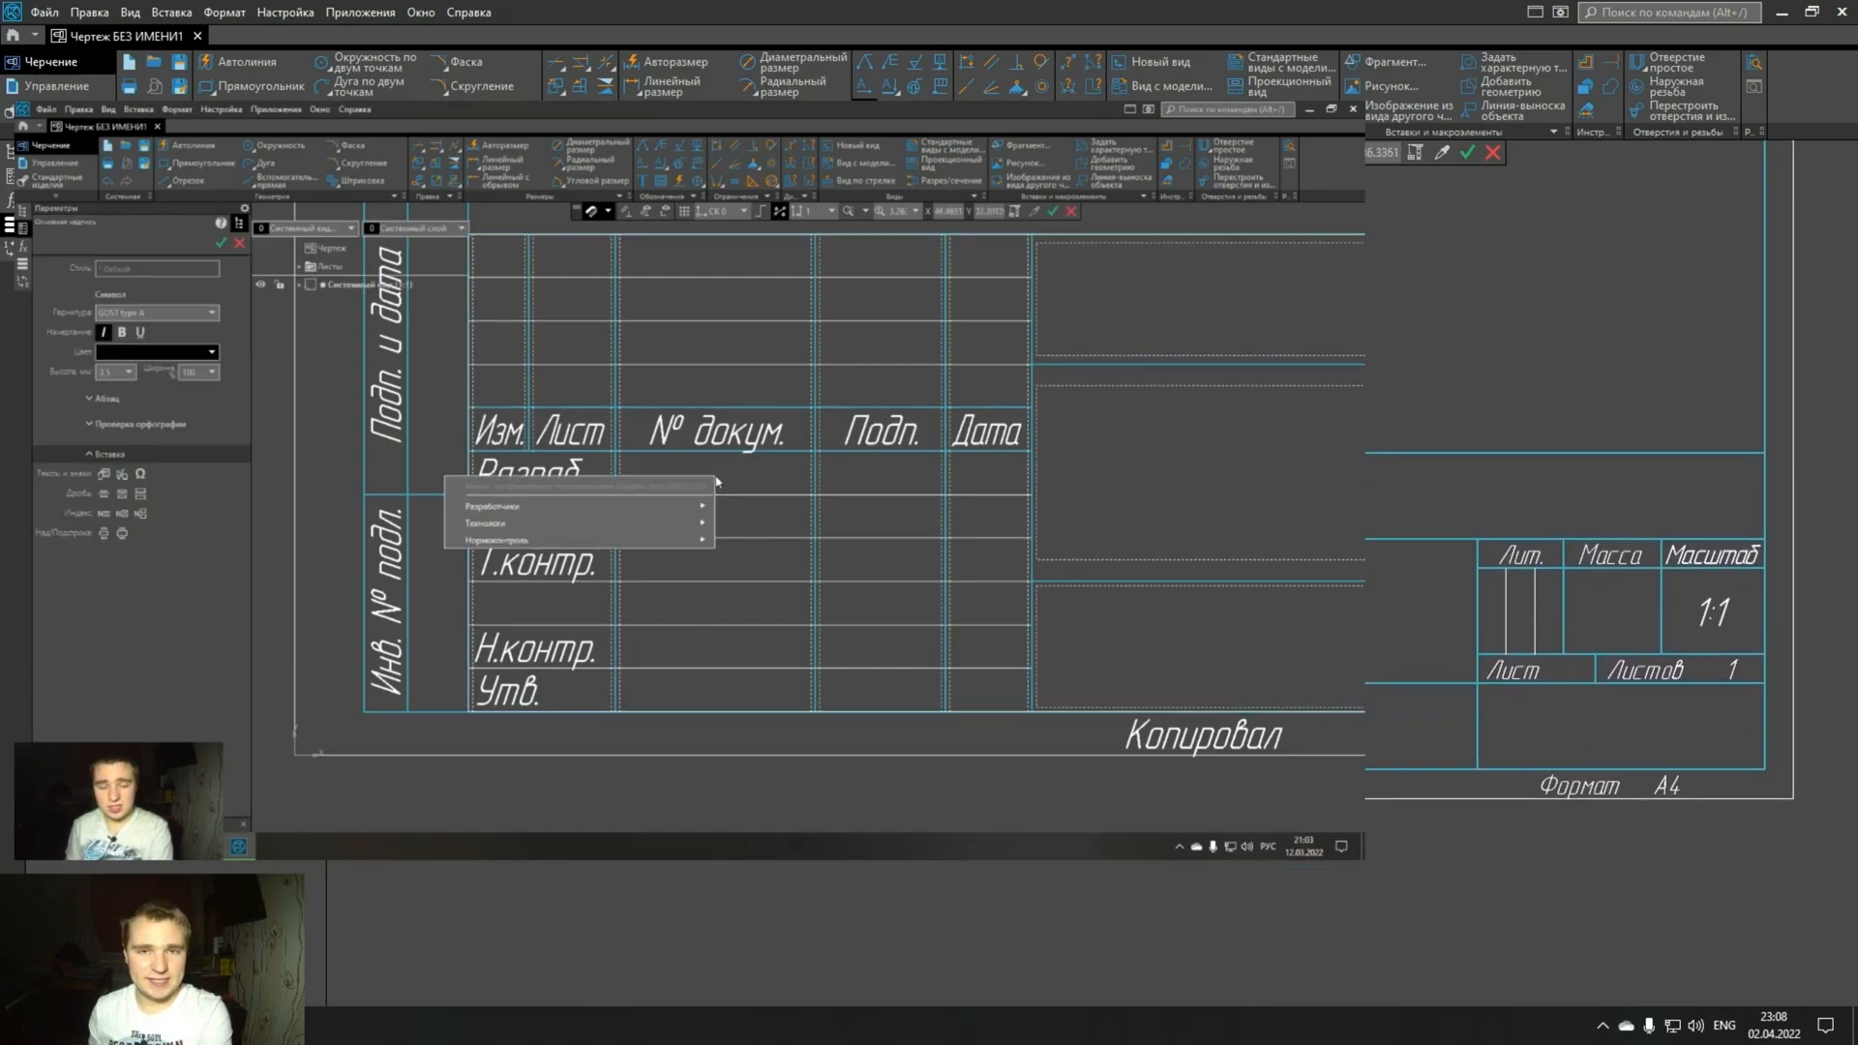
mouse_move(629, 511)
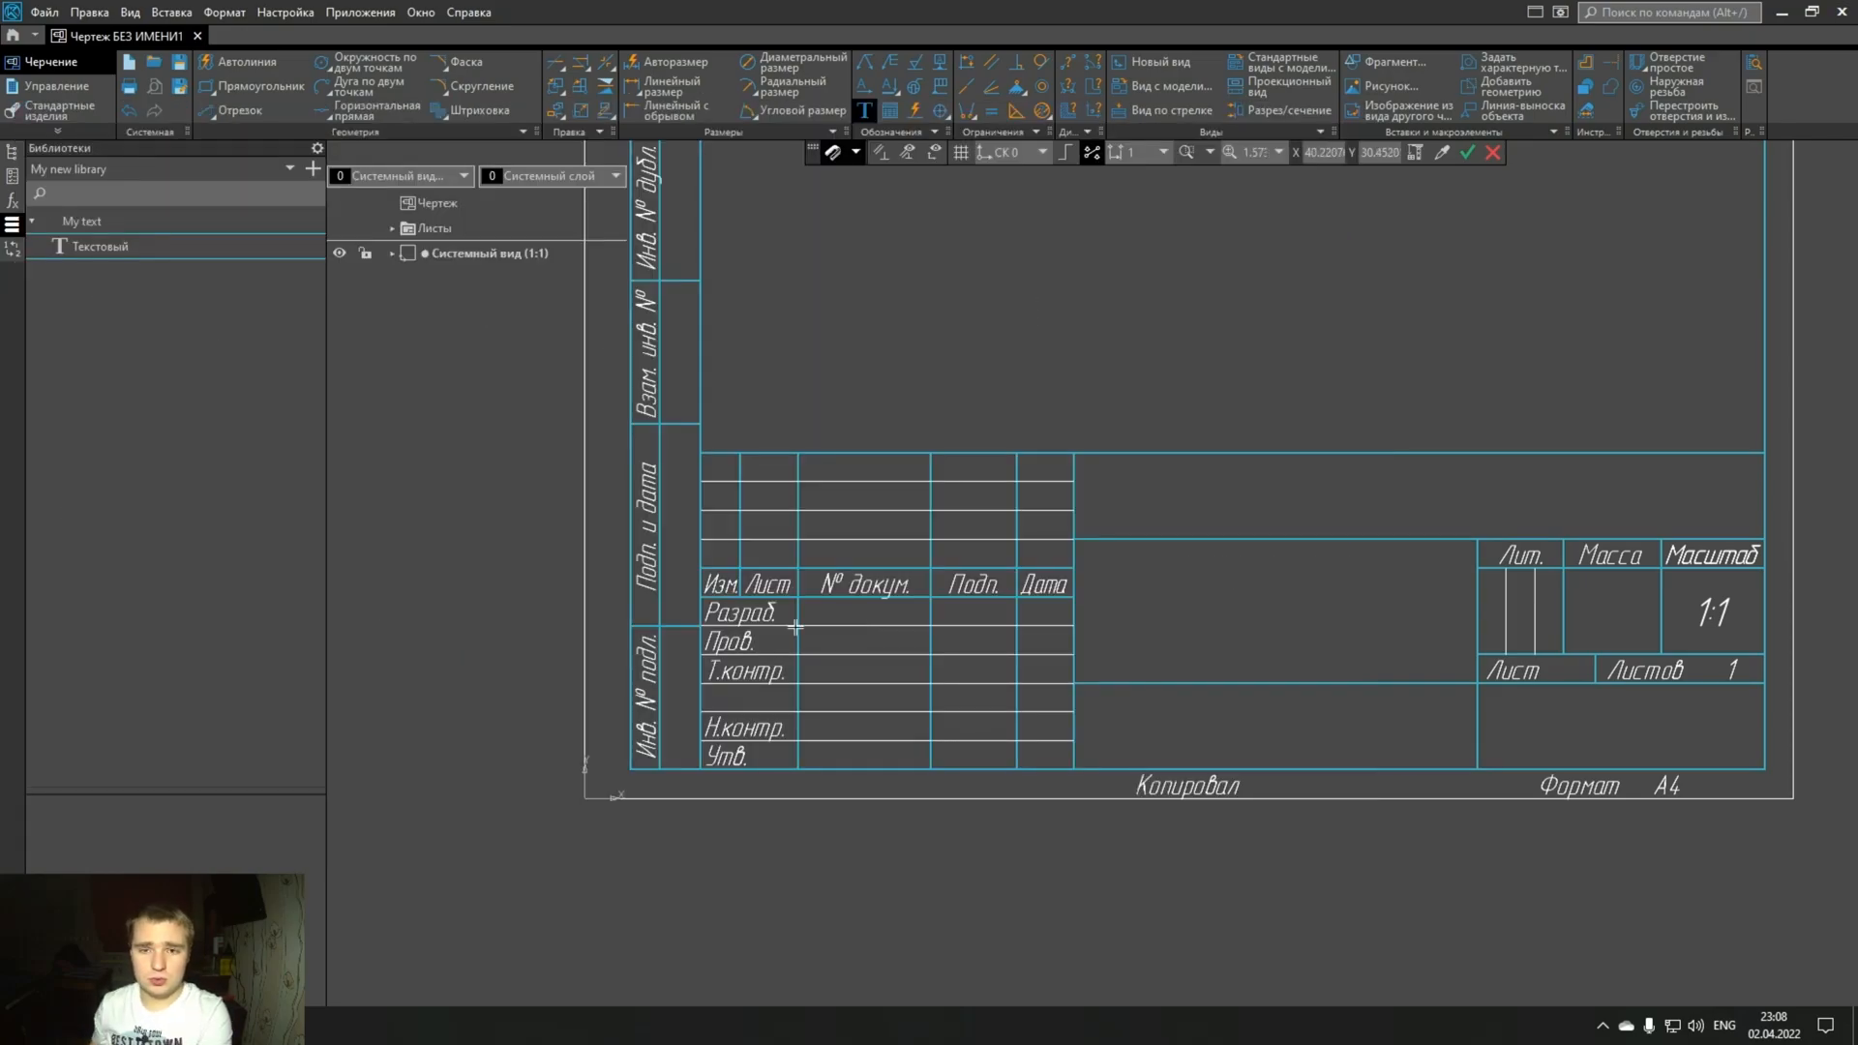
scroll(857, 620, down, 4)
scroll(905, 242, up, 5)
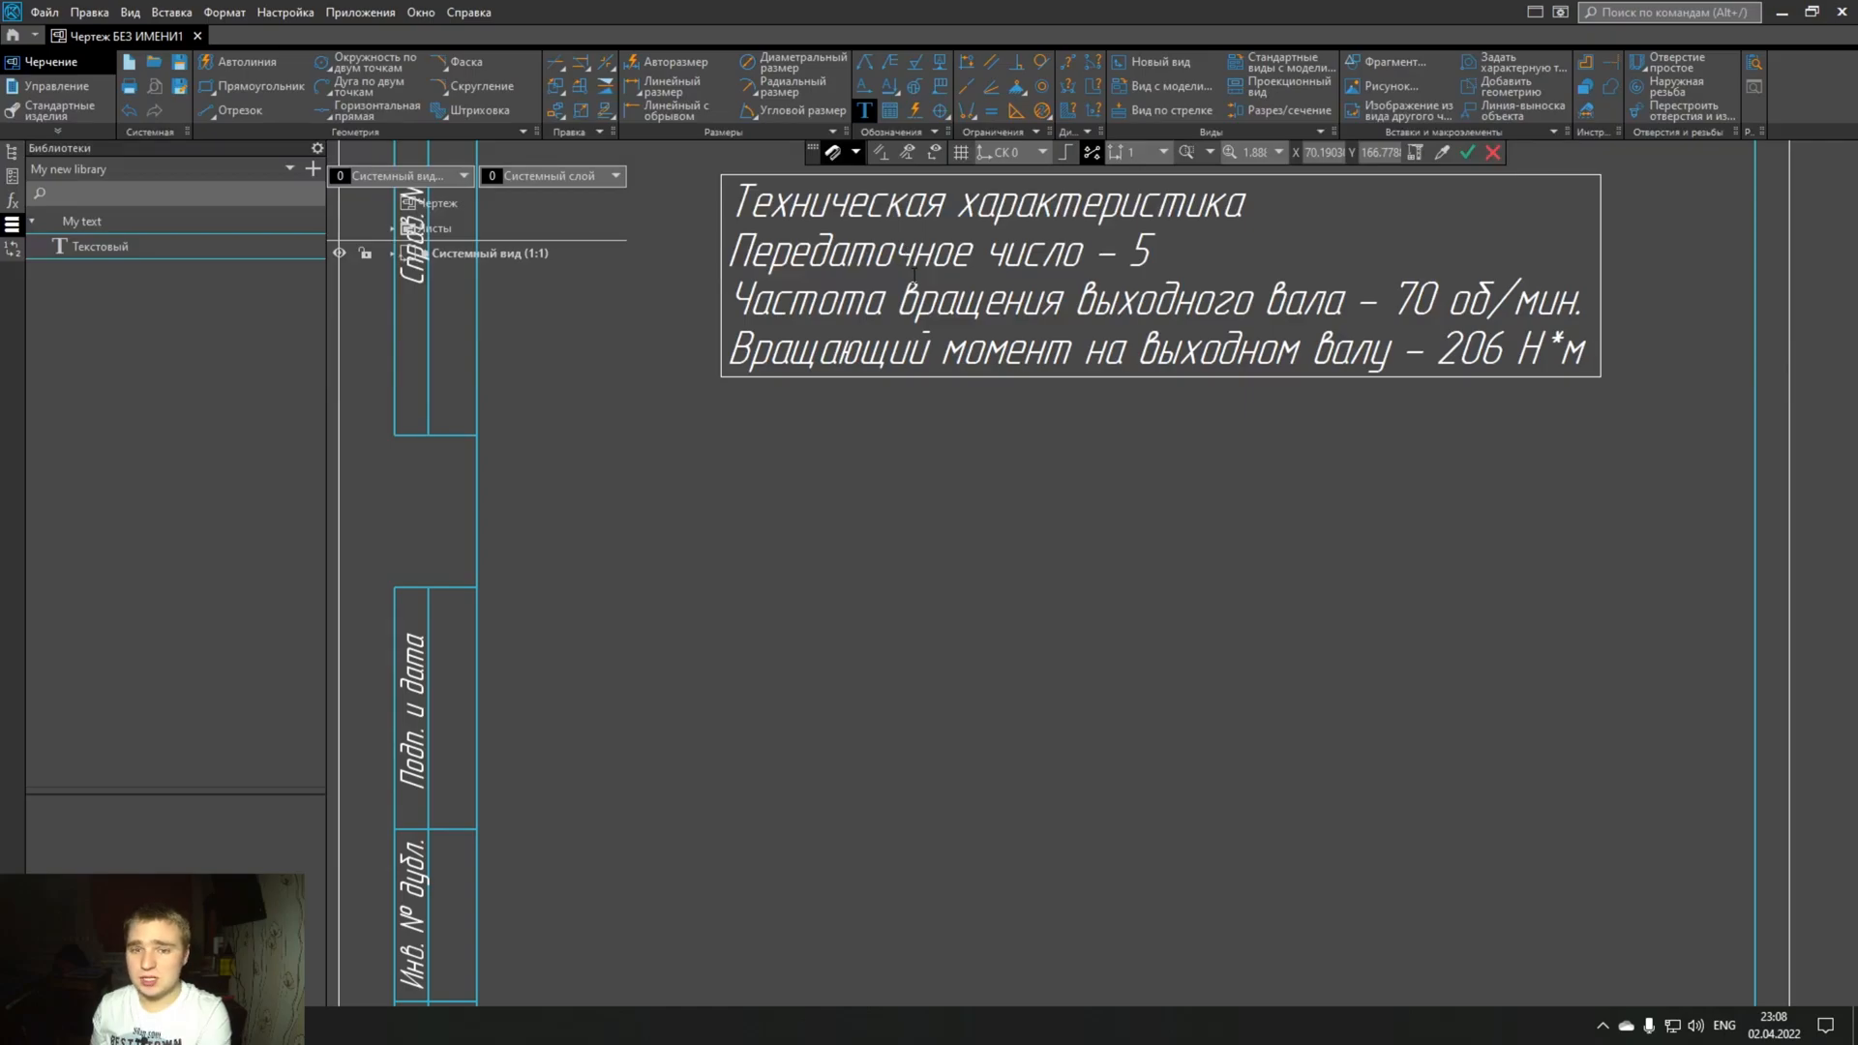
middle_drag(912, 276, 903, 374)
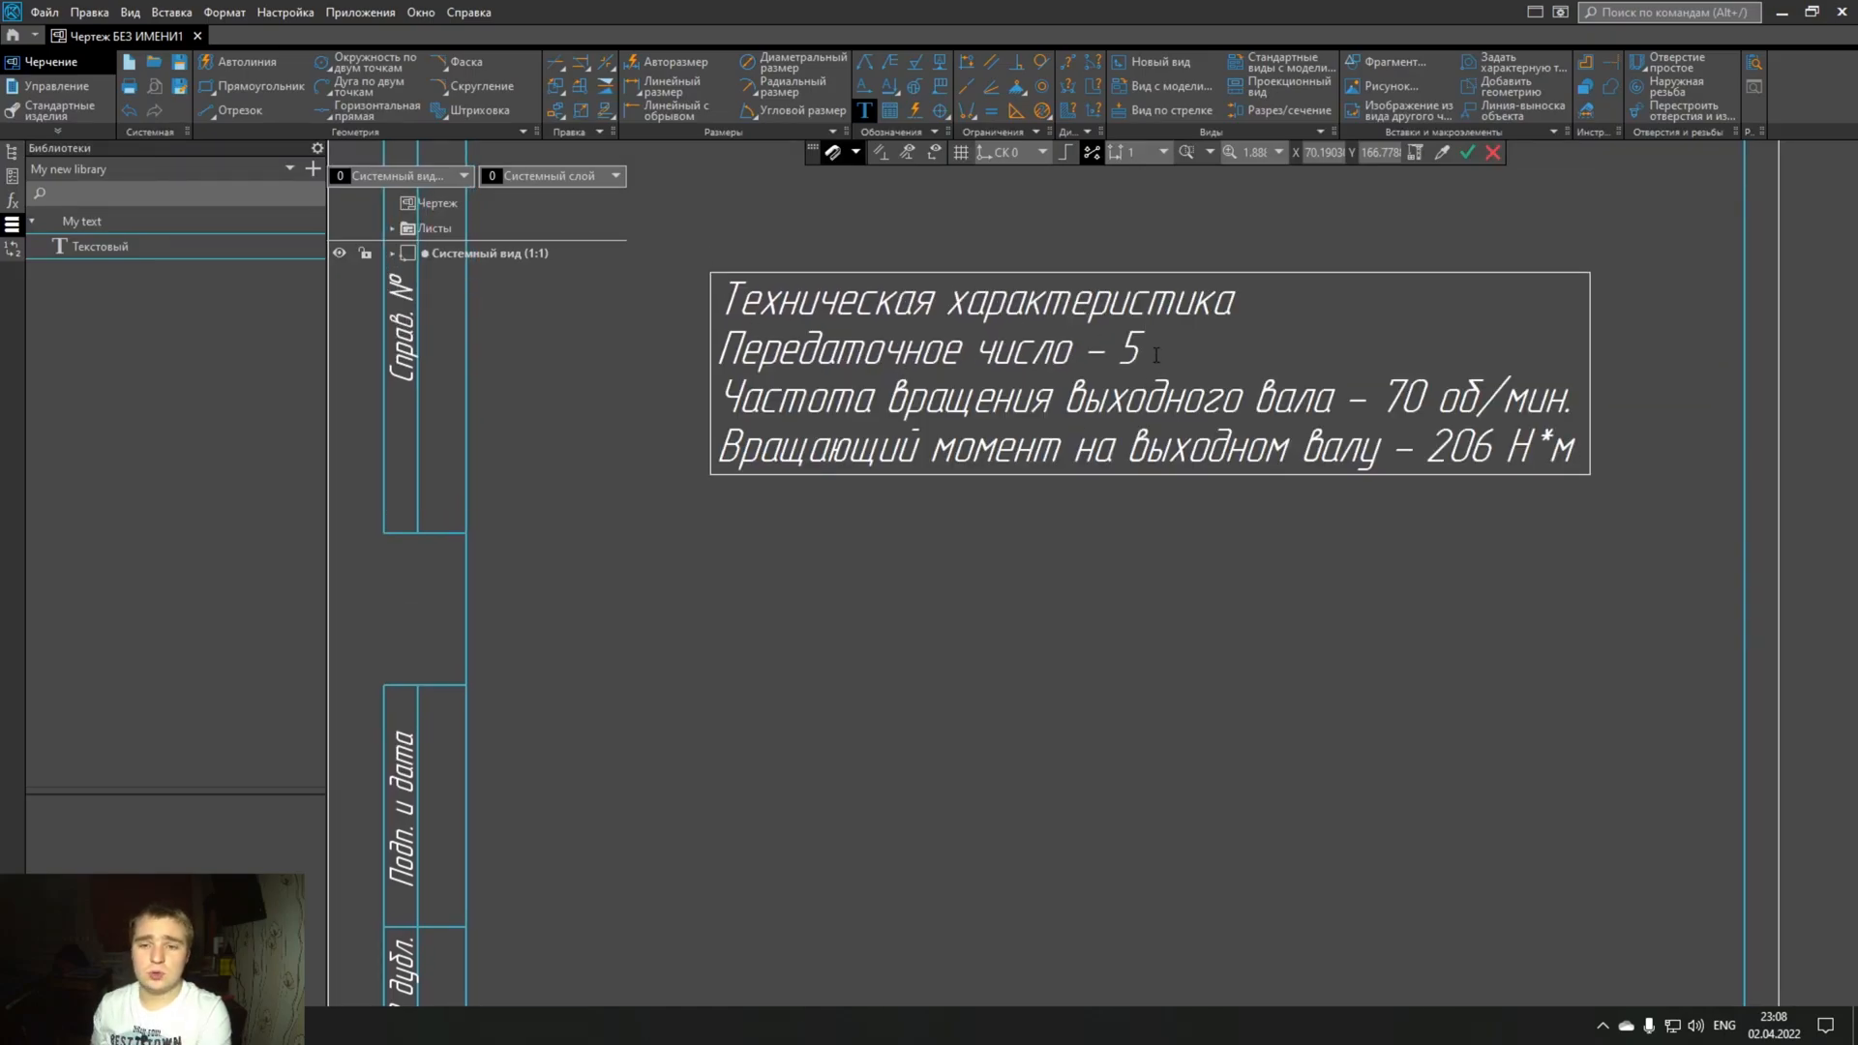